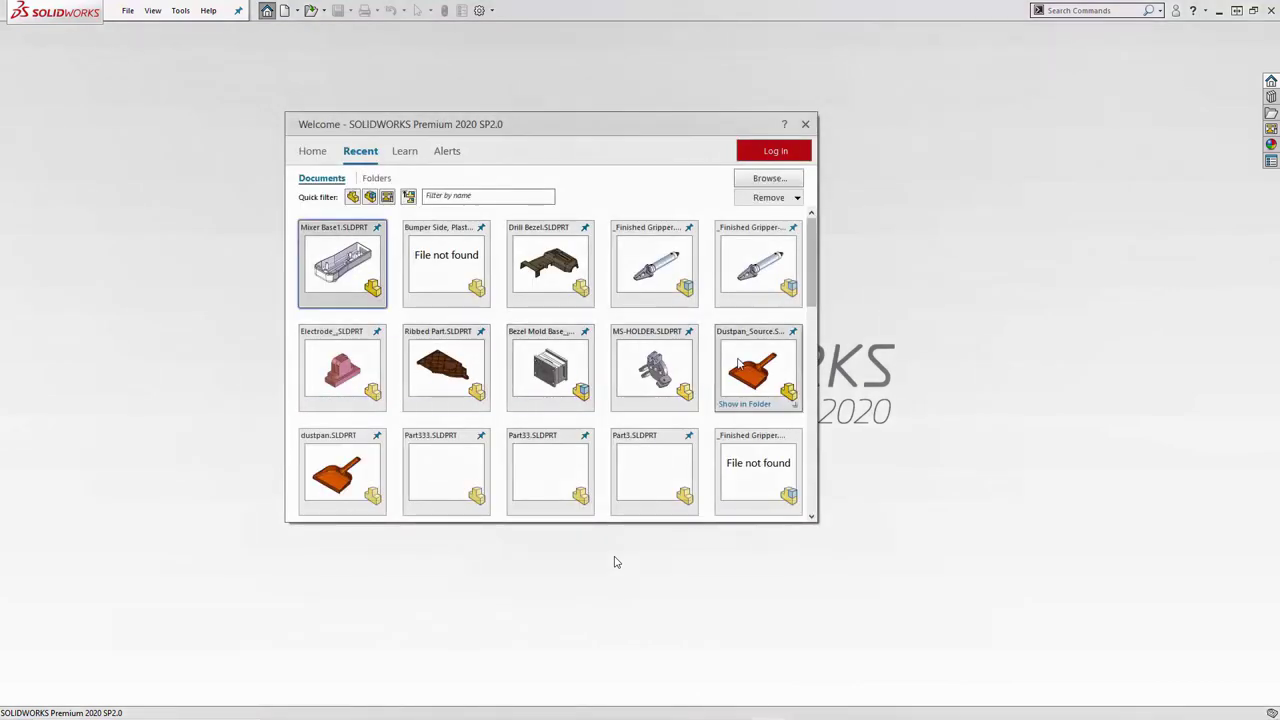
# - Open the recent dustpan part and start a 3-degree Draft Analysis using the rim's top face as the direction of pull
pyautogui.click(747, 364)
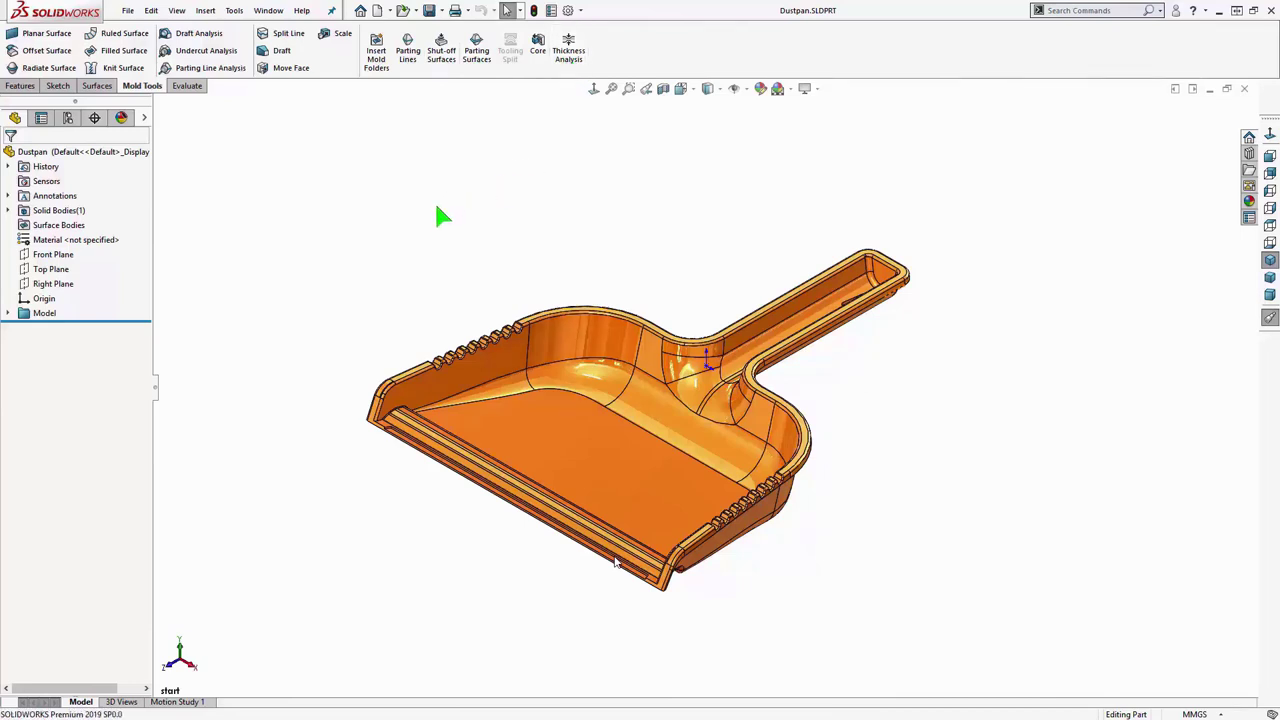
pyautogui.click(199, 36)
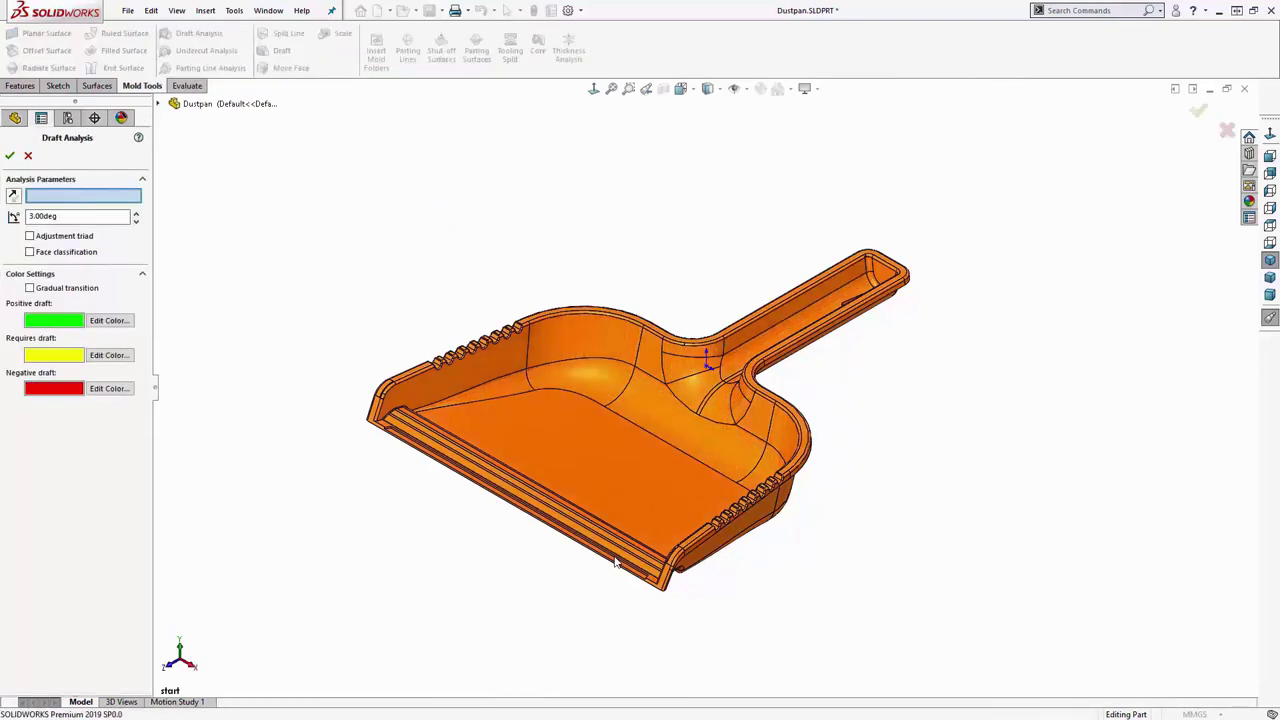
pyautogui.scroll(-5, 614, 560)
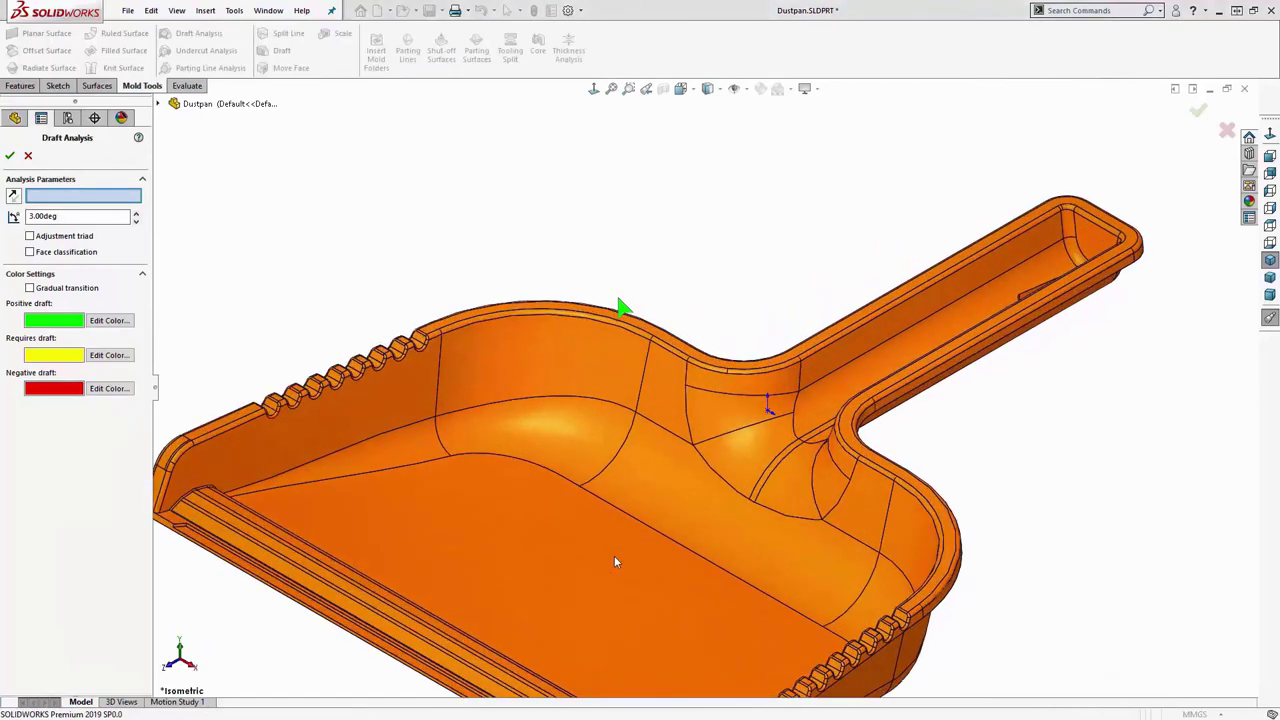
pyautogui.scroll(-6, 614, 560)
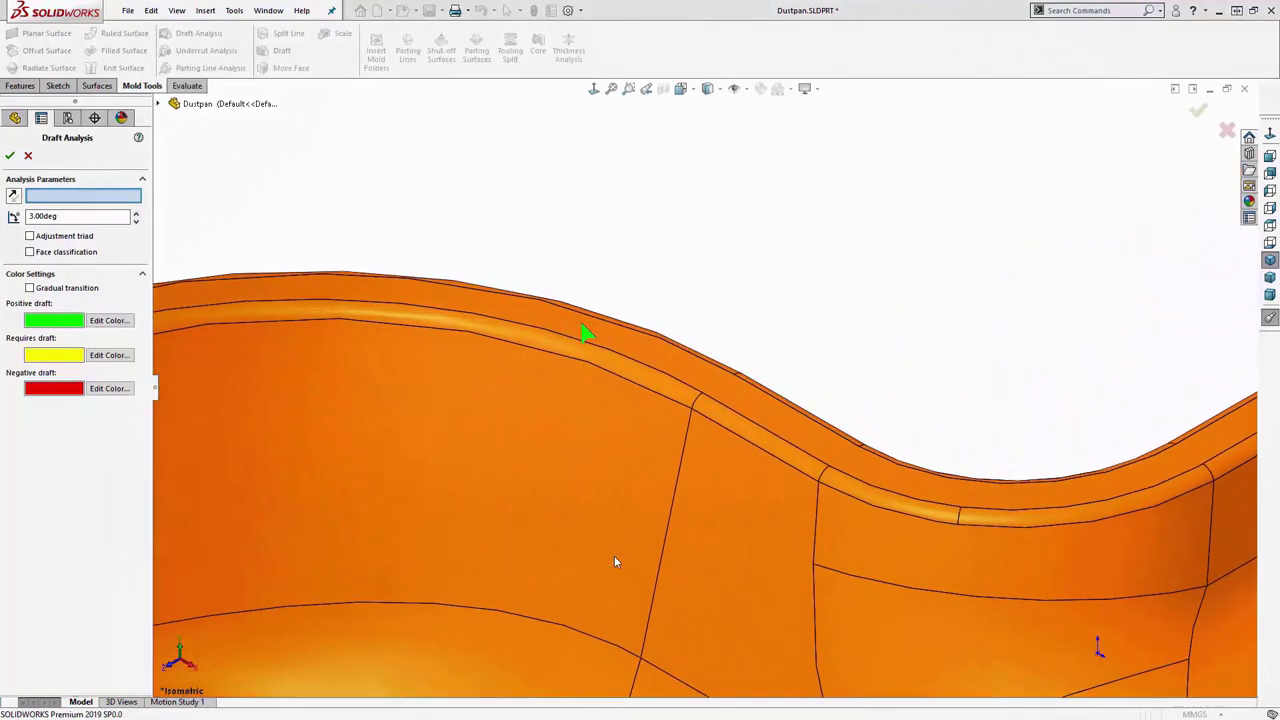
pyautogui.click(614, 562)
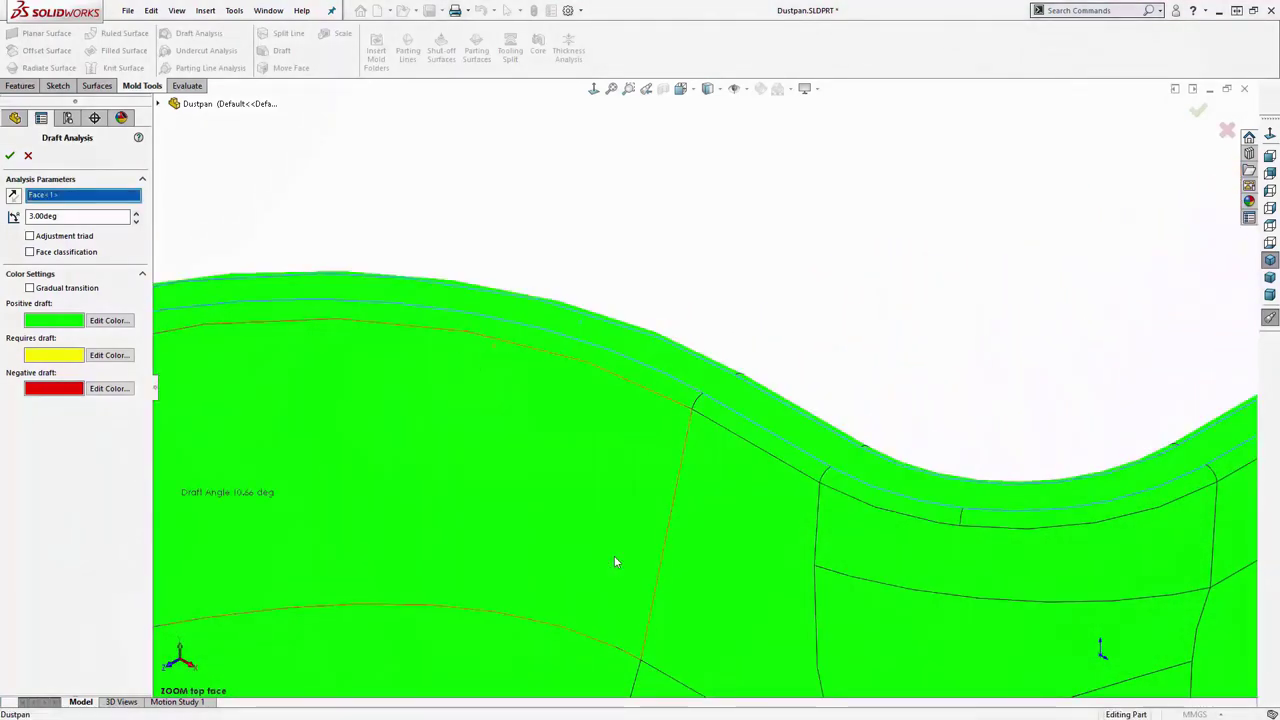
pyautogui.hotkey('ctrl', '7')
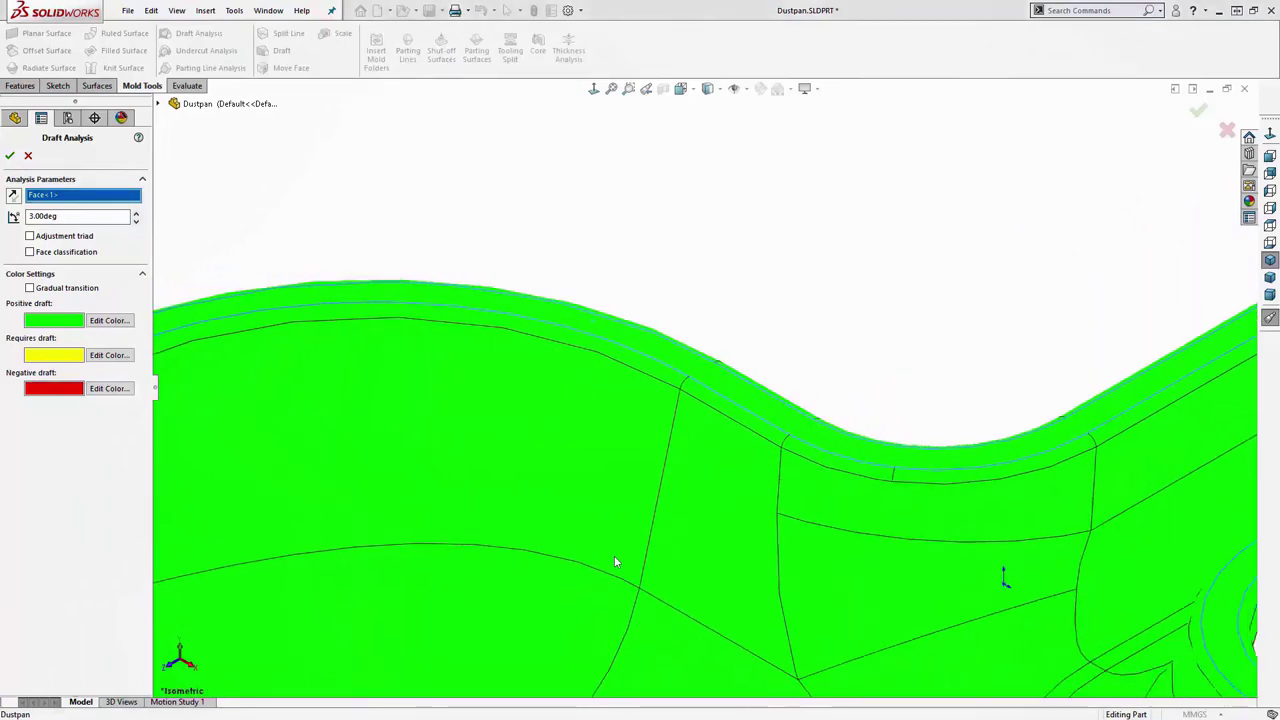
pyautogui.hotkey('ctrl', 'f')
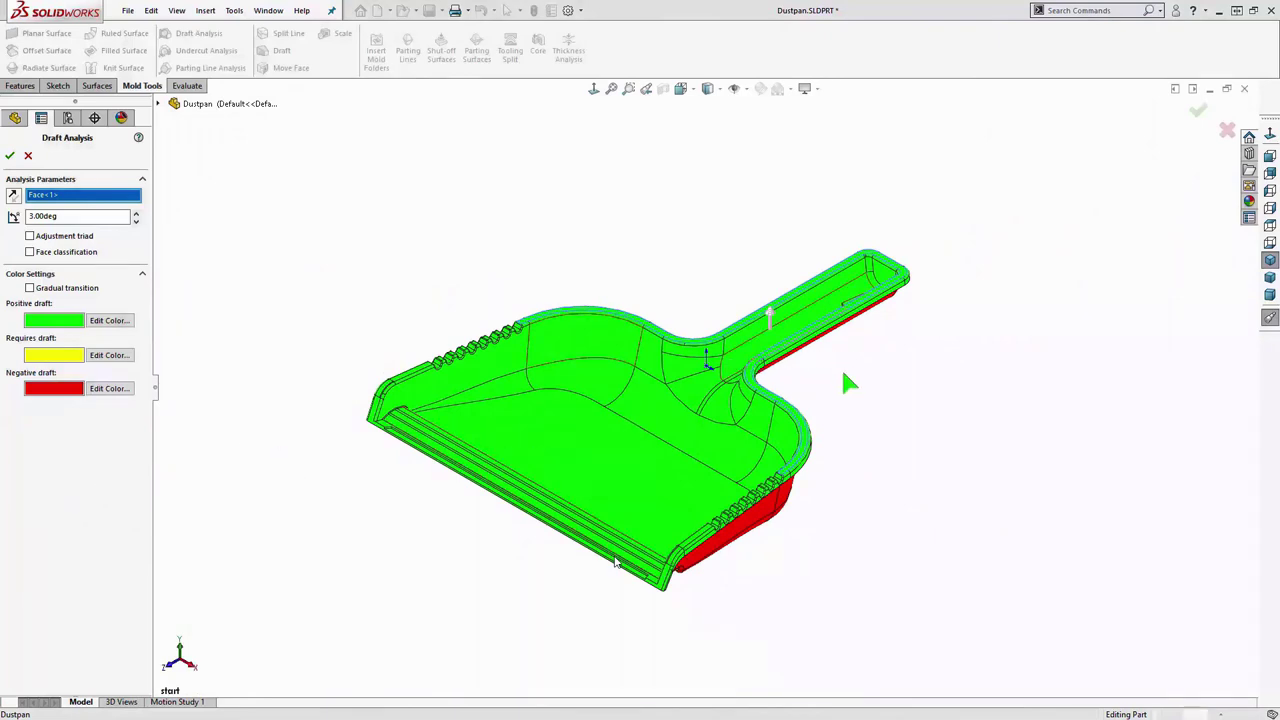
# - Examine the positive and negative draft faces on the dustpan's sides and inside, and accept the Draft Analysis
pyautogui.moveTo(840, 367); pyautogui.dragTo(720, 368, button='middle')
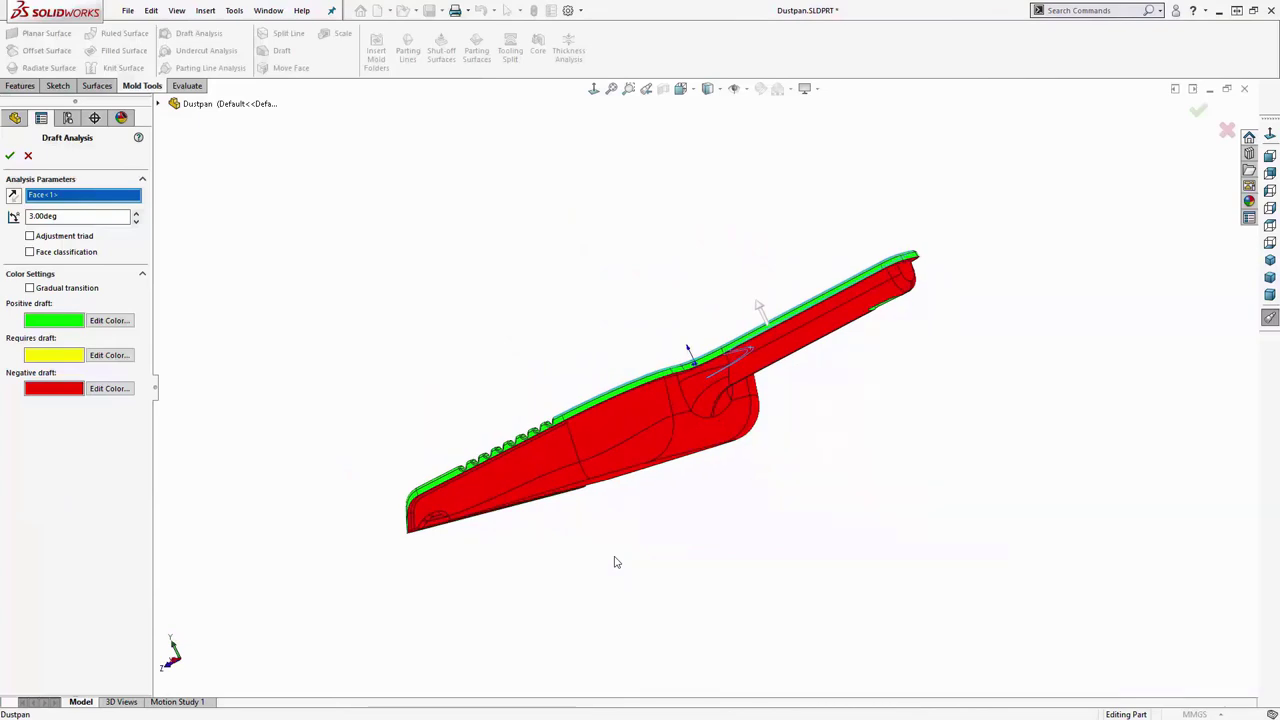
pyautogui.press('Down')
pyautogui.press('Down')
pyautogui.press('Down')
pyautogui.press('Down')
pyautogui.press('Down')
pyautogui.press('Down')
pyautogui.press('Down')
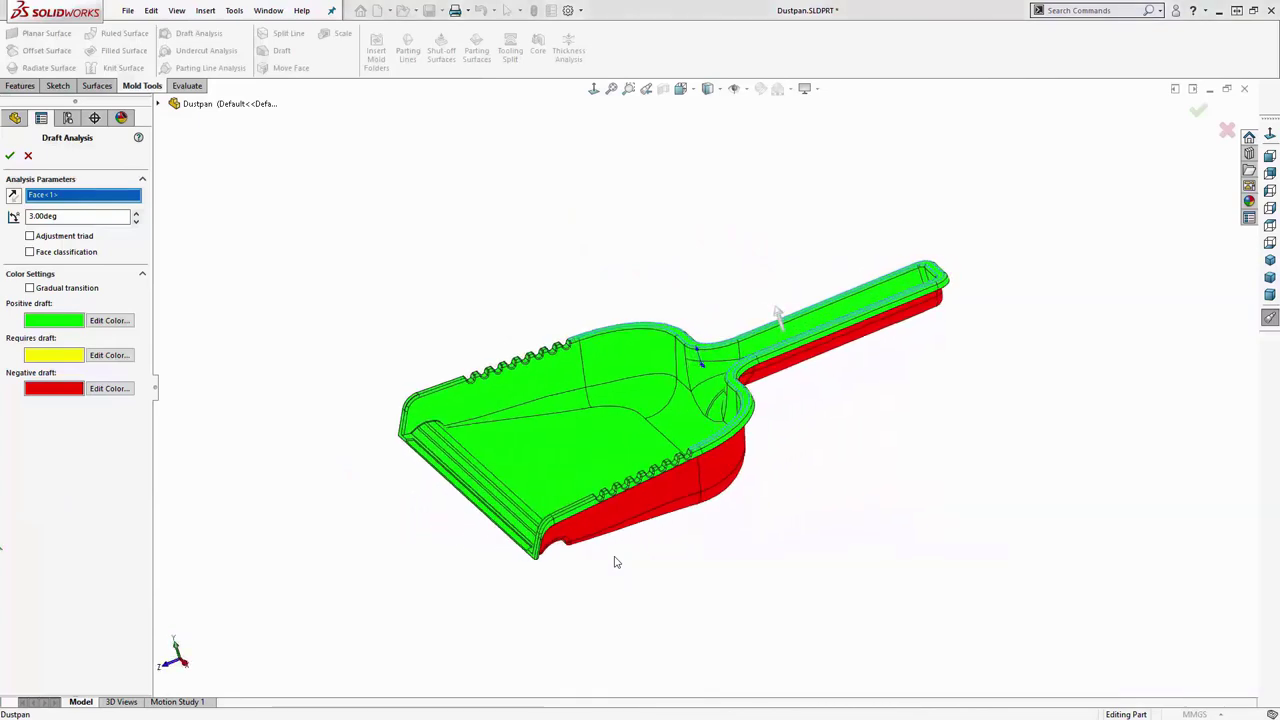
pyautogui.press('Return')
# - Check the draft angle on the pan's inner side wall and turn off the draft analysis display
pyautogui.press('Down')
pyautogui.press('Down')
pyautogui.press('Down')
pyautogui.moveTo(507, 387); pyautogui.dragTo(603, 389, button='middle')
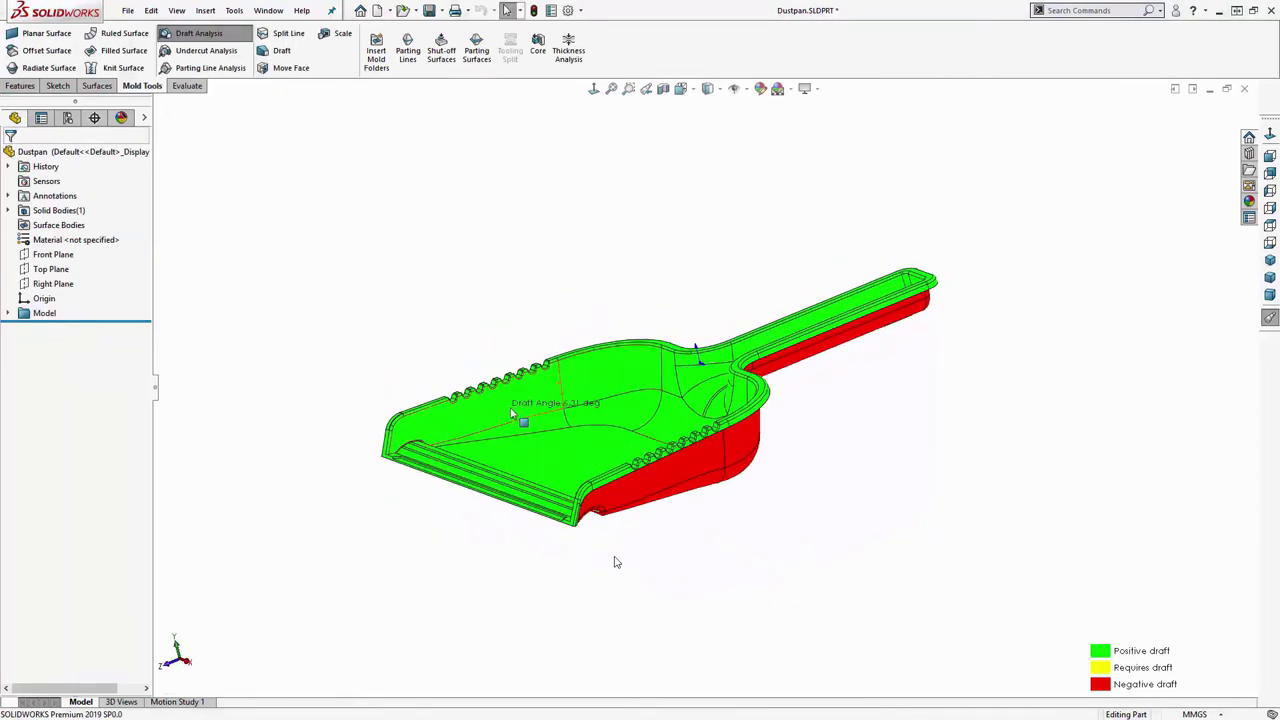
pyautogui.click(208, 34)
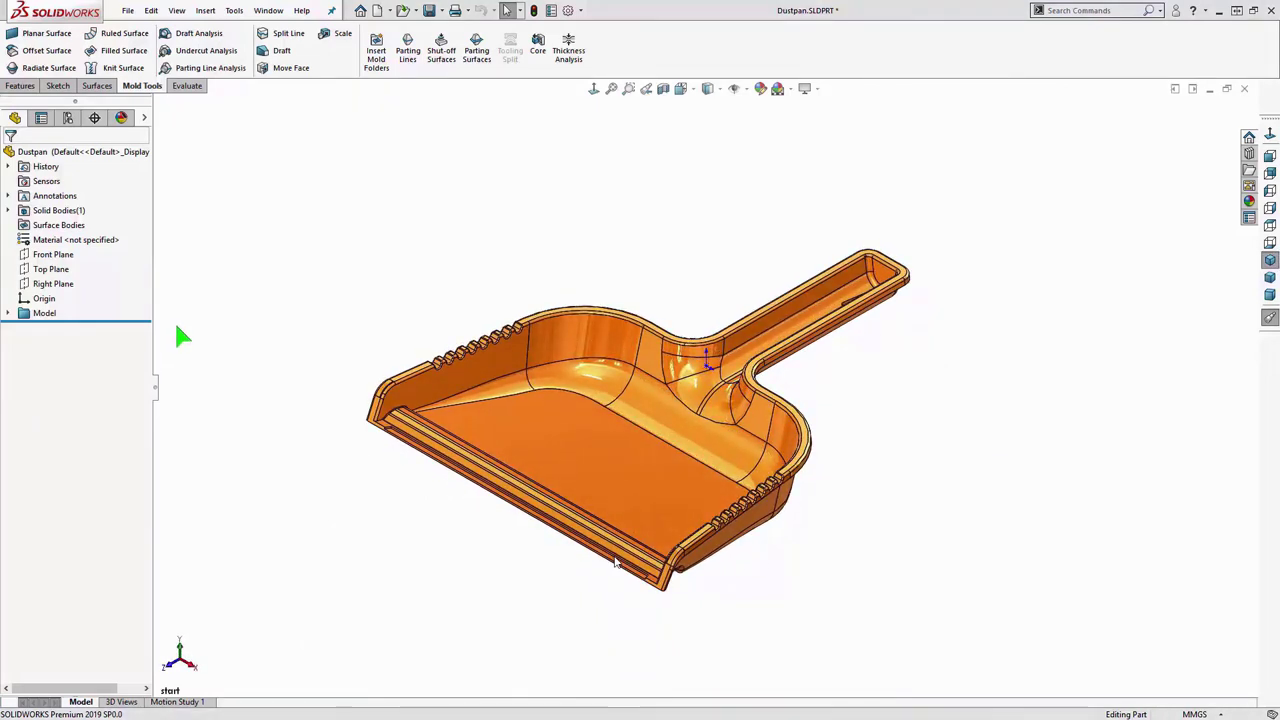
# - Scale the dustpan body uniformly about its centroid
pyautogui.press('s')
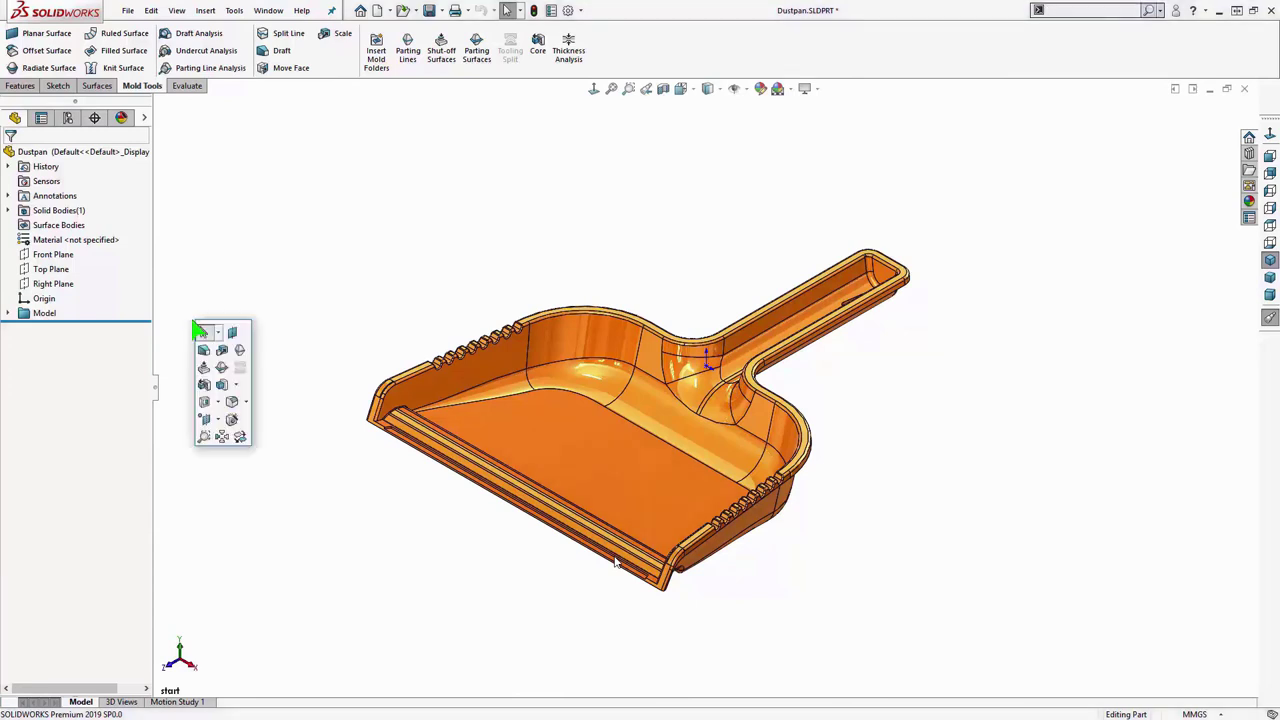
pyautogui.click(222, 364)
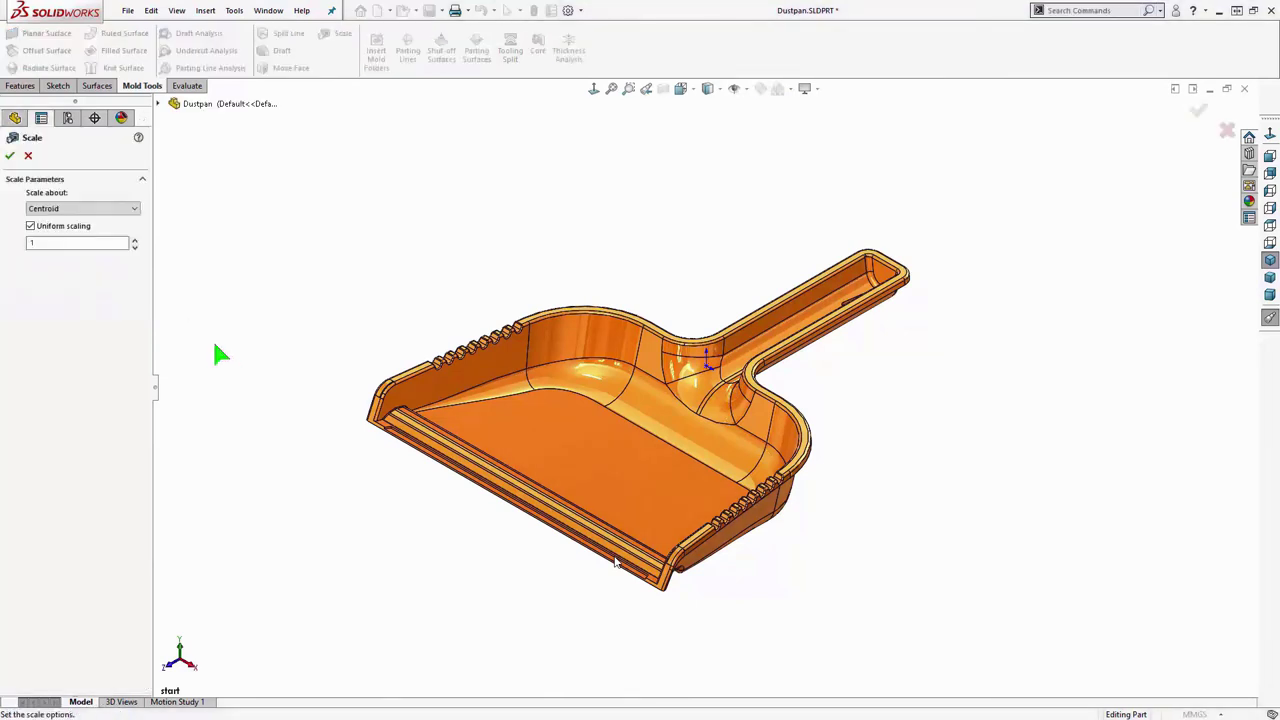
pyautogui.click(83, 241)
pyautogui.click(11, 158)
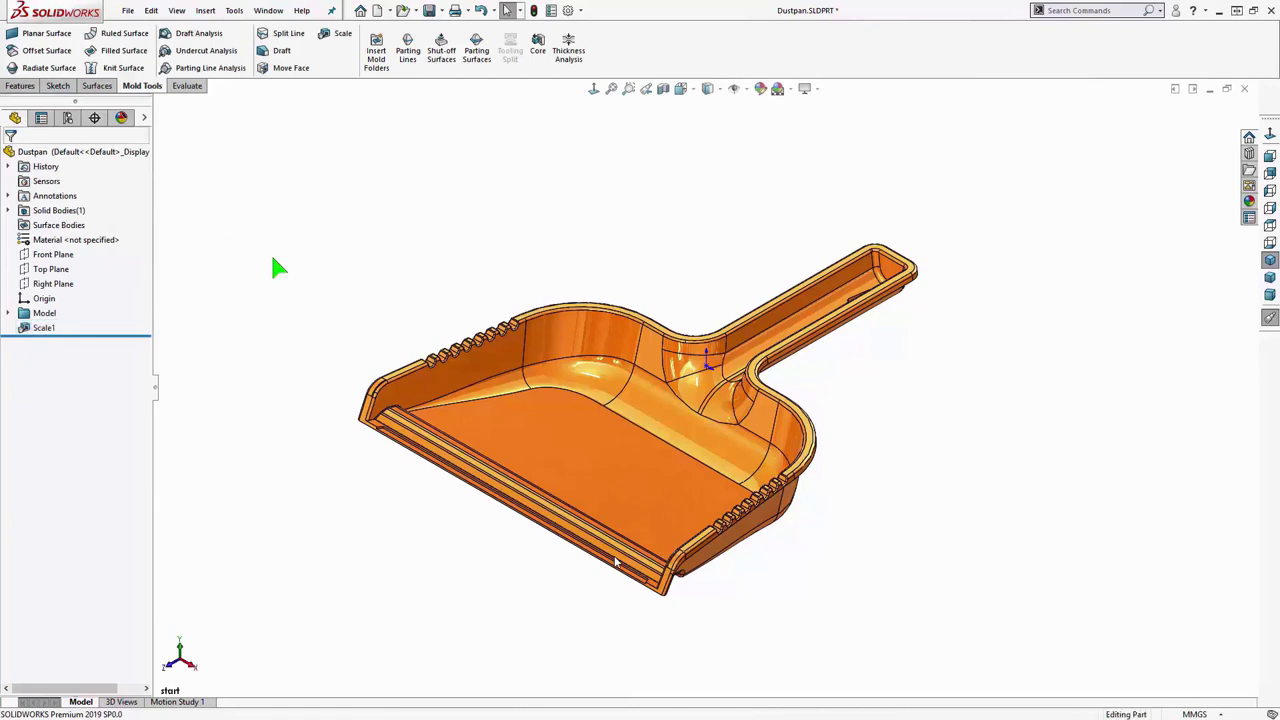
# - Start a Parting Line with the rim's top face as pull direction and run its draft analysis at 1 degree
pyautogui.press('s')
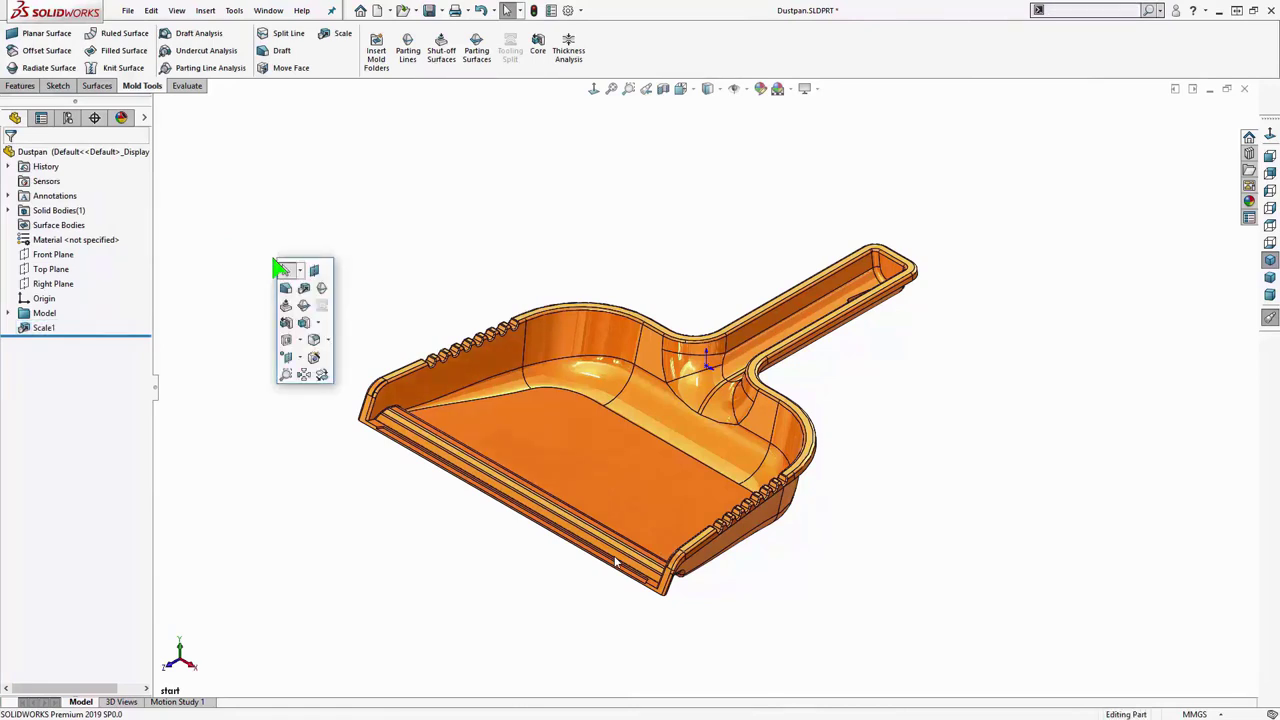
pyautogui.click(321, 289)
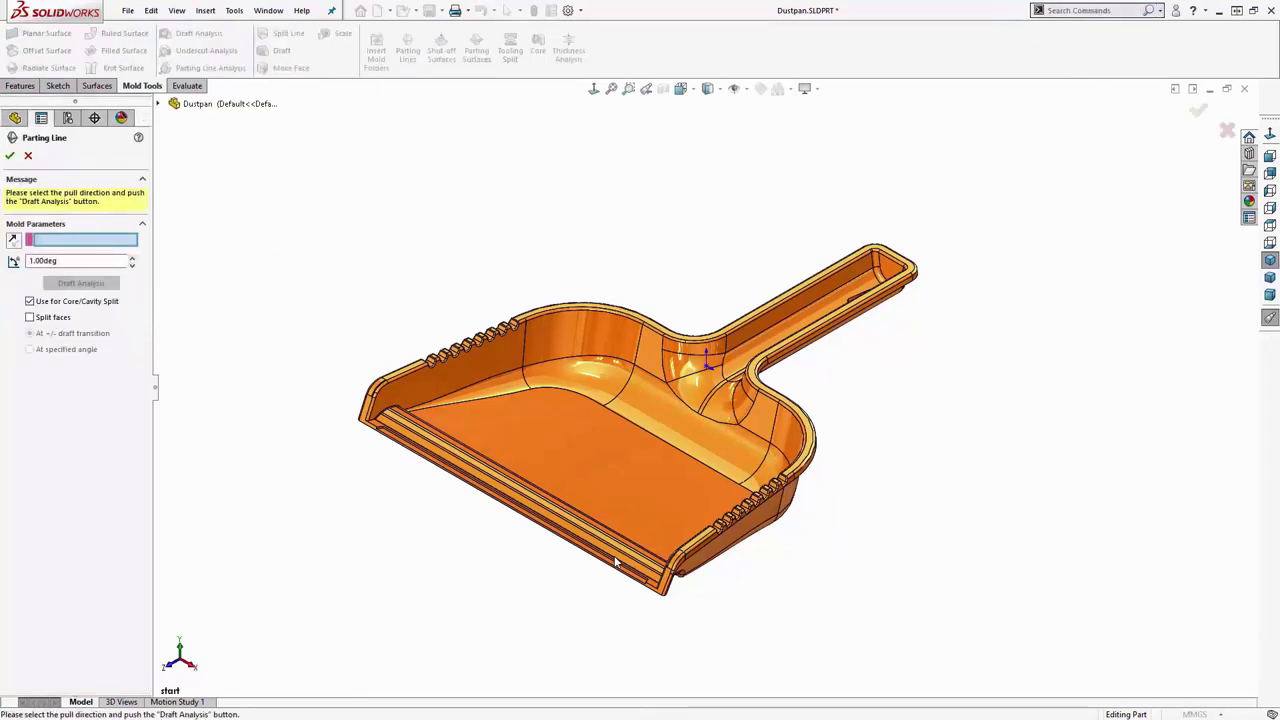
pyautogui.scroll(-6, 615, 561)
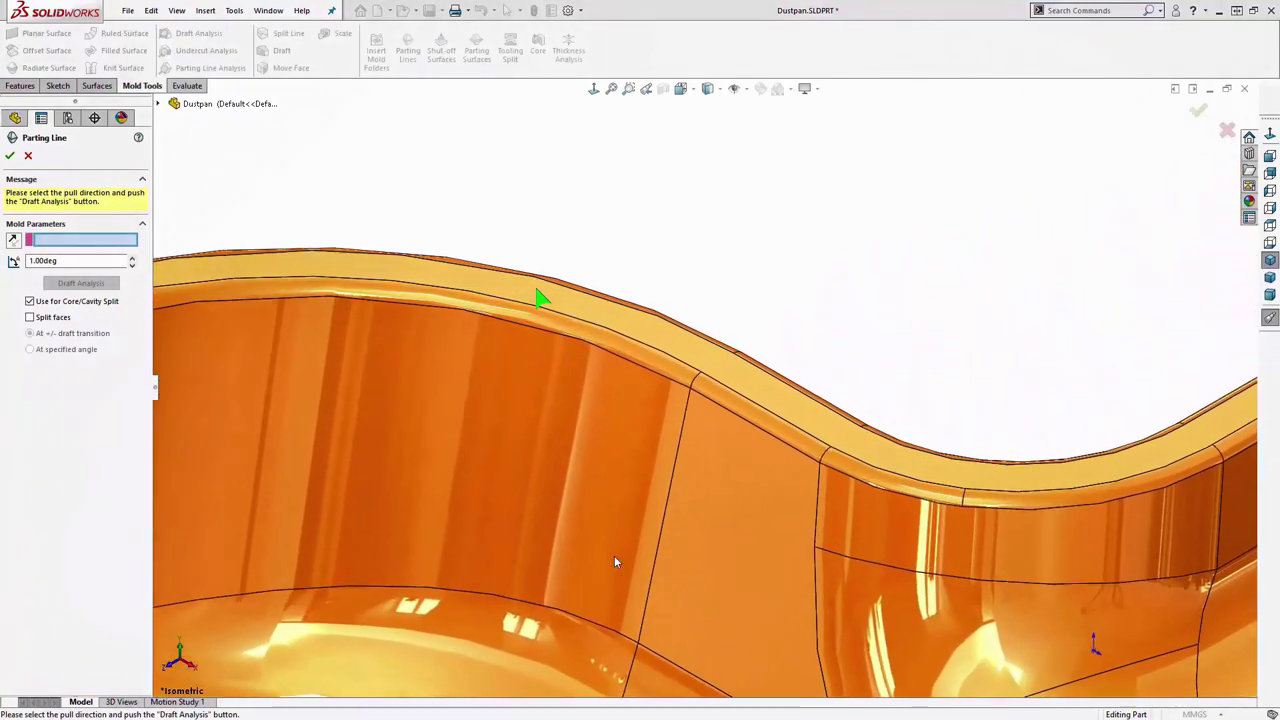
pyautogui.click(537, 296)
pyautogui.click(80, 283)
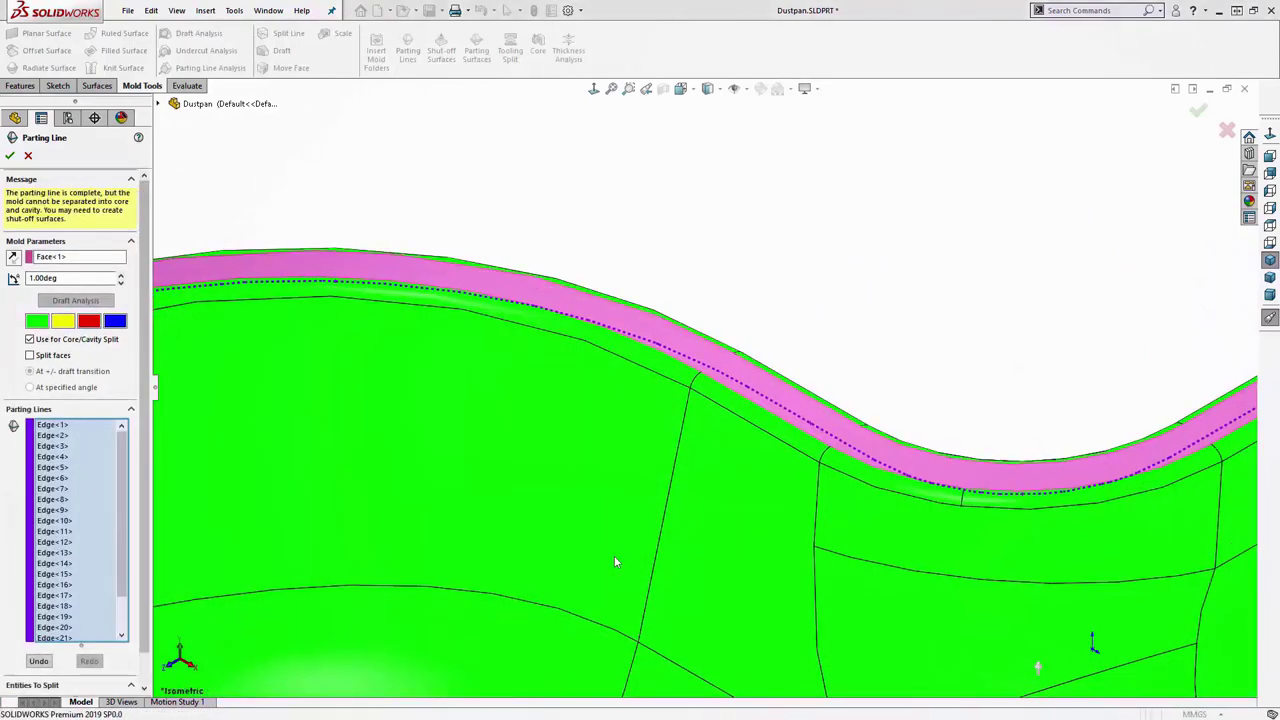
pyautogui.press('f')
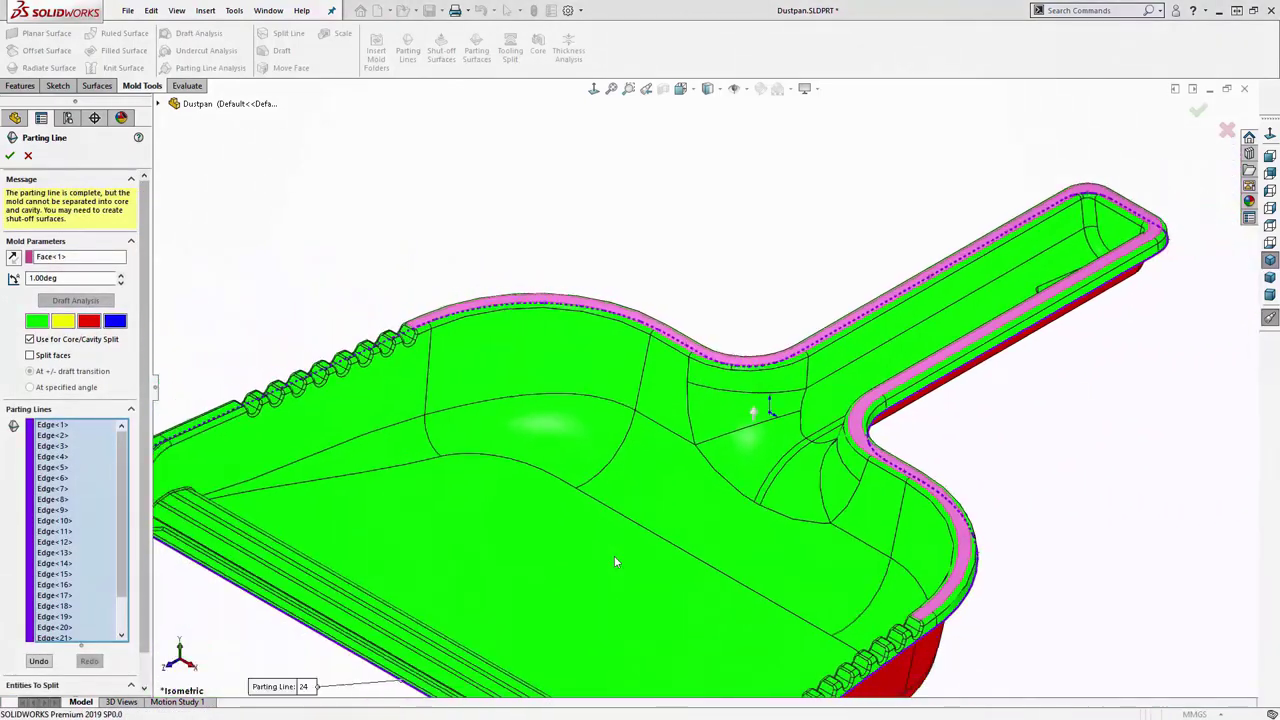
# - Highlight individual edges of the detected parting line to check them, and accept it for the core/cavity split
pyautogui.click(55, 446)
pyautogui.click(52, 478)
pyautogui.click(49, 510)
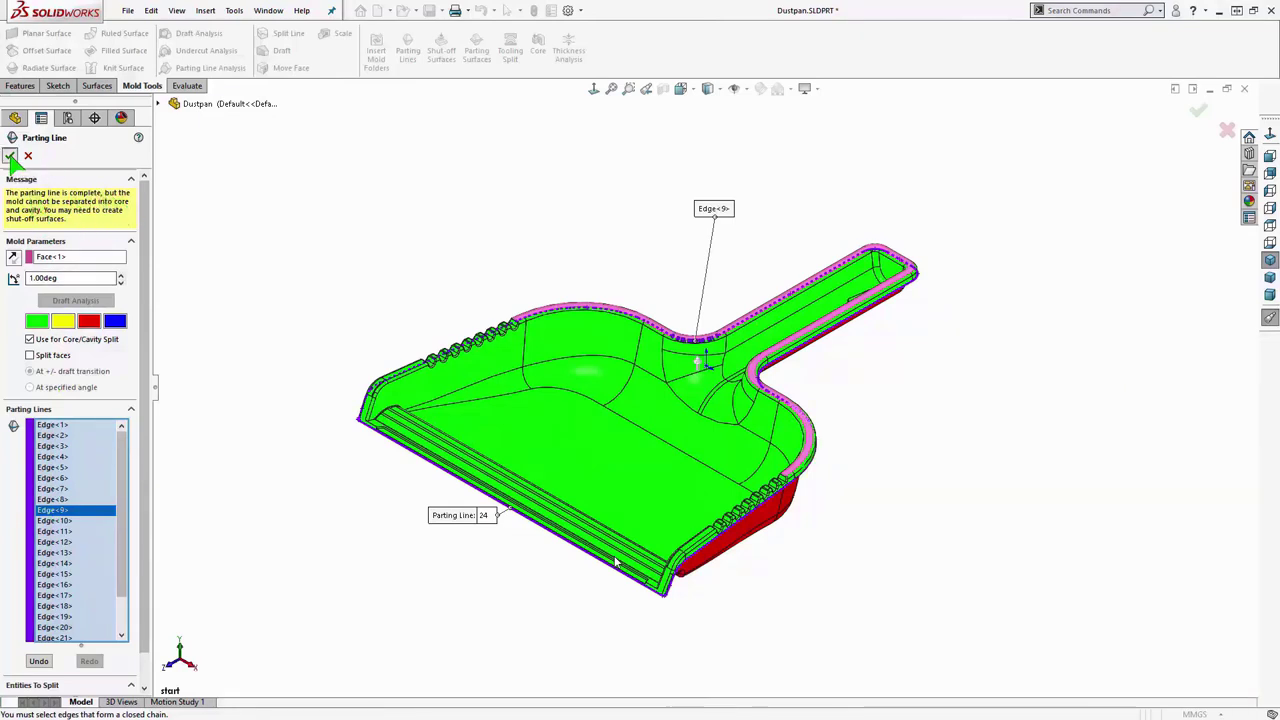
pyautogui.click(10, 157)
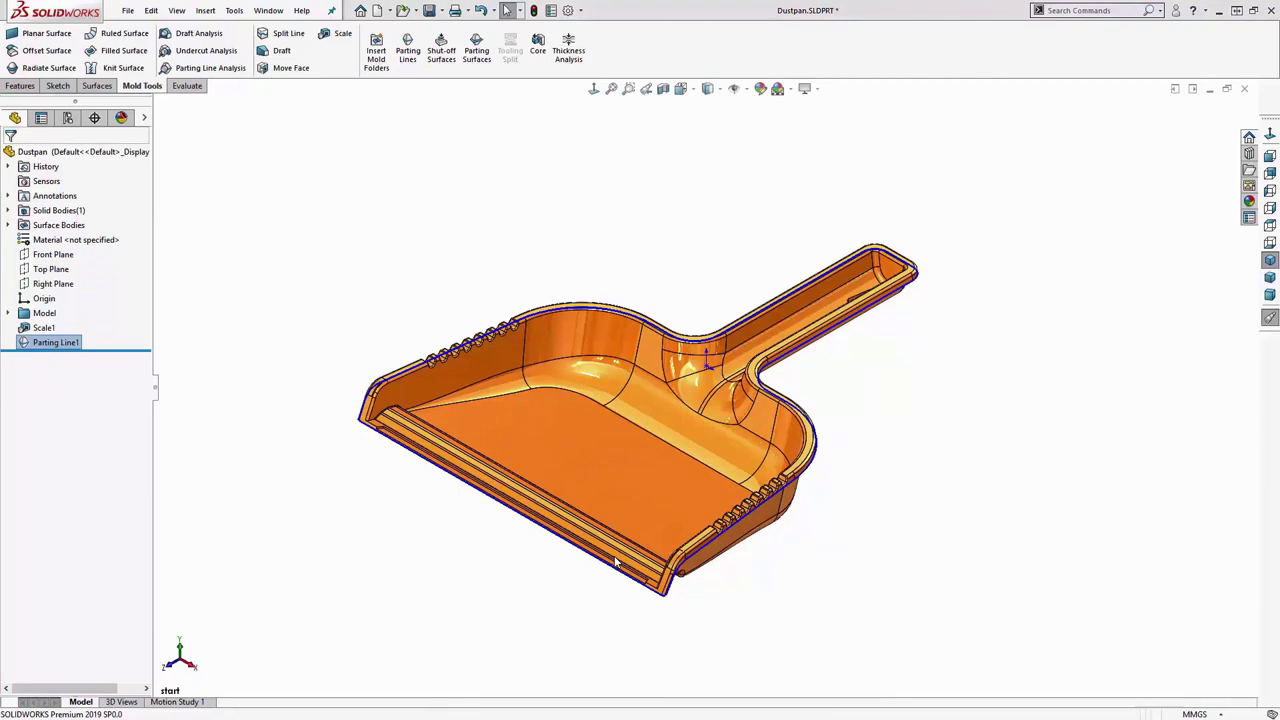
pyautogui.press('Escape')
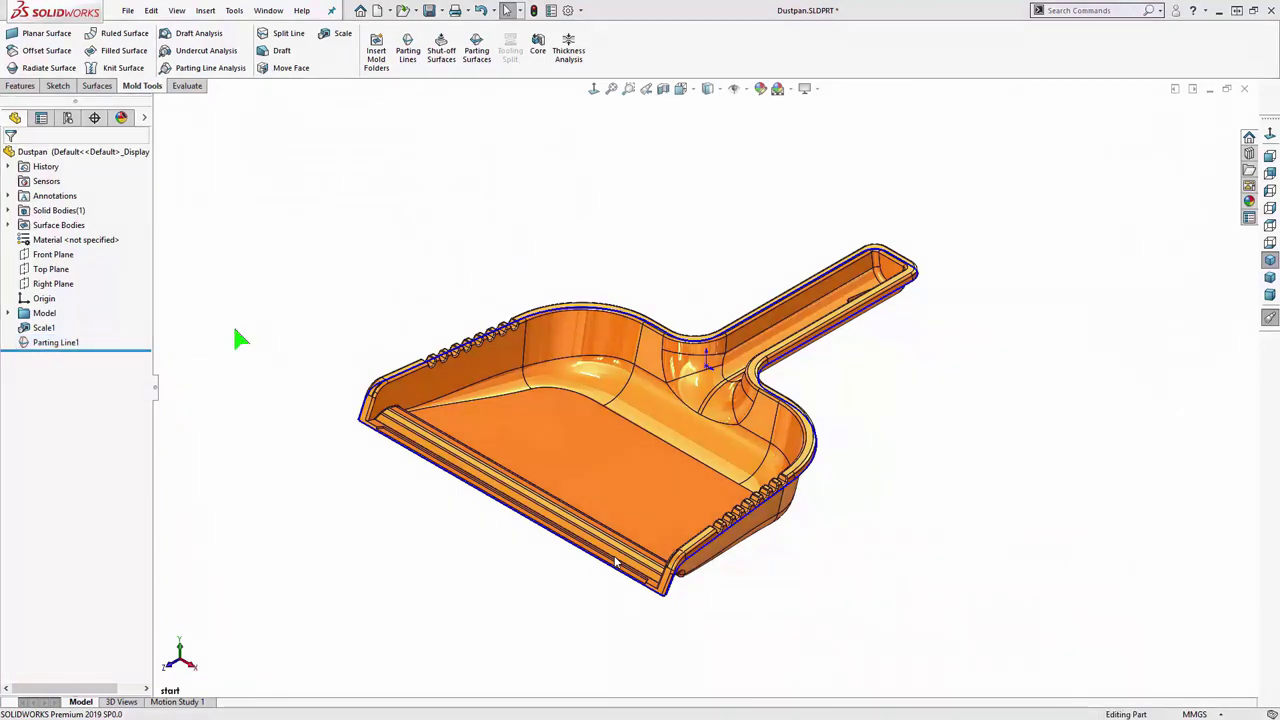
# - Edit the parting line feature and clear all of its selected edges
pyautogui.click(58, 343)
pyautogui.click(68, 299)
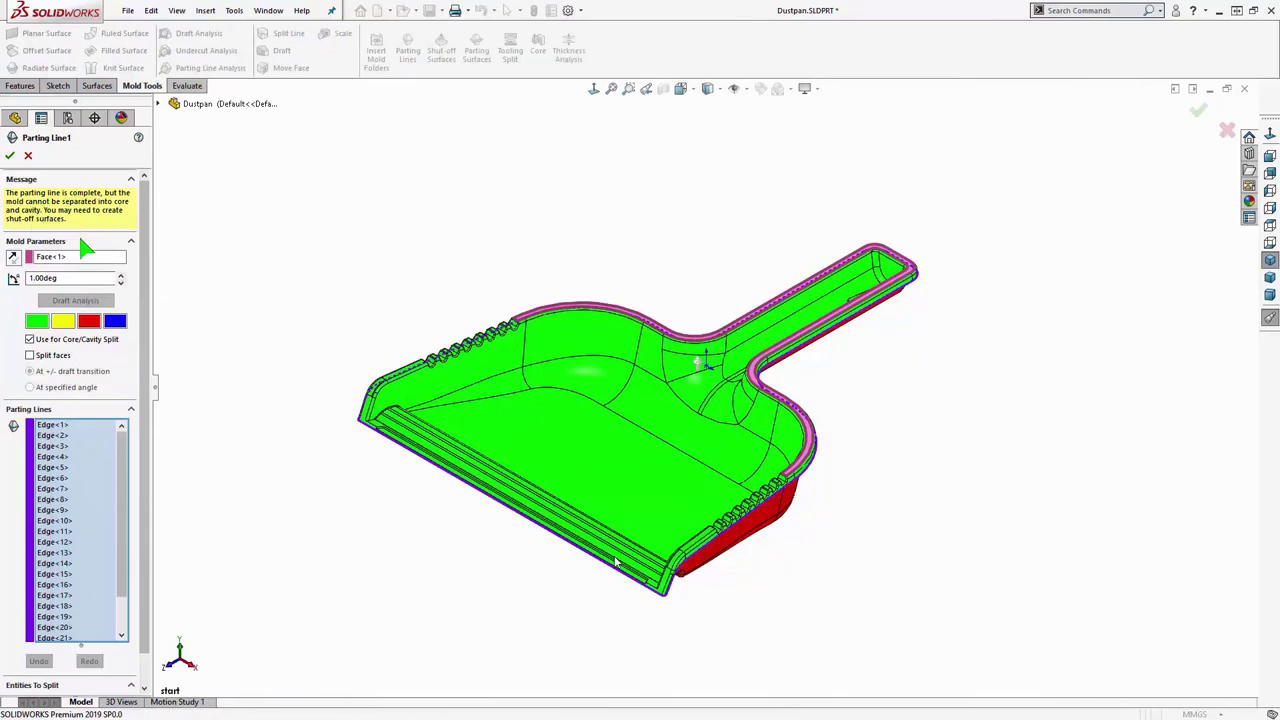
pyautogui.rightClick(83, 467)
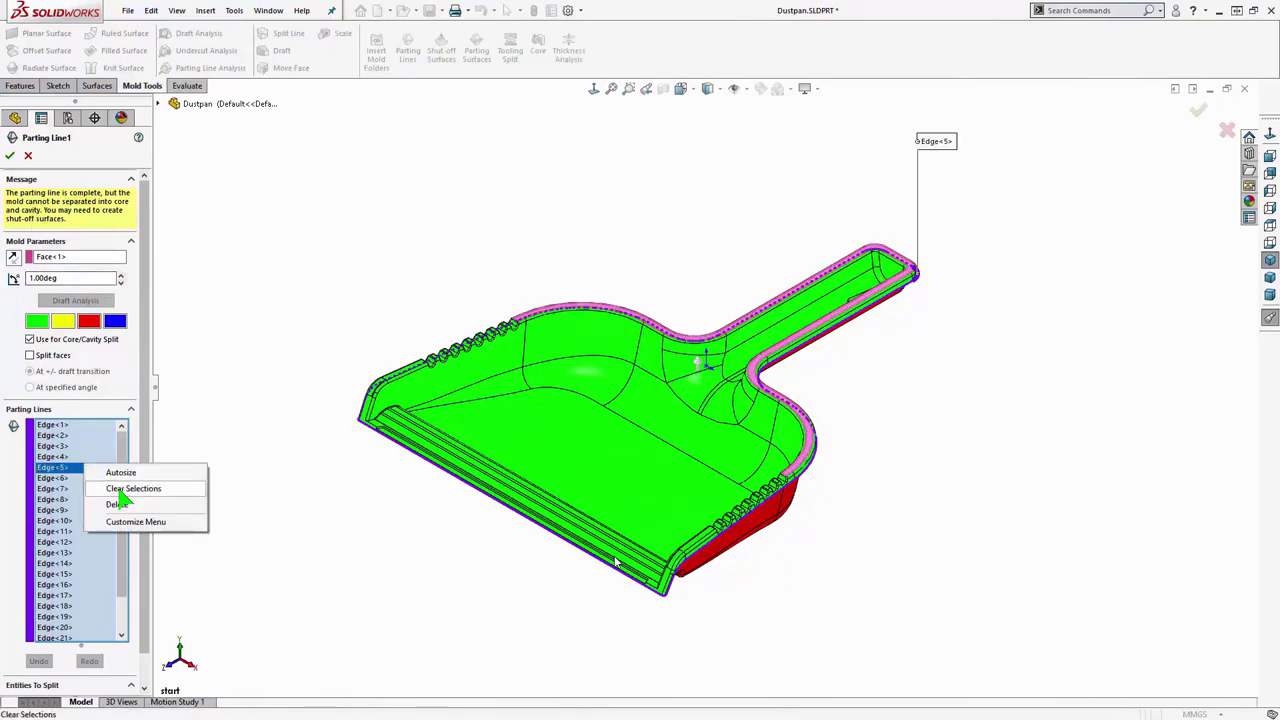
pyautogui.click(122, 488)
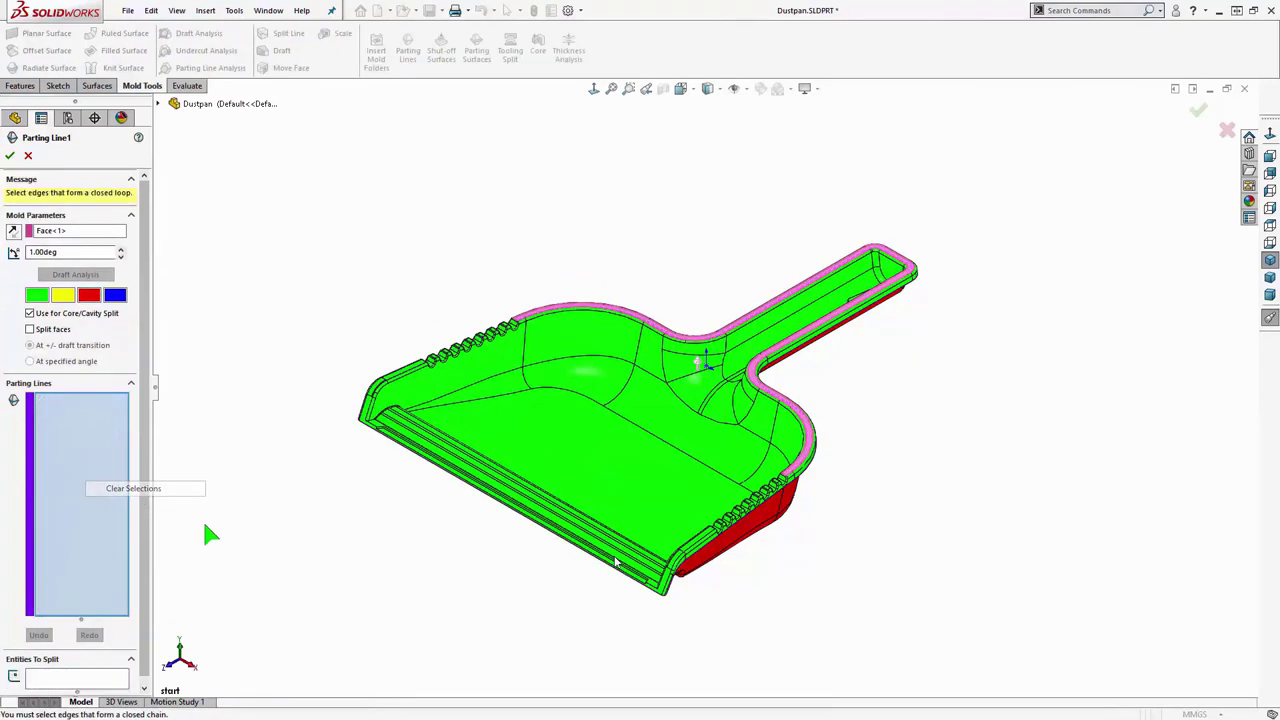
# - Try to reselect the parting line edge by edge, from the pan's front corner along the side under the notched rim
pyautogui.click(673, 592)
pyautogui.scroll(-4, 616, 564)
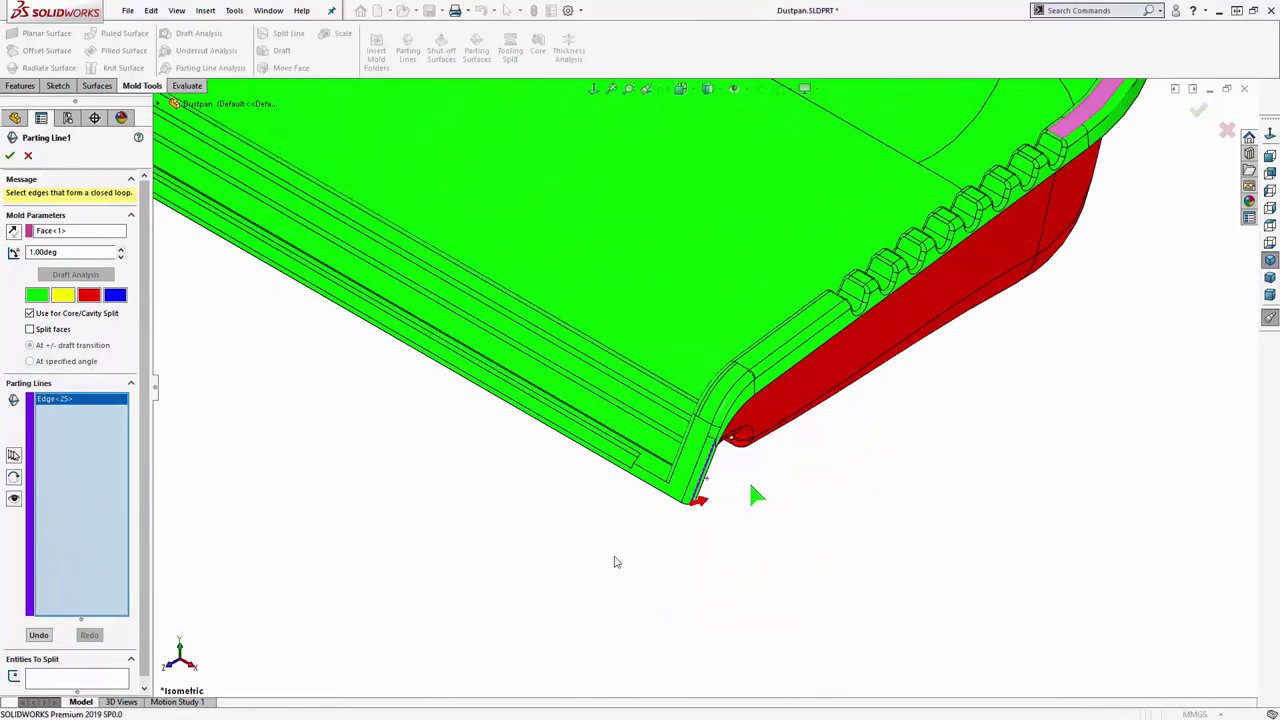
pyautogui.press('y')
pyautogui.press('y')
pyautogui.press('y')
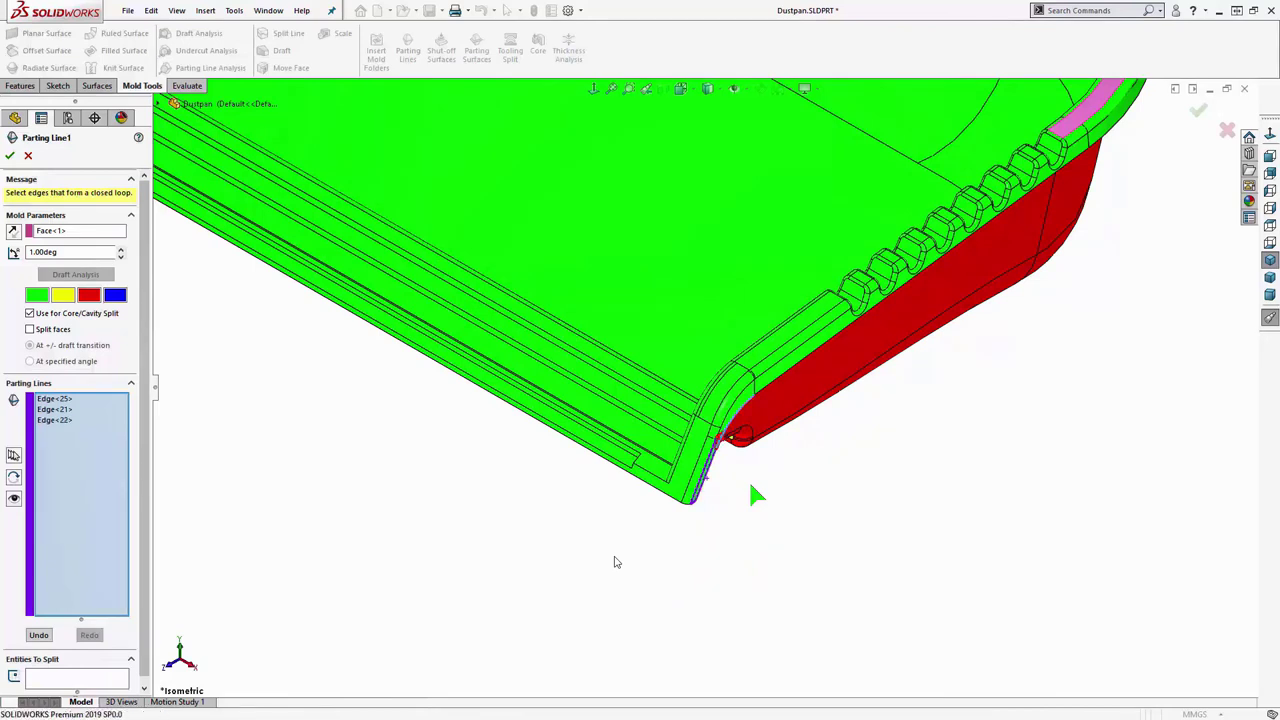
pyautogui.press('y')
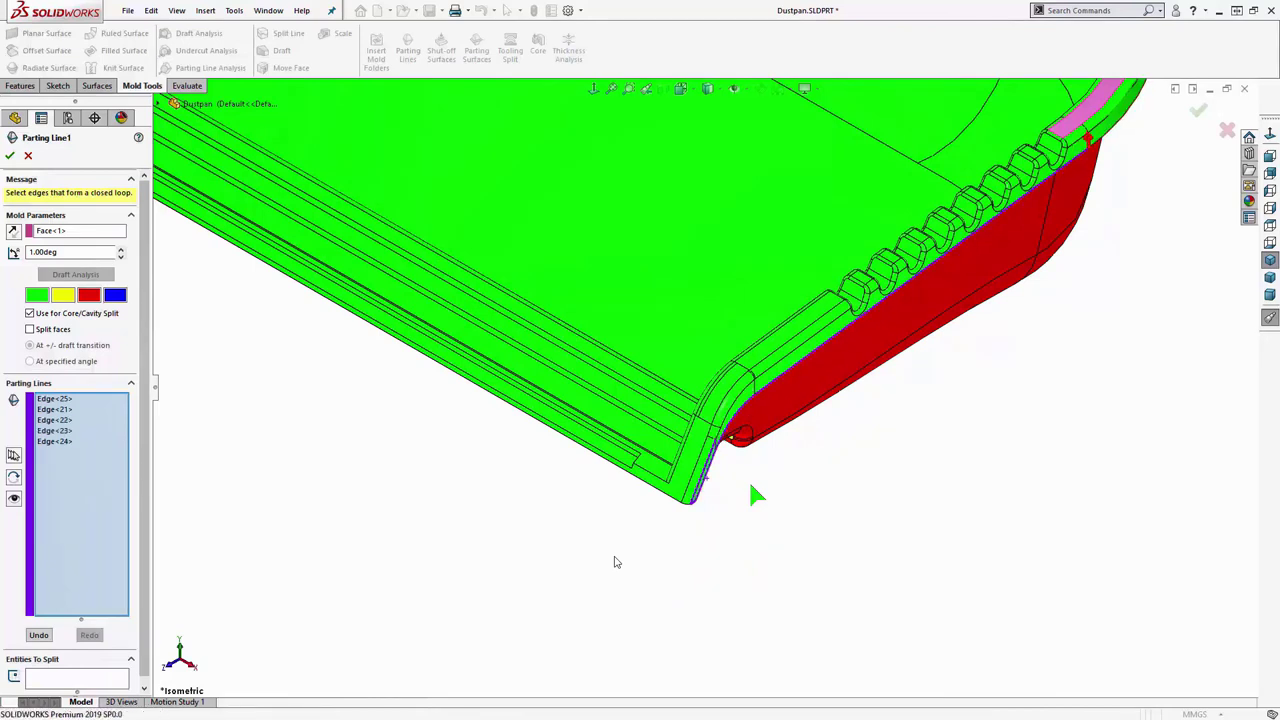
pyautogui.press('y')
pyautogui.press('y')
pyautogui.press('y')
pyautogui.press('y')
pyautogui.press('y')
pyautogui.press('y')
pyautogui.press('y')
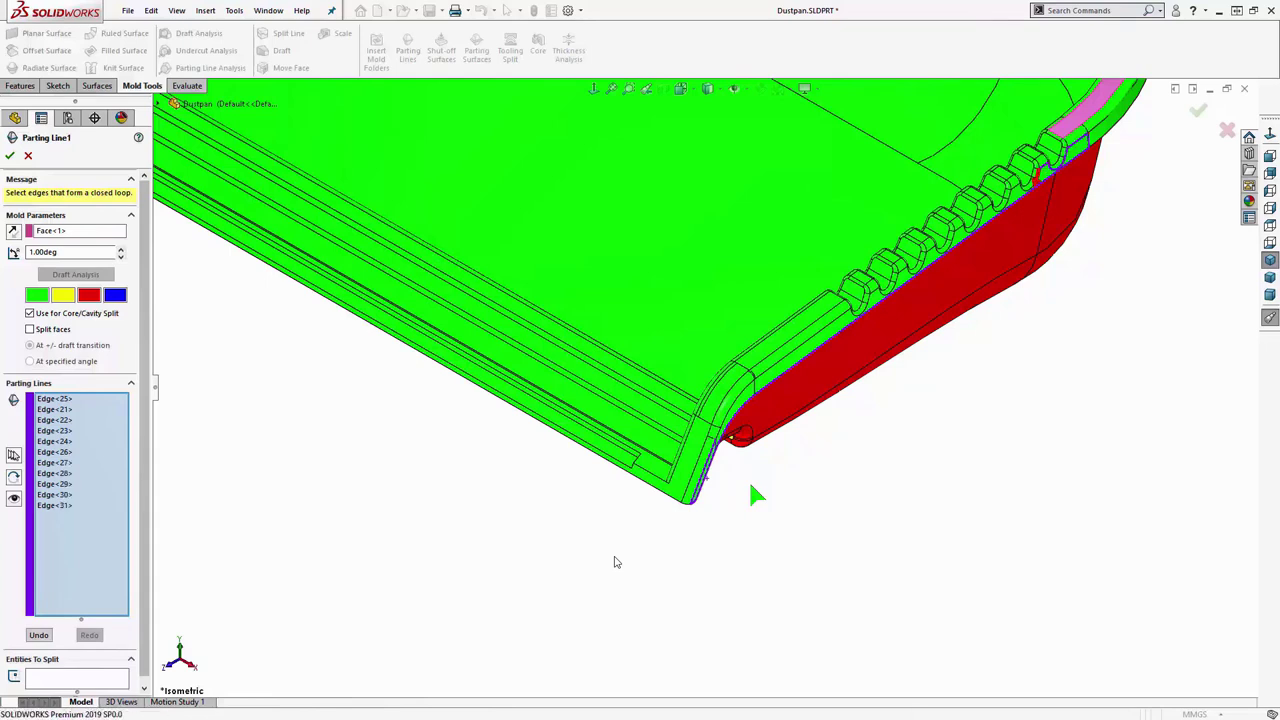
pyautogui.press('y')
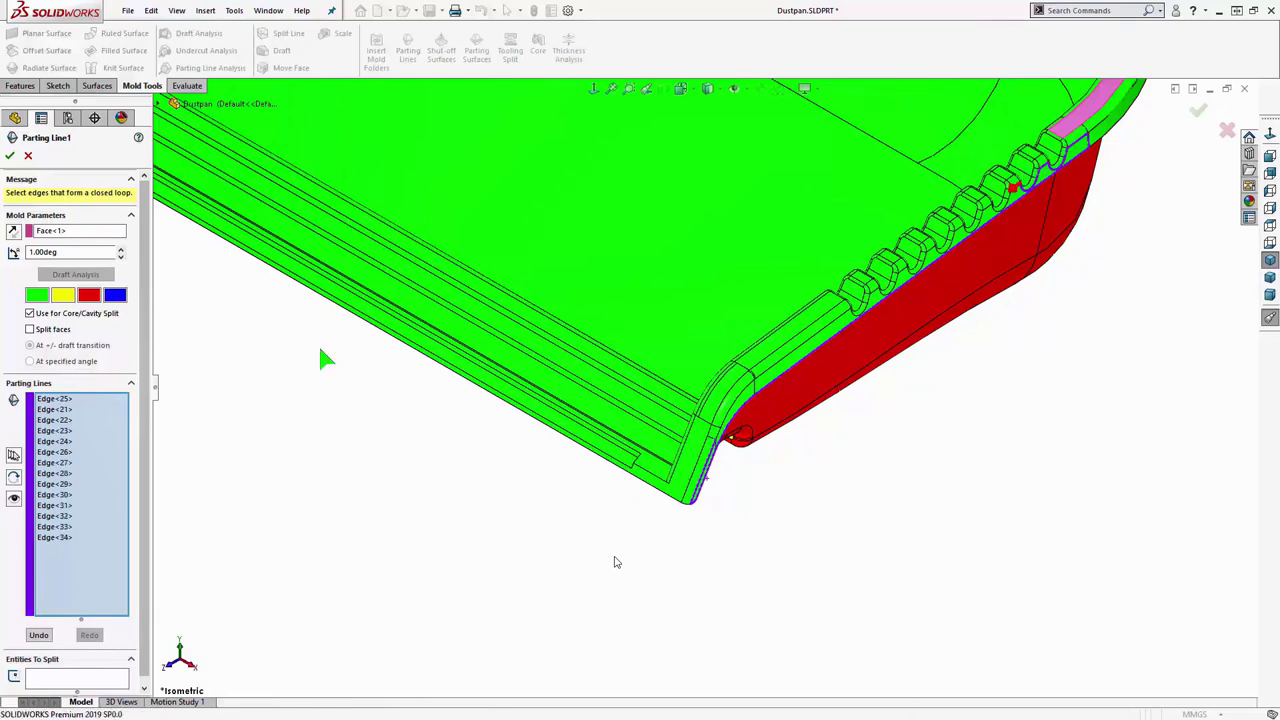
pyautogui.press('Return')
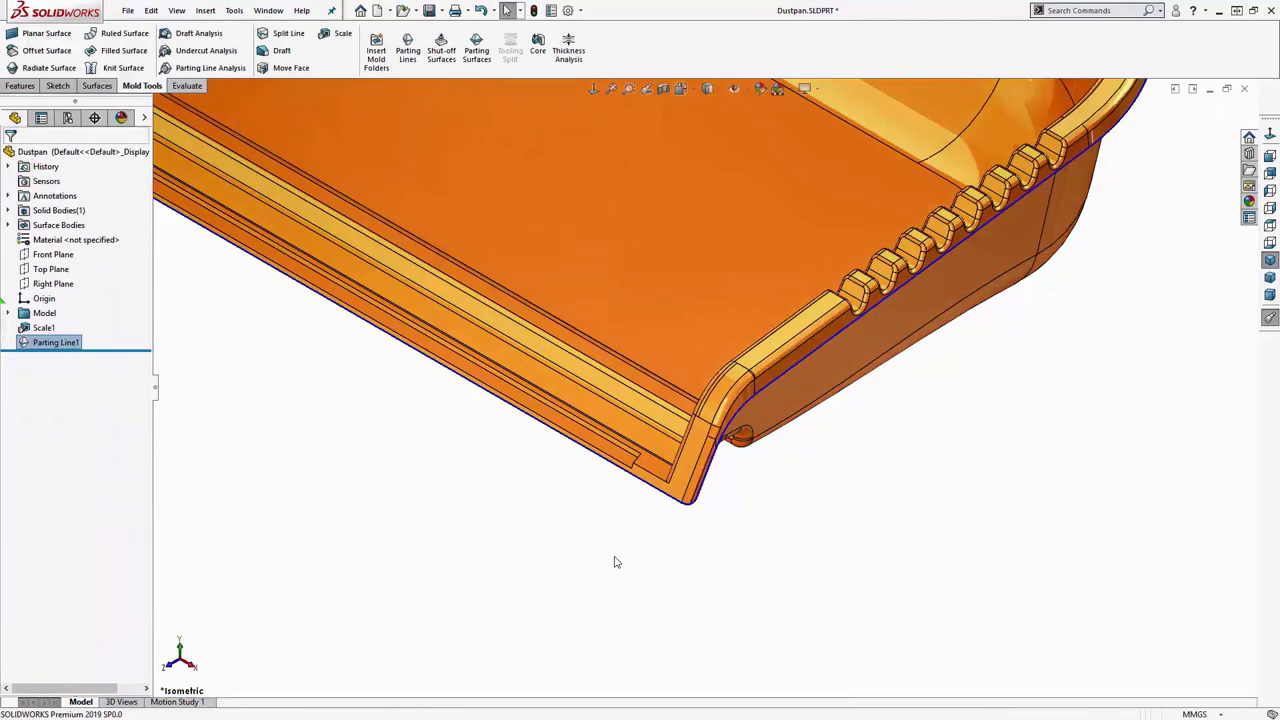
# - Create a knitted shut-off surface with the Contact patch type across the hole in the handle
pyautogui.press('f')
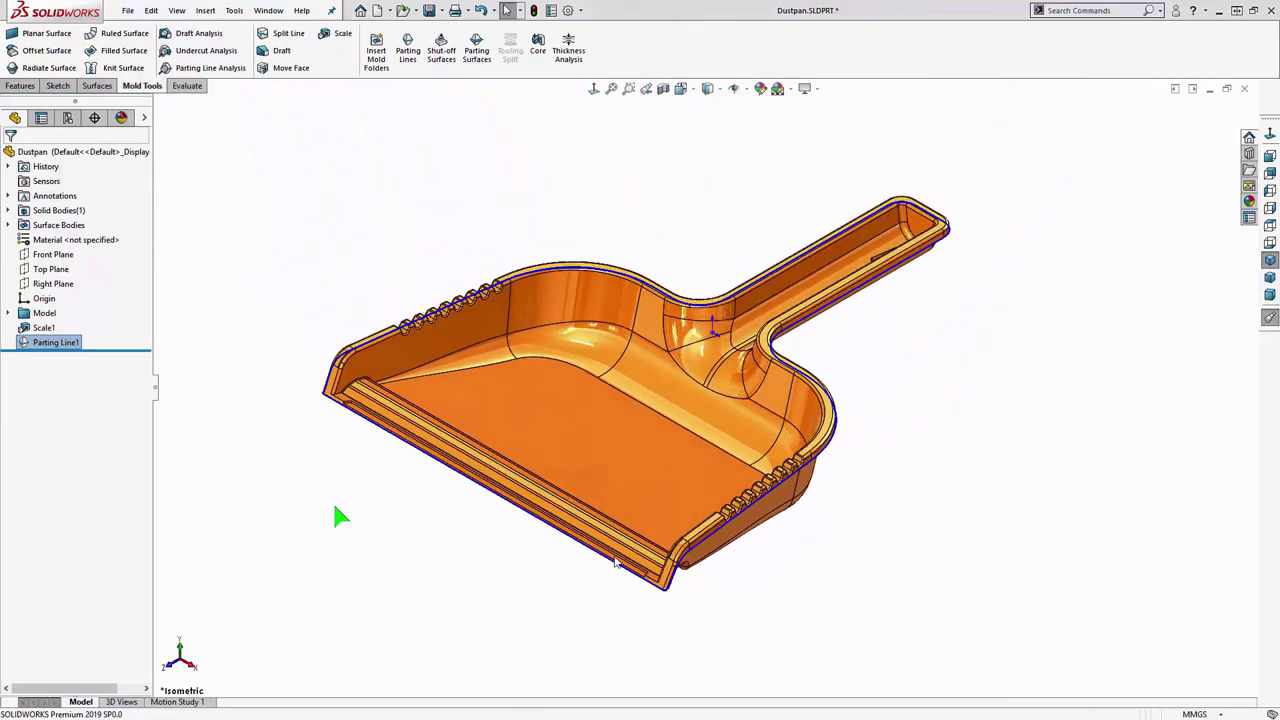
pyautogui.press('s')
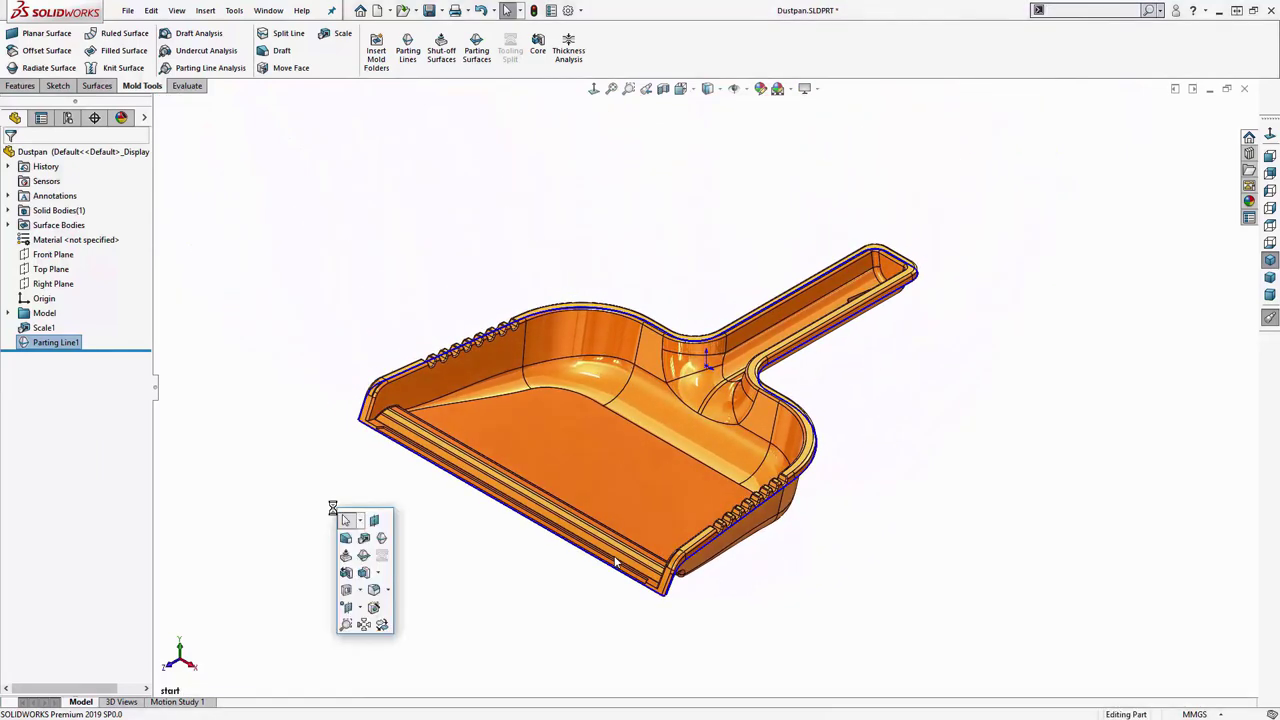
pyautogui.click(346, 572)
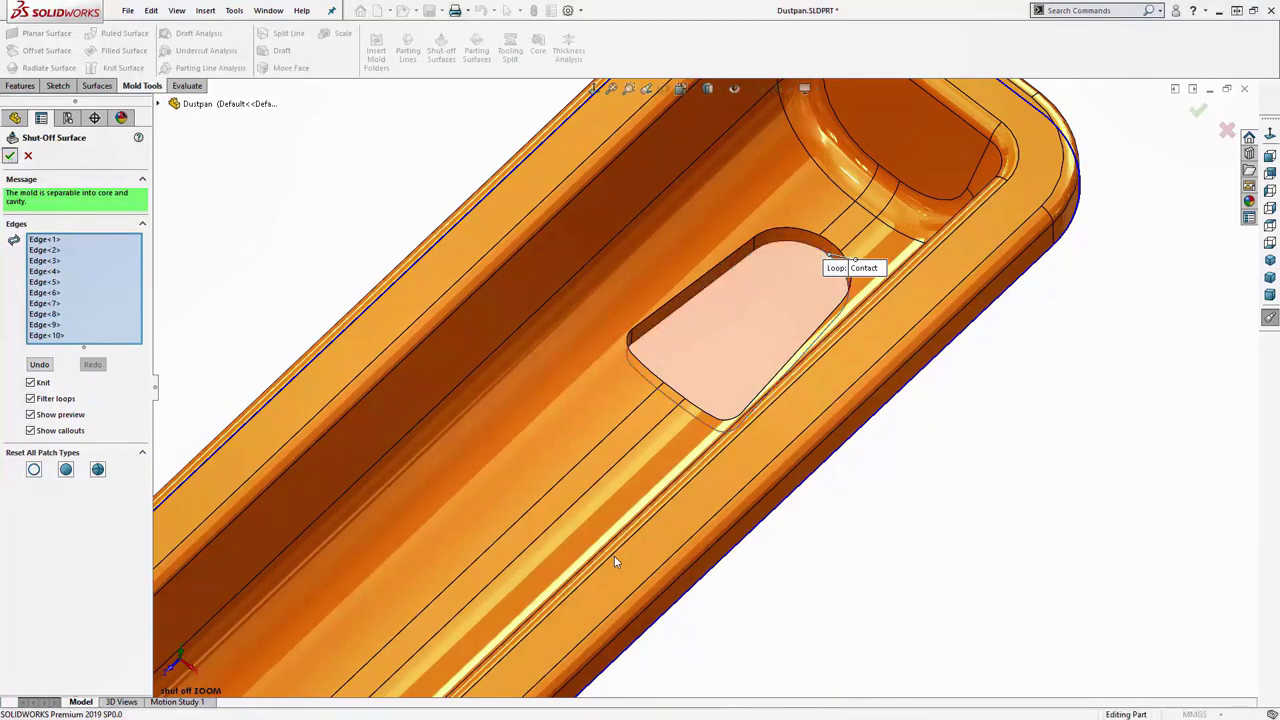
pyautogui.press('Return')
pyautogui.scroll(5, 614, 561)
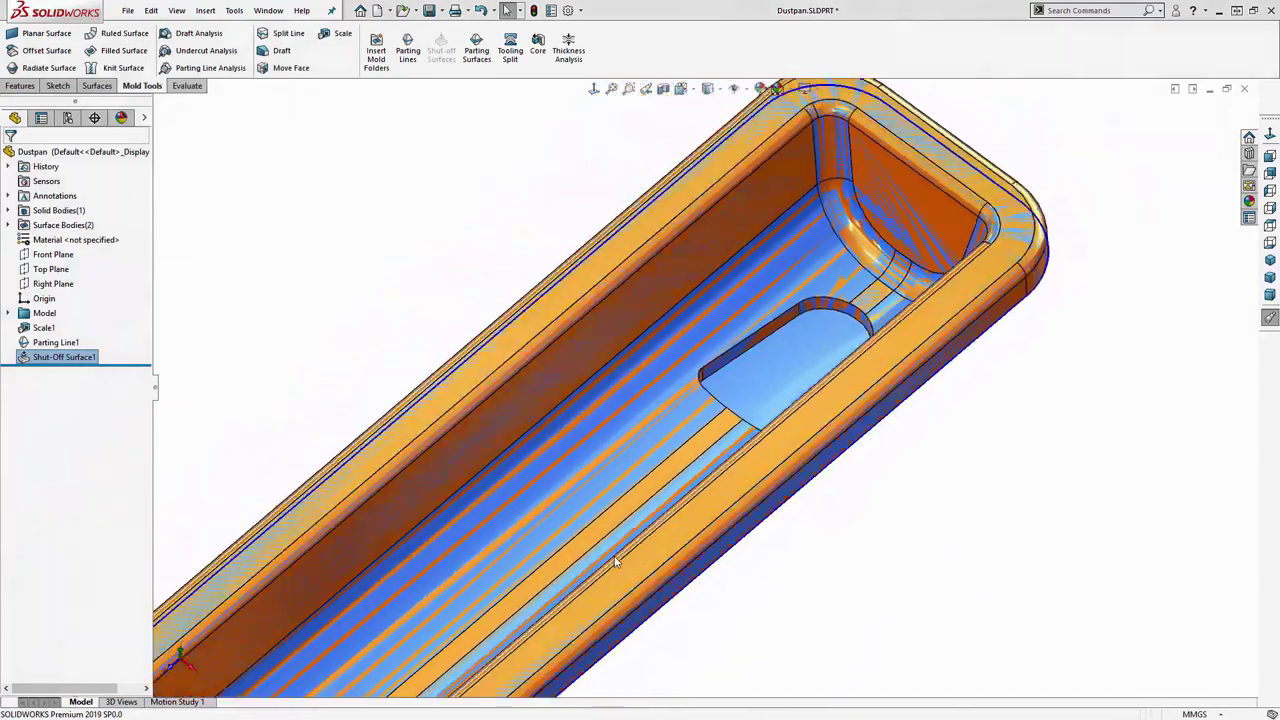
# - Isolate the cavity surface body, inspect its faces around the pan and rim, and exit the isolation
pyautogui.press('f')
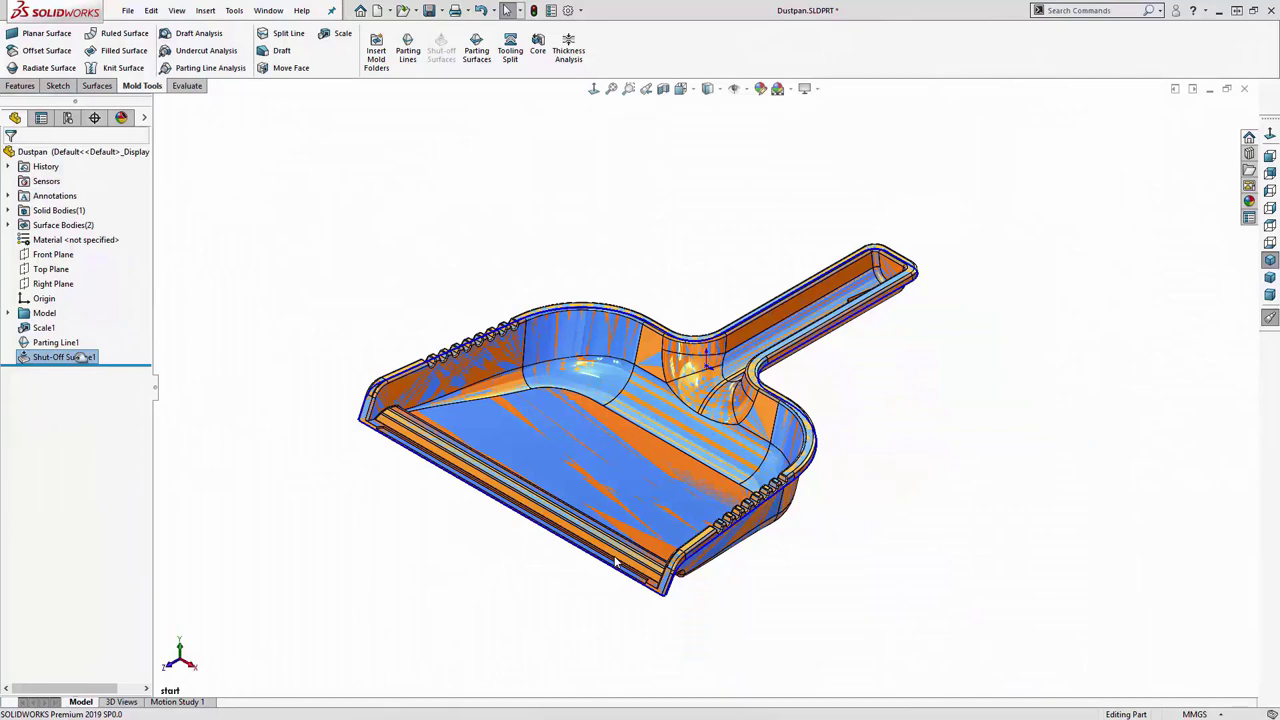
pyautogui.click(8, 225)
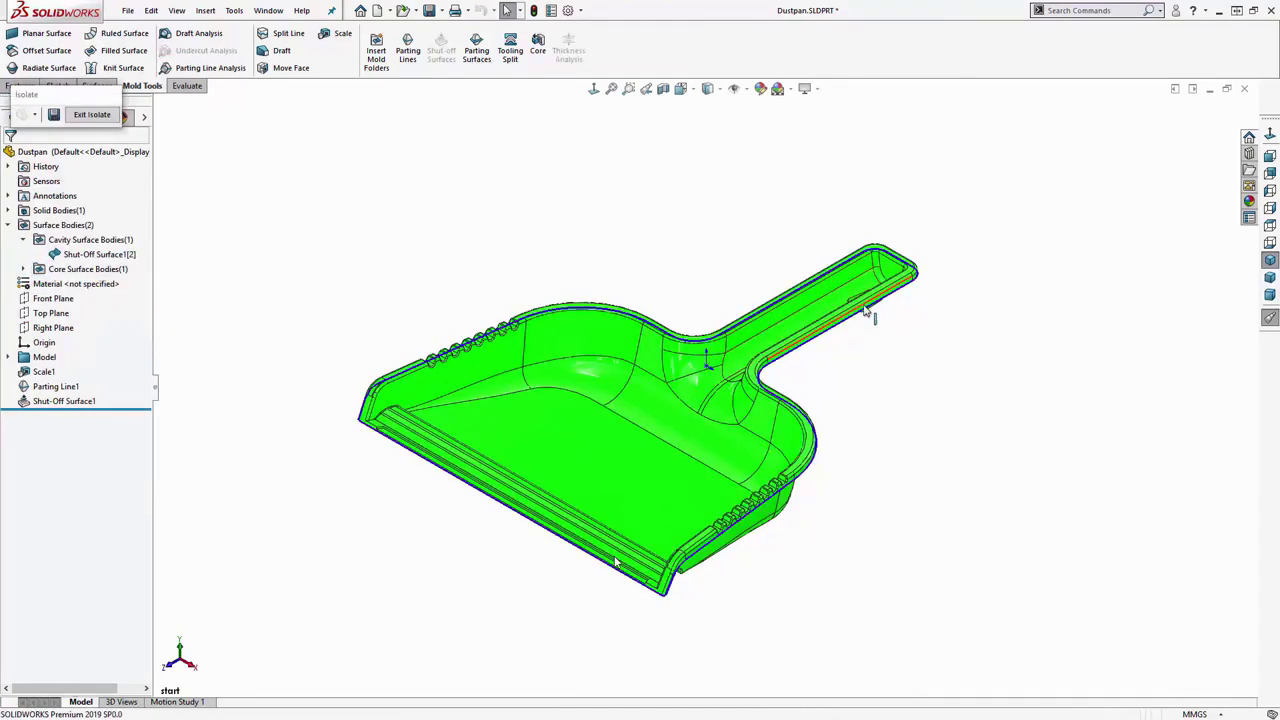
pyautogui.moveTo(848, 328); pyautogui.dragTo(941, 130, button='middle')
pyautogui.scroll(-2, 788, 238)
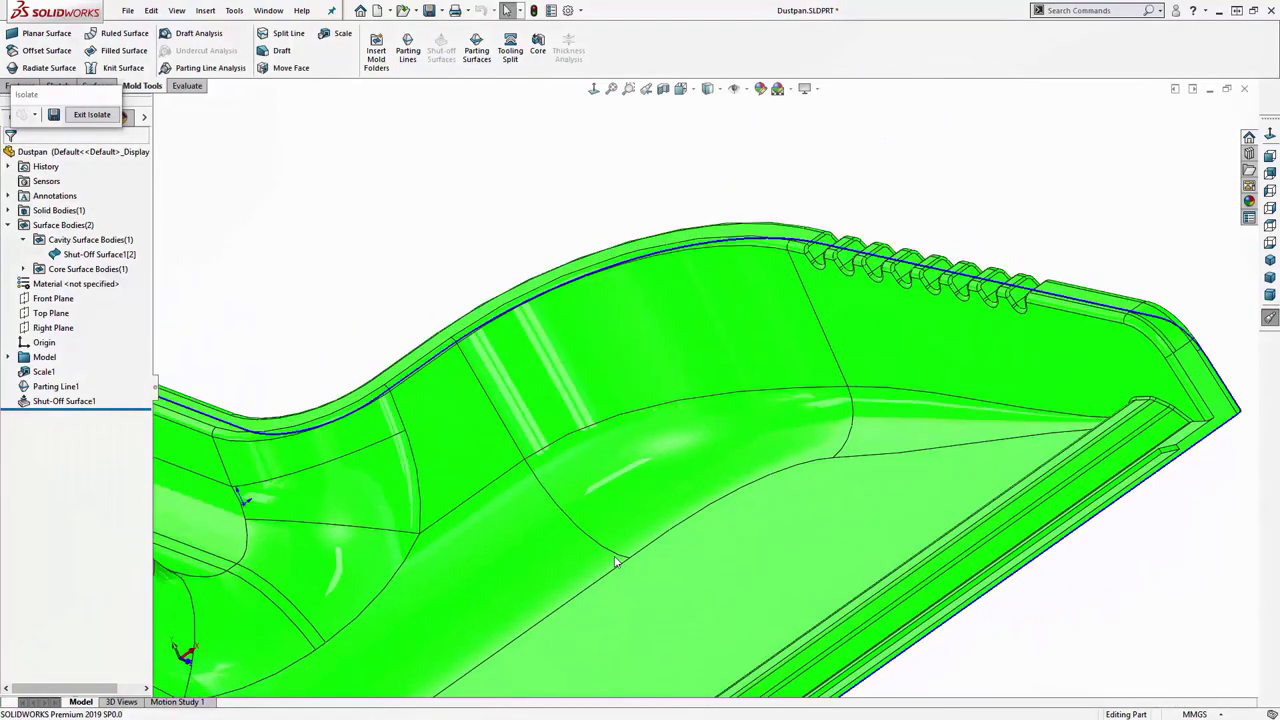
pyautogui.hotkey('ctrl', '7')
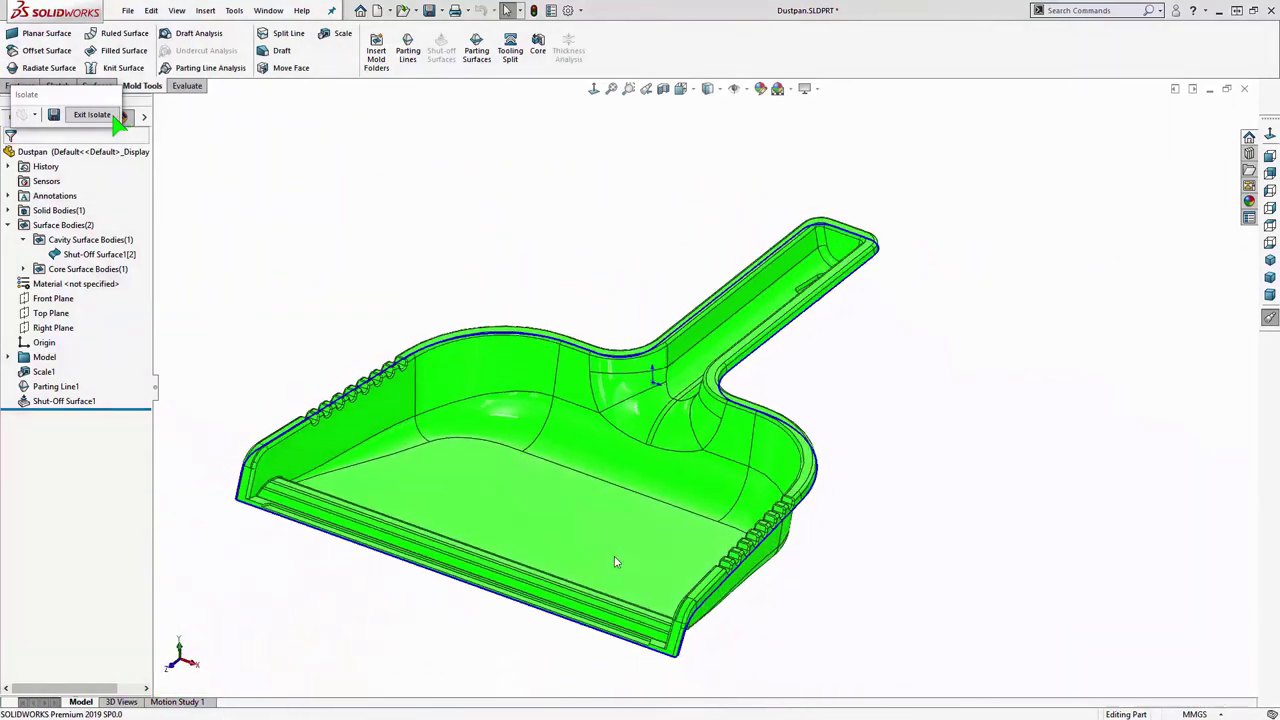
pyautogui.click(100, 115)
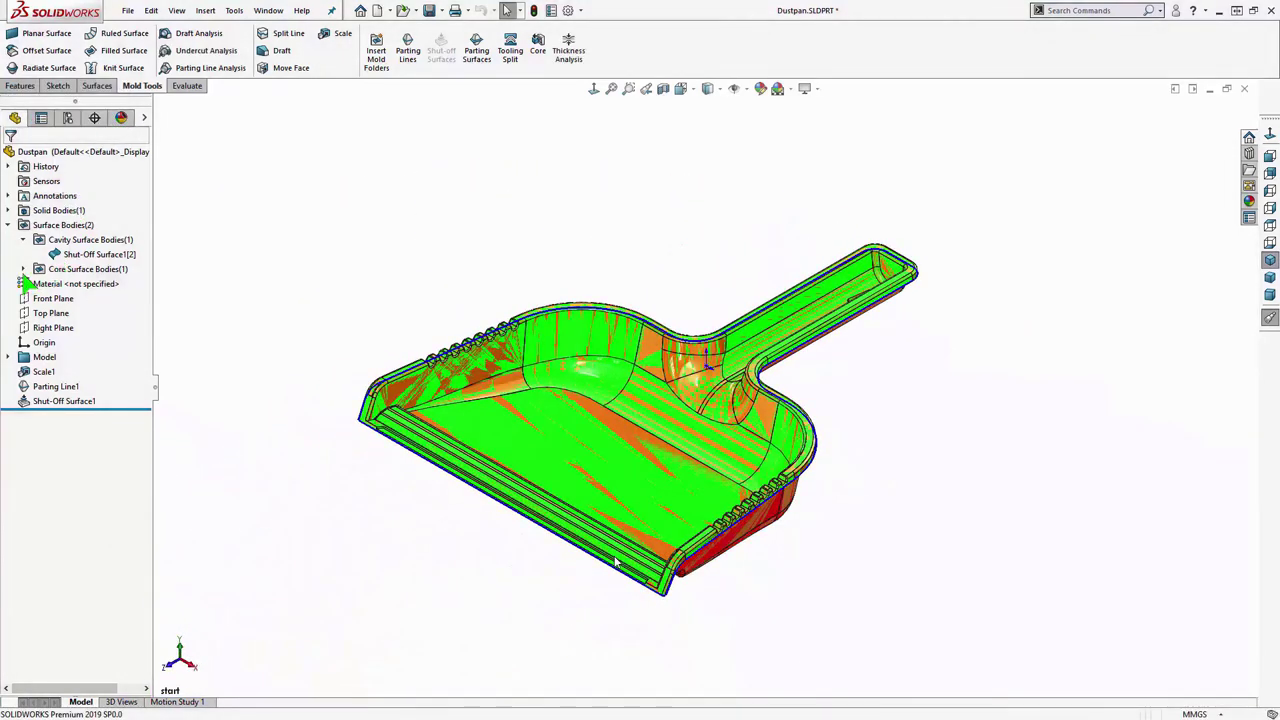
# - Isolate the core surface body to inspect it, exit the isolation, and check the designed part's solid body
pyautogui.click(23, 270)
pyautogui.rightClick(57, 284)
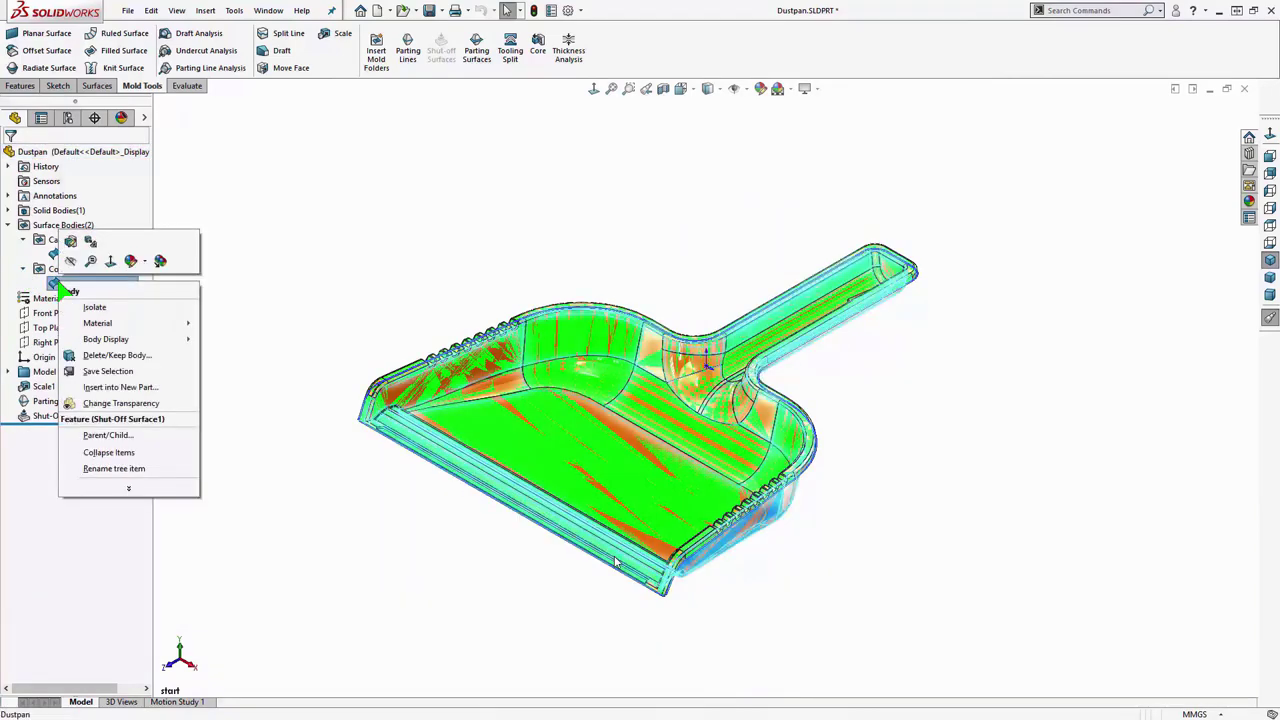
pyautogui.click(88, 308)
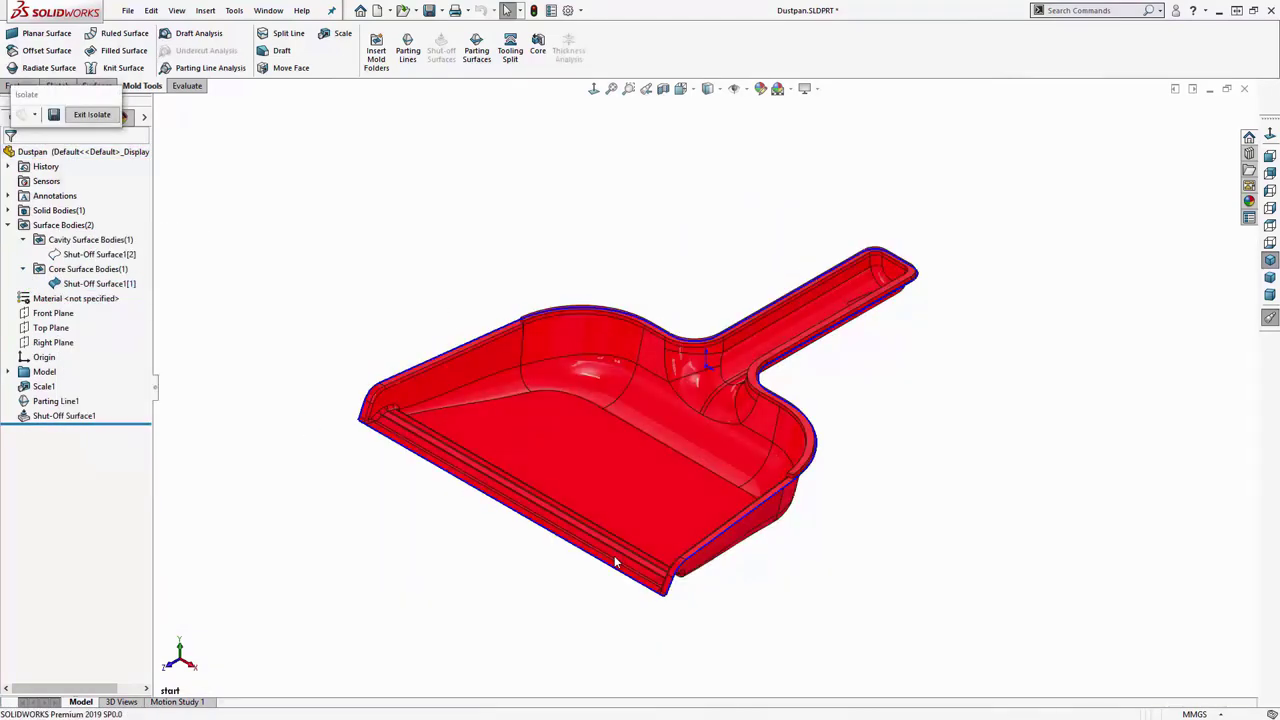
pyautogui.scroll(-6, 615, 561)
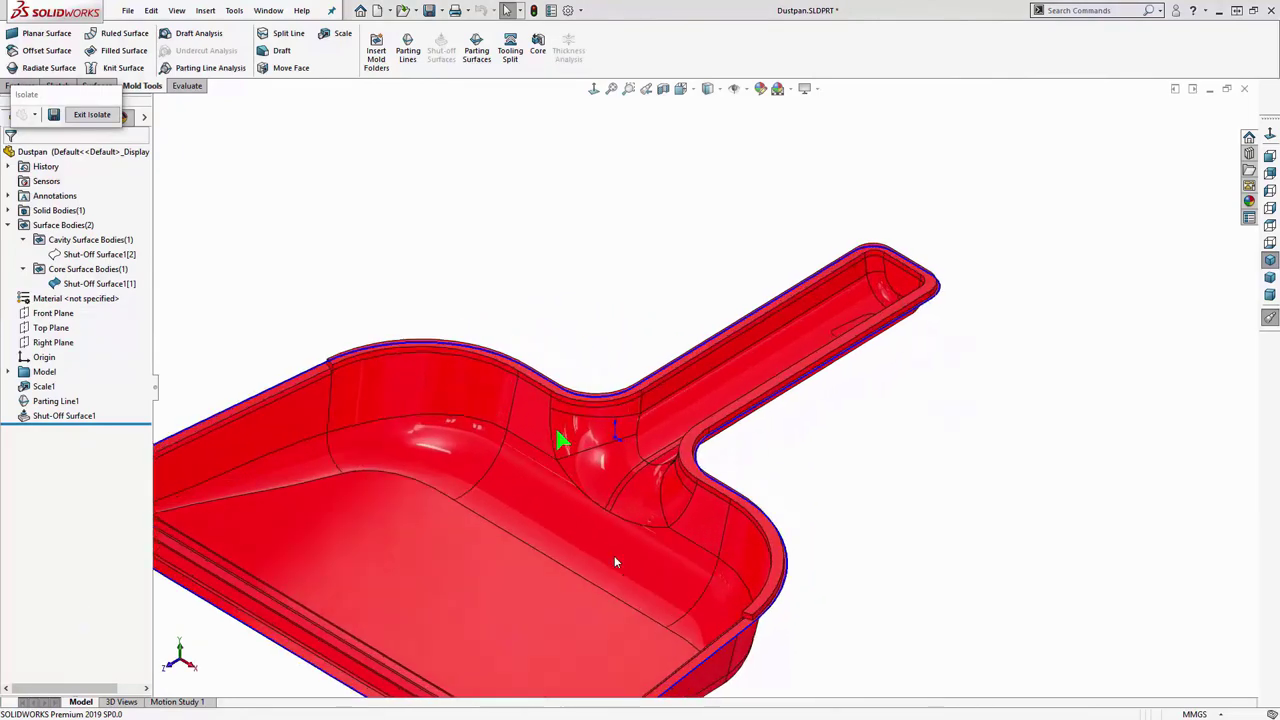
pyautogui.moveTo(799, 381); pyautogui.dragTo(846, 378, button='middle')
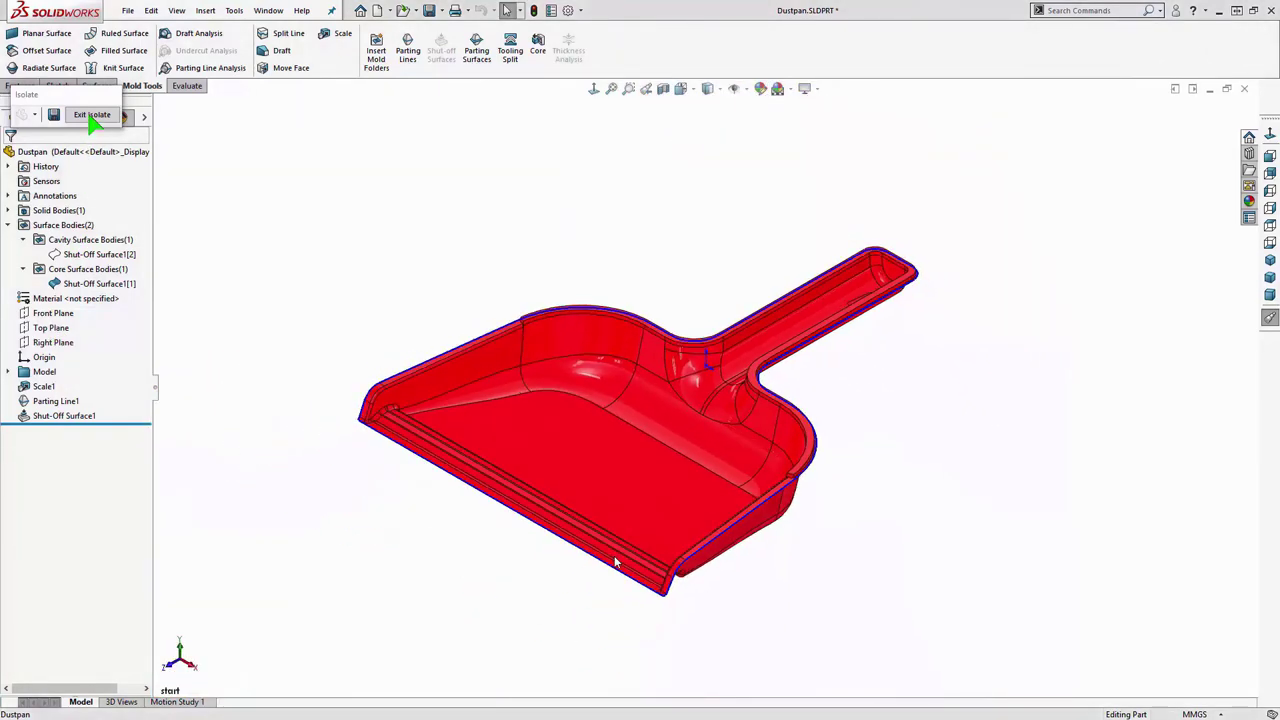
pyautogui.click(8, 210)
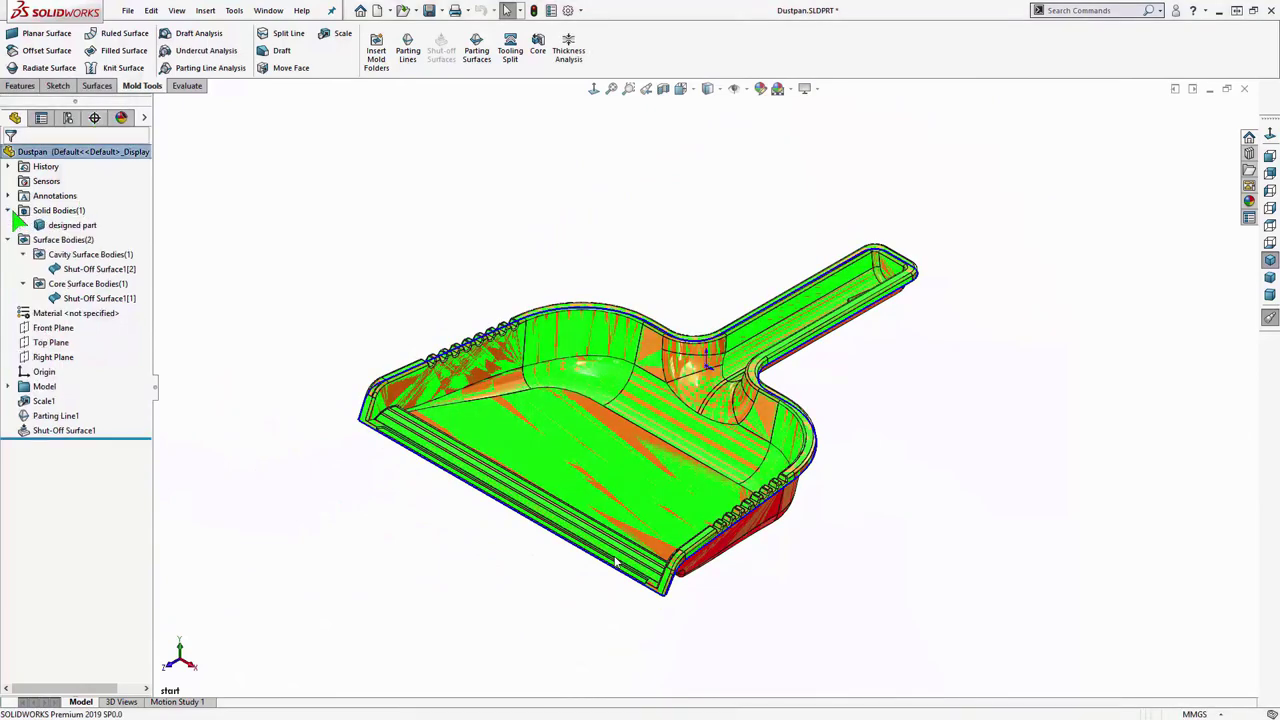
pyautogui.rightClick(63, 227)
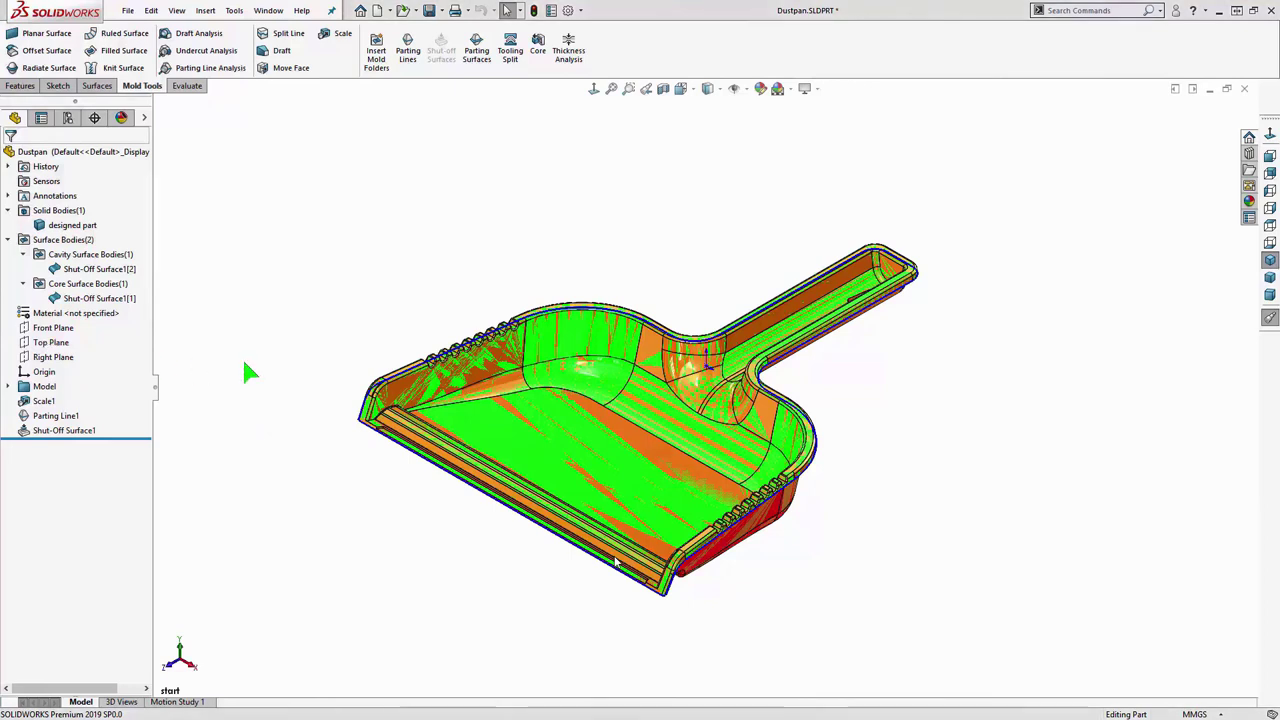
# - Create a knitted parting surface from the parting line, perpendicular to pull, with 11 mm width and smooth corners at 5.5 mm
pyautogui.press('s')
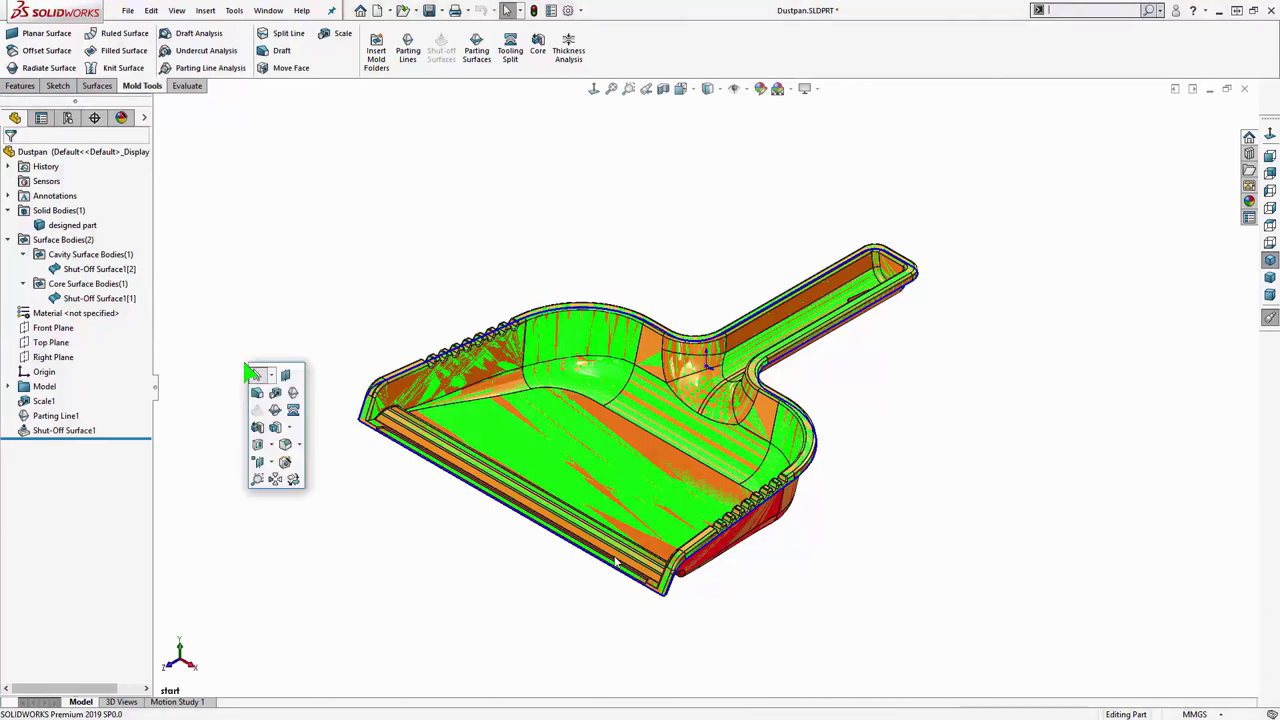
pyautogui.click(276, 421)
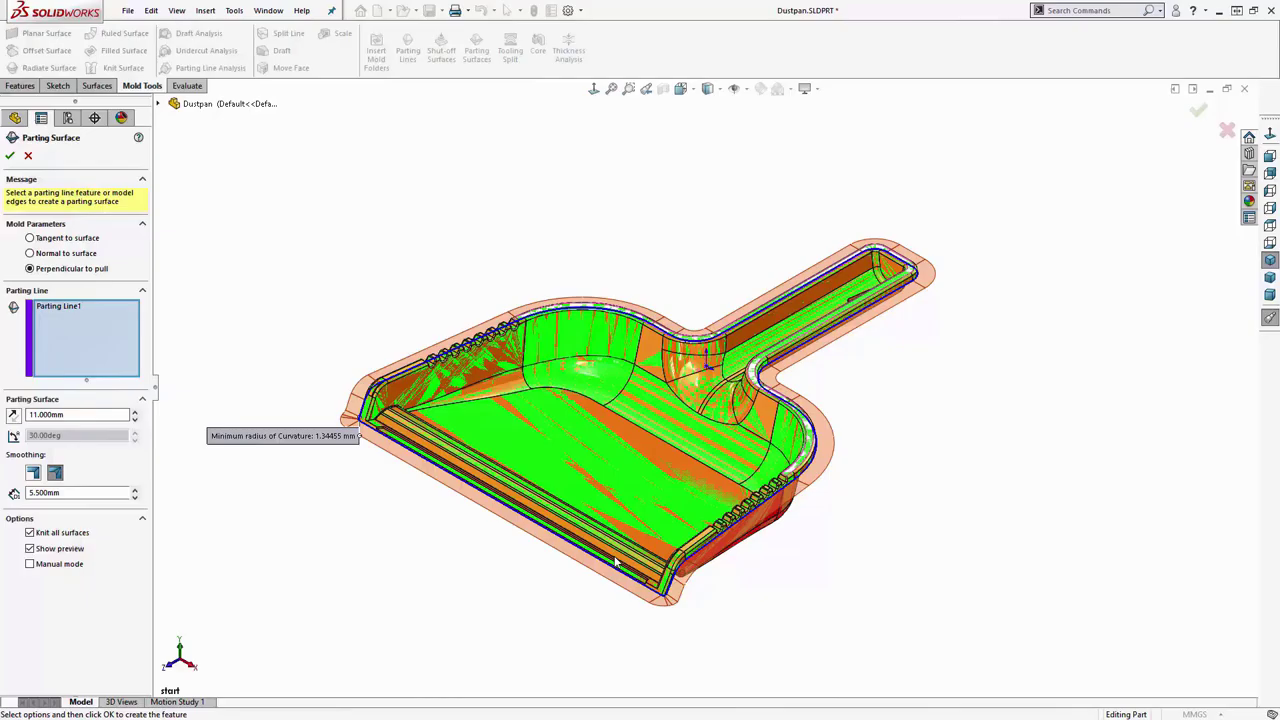
pyautogui.scroll(-10, 615, 563)
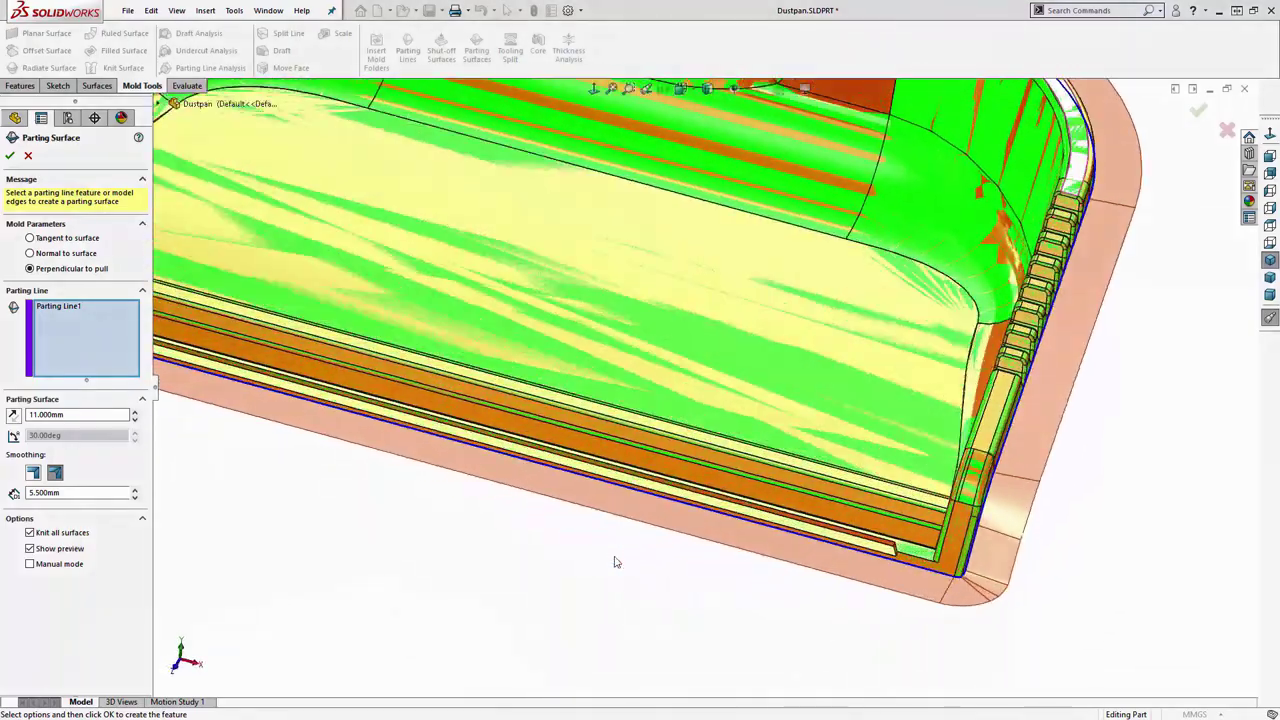
pyautogui.scroll(10, 615, 563)
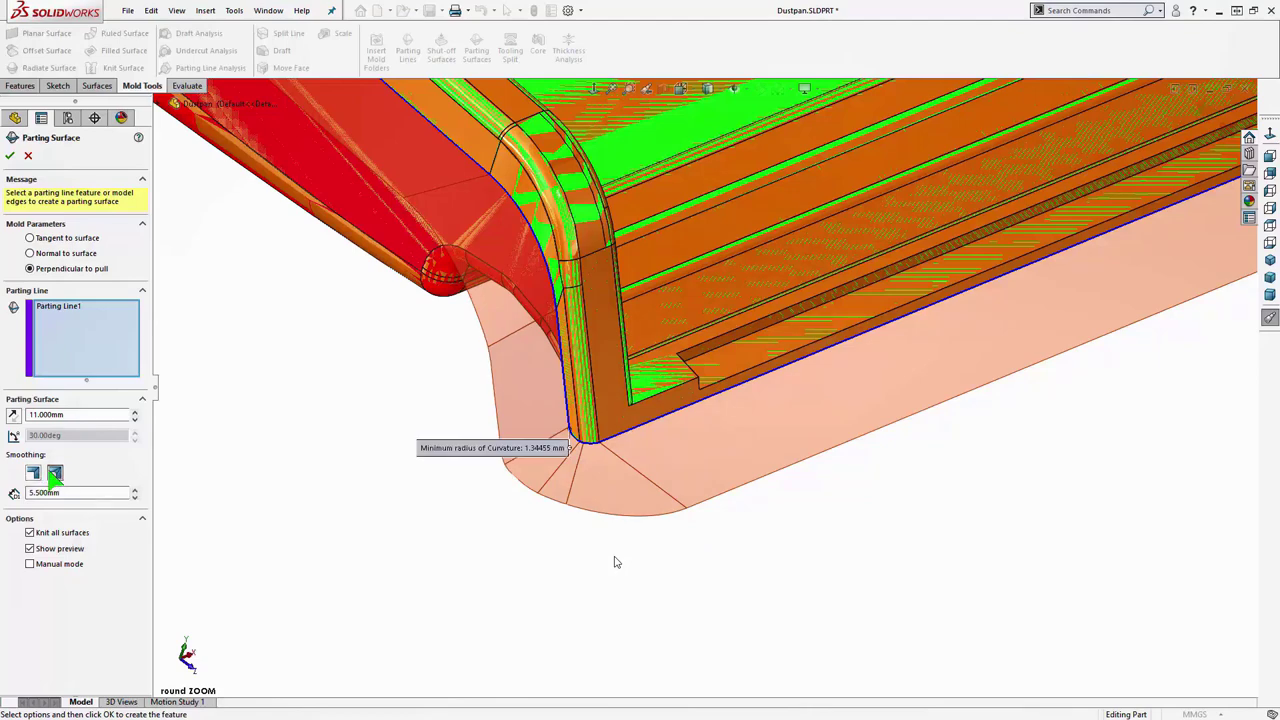
pyautogui.press('Return')
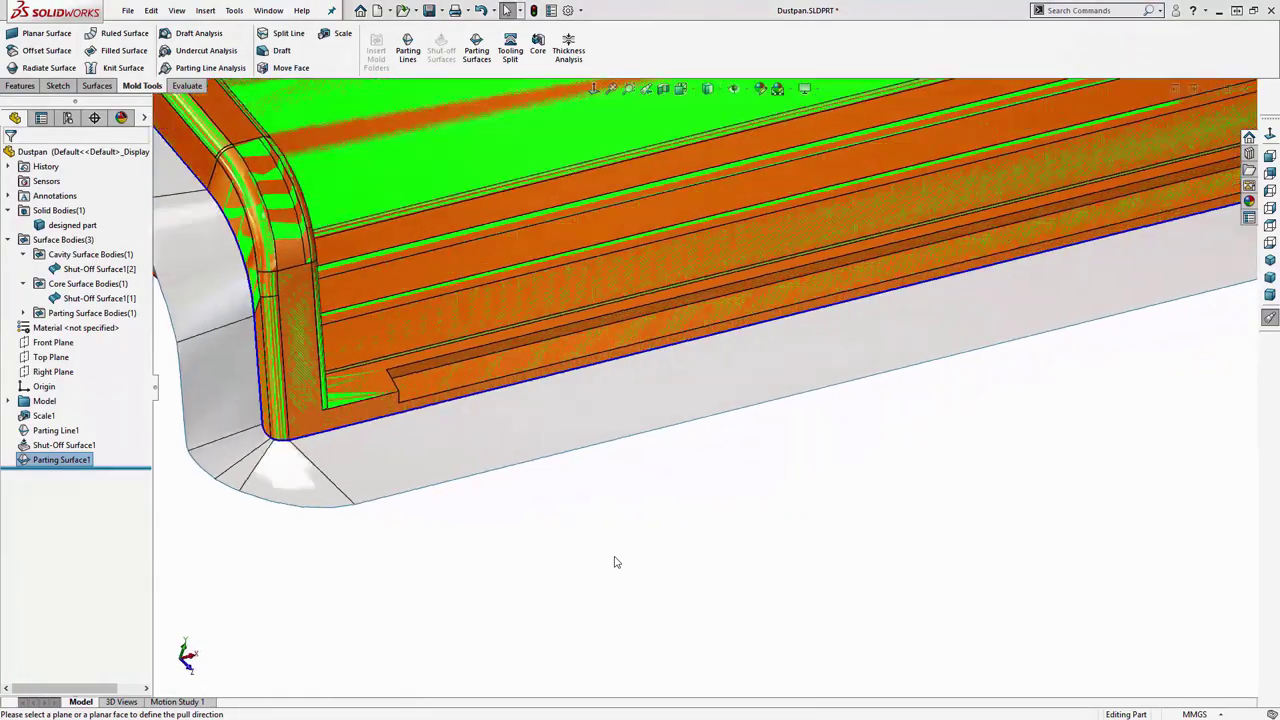
# - Create a reference plane offset 10 mm from the top face of the dustpan's rim
pyautogui.hotkey('ctrl', '7')
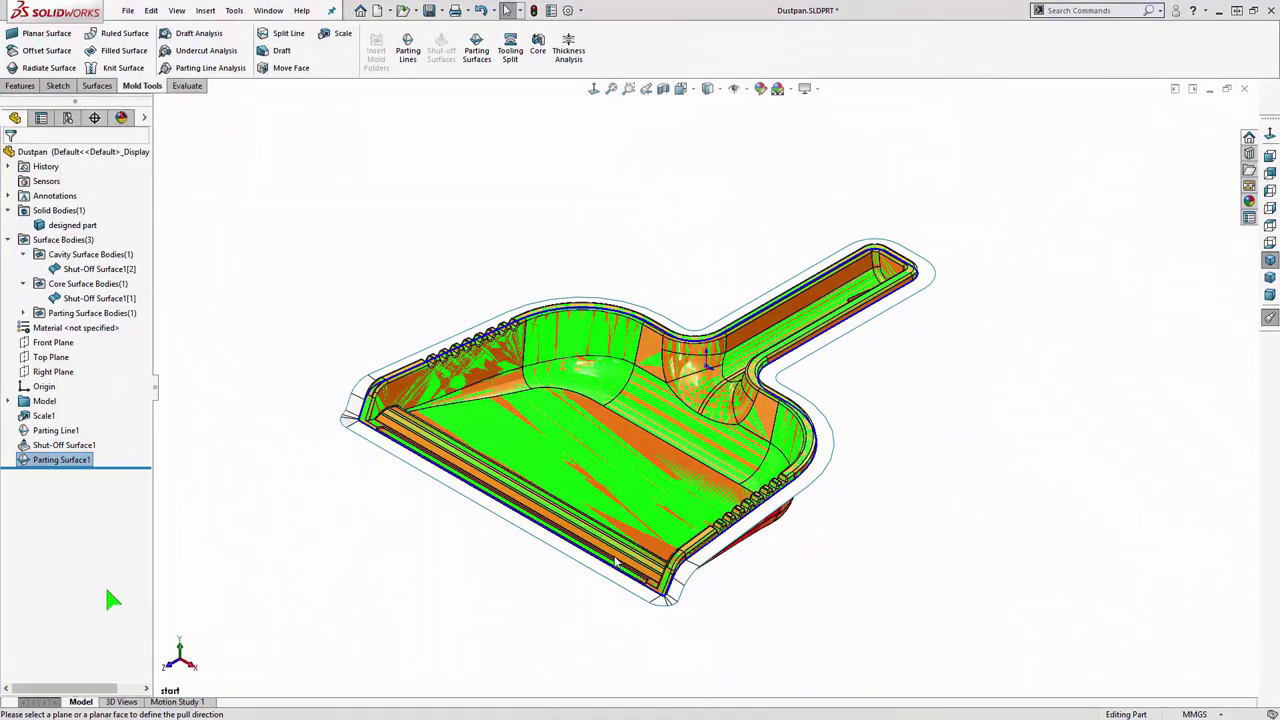
pyautogui.press('s')
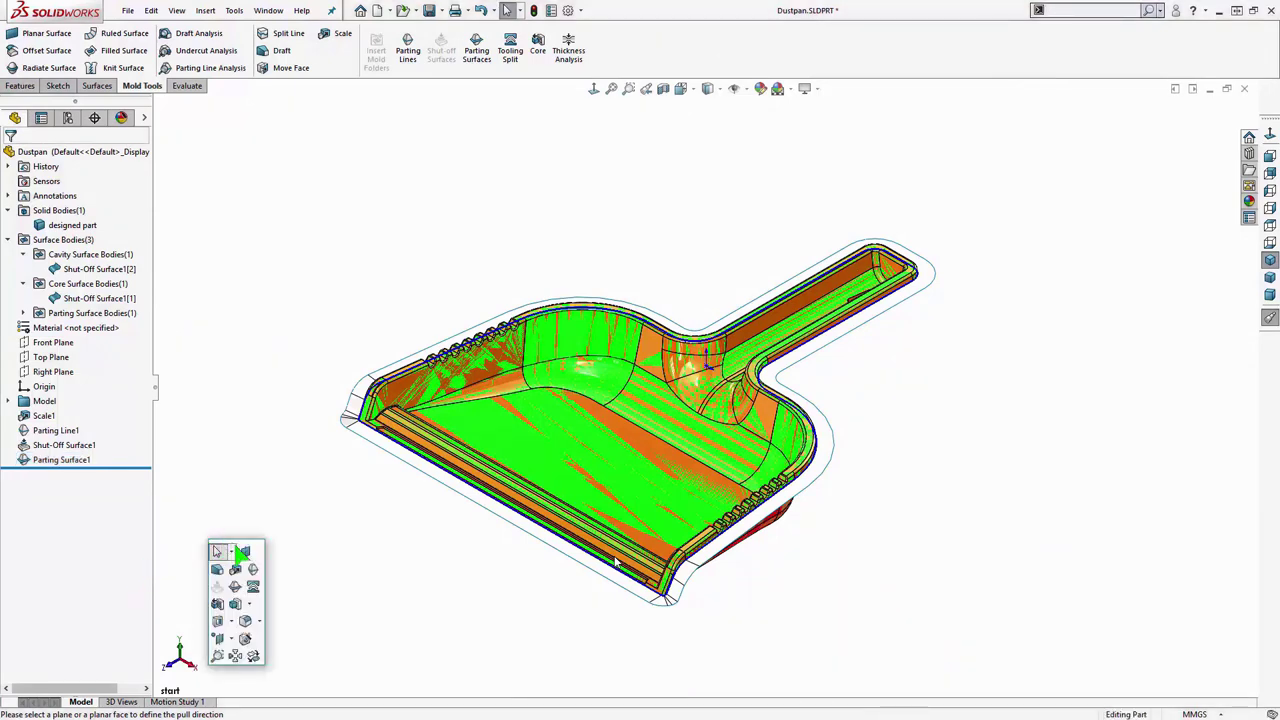
pyautogui.click(245, 551)
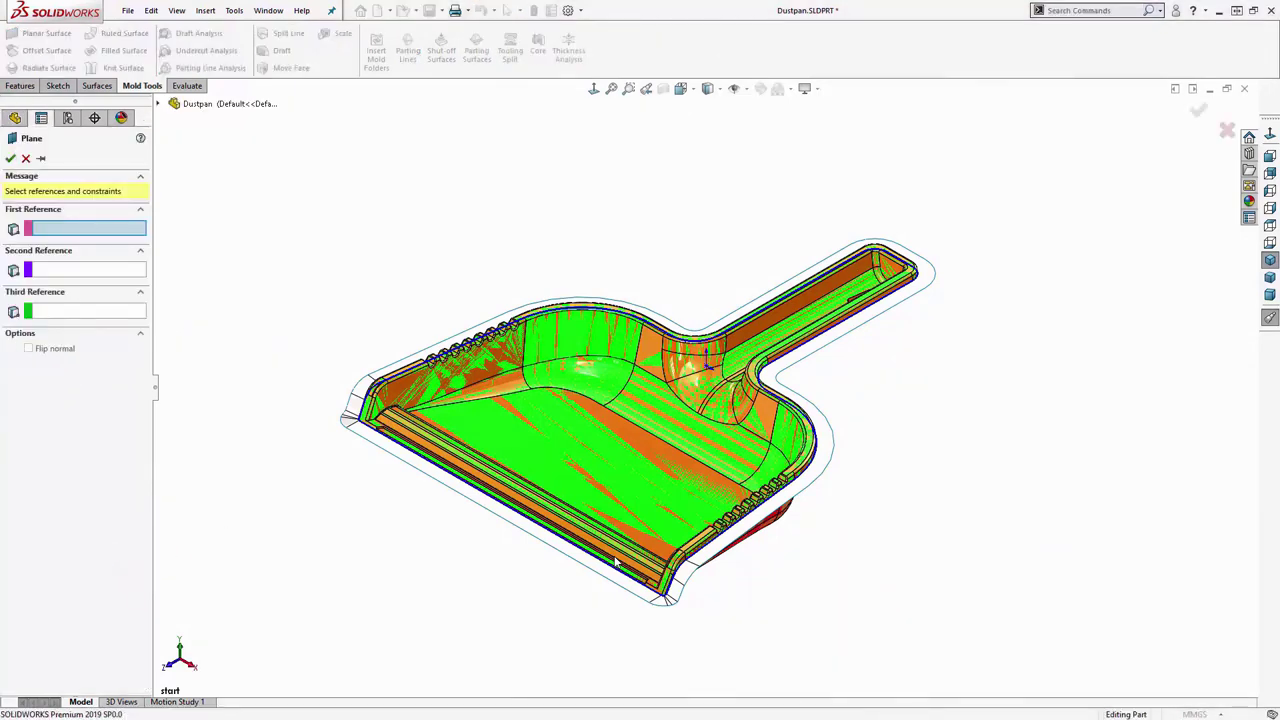
pyautogui.scroll(-10, 615, 562)
pyautogui.scroll(-4, 615, 562)
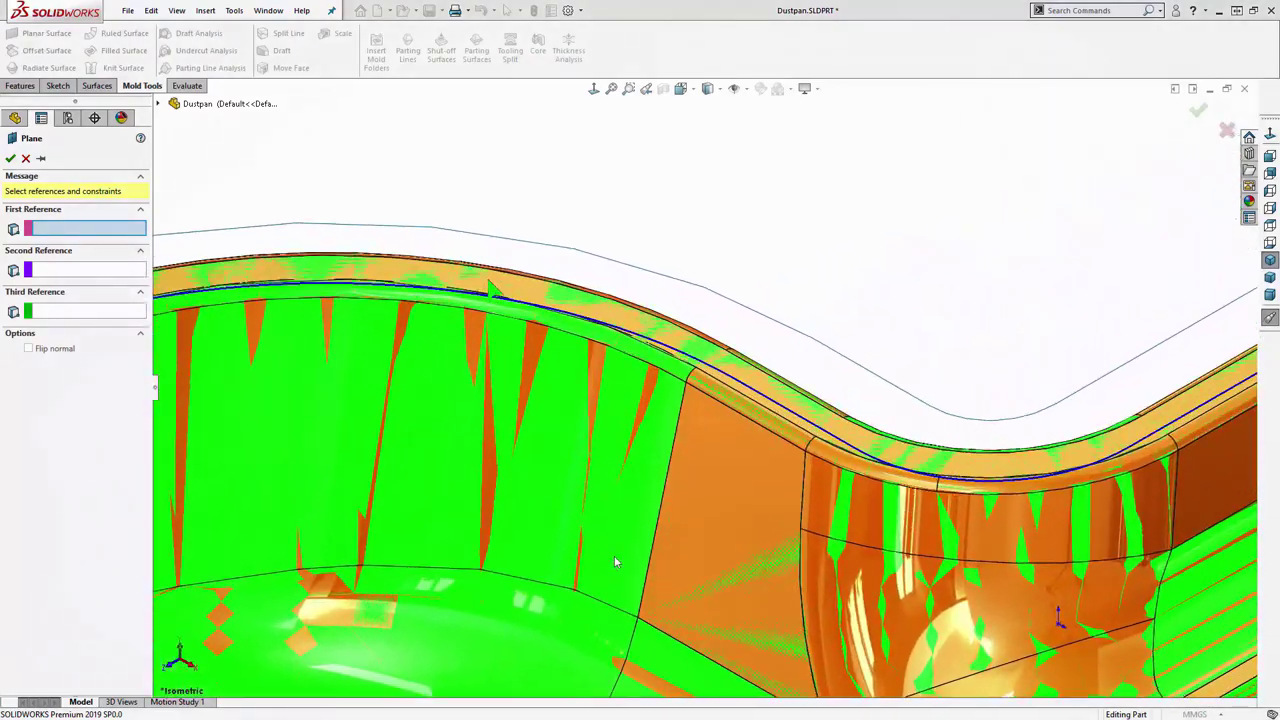
pyautogui.click(489, 285)
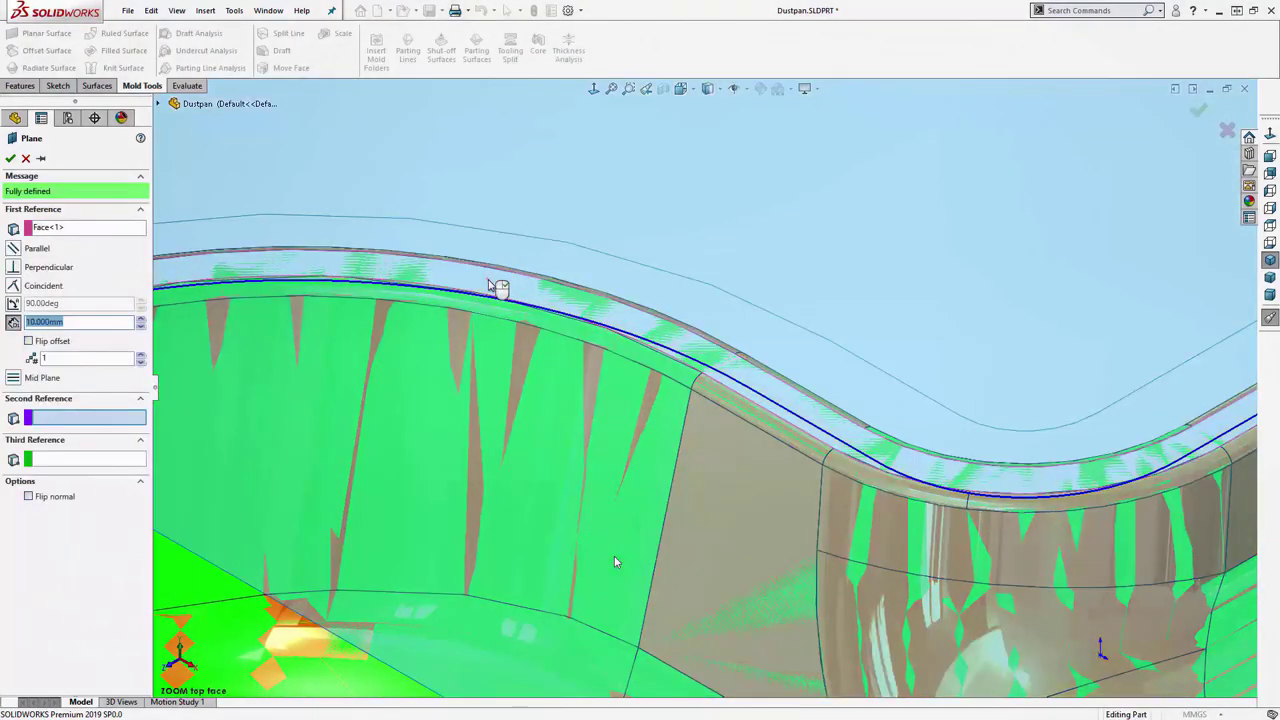
pyautogui.rightClick(489, 281)
pyautogui.press('z')
pyautogui.press('z')
pyautogui.press('z')
pyautogui.press('z')
pyautogui.press('z')
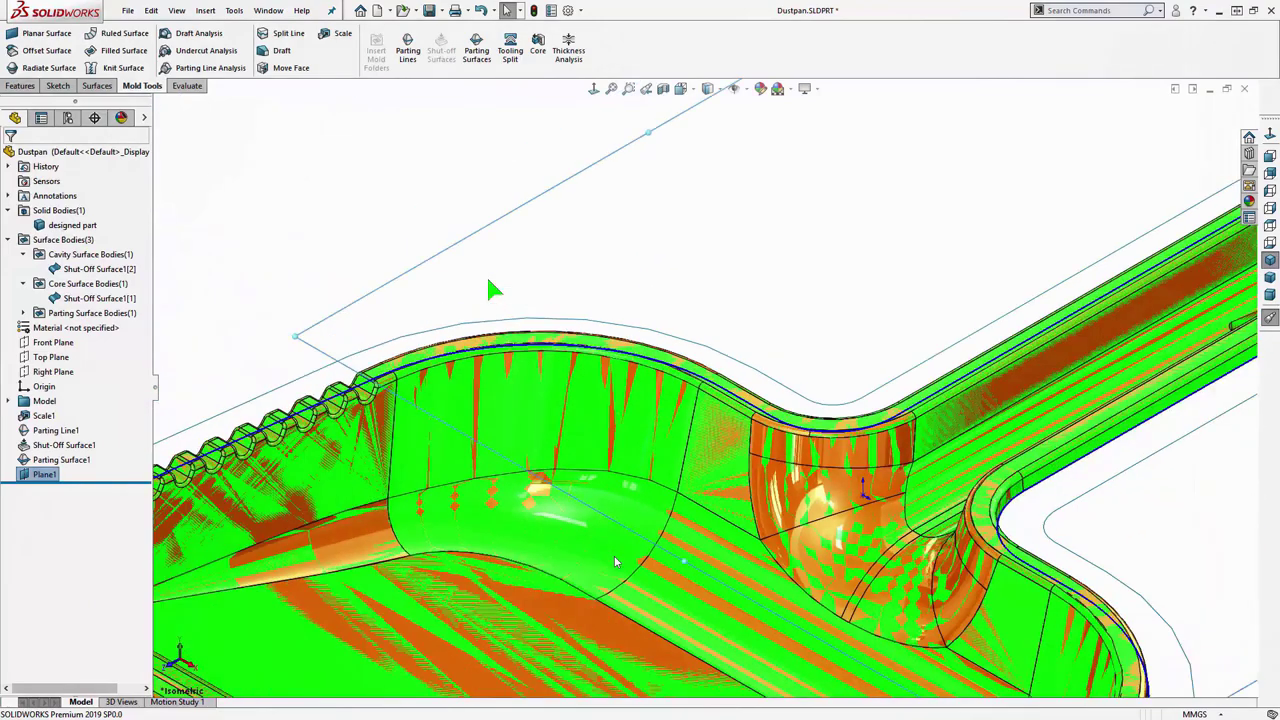
# - Start a sketch on the offset plane and draw a center rectangle about 359 by 402 mm from the origin, enclosing the dustpan
pyautogui.click(44, 474)
pyautogui.click(36, 446)
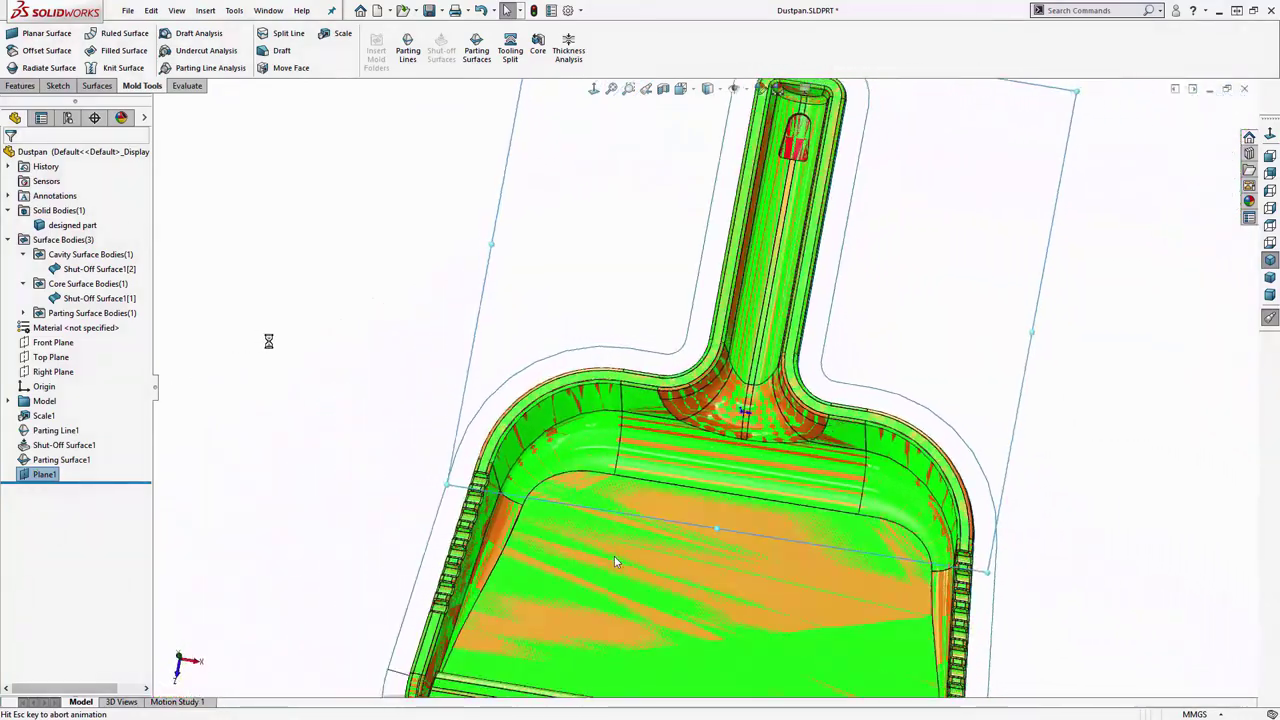
pyautogui.press('s')
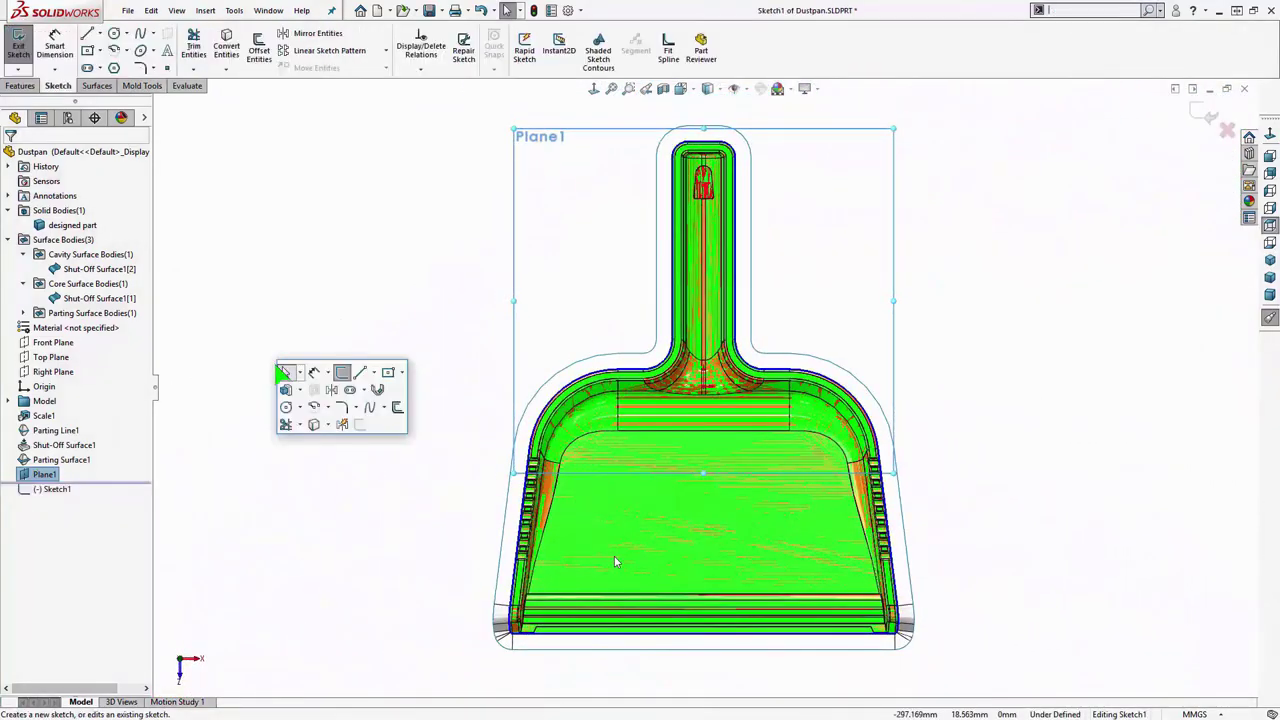
pyautogui.click(388, 372)
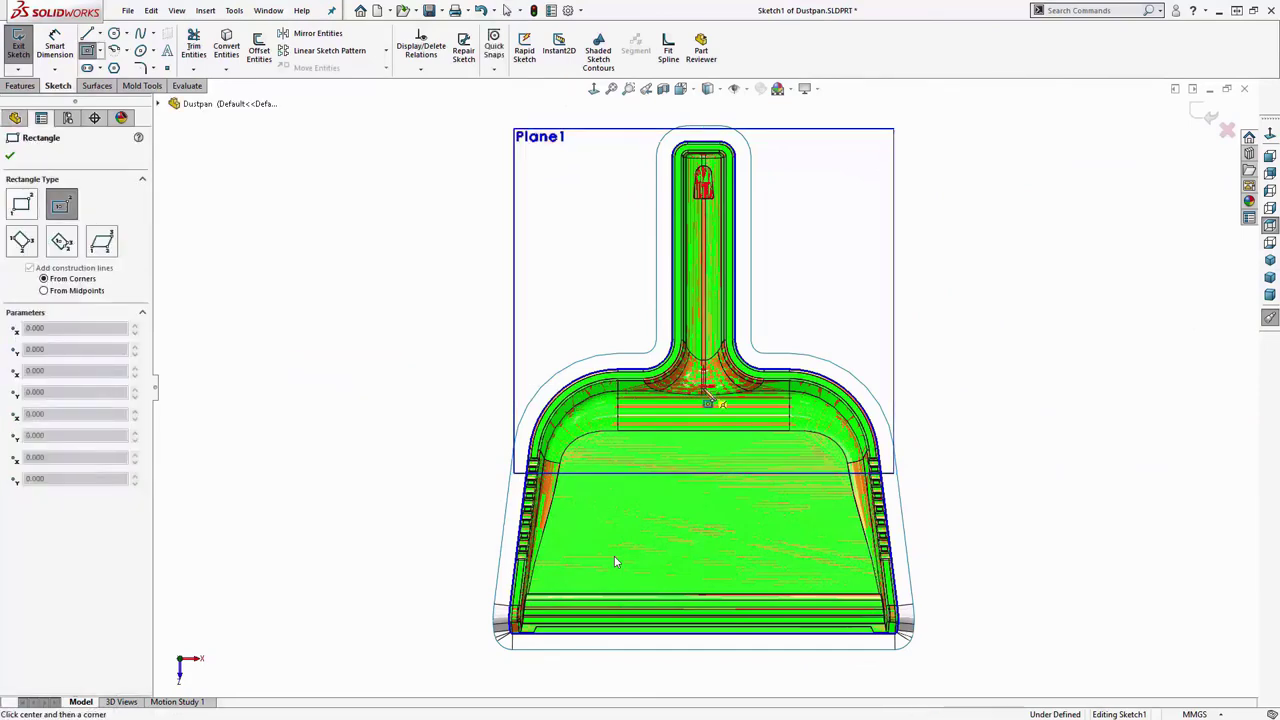
pyautogui.click(703, 390)
pyautogui.click(965, 677)
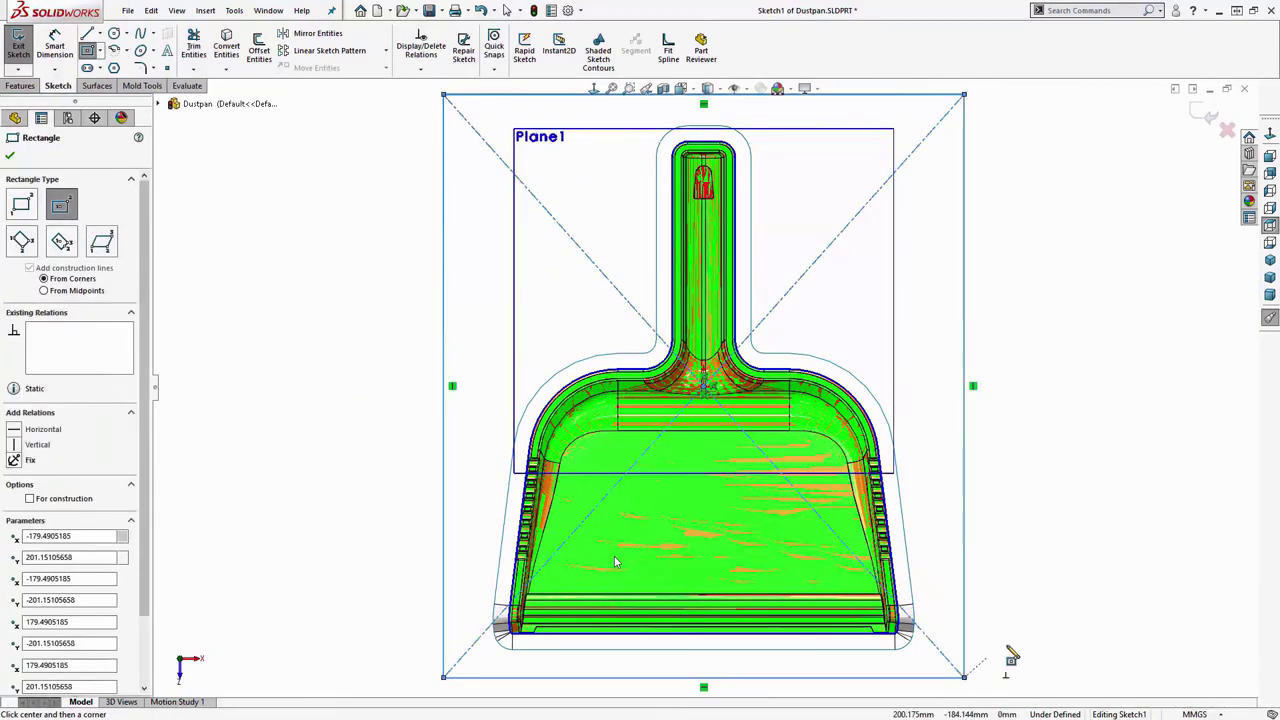
# - Dimension the rectangle to 400 mm along the dustpan's length and 365 mm across its width, and exit the sketch
pyautogui.moveTo(1022, 628); pyautogui.dragTo(1022, 572, button='right')
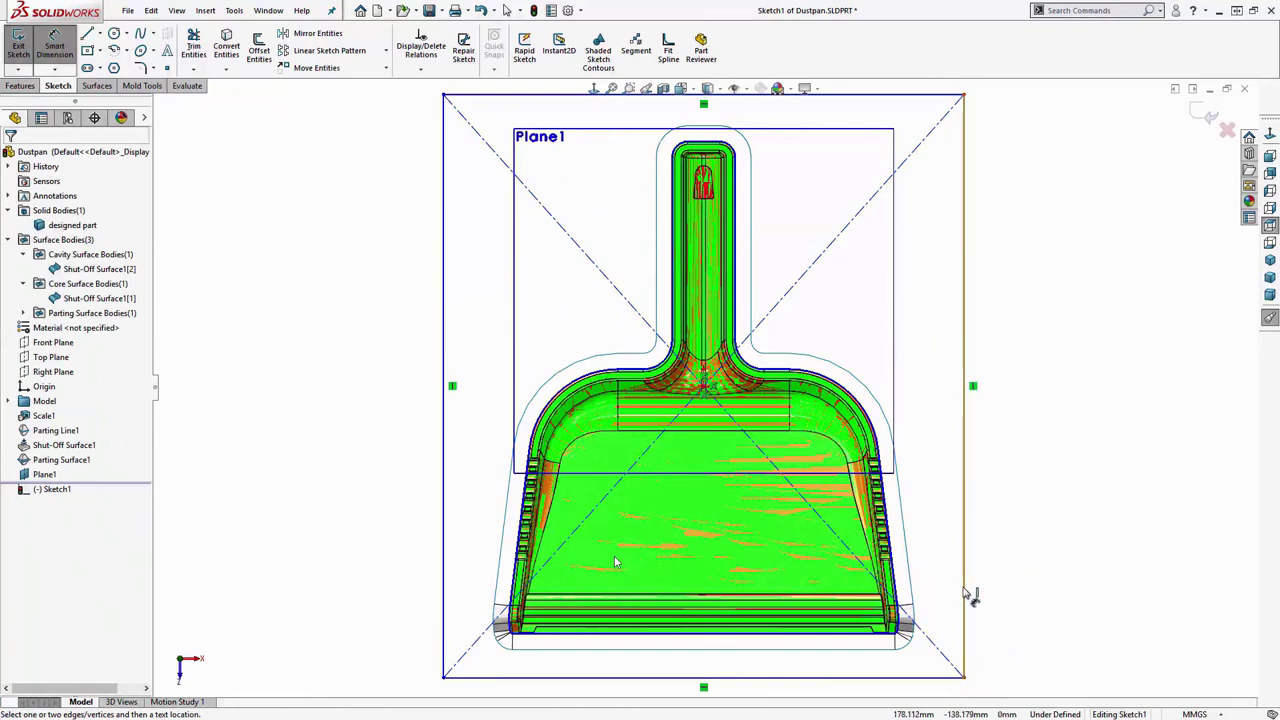
pyautogui.click(965, 597)
pyautogui.click(1020, 598)
pyautogui.write('400')
pyautogui.press('Return')
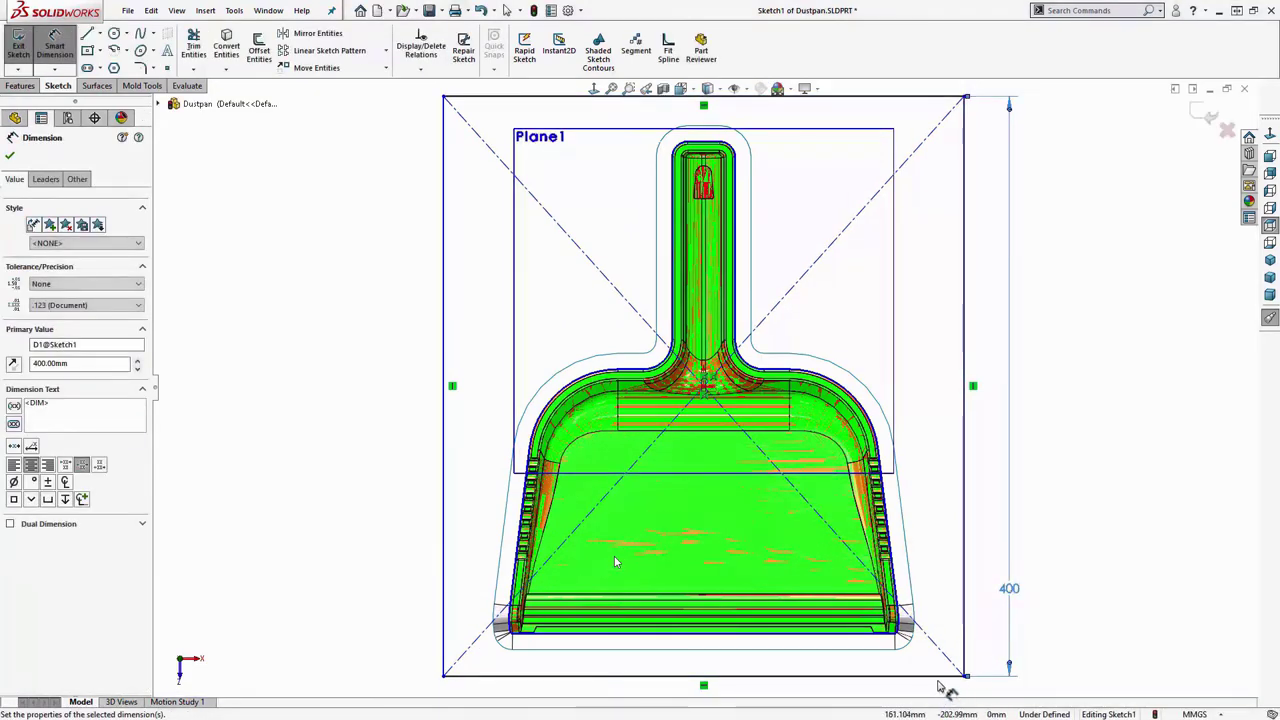
pyautogui.click(940, 677)
pyautogui.click(930, 680)
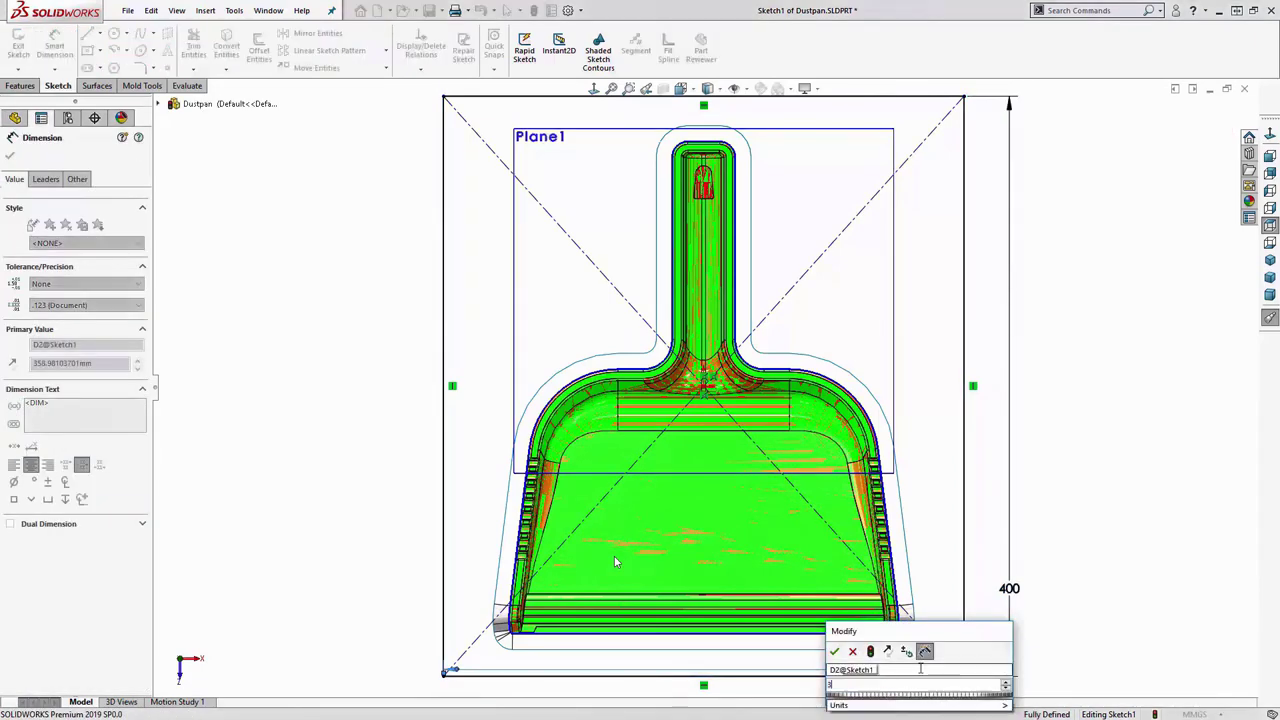
pyautogui.write('365')
pyautogui.press('Return')
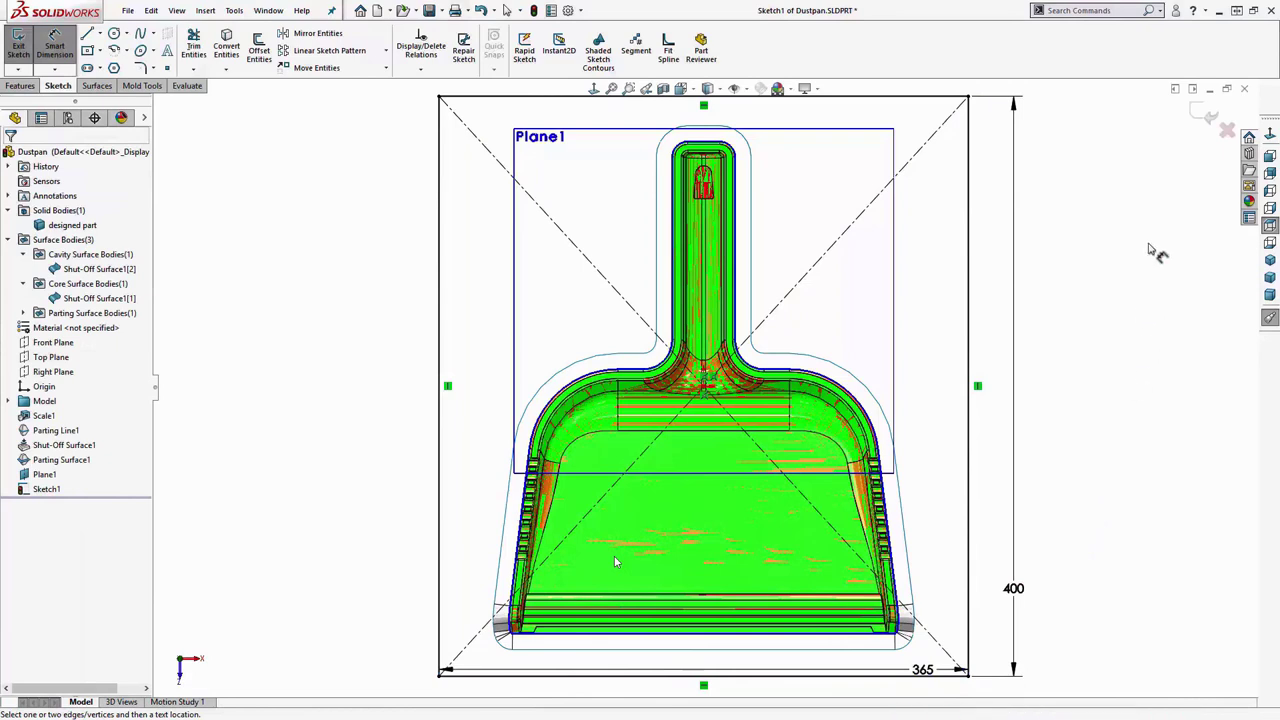
pyautogui.click(1200, 116)
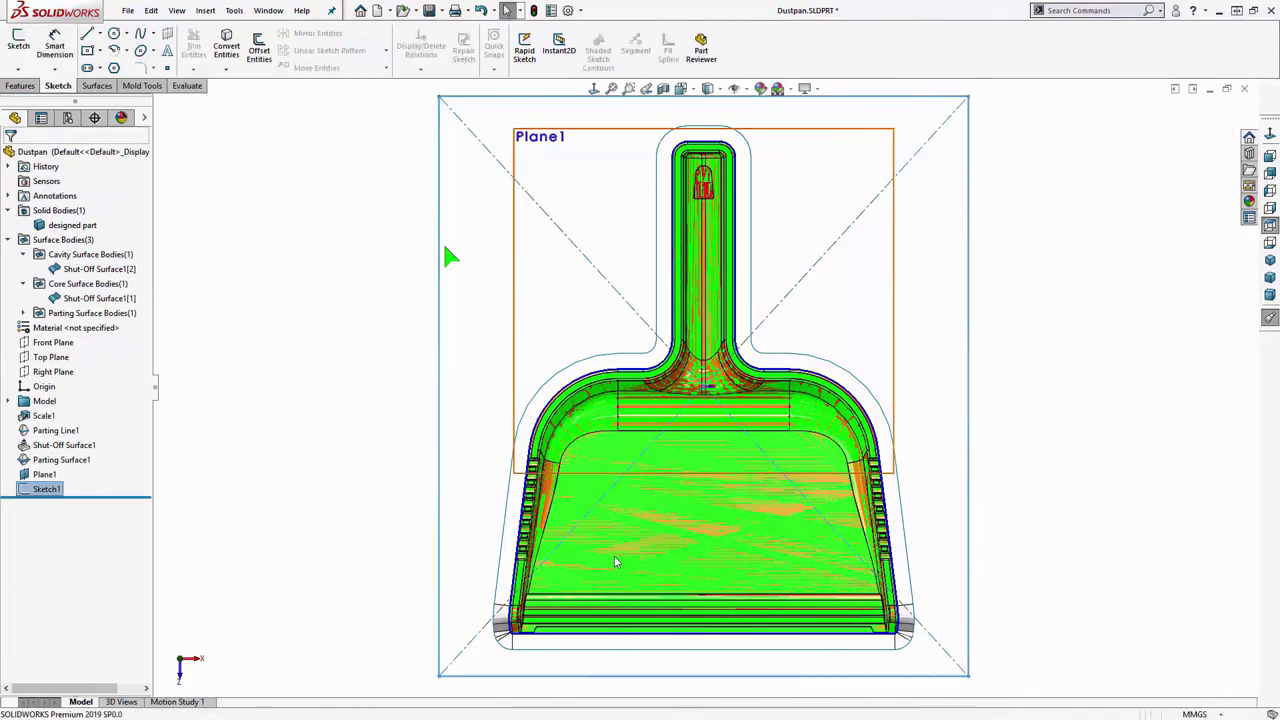
# - Create a tooling split from the rectangle sketch with block depths of 35 mm and 65 mm and a 3° interlock surface
pyautogui.press('s')
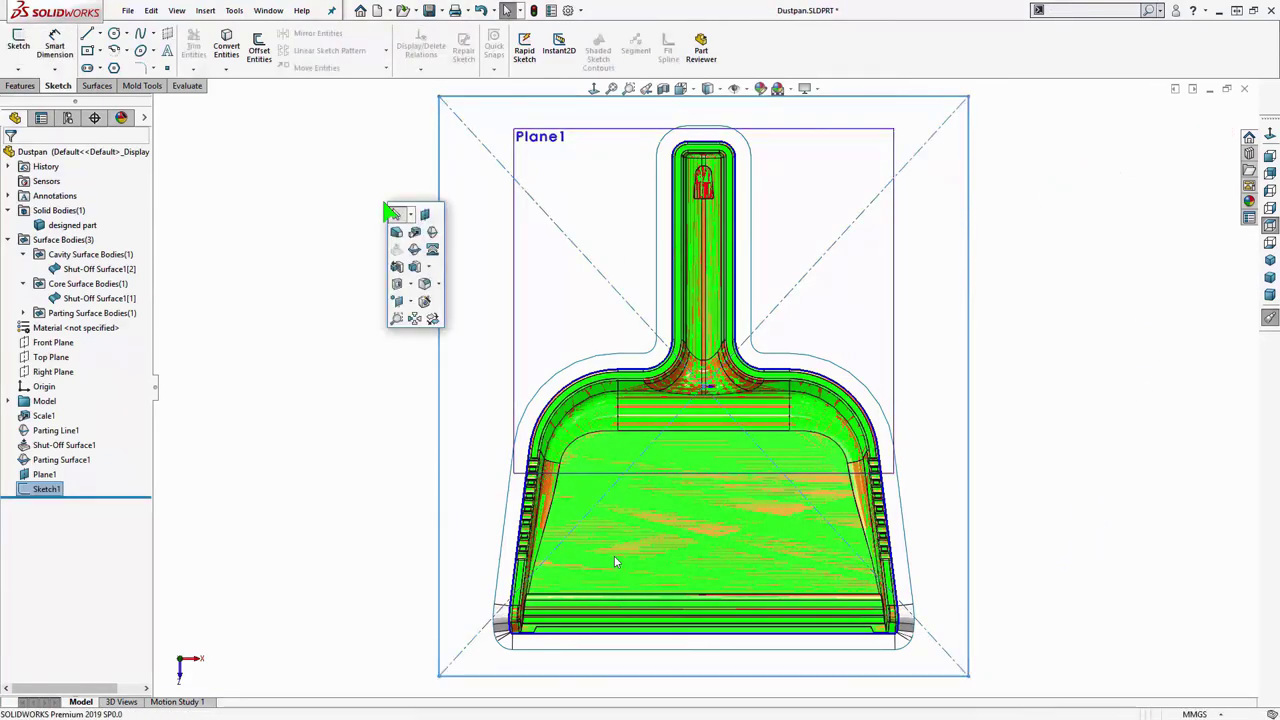
pyautogui.click(432, 250)
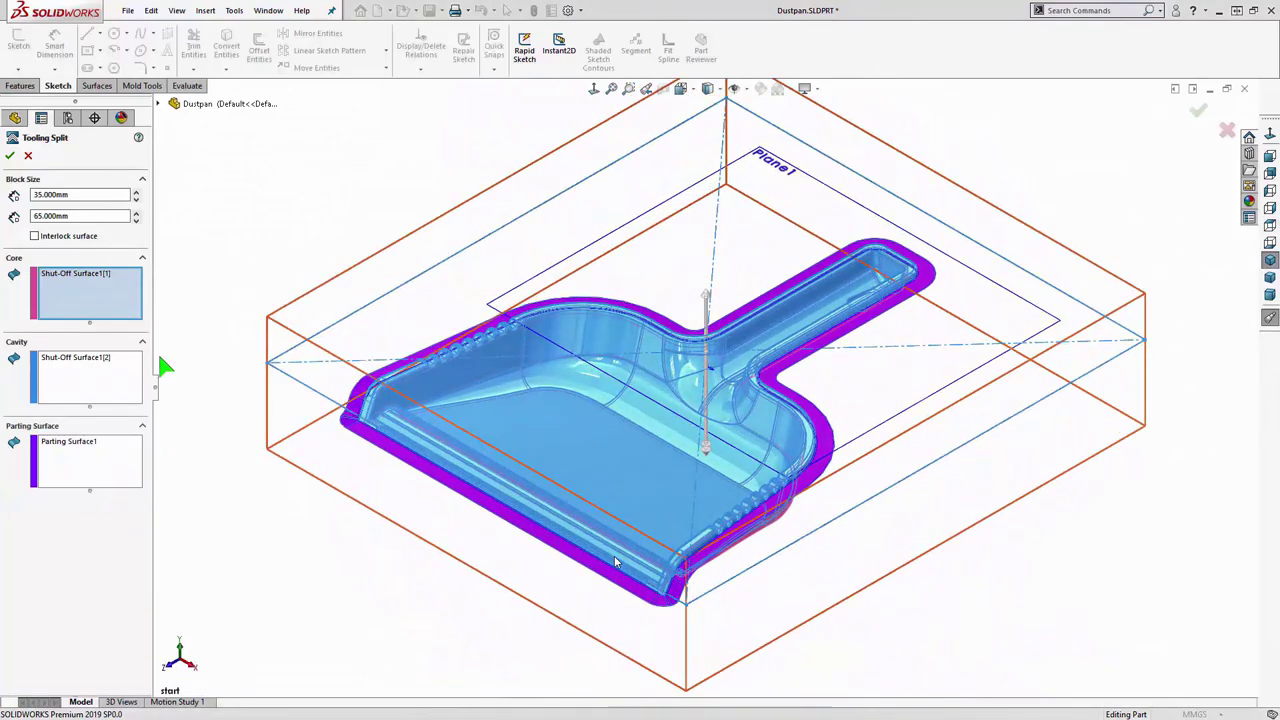
pyautogui.click(40, 237)
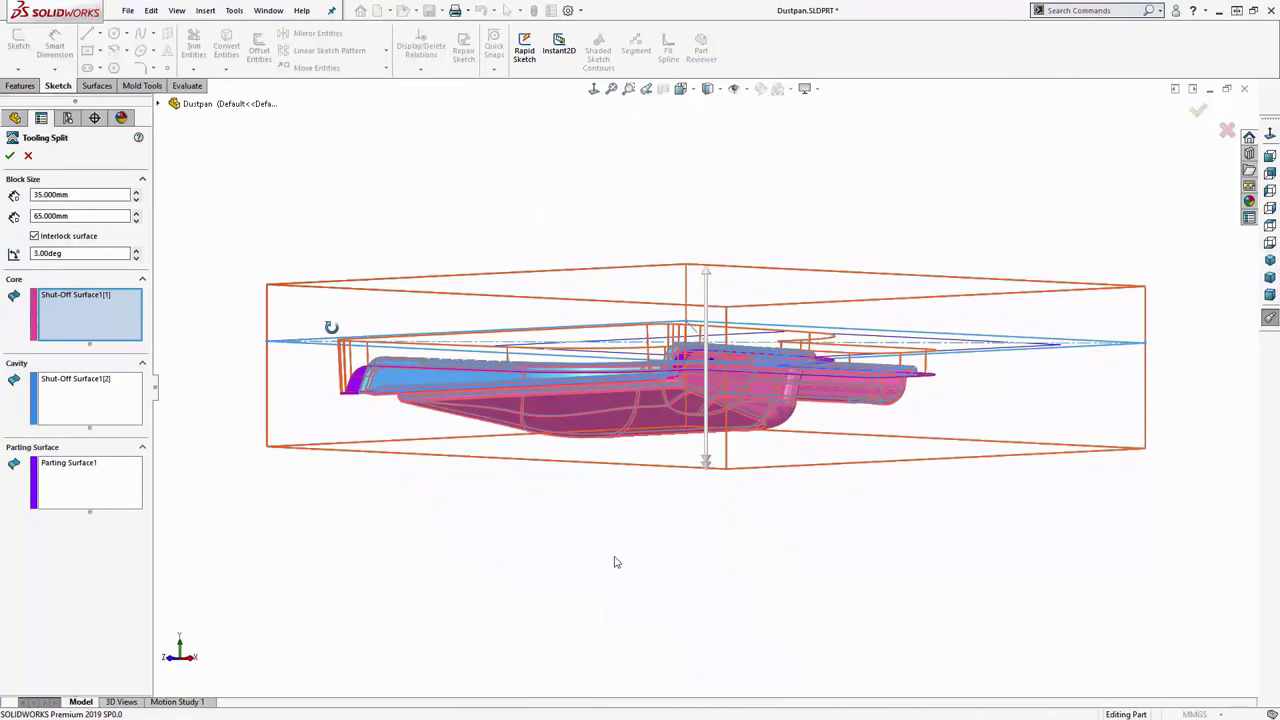
pyautogui.click(10, 156)
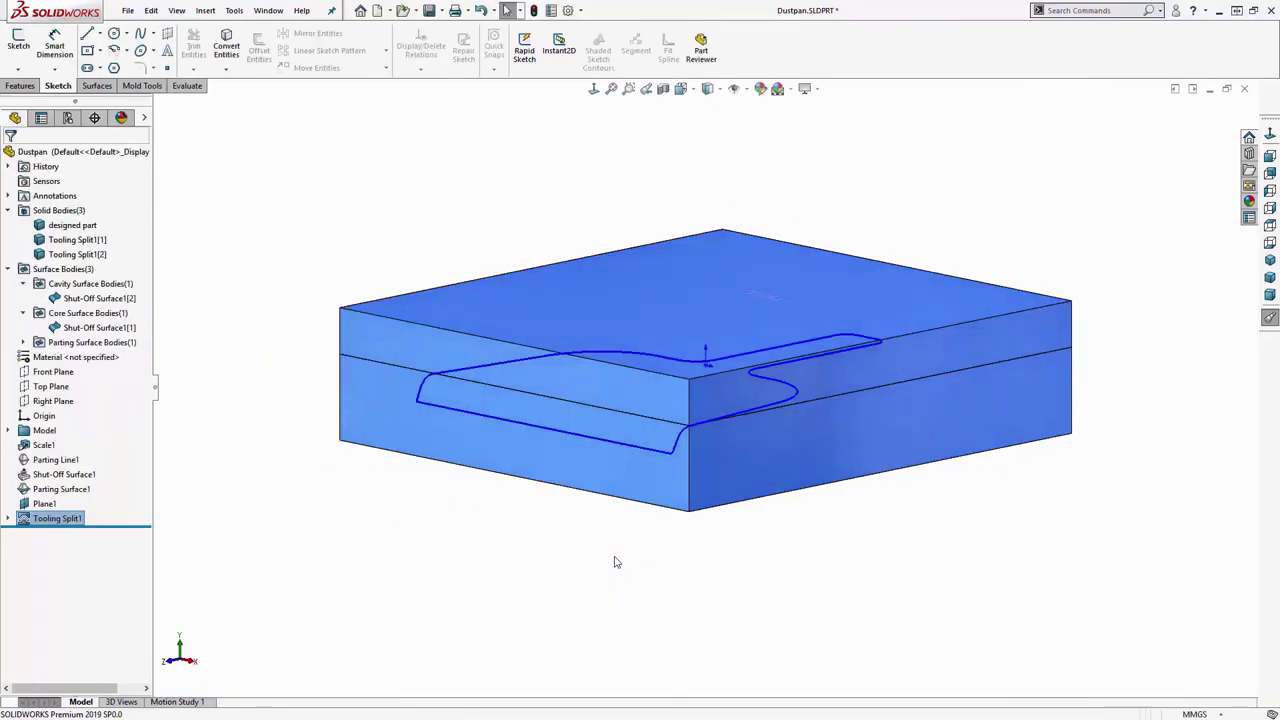
# - Hide the parting line feature that outlines the dustpan through the tooling block
pyautogui.hotkey('ctrl', '7')
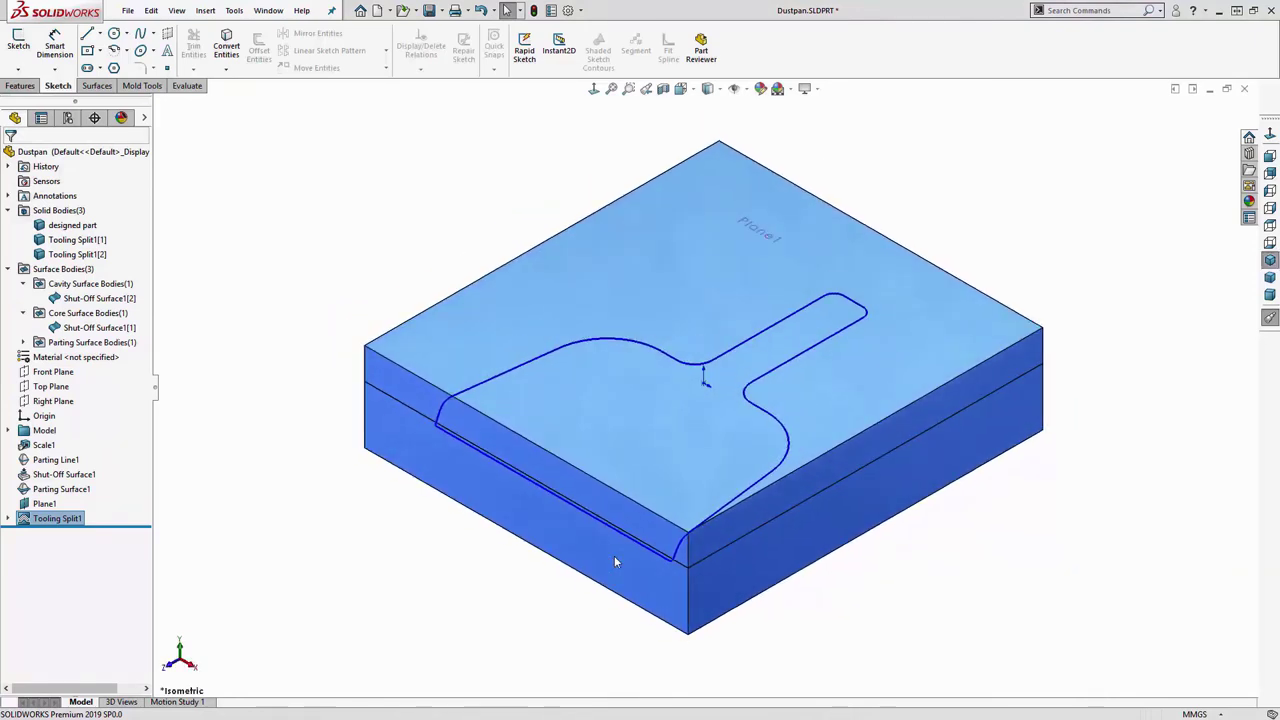
pyautogui.press('Escape')
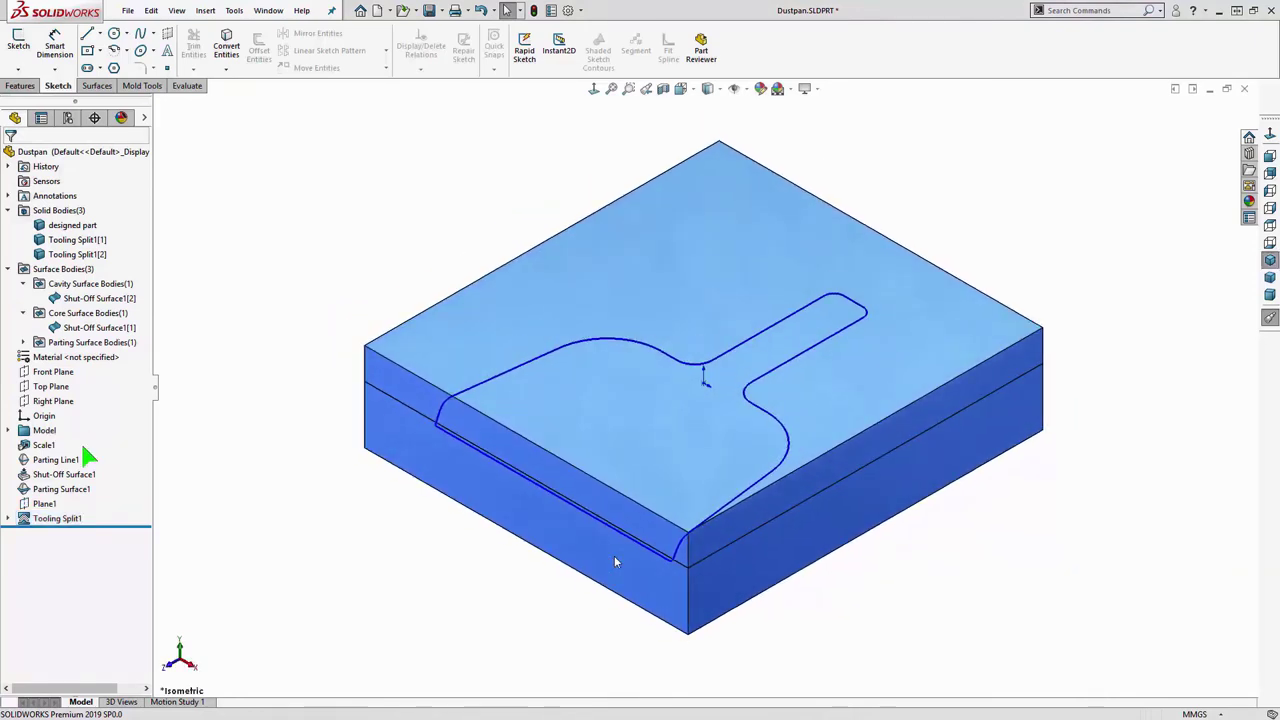
pyautogui.click(56, 460)
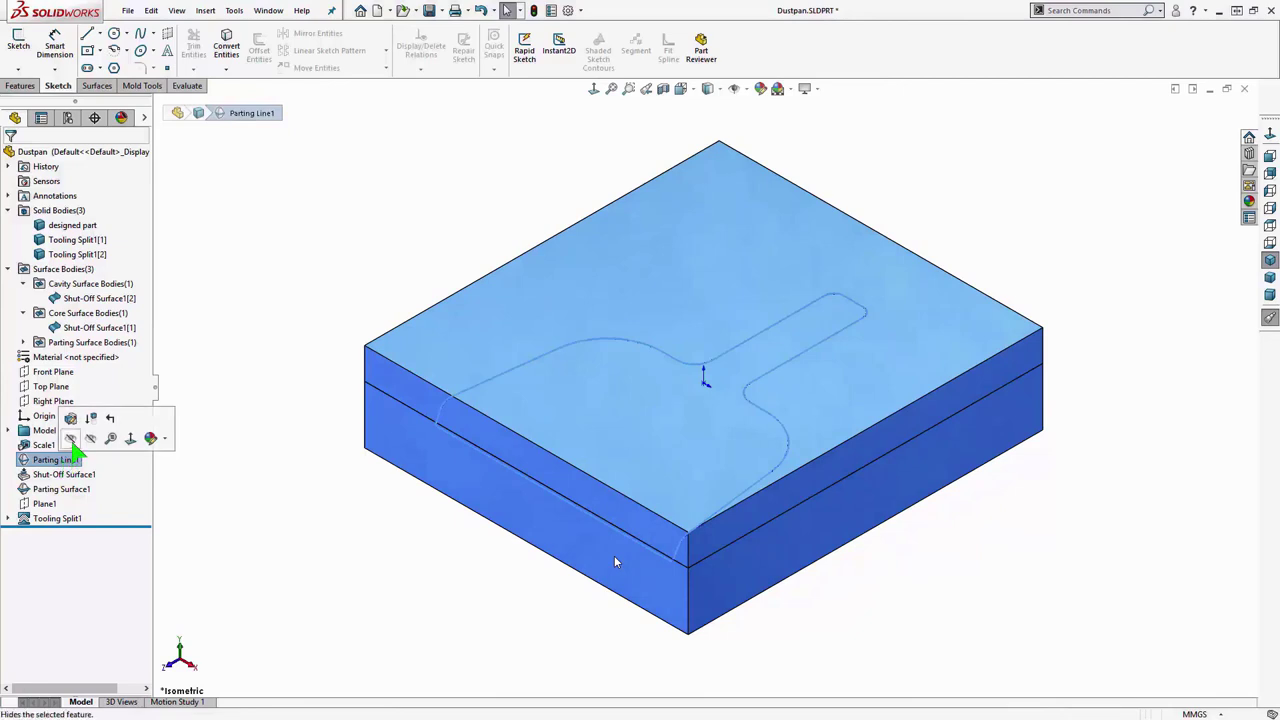
pyautogui.click(77, 434)
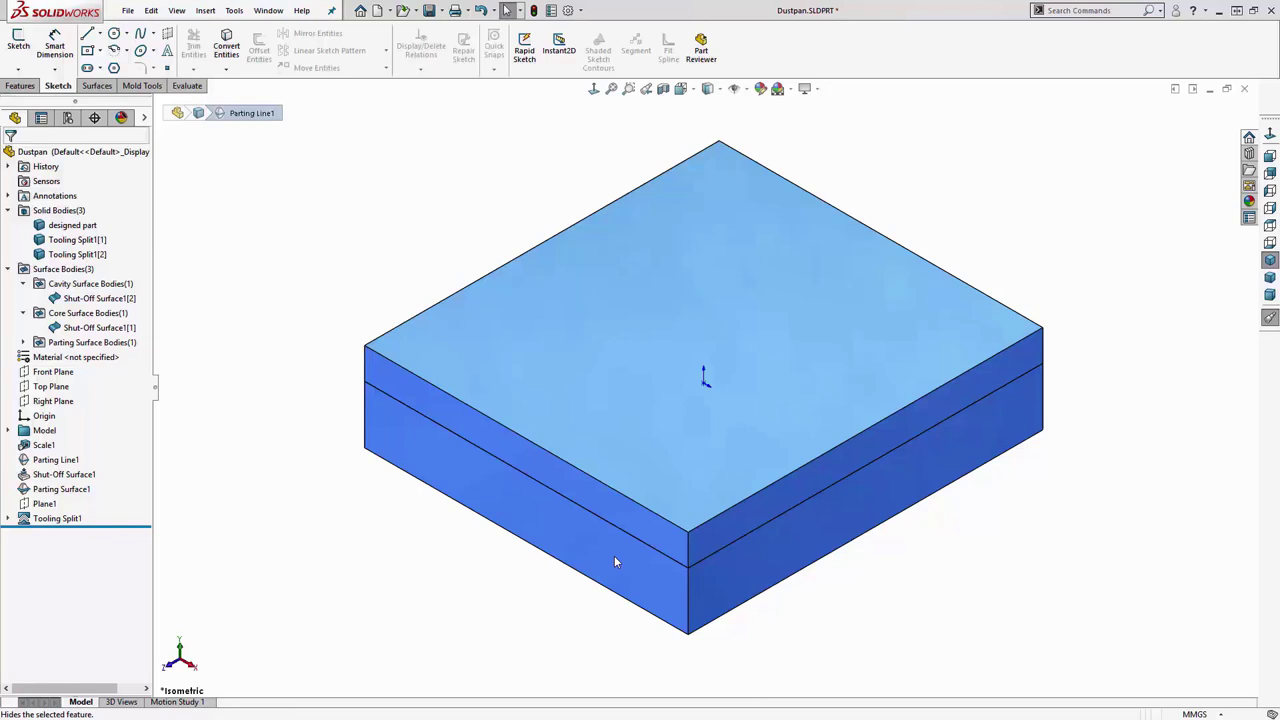
# - Rename the lower tooling split body as Cavity Body and the upper one as Core Body
pyautogui.click(78, 244)
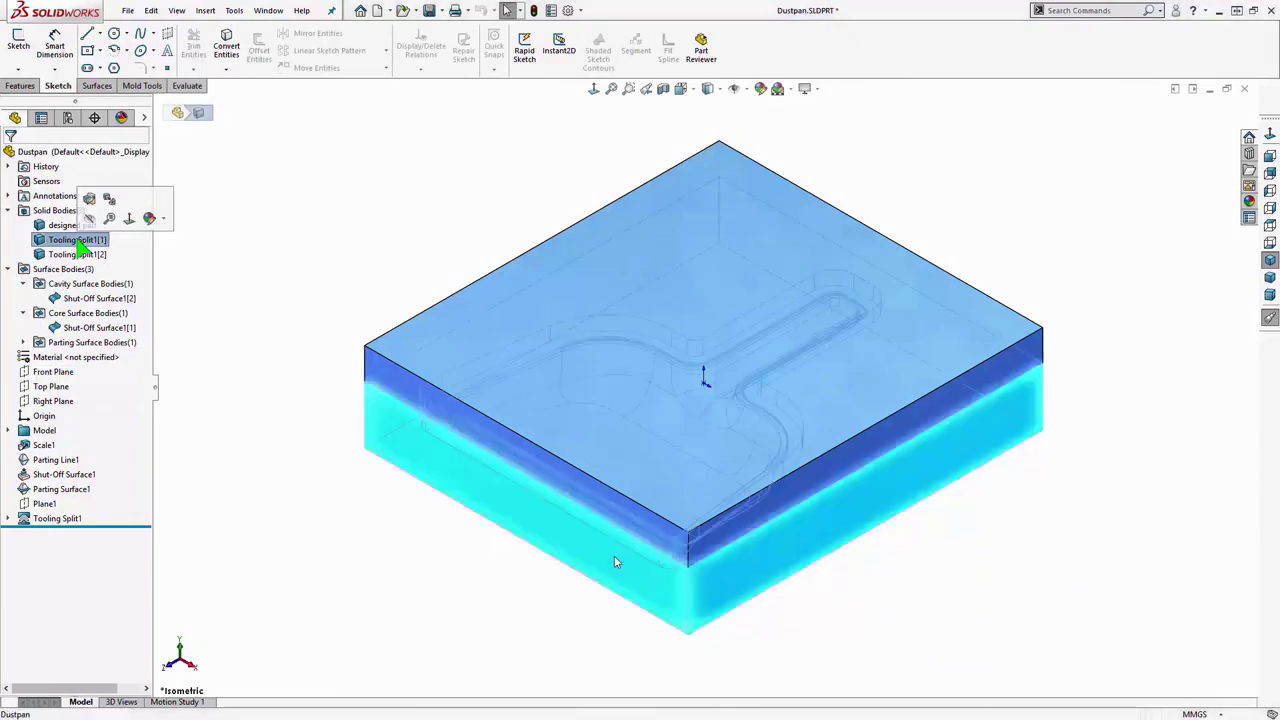
pyautogui.click(78, 240)
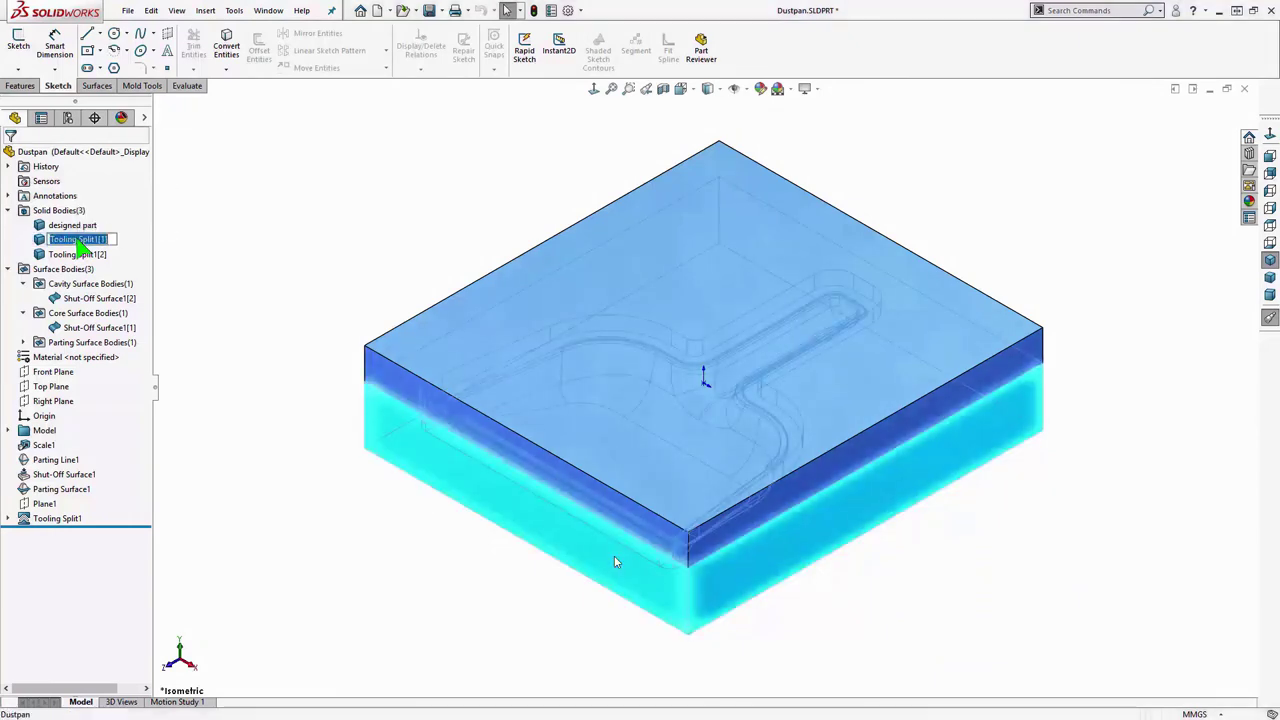
pyautogui.write('Cavity Body')
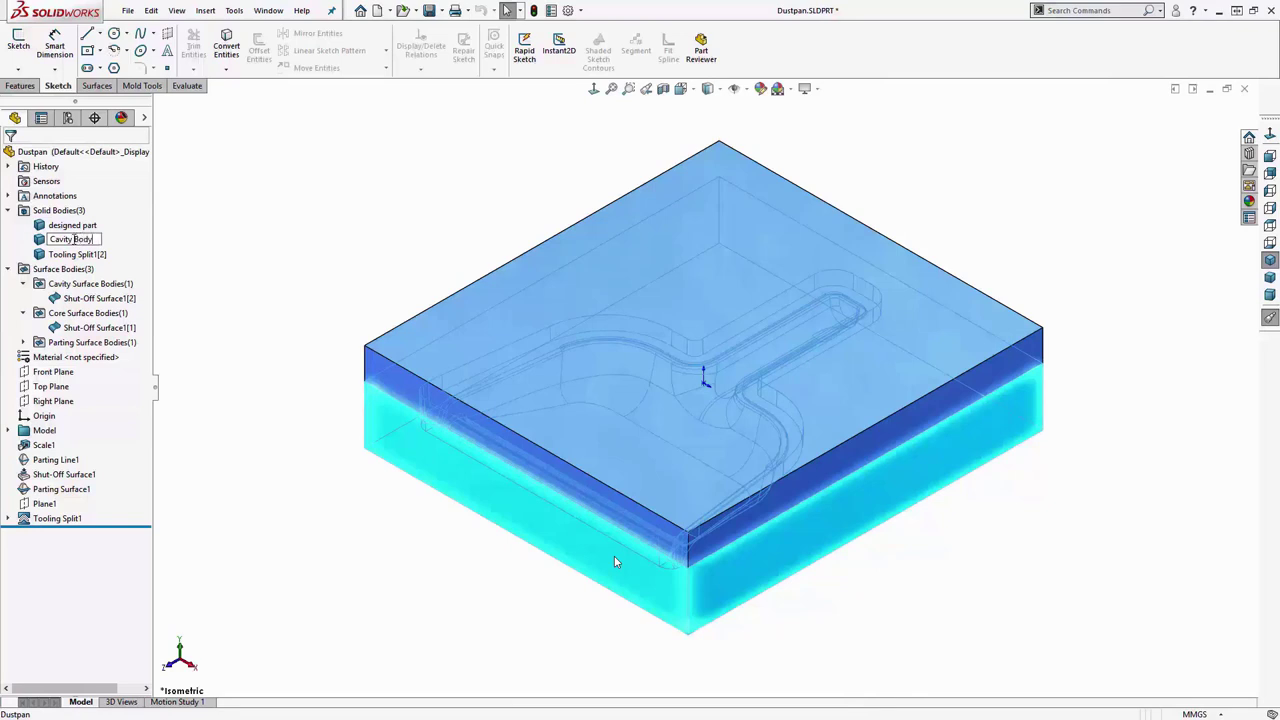
pyautogui.click(77, 254)
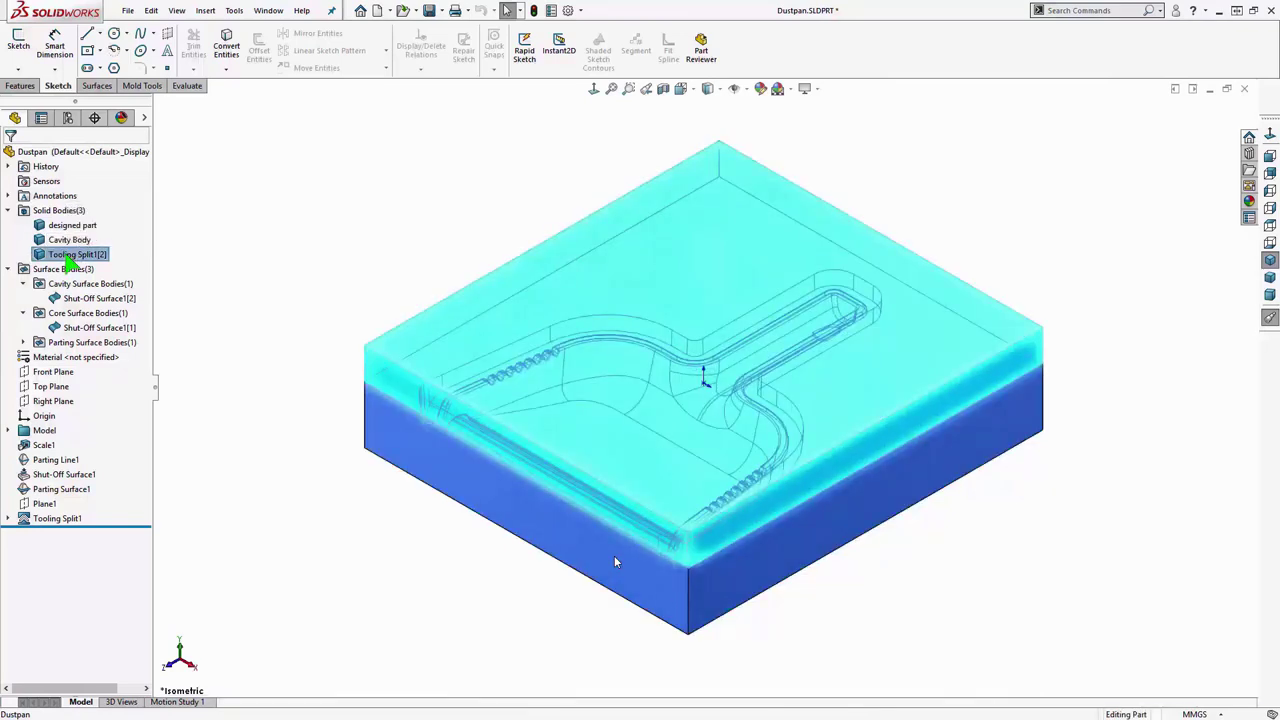
pyautogui.click(77, 254)
pyautogui.write('Core Body')
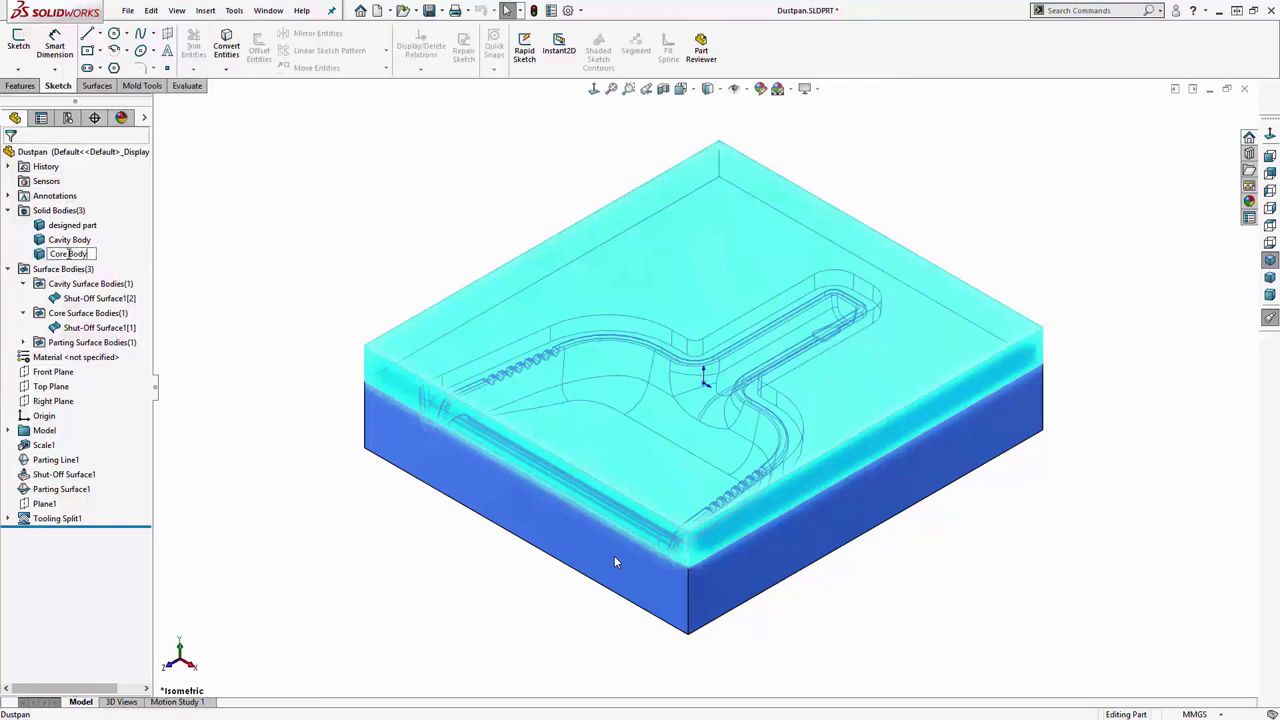
pyautogui.press('Return')
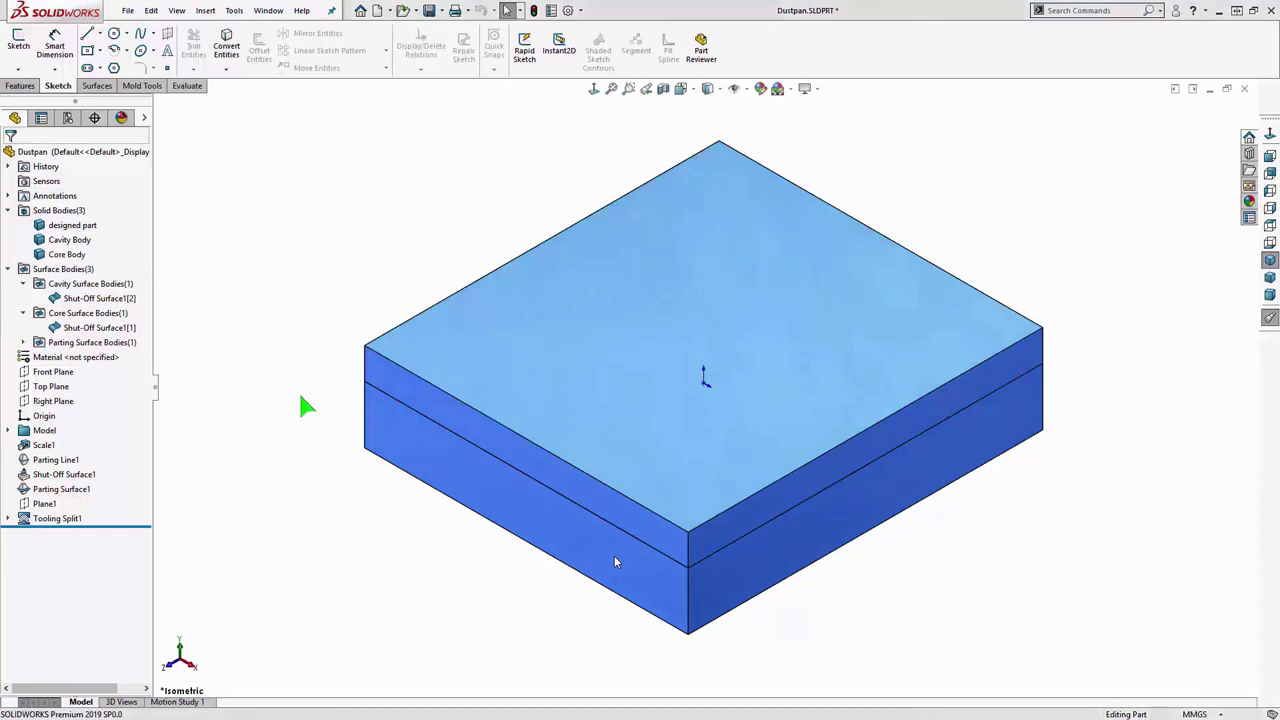
# - Move the core body straight up along Y, well clear of the dustpan, with Move/Copy Body
pyautogui.press('s')
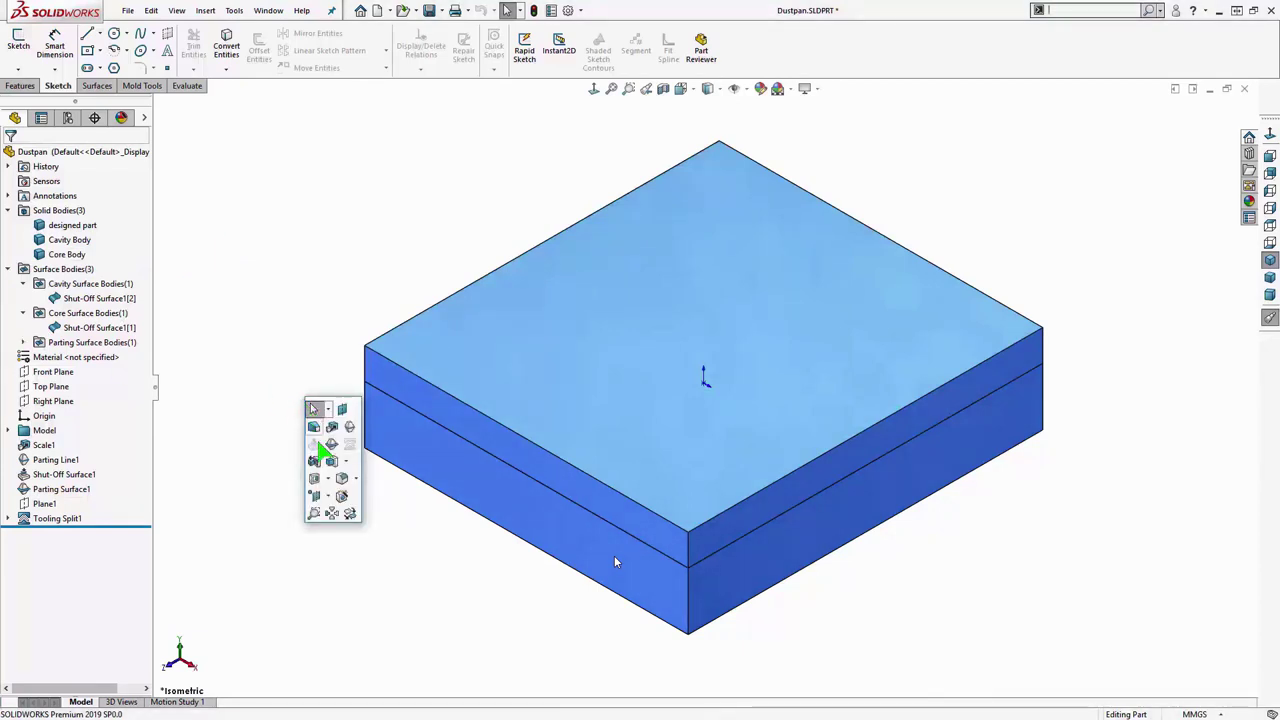
pyautogui.click(350, 516)
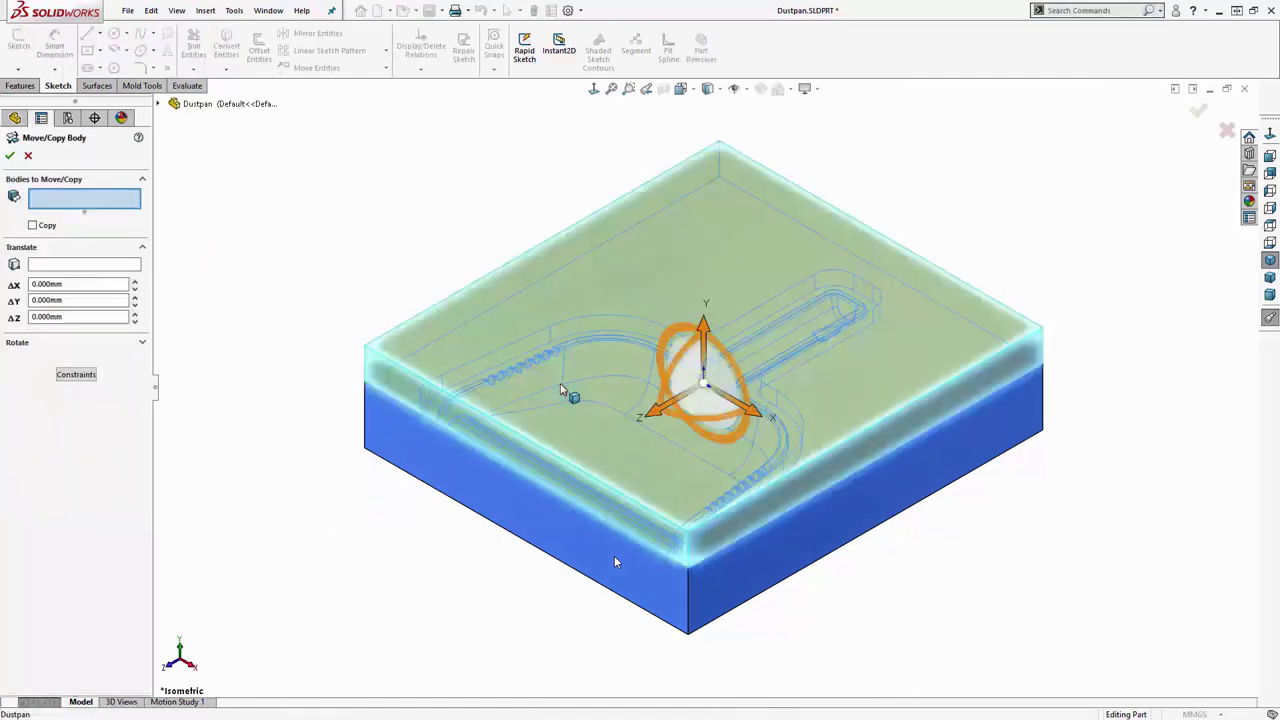
pyautogui.click(563, 390)
pyautogui.moveTo(704, 336); pyautogui.dragTo(718, 118)
pyautogui.press('Return')
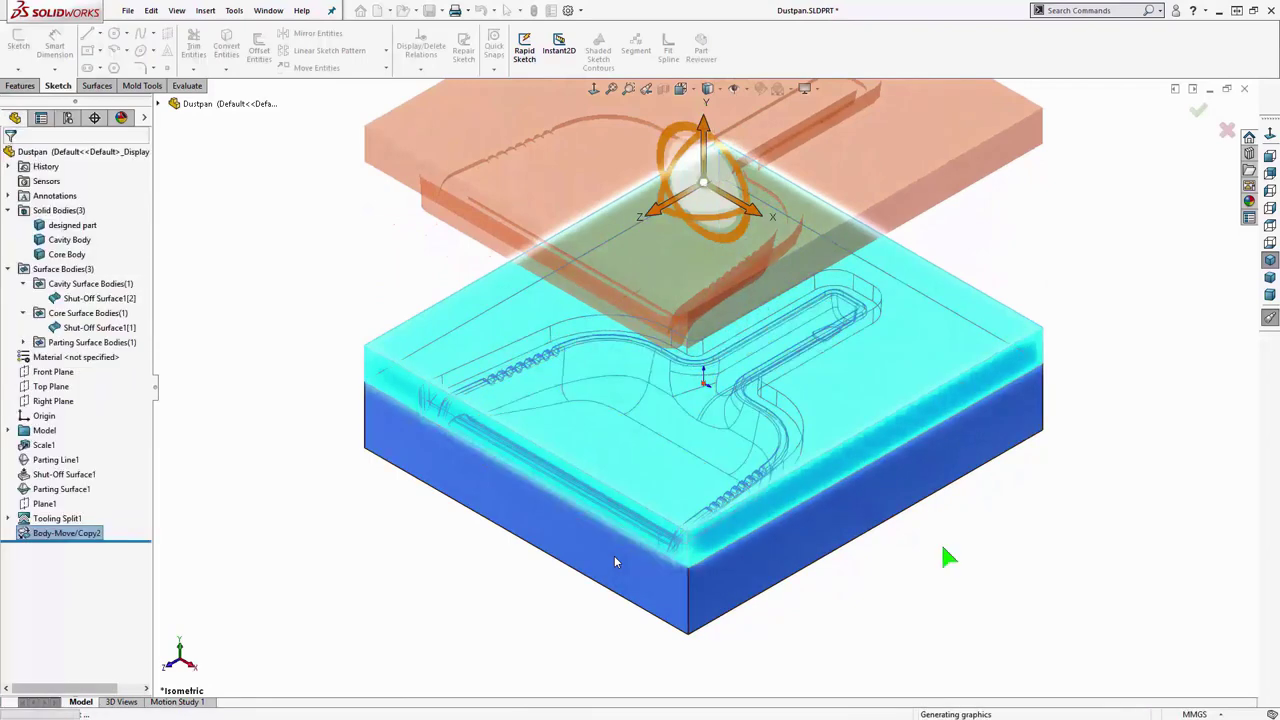
# - Move the cavity body straight down along Y, below the dustpan, with a second Move/Copy Body
pyautogui.press('Return')
pyautogui.click(858, 515)
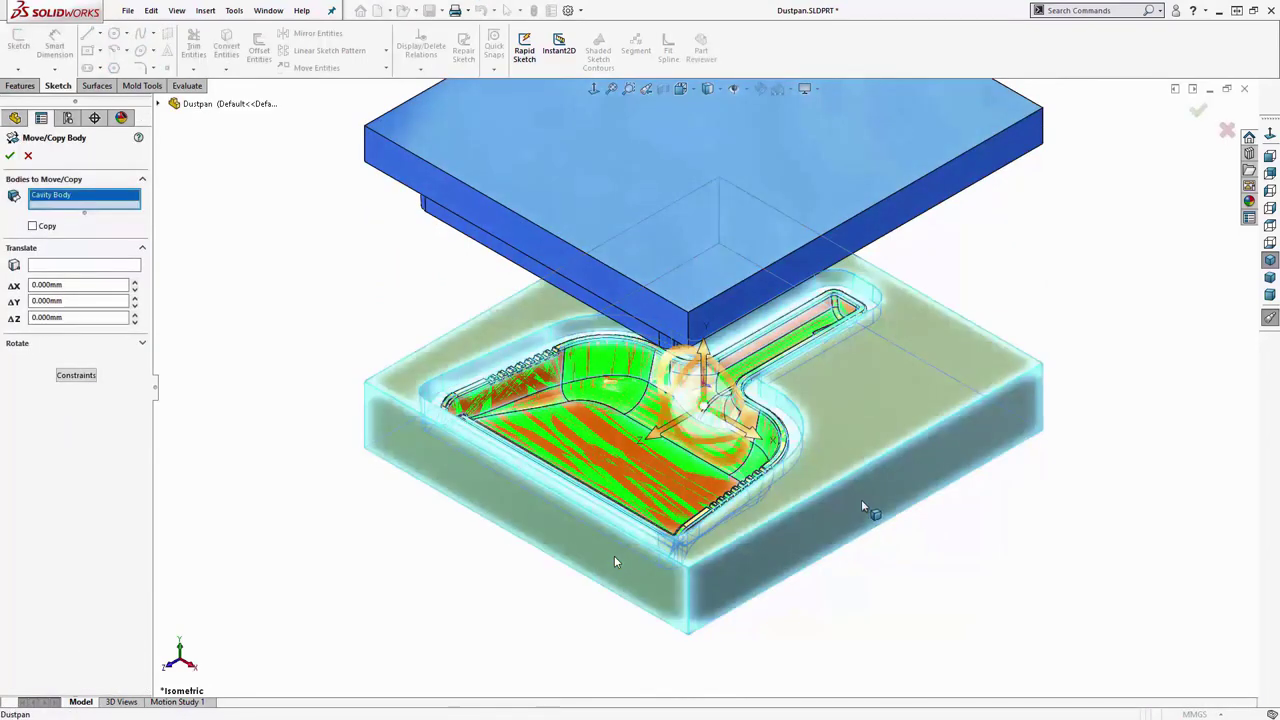
pyautogui.moveTo(707, 378); pyautogui.dragTo(707, 649)
pyautogui.press('Return')
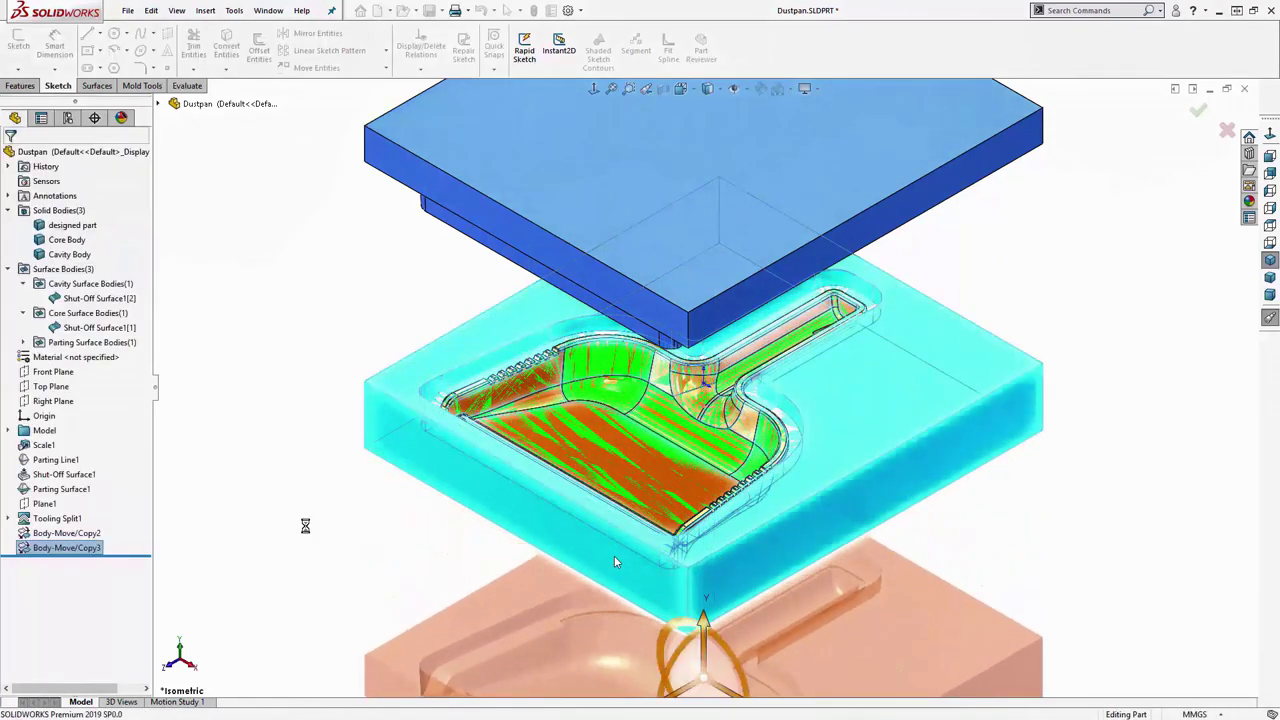
# - Hide all surface bodies and inspect the separated core, dustpan and cavity
pyautogui.rightClick(59, 270)
pyautogui.click(76, 254)
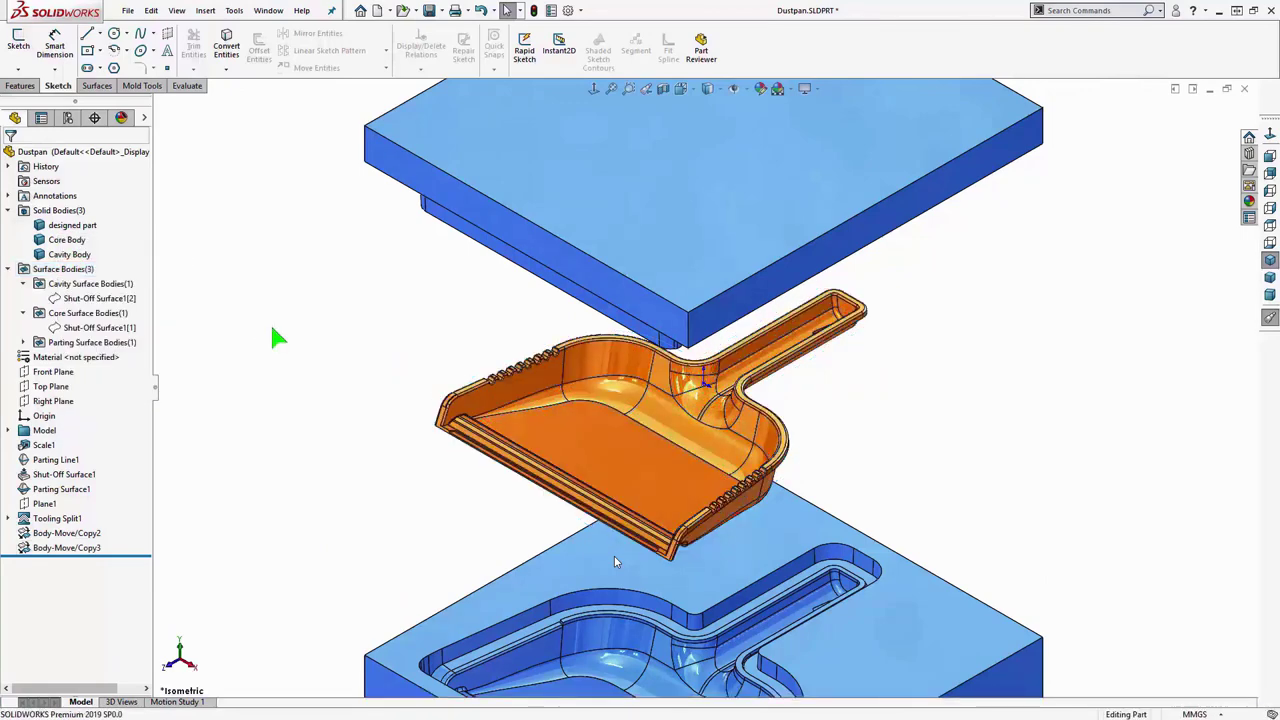
pyautogui.press('f')
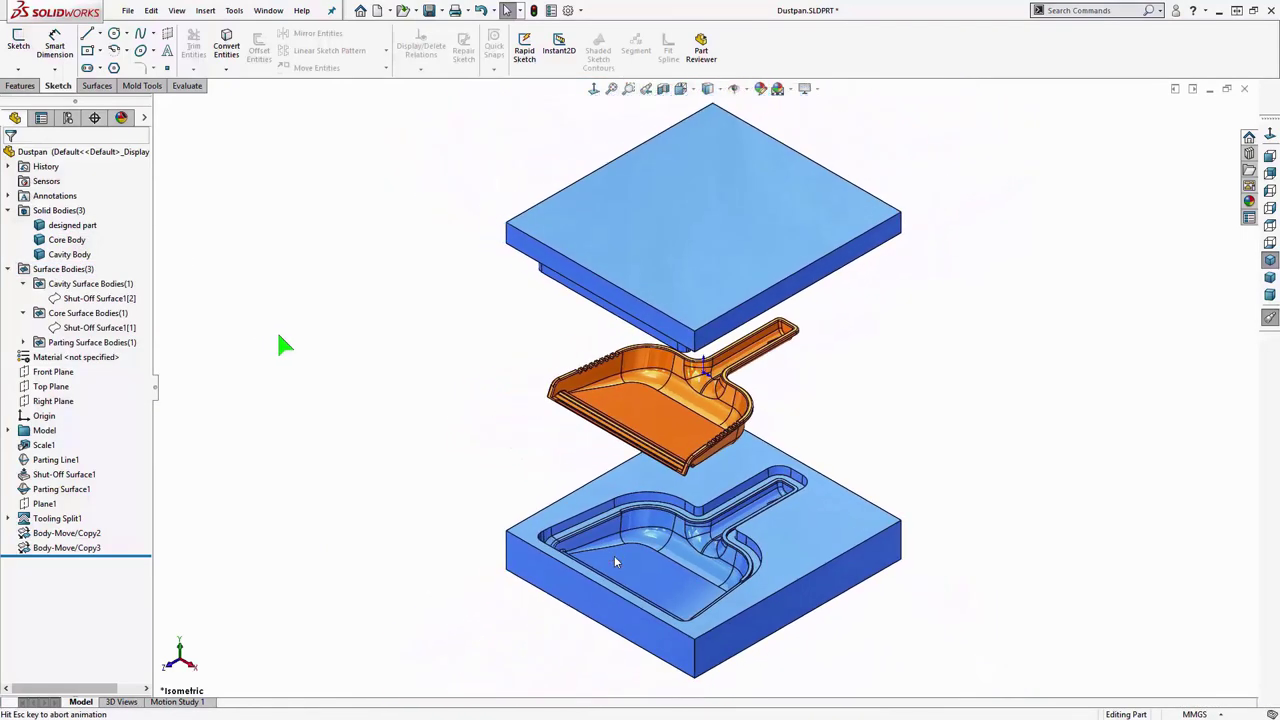
pyautogui.moveTo(709, 515); pyautogui.dragTo(697, 310, button='middle')
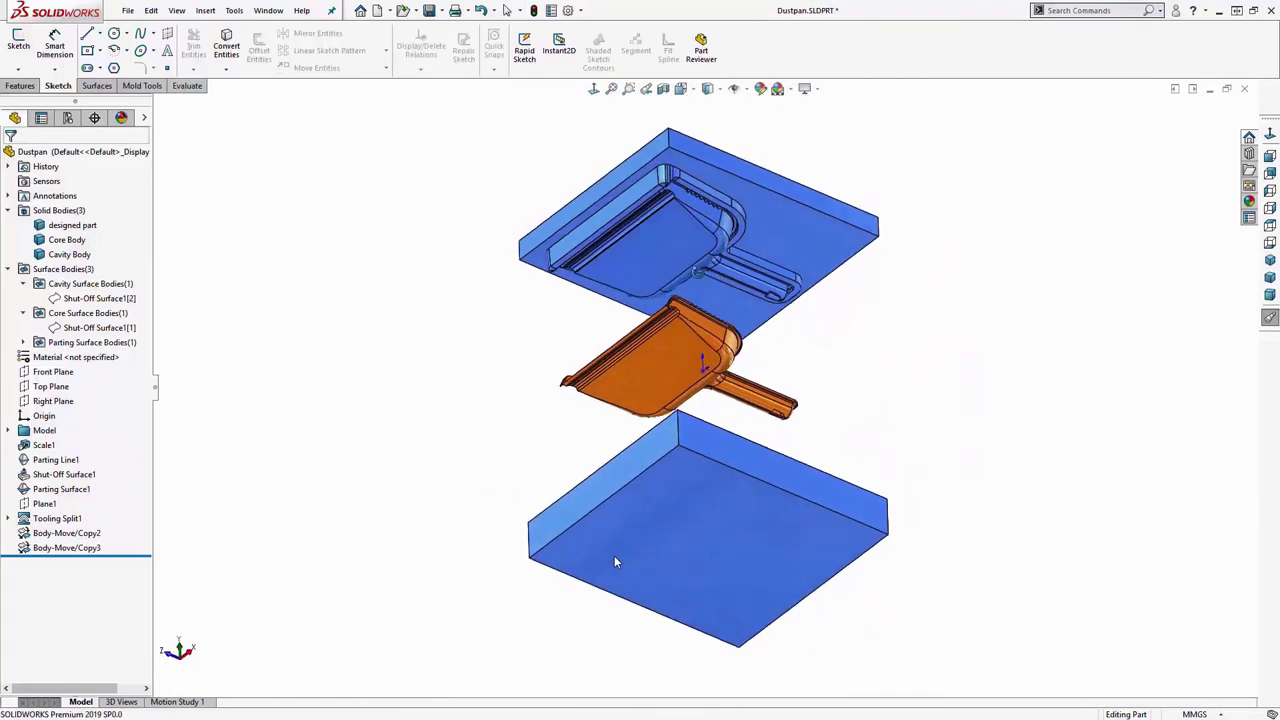
pyautogui.hotkey('shift', 'Down')
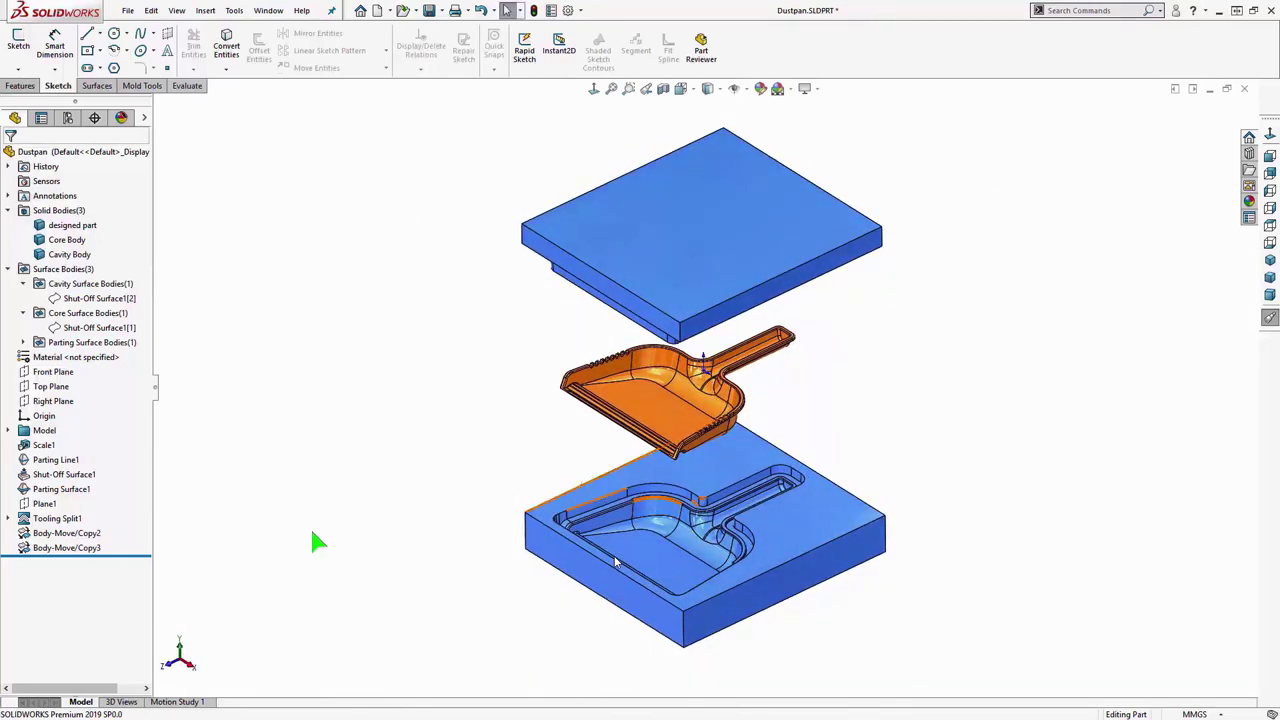
# - Suppress both body-move features to bring the core and cavity back together
pyautogui.click(84, 535)
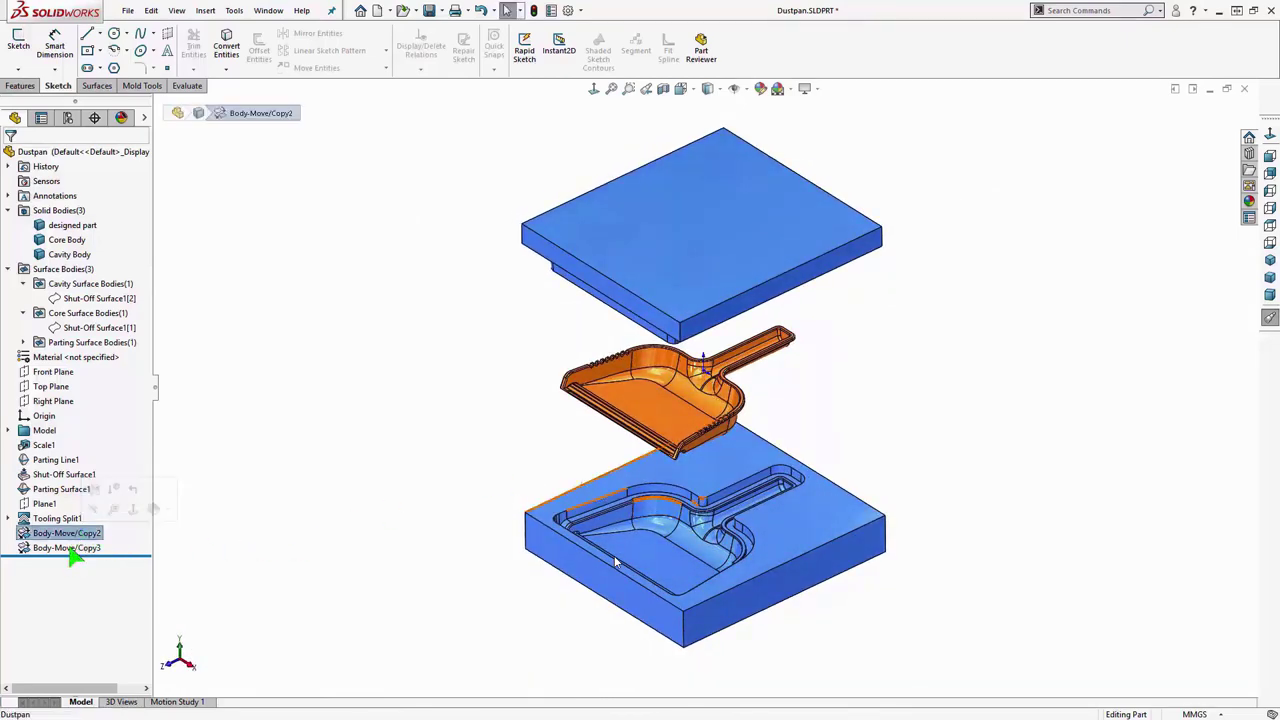
pyautogui.keyDown('ctrl'); pyautogui.click(72, 549); pyautogui.keyUp('ctrl')
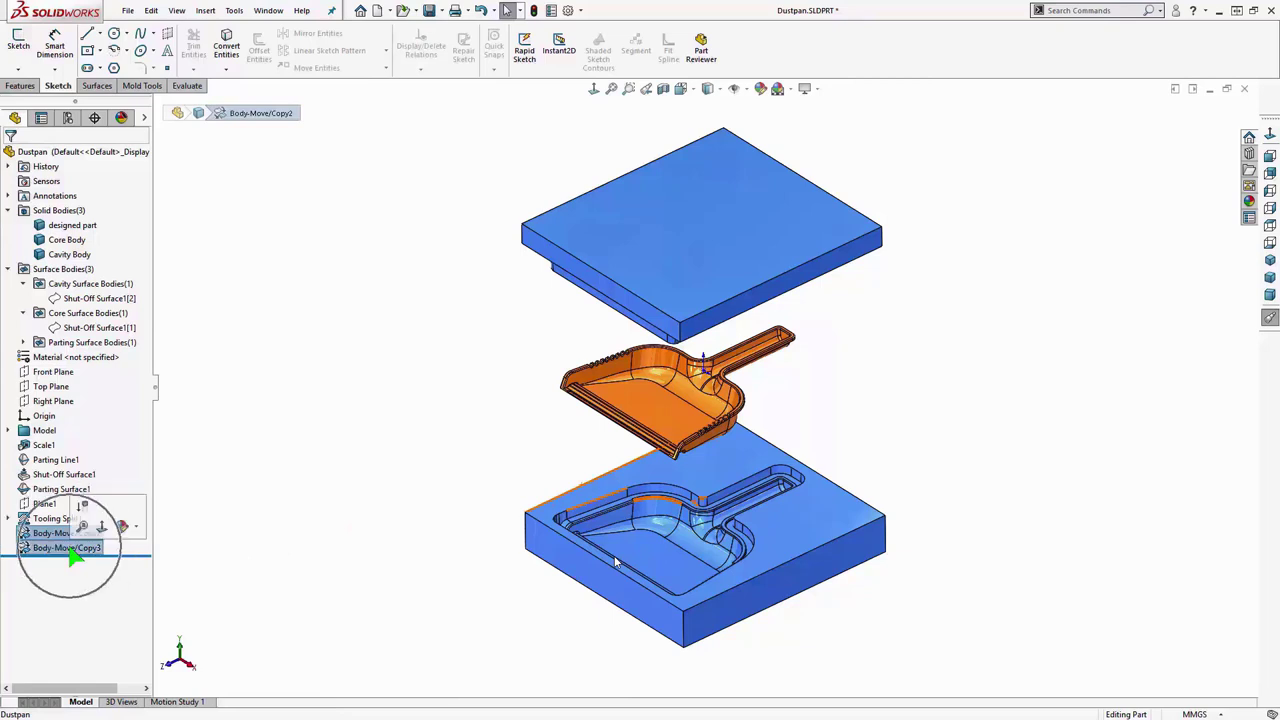
pyautogui.click(86, 507)
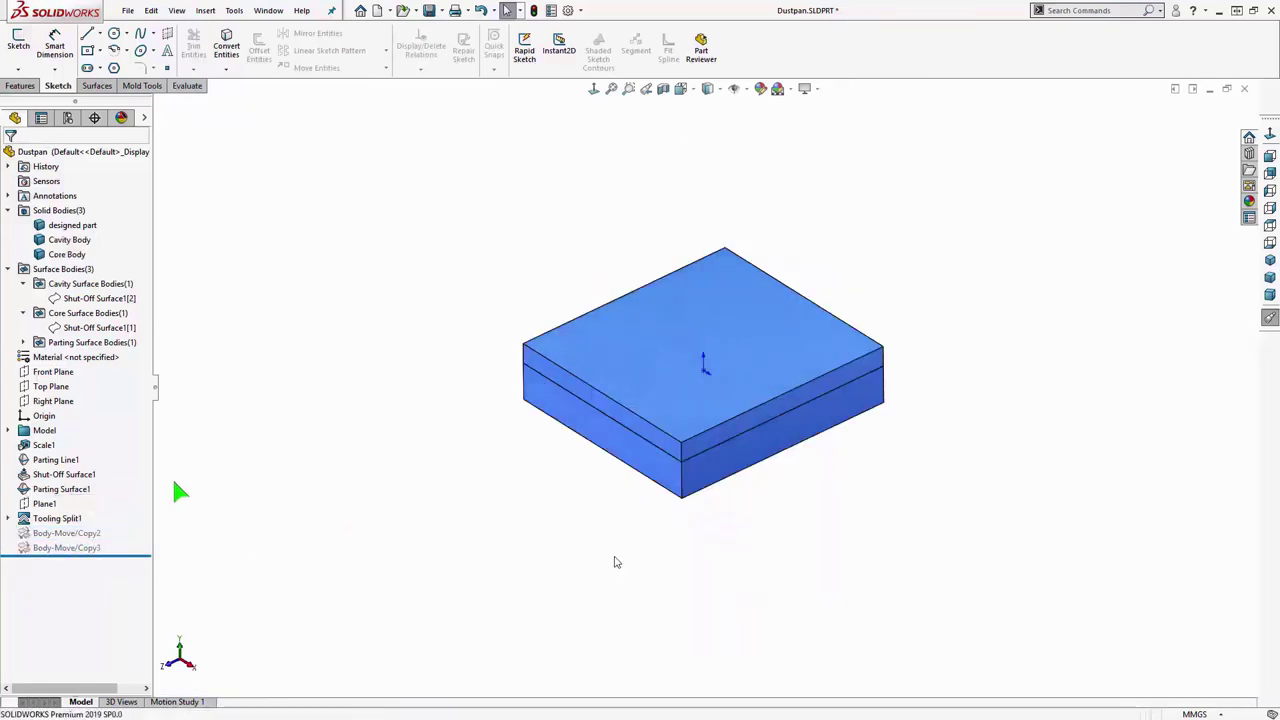
# - Save the core, cavity and designed part bodies as separate part files and create an assembly from them named dustpan tooling asm
pyautogui.rightClick(68, 210)
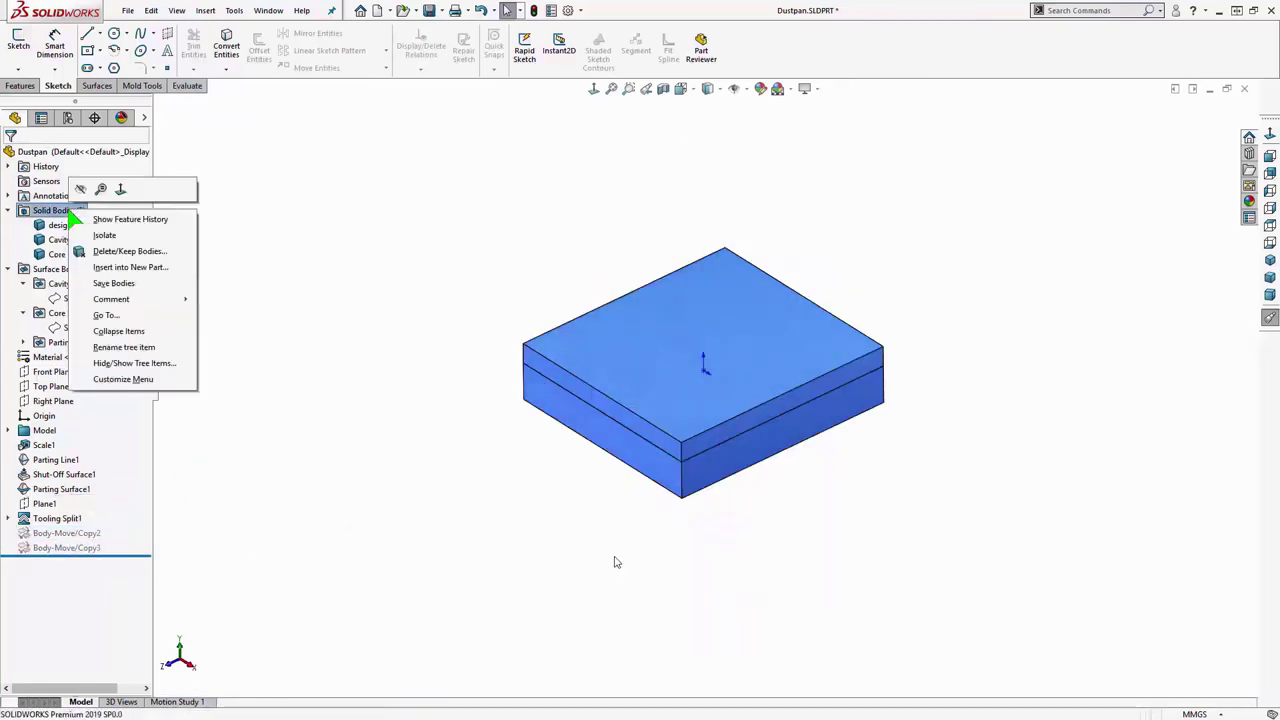
pyautogui.click(112, 284)
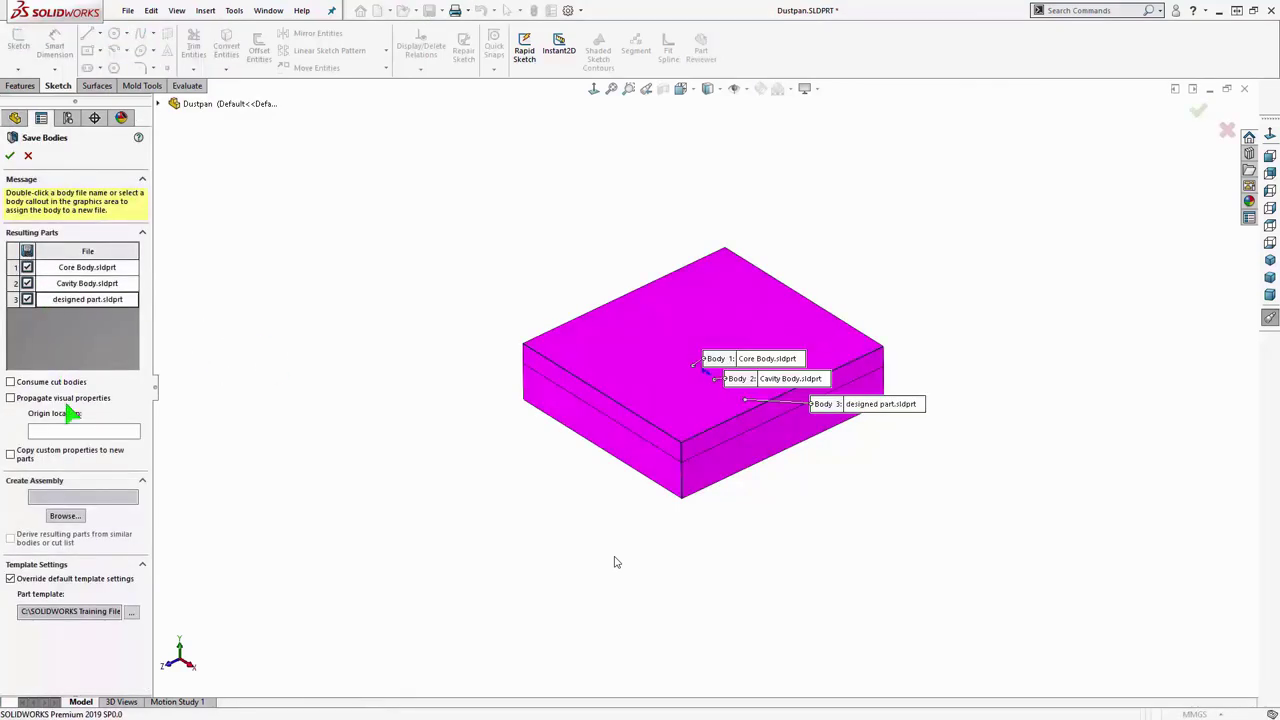
pyautogui.click(62, 521)
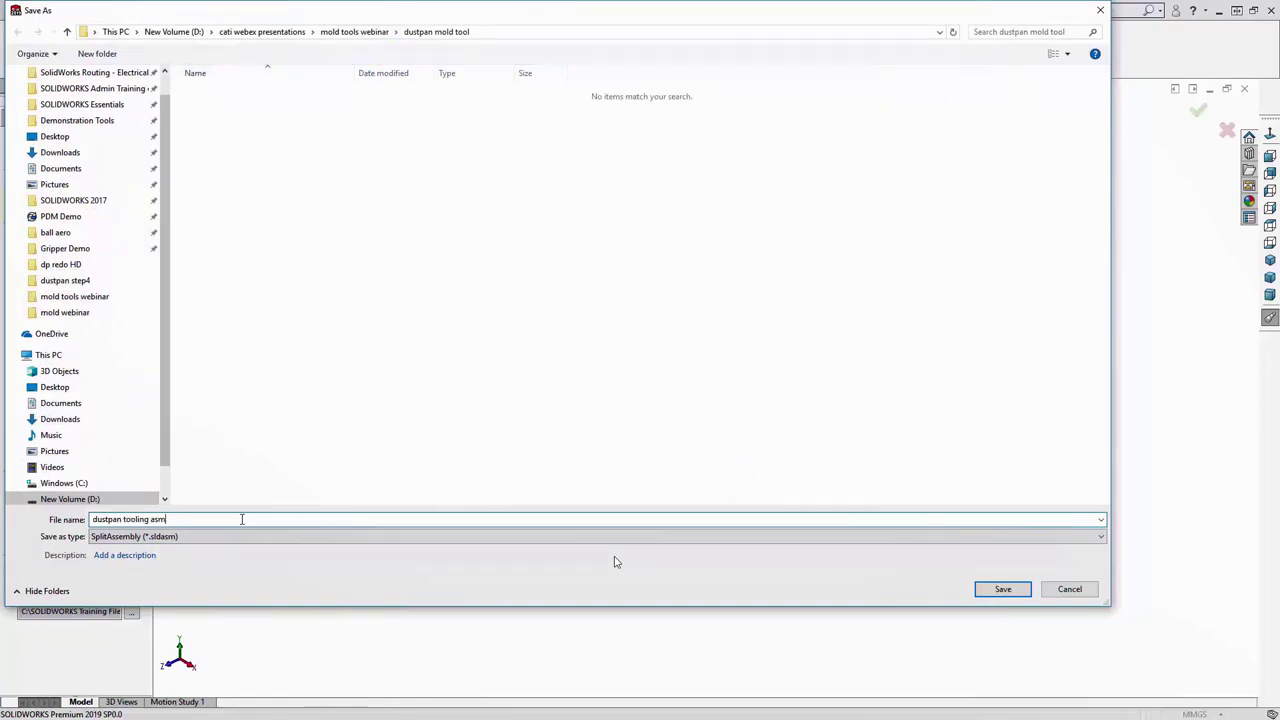
pyautogui.press('Return')
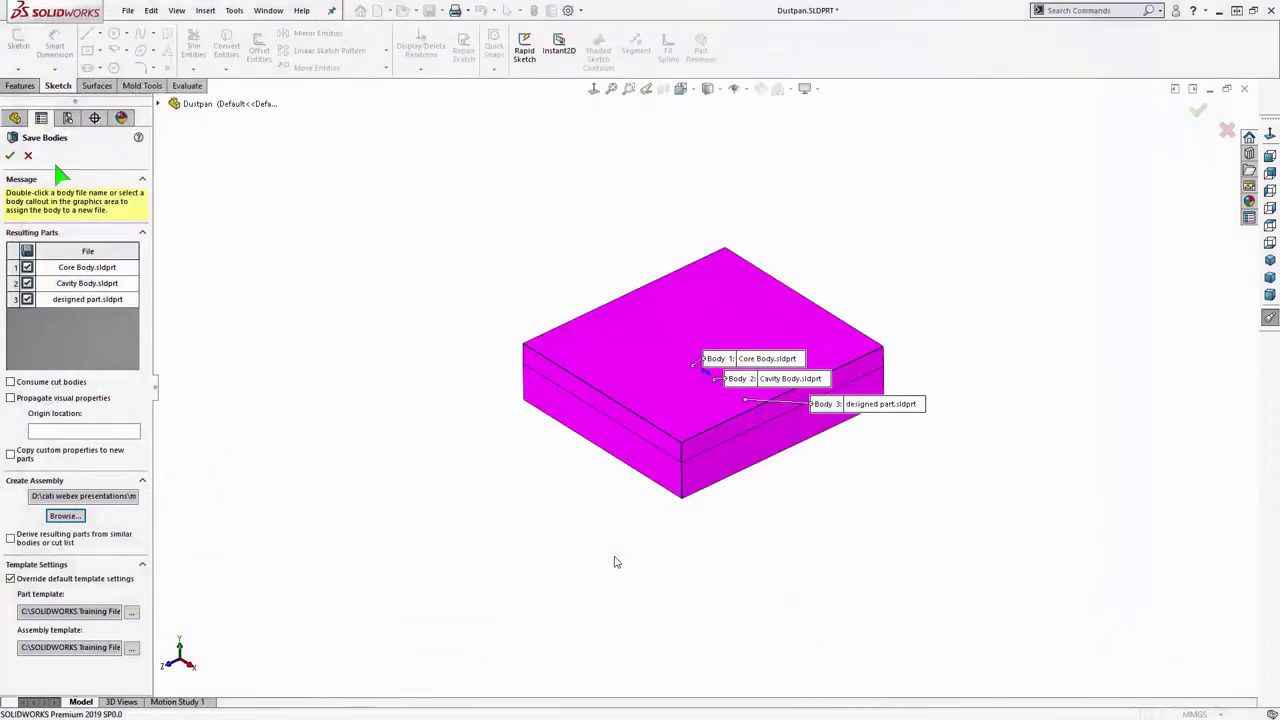
pyautogui.press('Return')
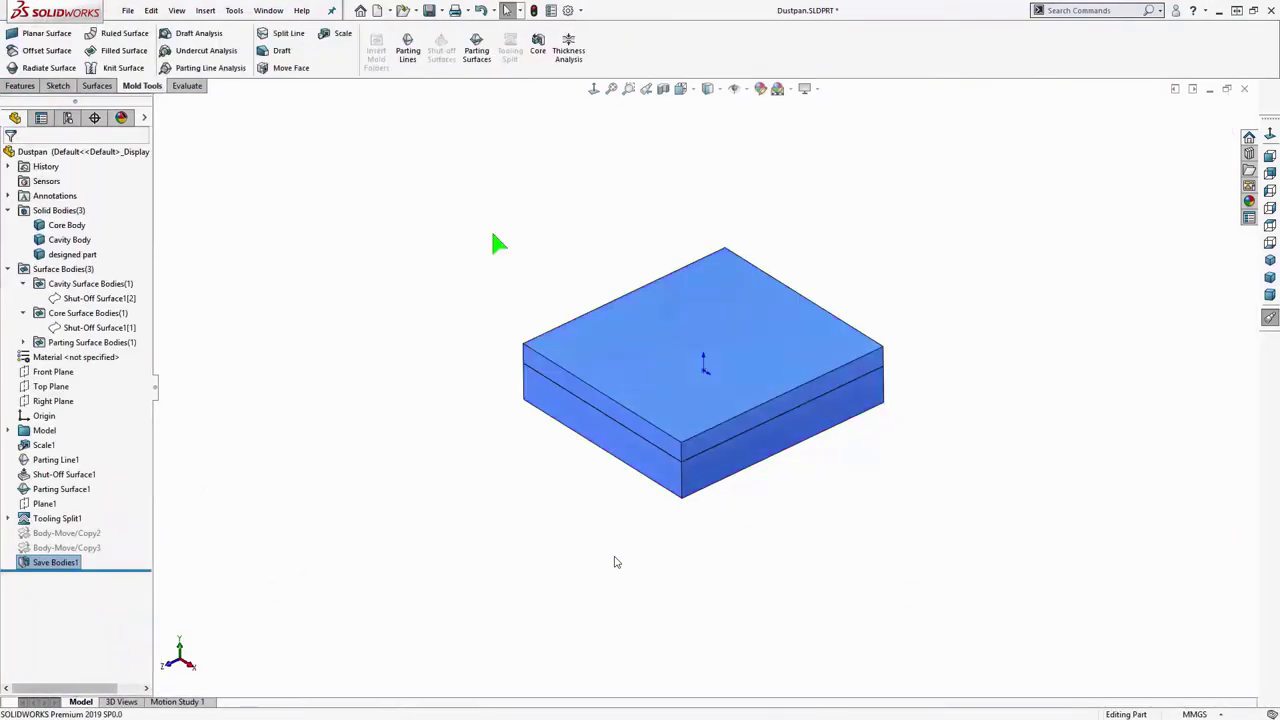
# - Switch to the dustpan tooling asm assembly and check its Core Body and designed part components
pyautogui.click(280, 11)
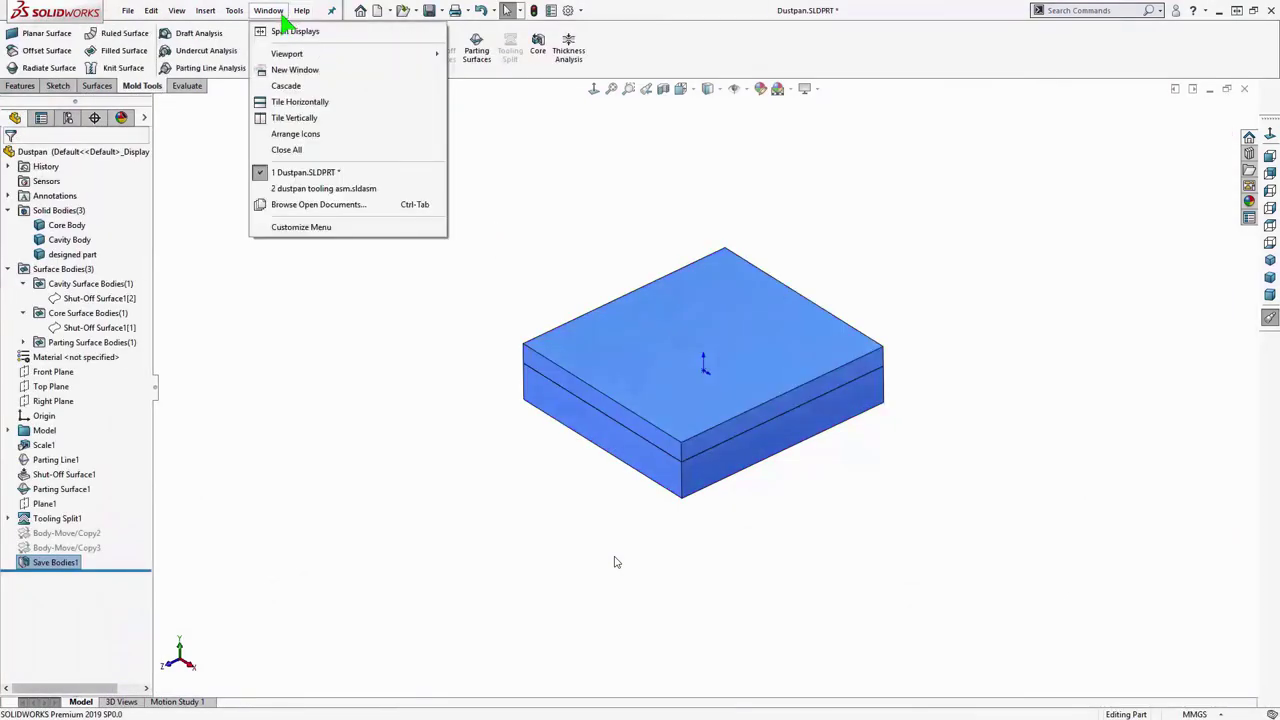
pyautogui.click(318, 189)
pyautogui.press('f')
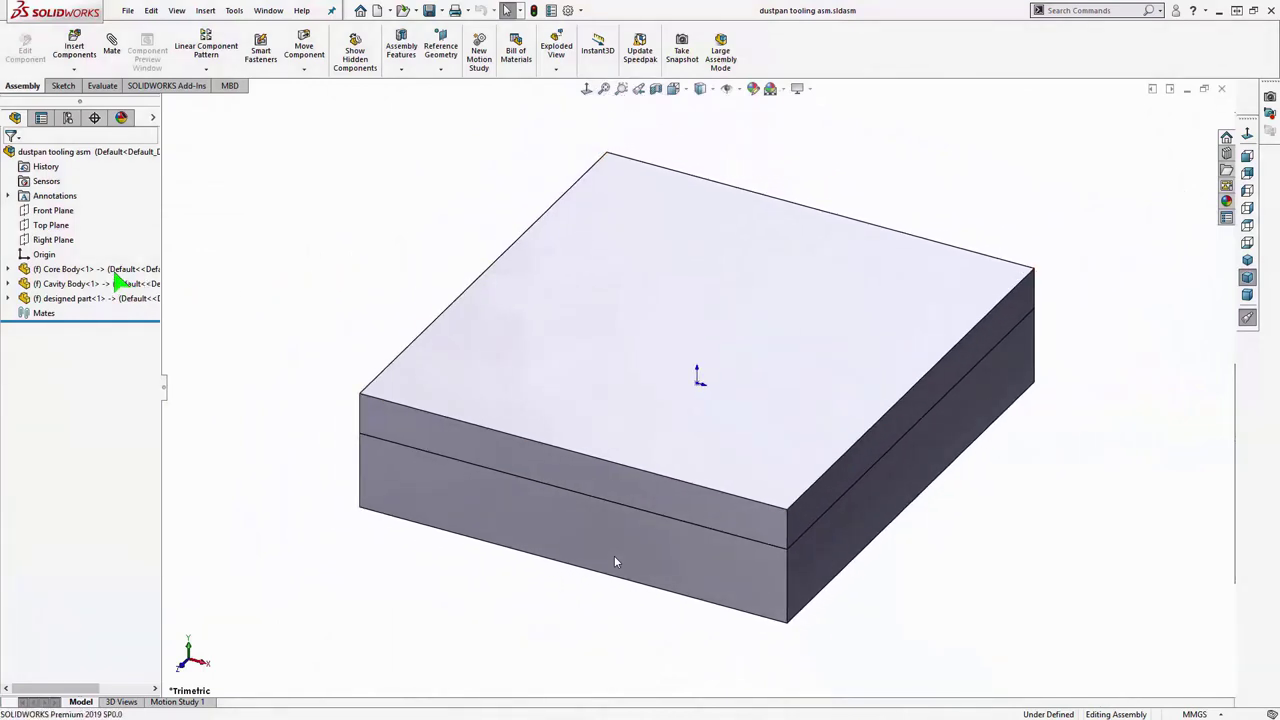
pyautogui.click(115, 269)
pyautogui.click(115, 298)
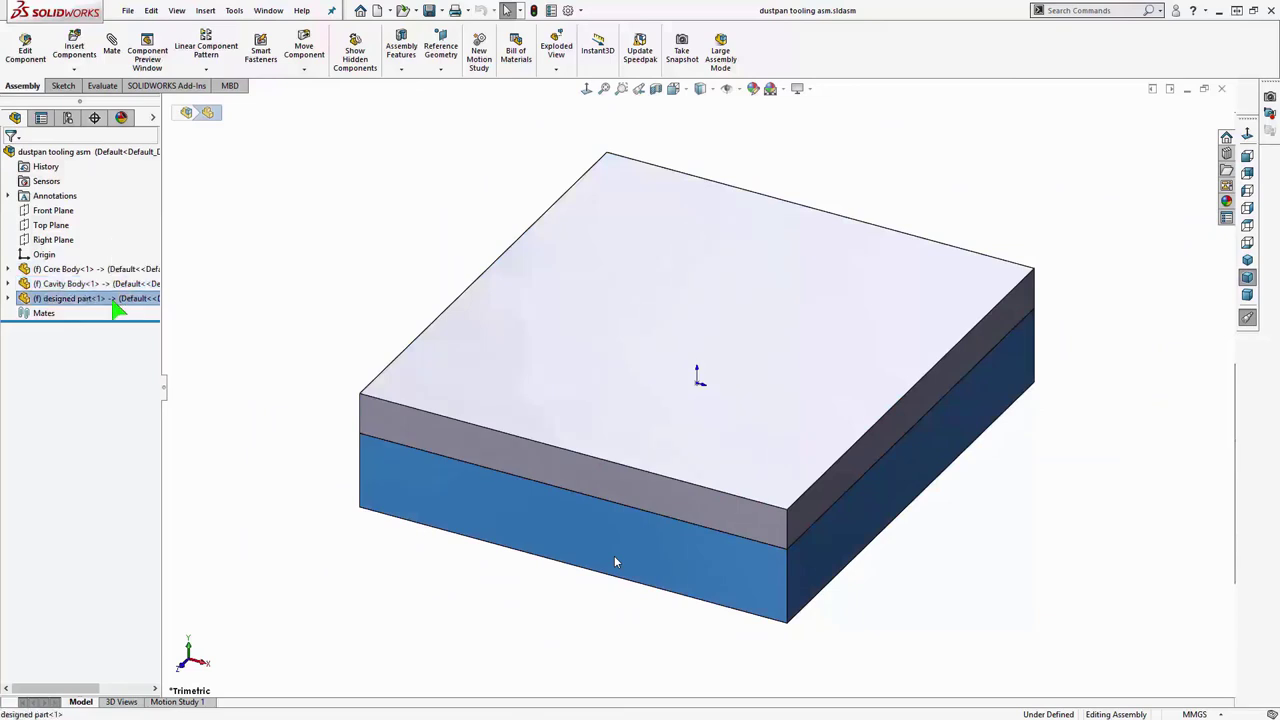
# - Open the Core Body component as its own part, inspect its geometry, and return to the assembly
pyautogui.rightClick(73, 268)
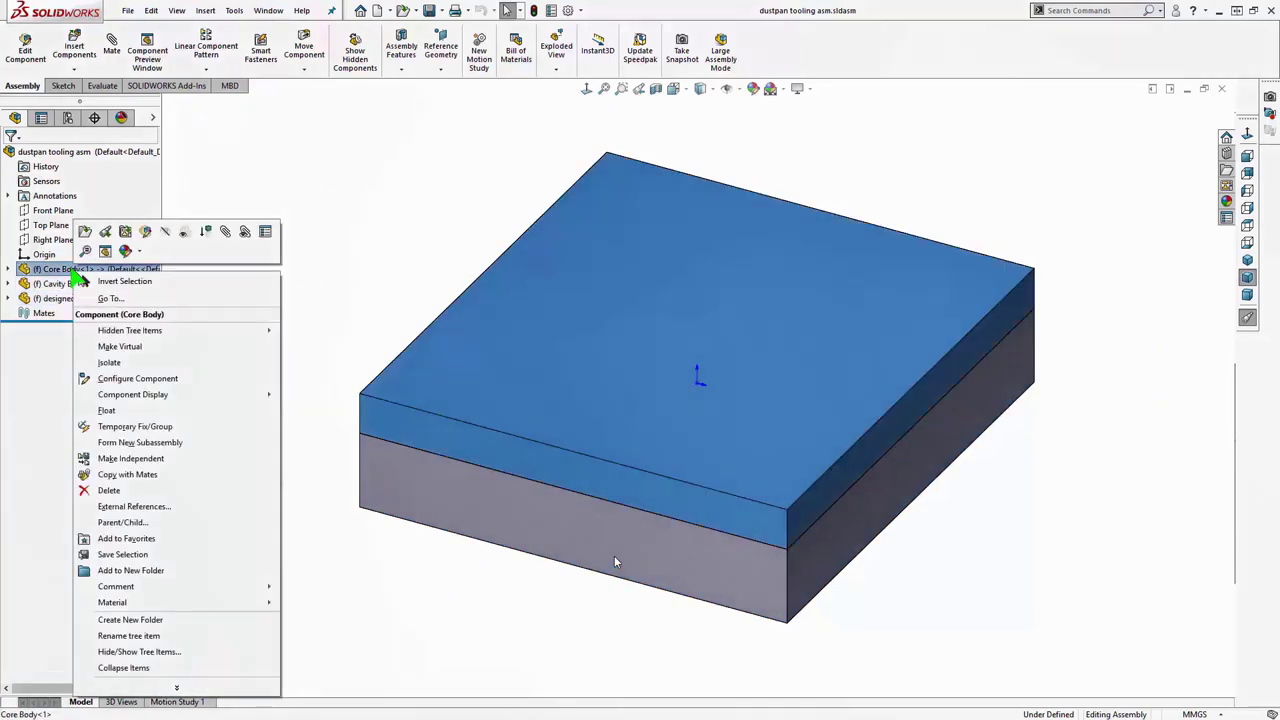
pyautogui.click(81, 232)
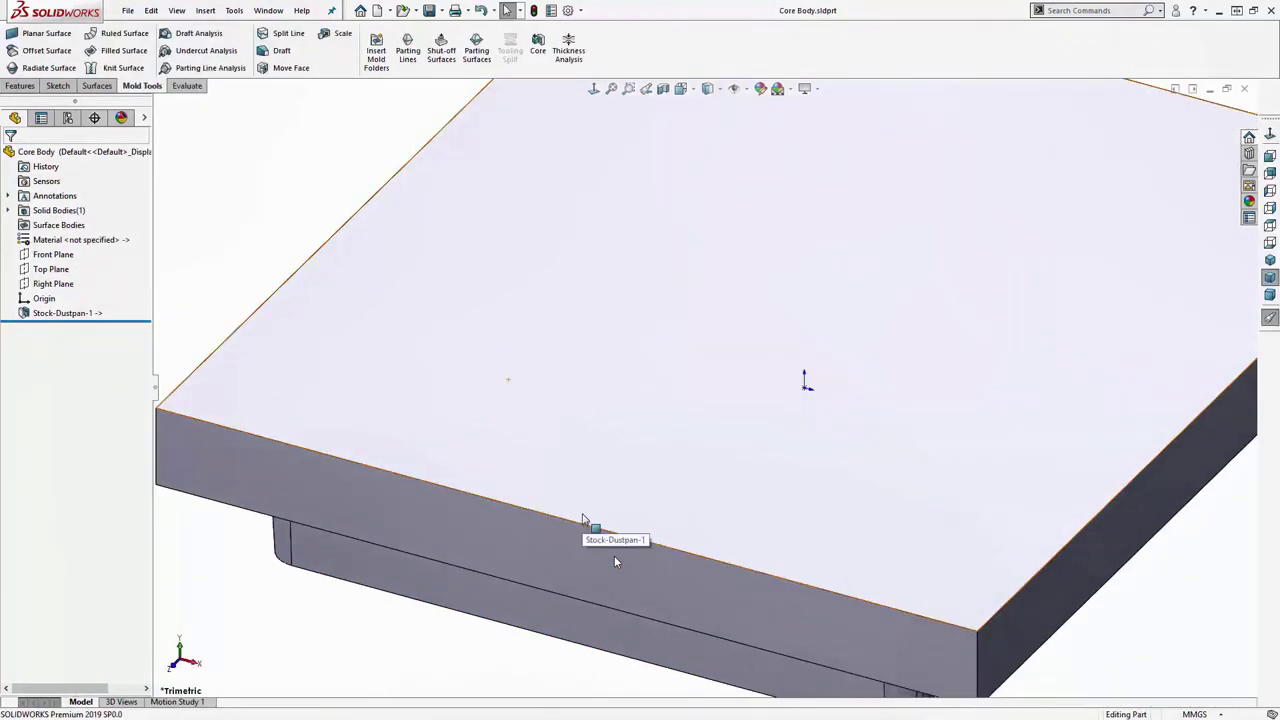
pyautogui.press('f')
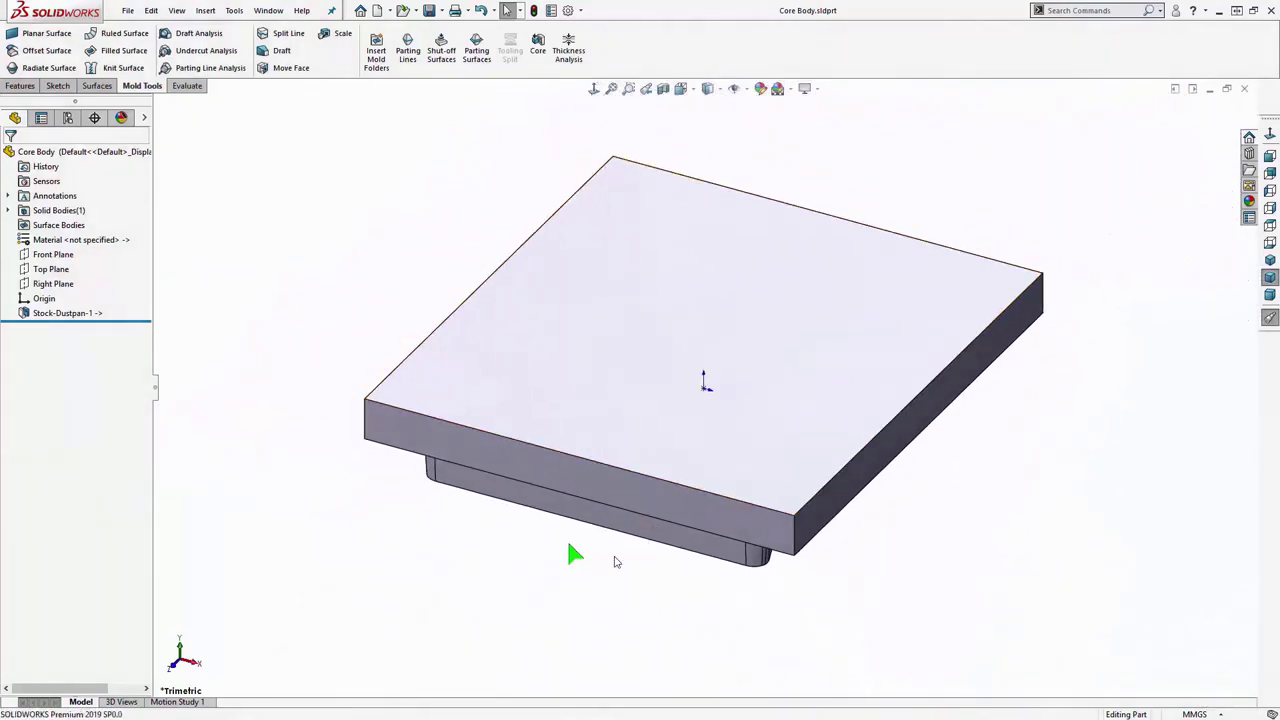
pyautogui.moveTo(551, 485); pyautogui.dragTo(566, 450, button='middle')
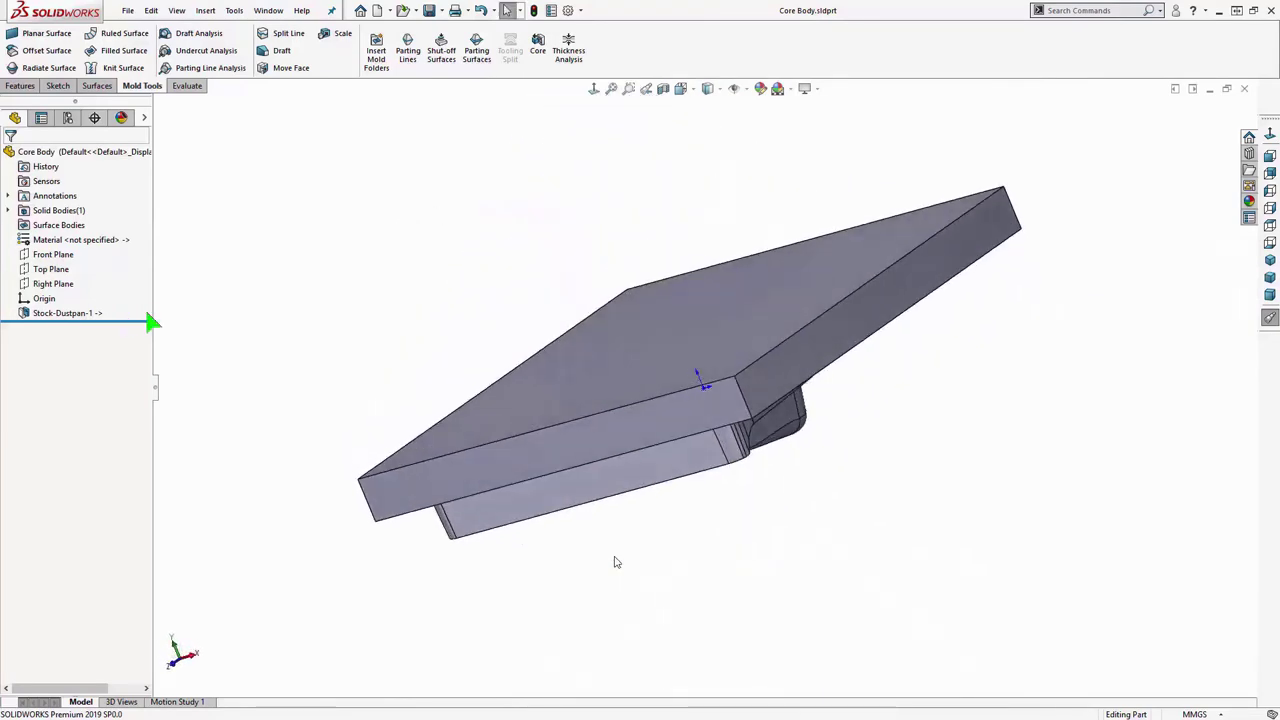
pyautogui.click(1210, 89)
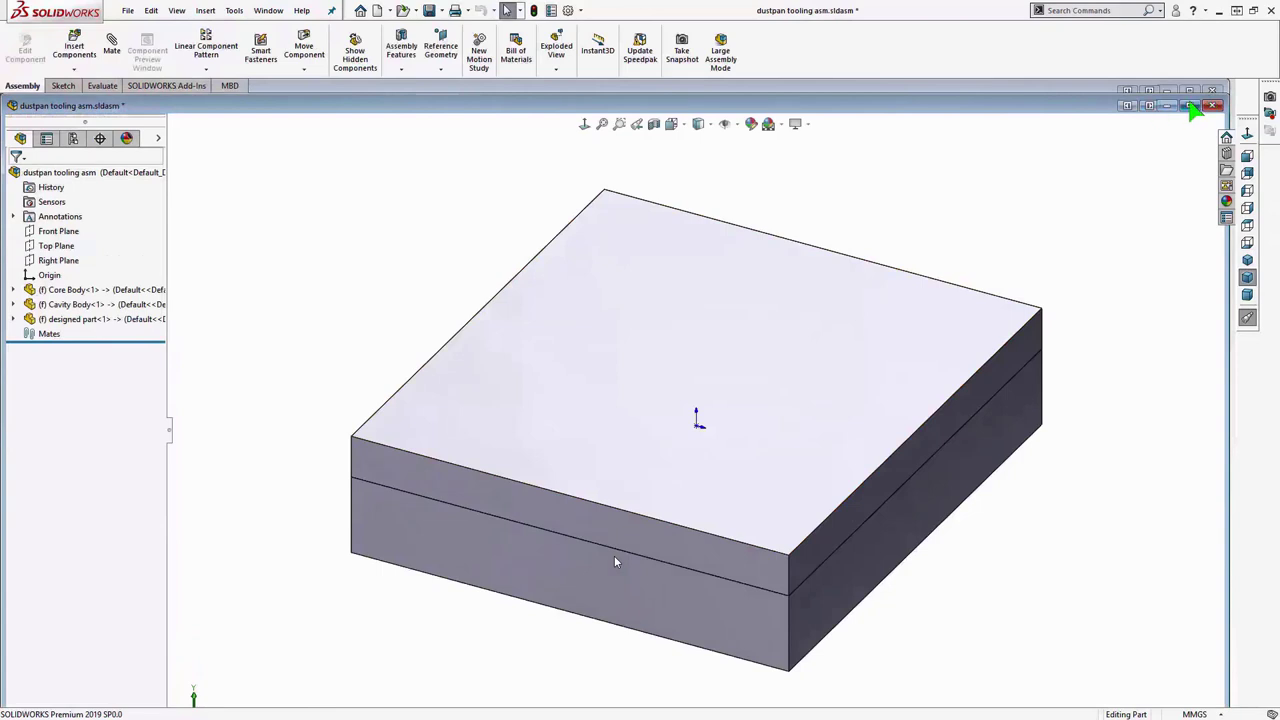
# - Start an exploded view of the maximized tooling assembly and move the Core Body about 183 mm upward along Y
pyautogui.click(1190, 105)
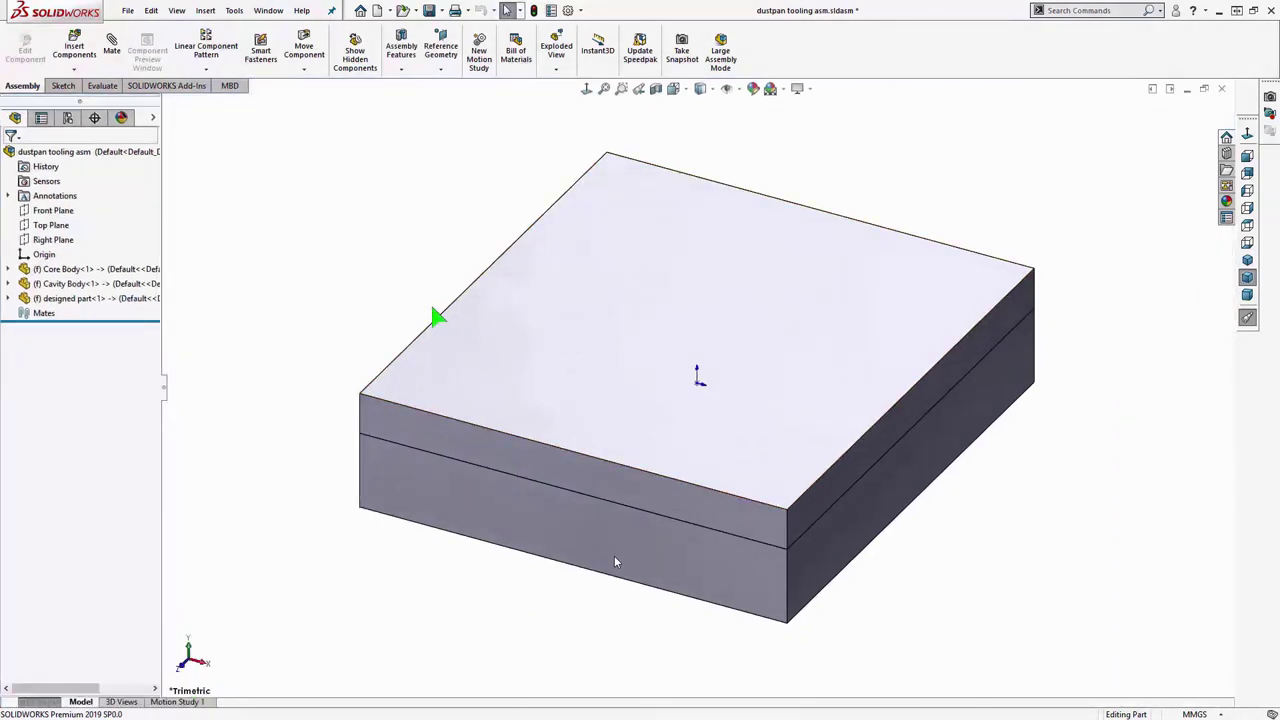
pyautogui.click(548, 56)
pyautogui.click(601, 286)
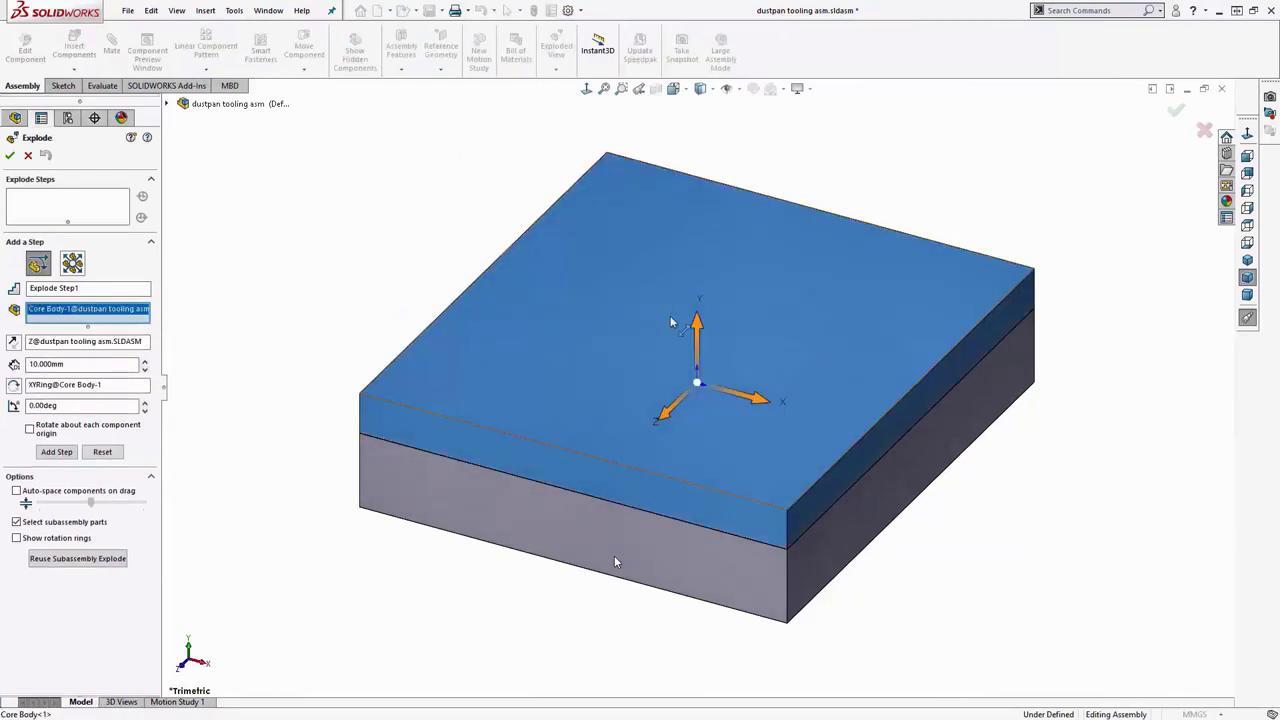
pyautogui.moveTo(697, 326); pyautogui.dragTo(725, 117)
# - Explode the Cavity Body about 275 mm downward along Y, finish the exploded view, and play its animated collapse
pyautogui.click(886, 450)
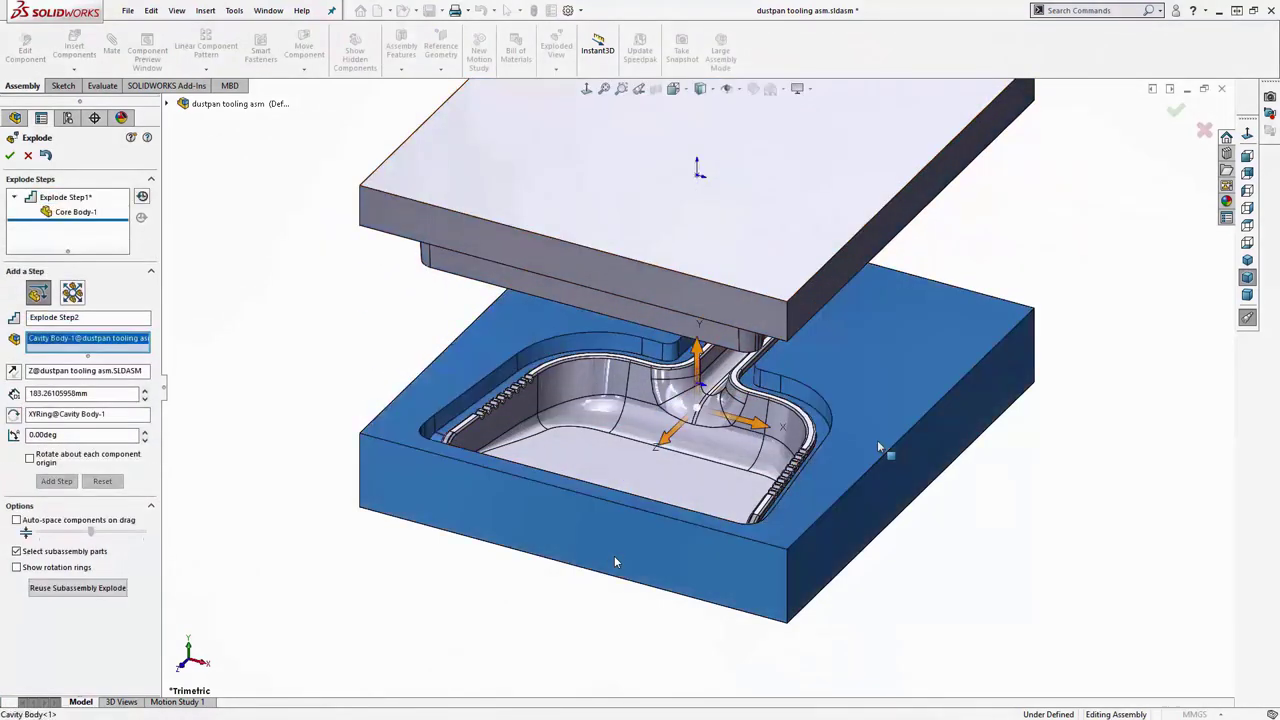
pyautogui.moveTo(697, 345); pyautogui.dragTo(679, 666)
pyautogui.press('f')
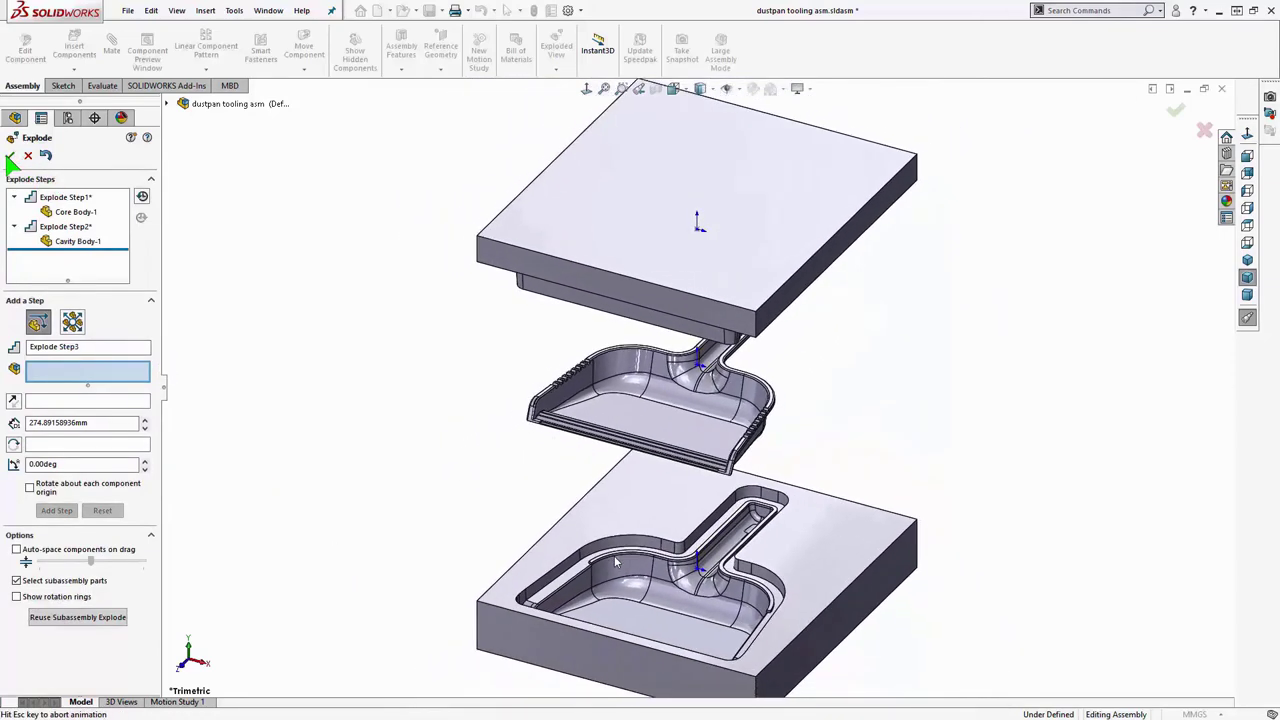
pyautogui.click(14, 157)
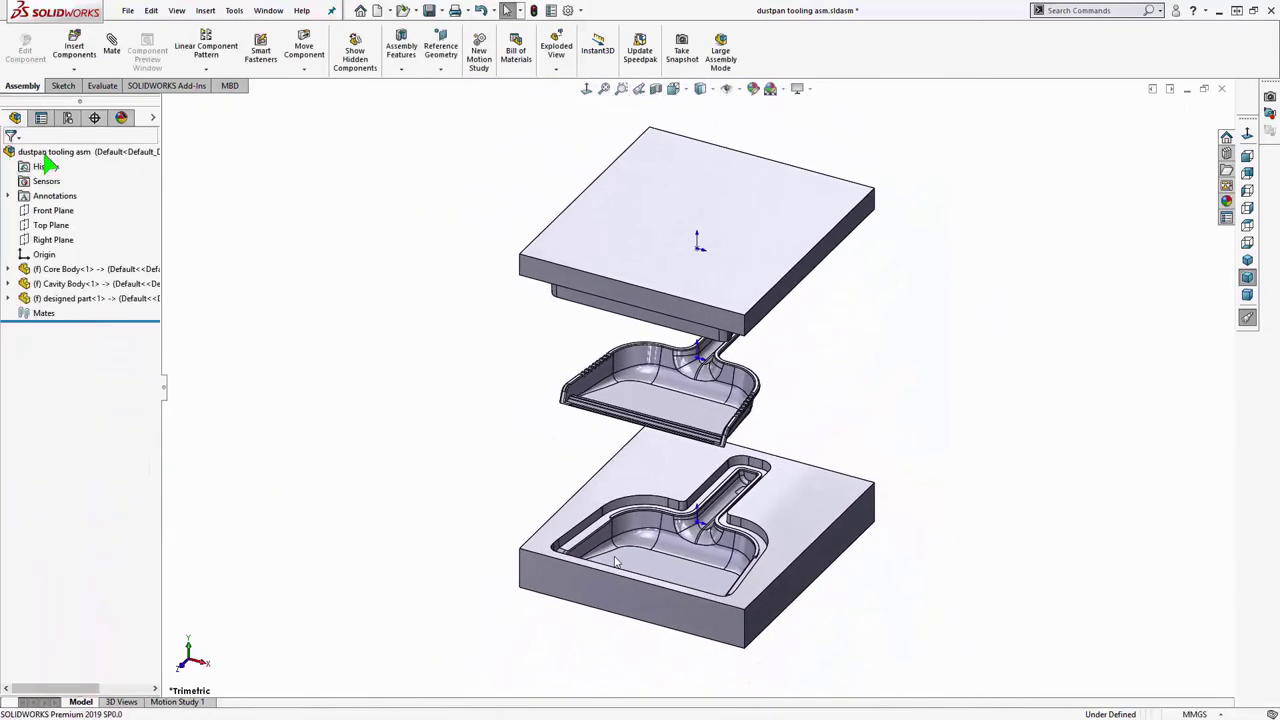
pyautogui.rightClick(45, 156)
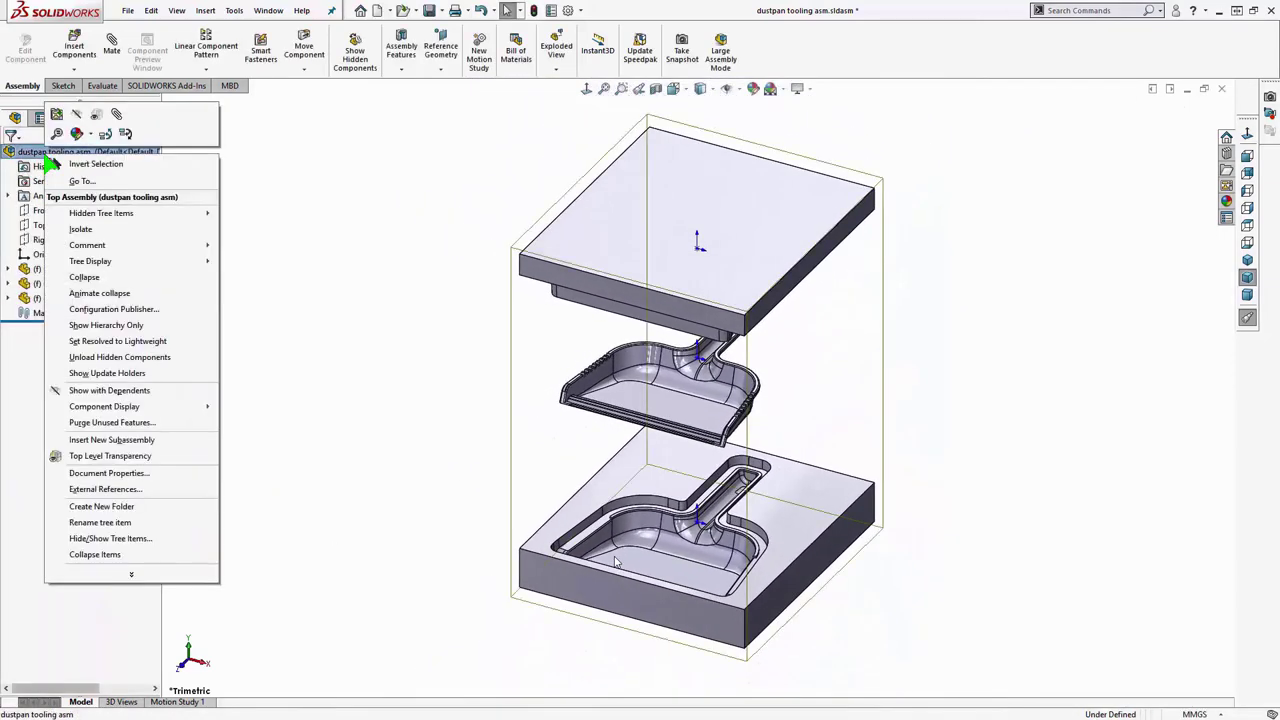
pyautogui.click(110, 293)
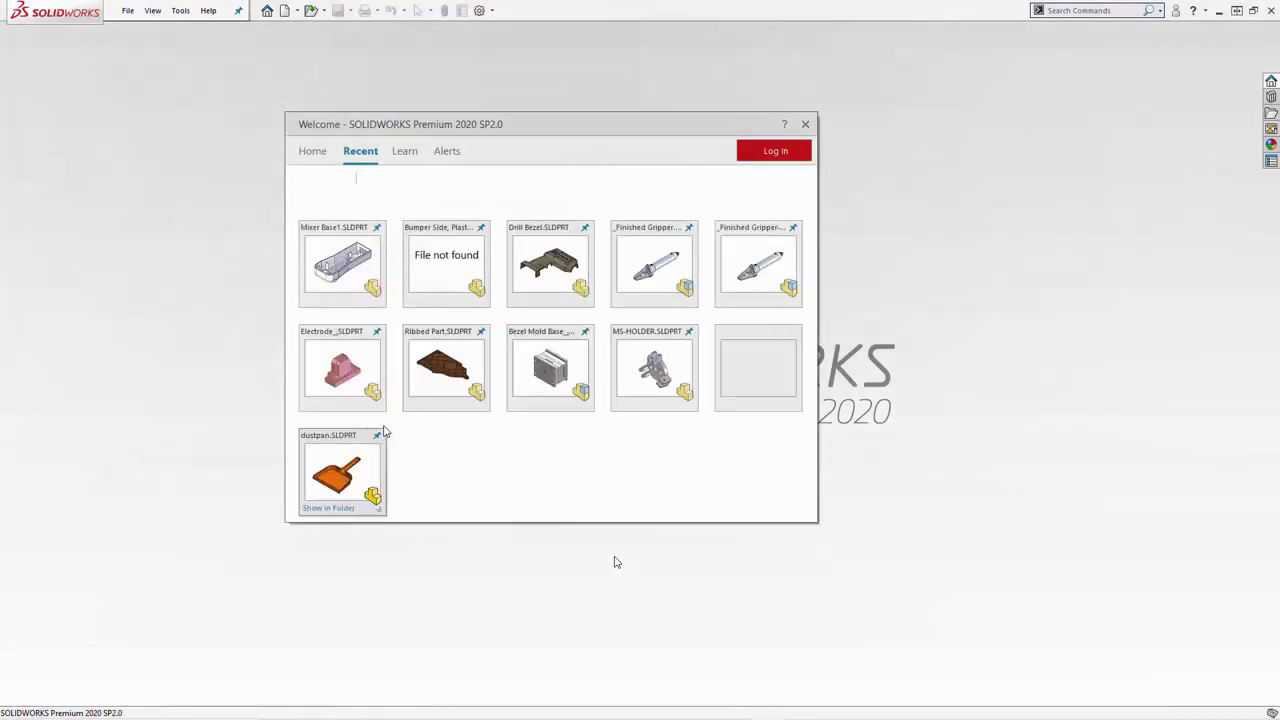
# - Open the Mixer Base part and run a 1° draft analysis with a boss's top face as the pull direction
pyautogui.click(355, 248)
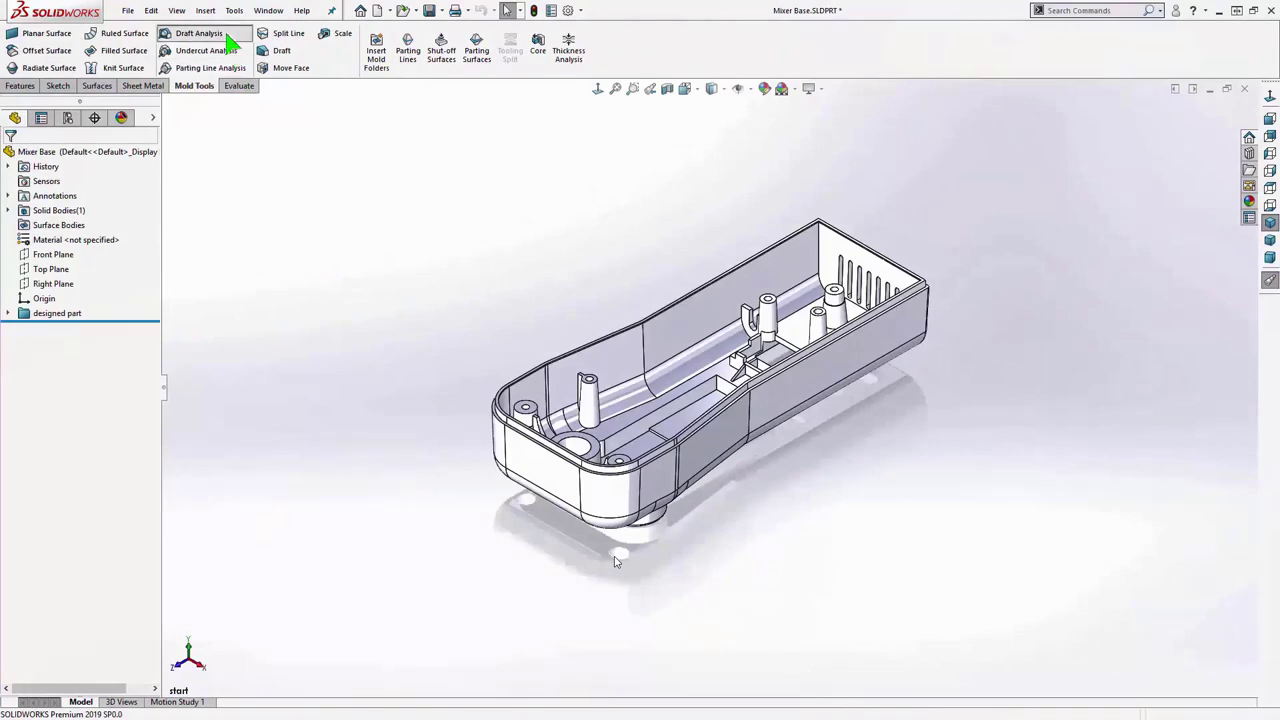
pyautogui.click(195, 33)
pyautogui.scroll(-10, 745, 260)
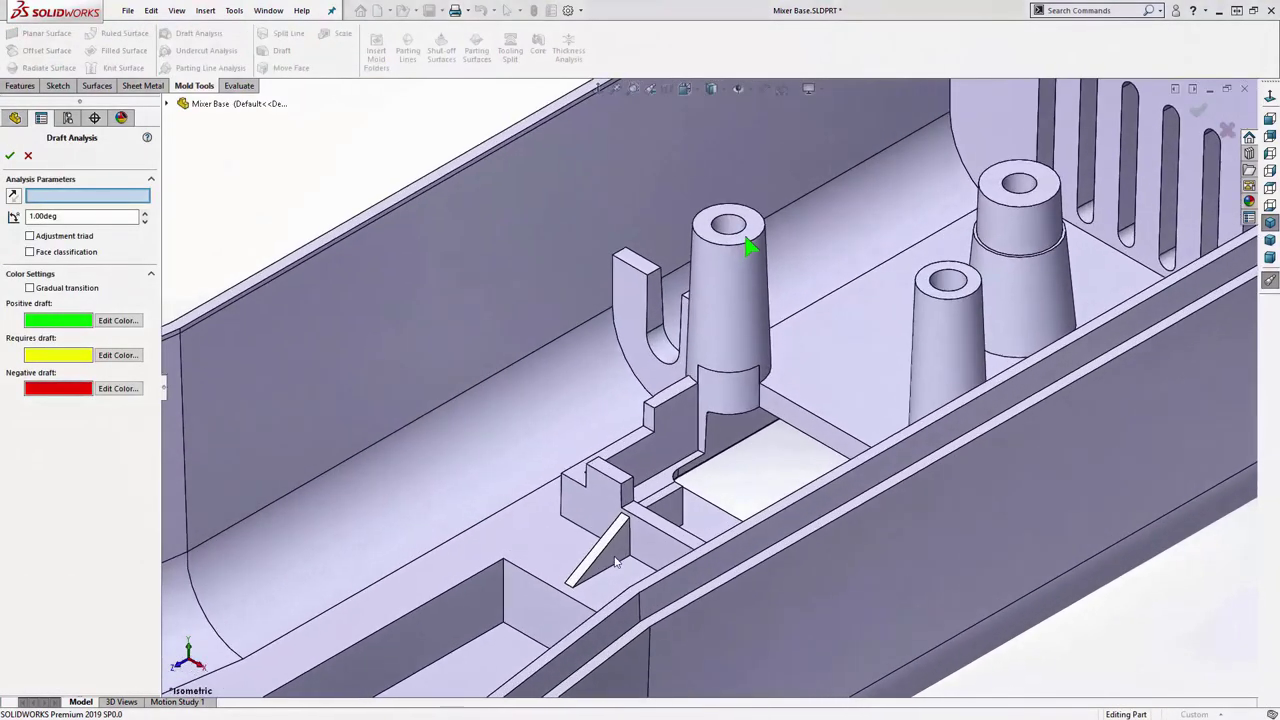
pyautogui.click(745, 238)
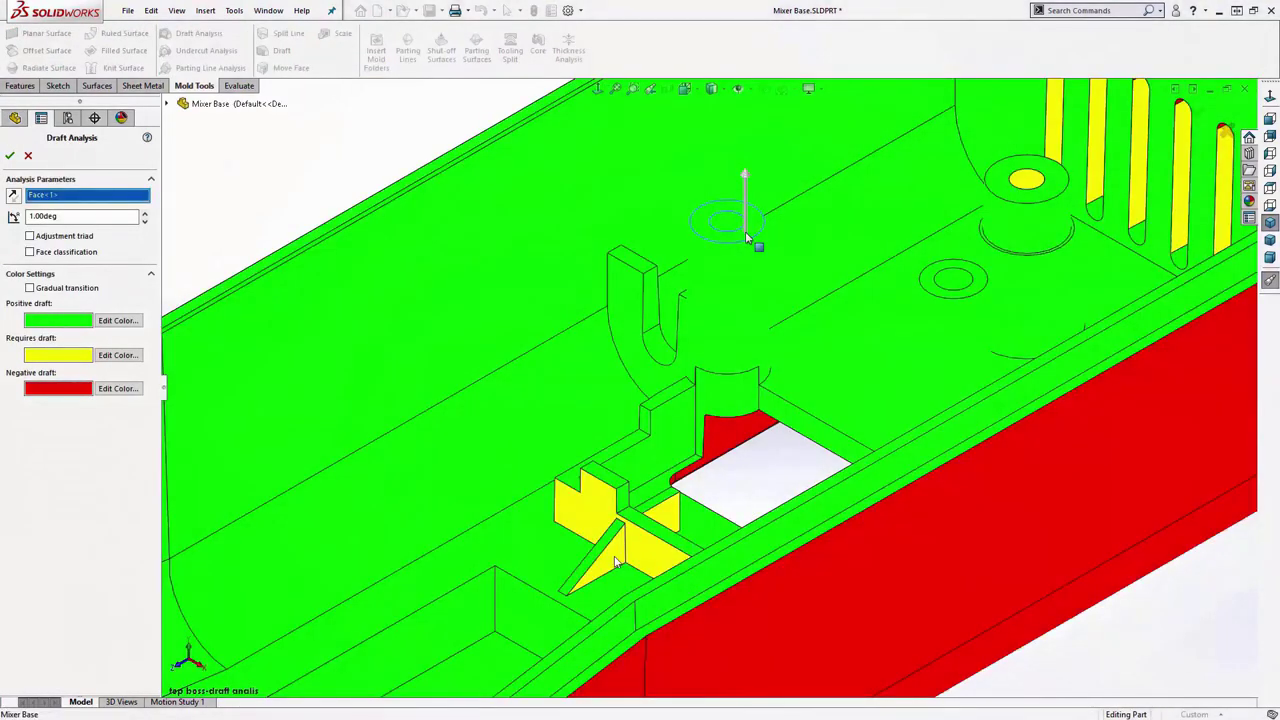
pyautogui.click(9, 156)
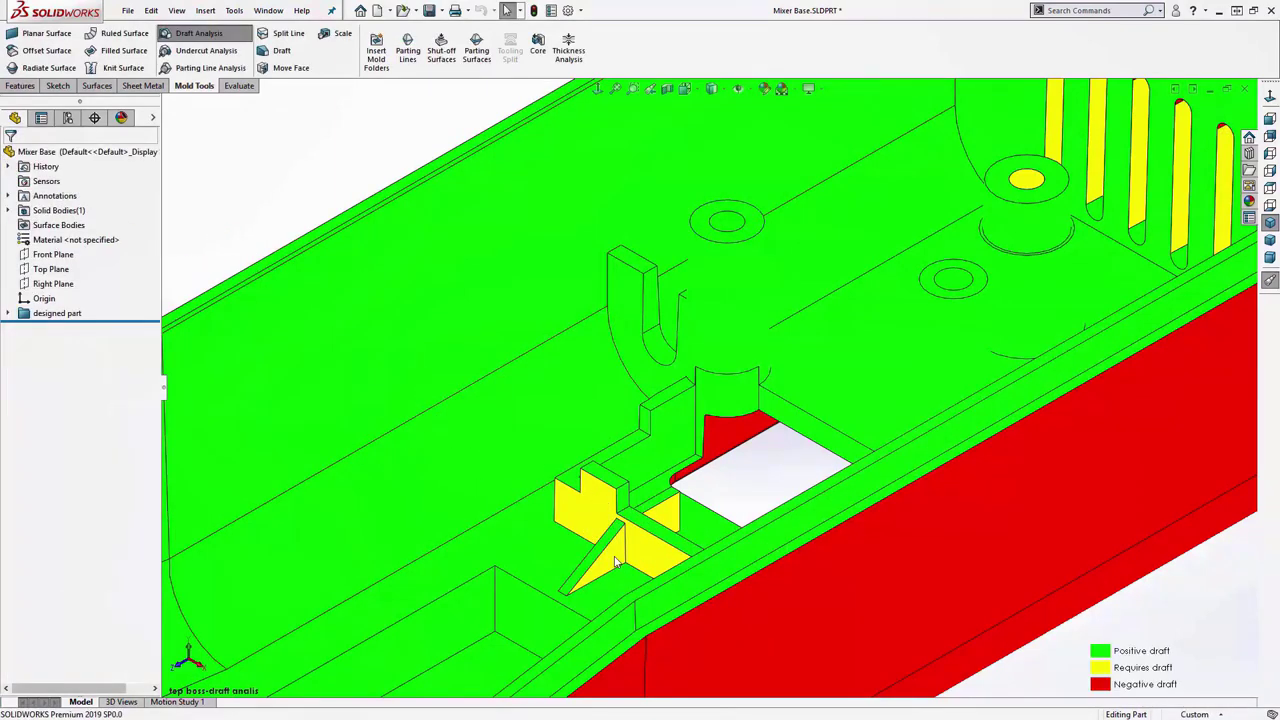
# - Start a 1° neutral-plane draft from a rib's top face beside the rectangular opening and select the first four yellow rib faces
pyautogui.hotkey('ctrl', '7')
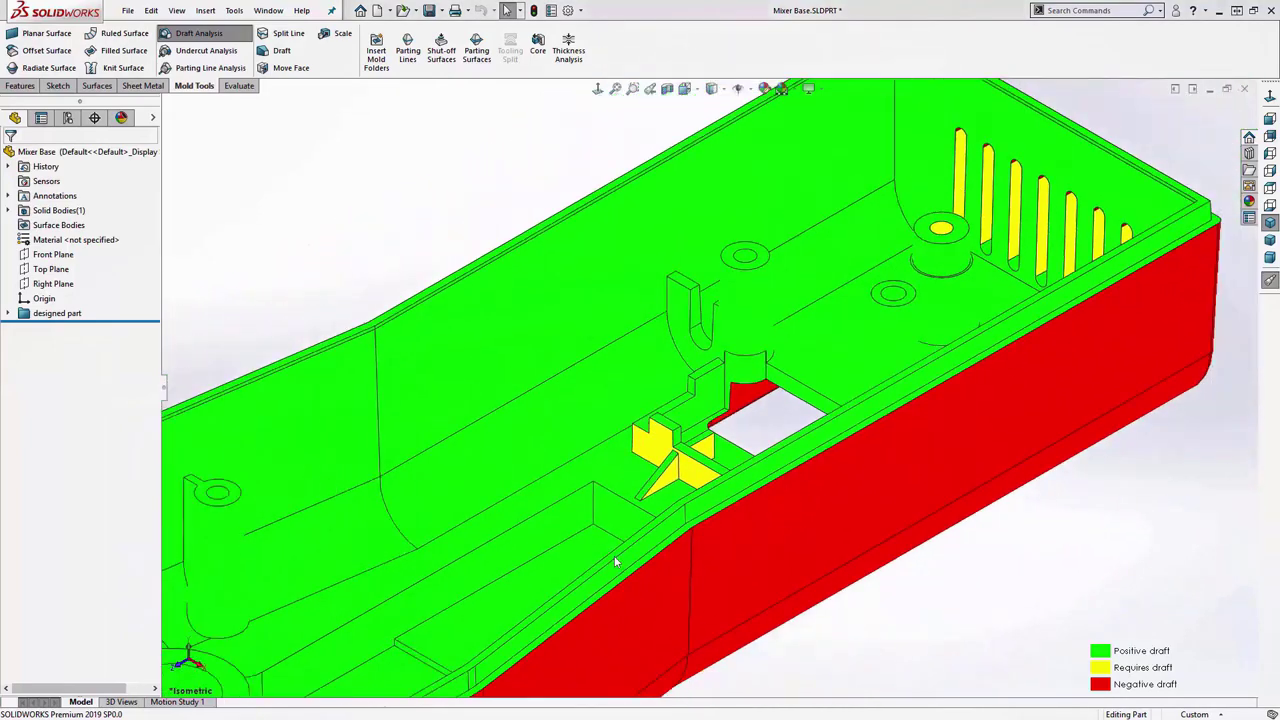
pyautogui.hotkey('ctrl', 'shift', 'z')
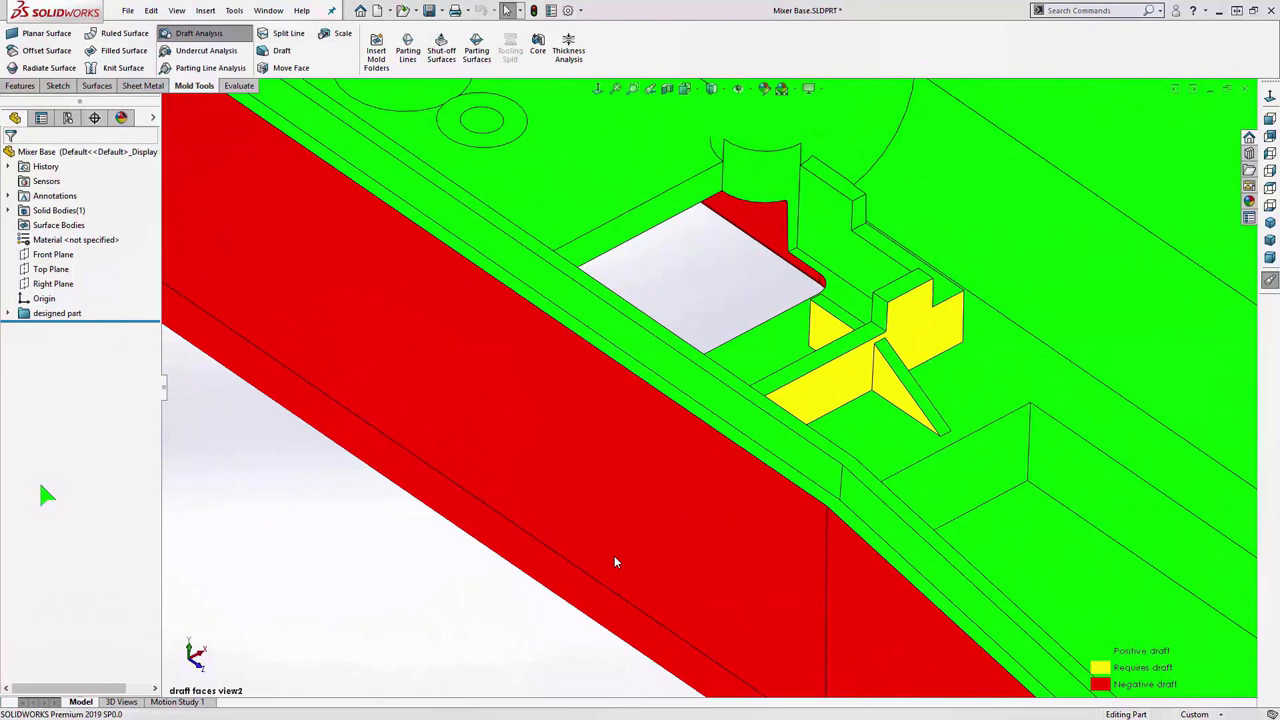
pyautogui.press('s')
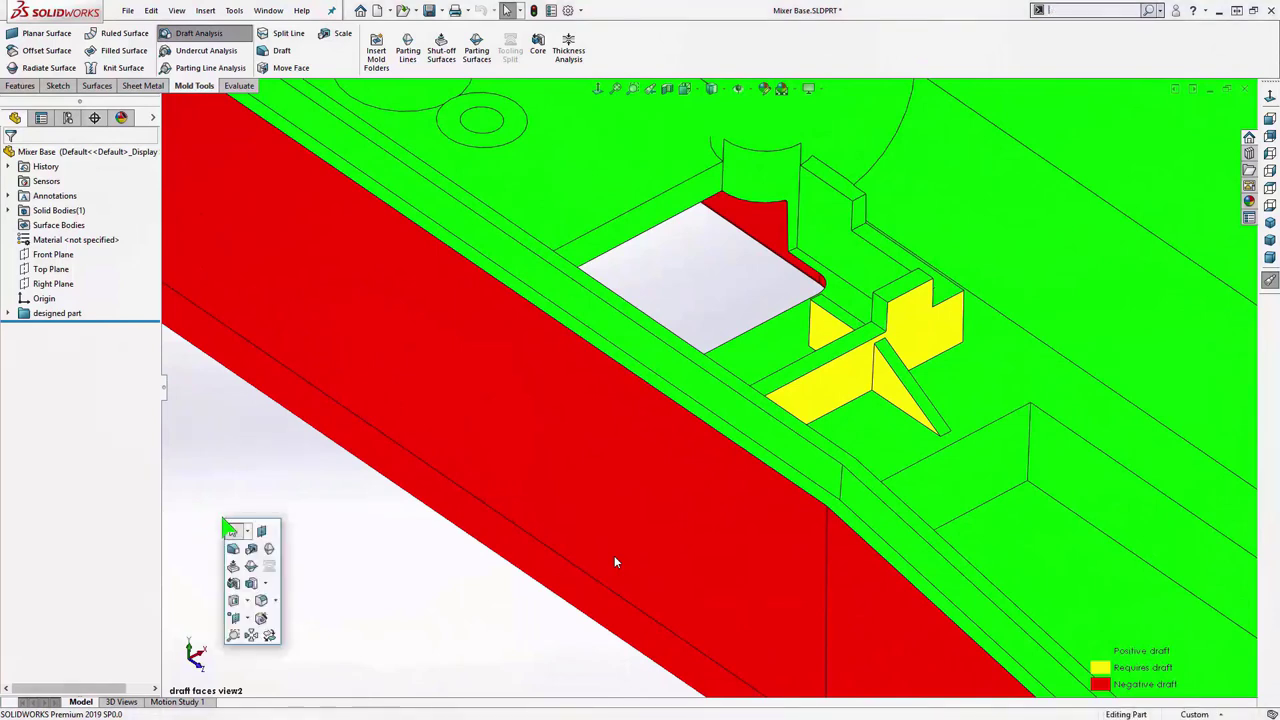
pyautogui.click(234, 548)
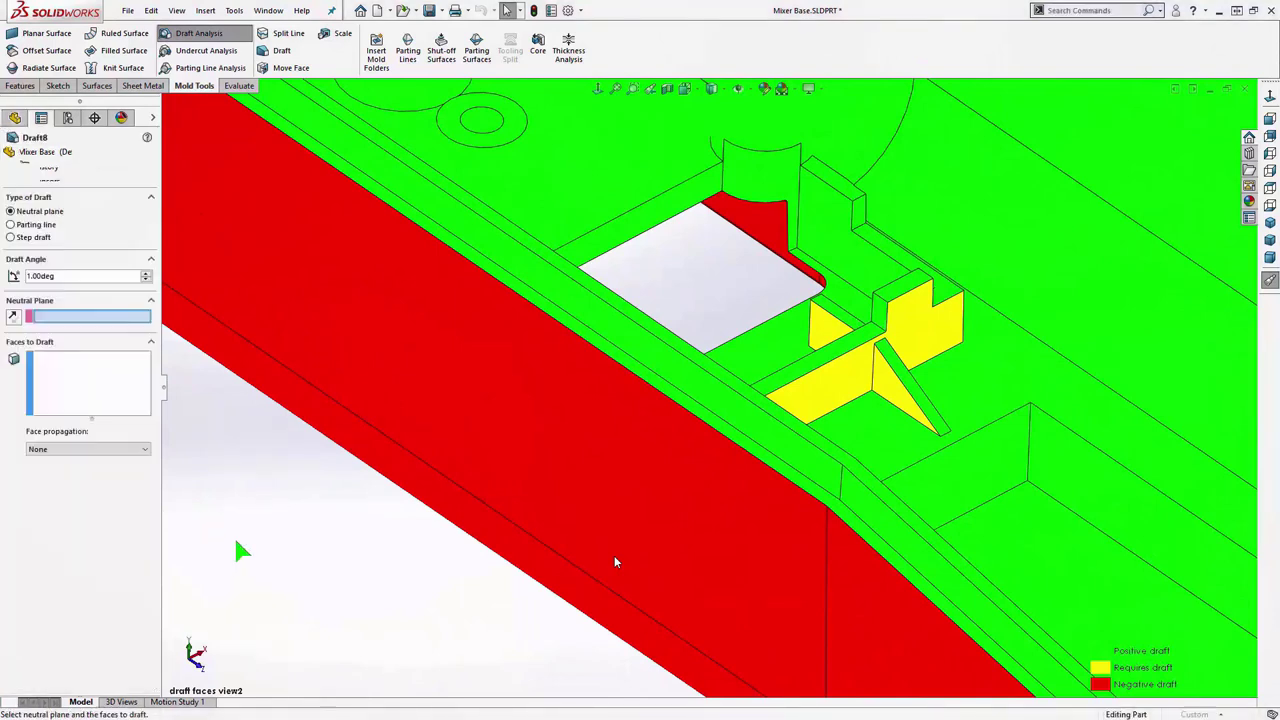
pyautogui.click(897, 292)
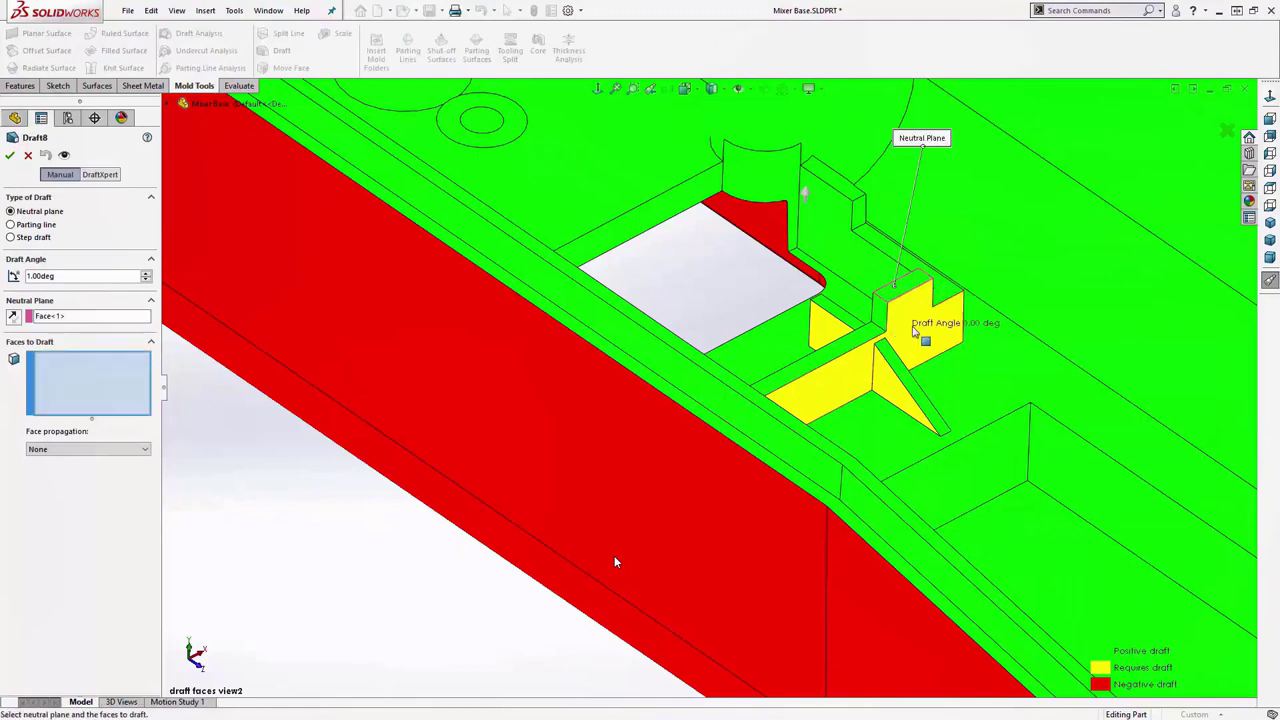
pyautogui.click(896, 390)
pyautogui.click(895, 390)
pyautogui.click(830, 336)
pyautogui.scroll(3, 830, 340)
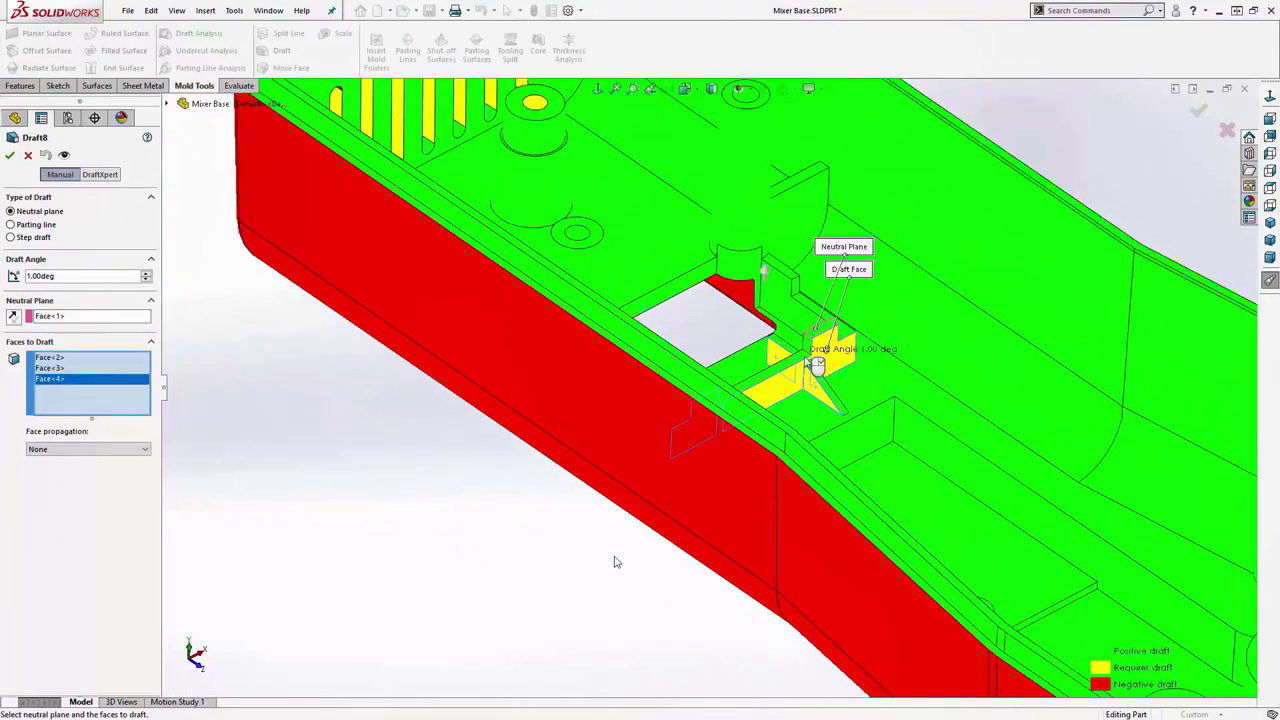
pyautogui.moveTo(814, 366); pyautogui.dragTo(804, 410, button='middle')
pyautogui.scroll(-5, 693, 456)
pyautogui.click(782, 424)
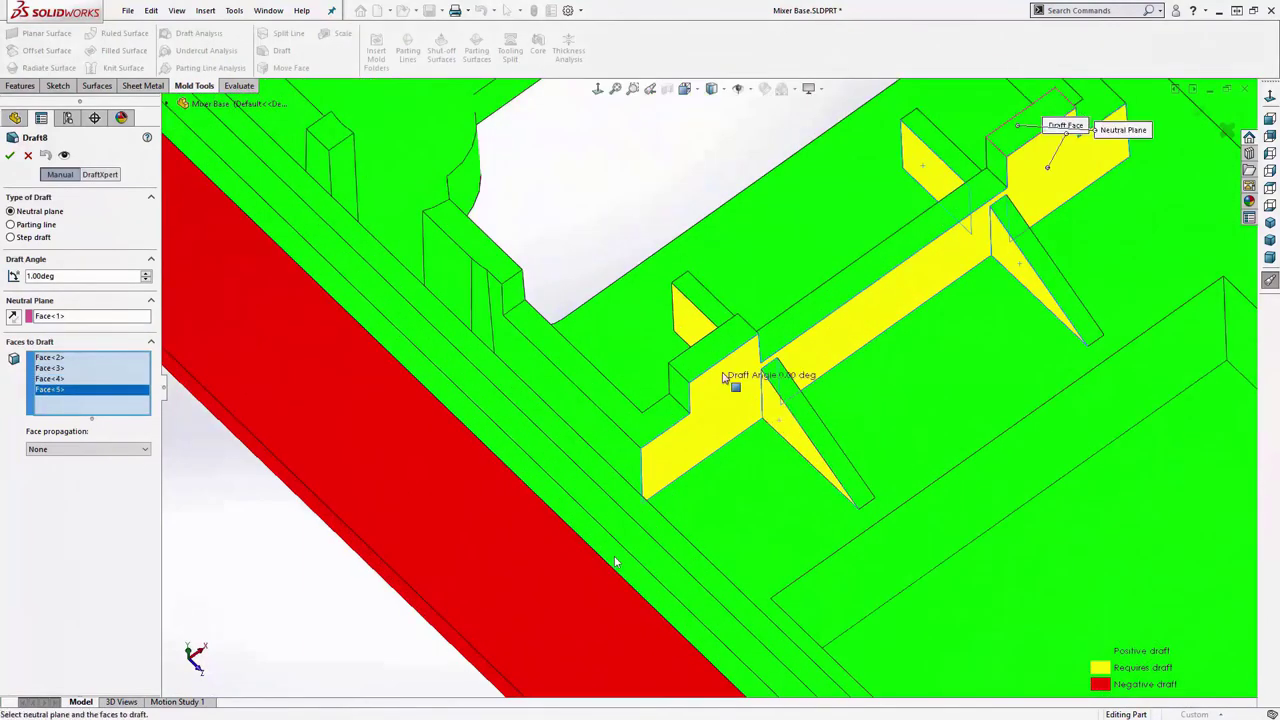
# - Add the remaining undrafted faces of both rib groups, including the gussets and rear stubs, and apply the draft
pyautogui.click(693, 332)
pyautogui.moveTo(693, 332); pyautogui.dragTo(805, 280, button='middle')
pyautogui.click(805, 283)
pyautogui.click(670, 303)
pyautogui.scroll(3, 670, 303)
pyautogui.click(769, 204)
pyautogui.moveTo(782, 208); pyautogui.dragTo(775, 295, button='middle')
pyautogui.click(846, 263)
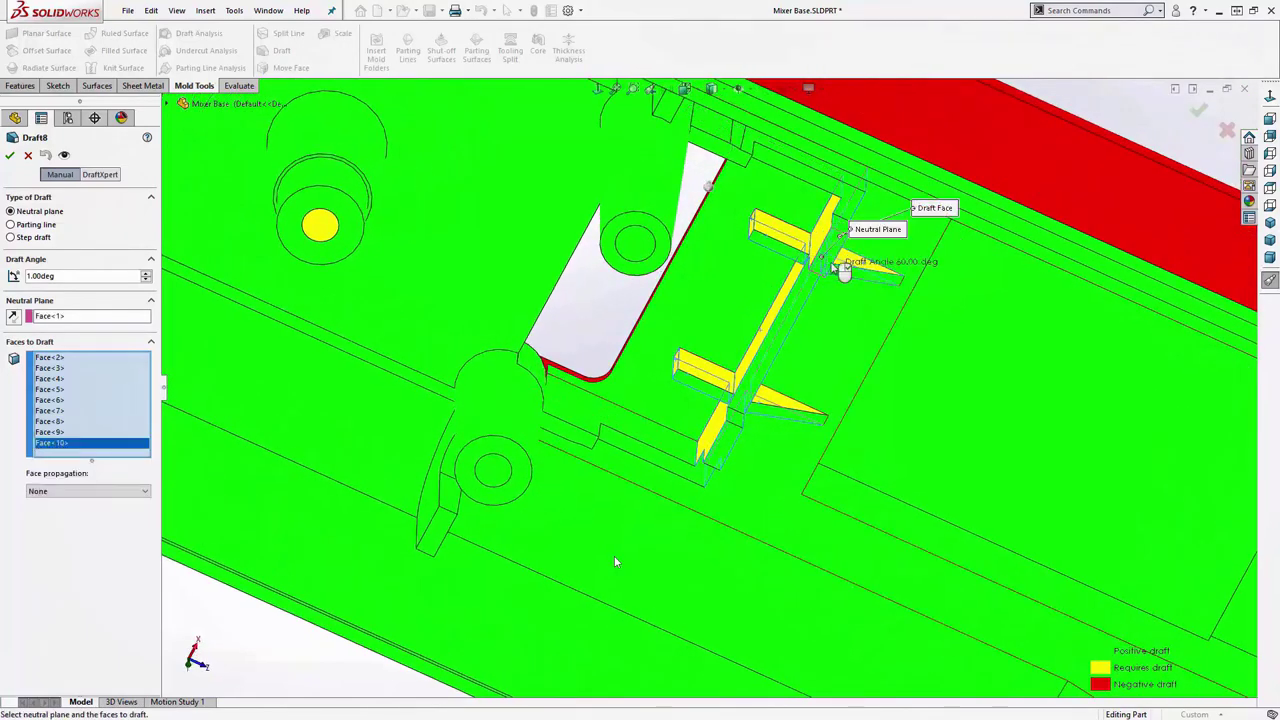
pyautogui.click(778, 242)
pyautogui.click(768, 388)
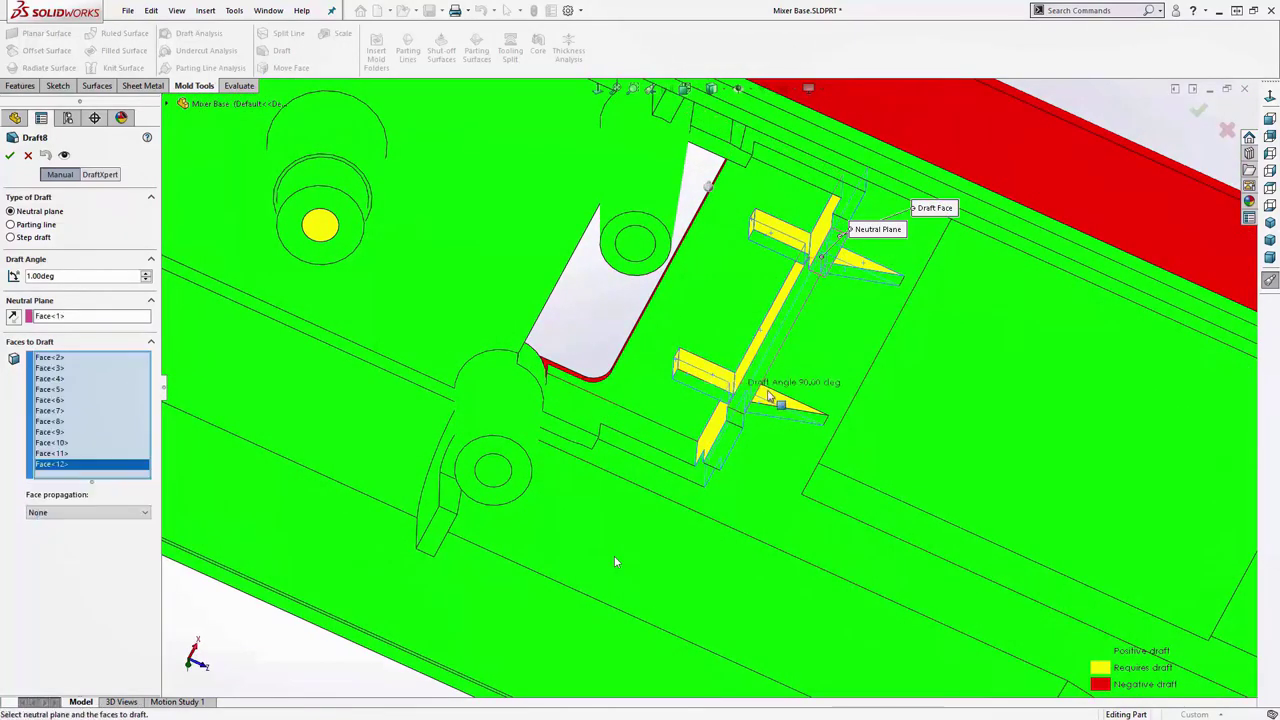
pyautogui.click(782, 405)
pyautogui.rightClick(786, 407)
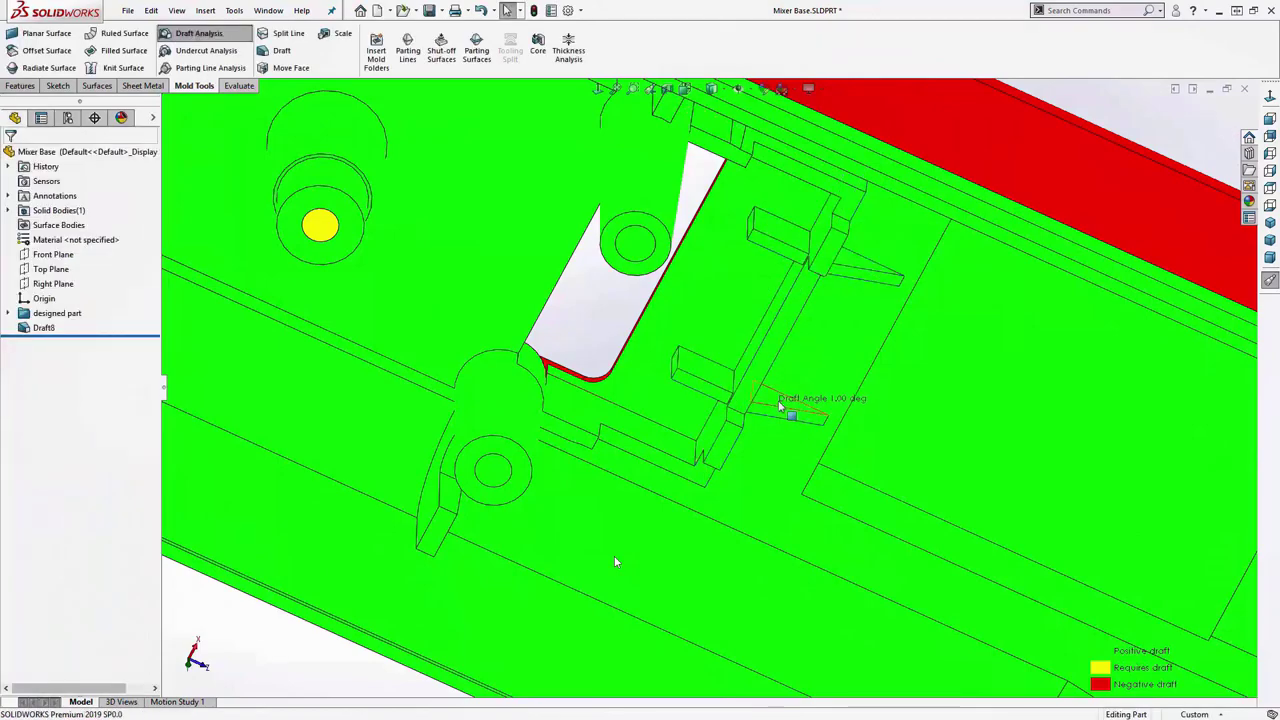
# - Check the drafted ribs, turn off the draft analysis display, and save the part
pyautogui.moveTo(784, 406); pyautogui.dragTo(722, 256, button='middle')
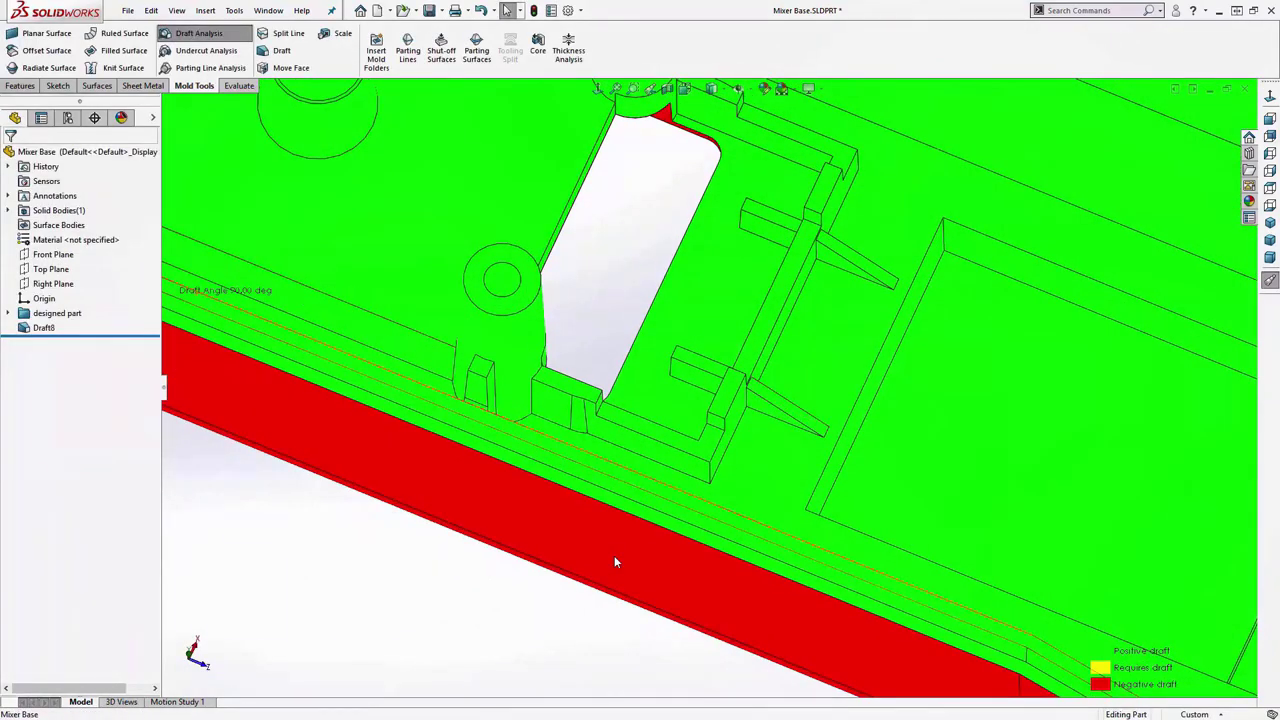
pyautogui.hotkey('ctrl', '7')
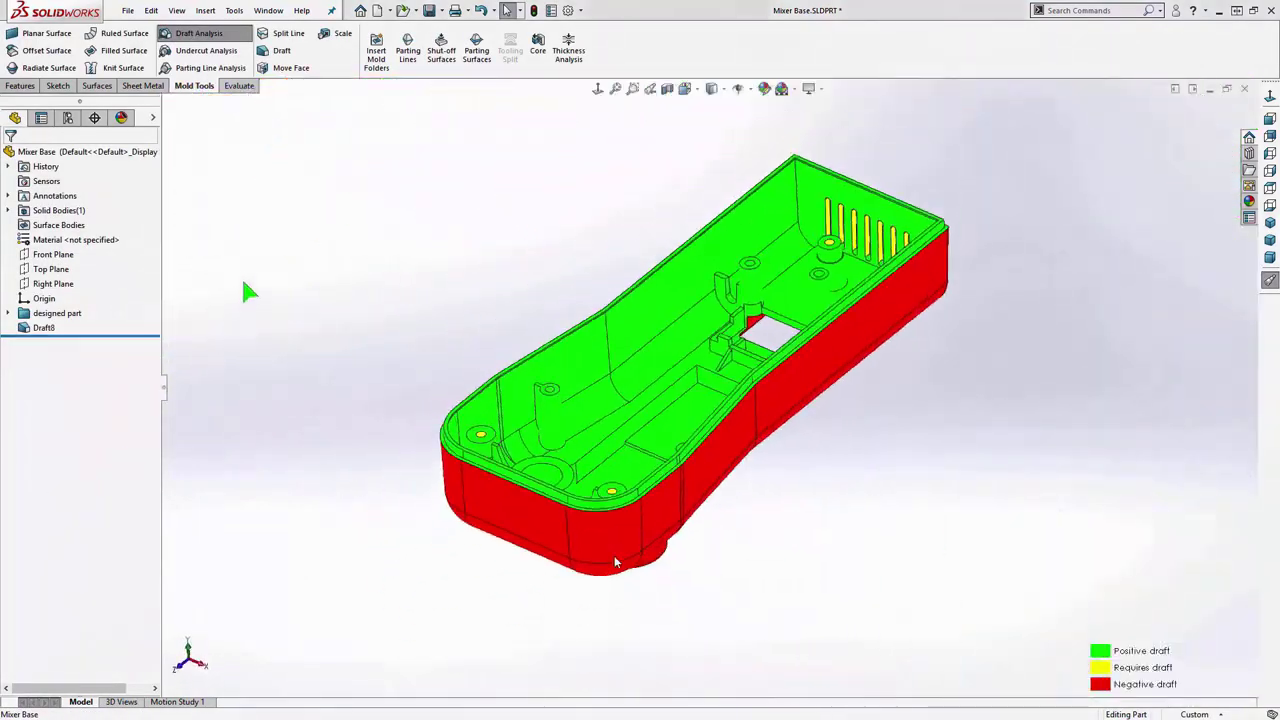
pyautogui.click(199, 33)
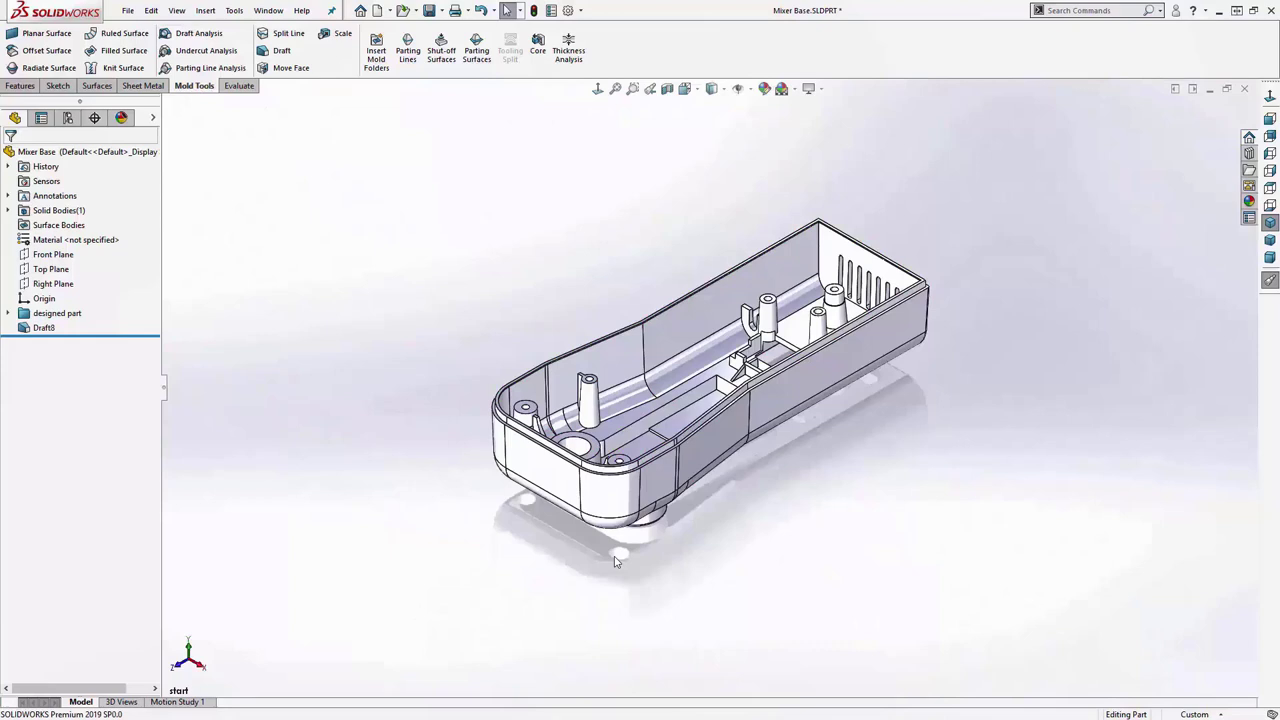
pyautogui.hotkey('ctrl', 's')
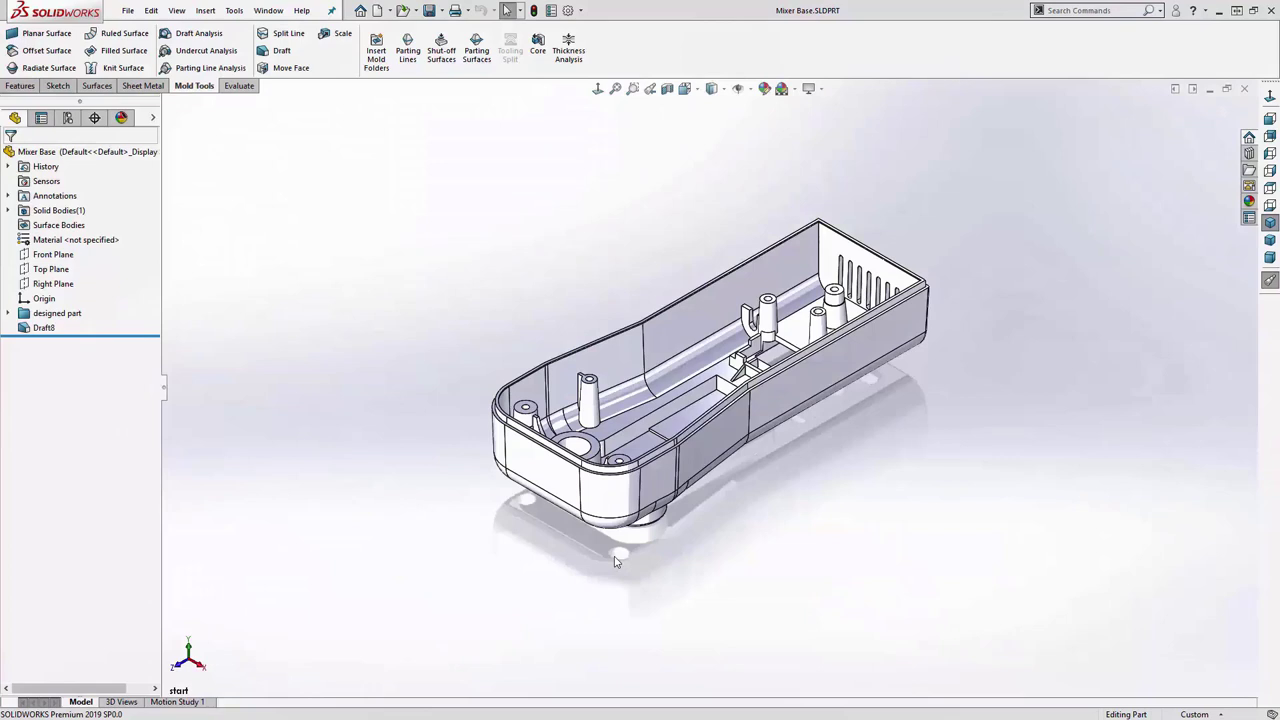
# - Run an undercut analysis using a boss's top face as the pull direction and examine the vent slots on the end wall
pyautogui.click(208, 52)
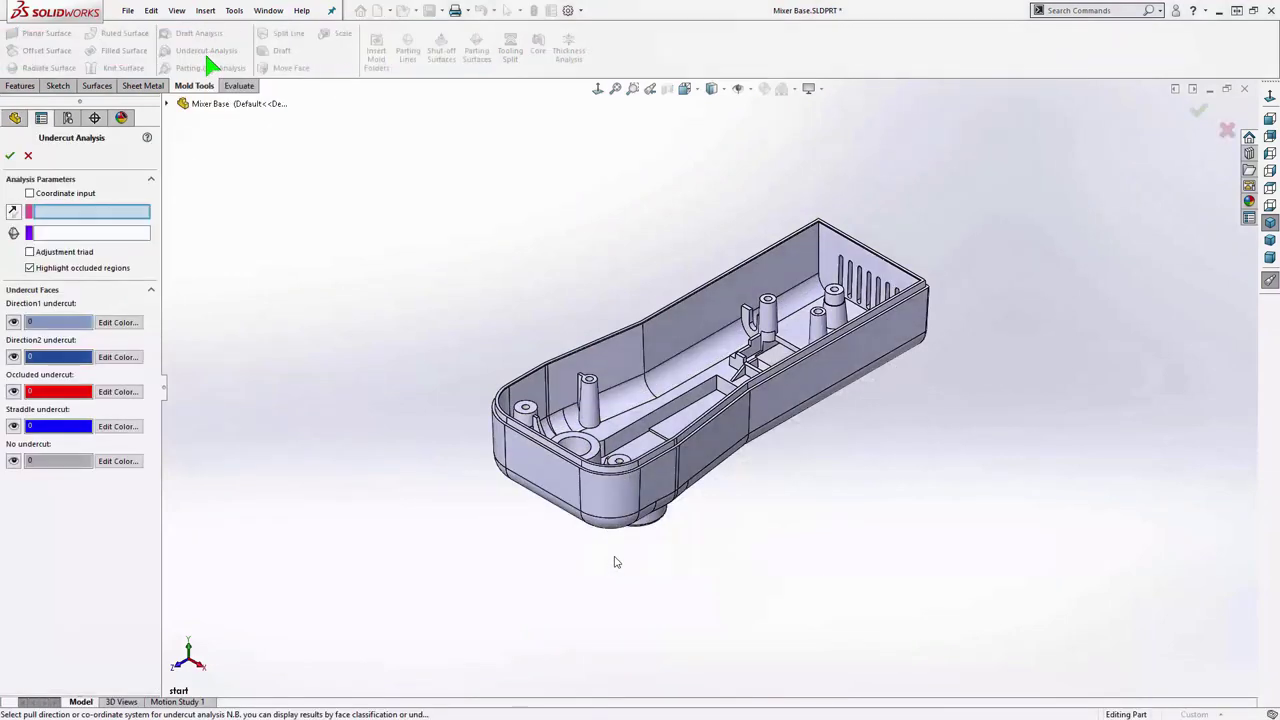
pyautogui.hotkey('ctrl', '7')
pyautogui.scroll(-5, 758, 285)
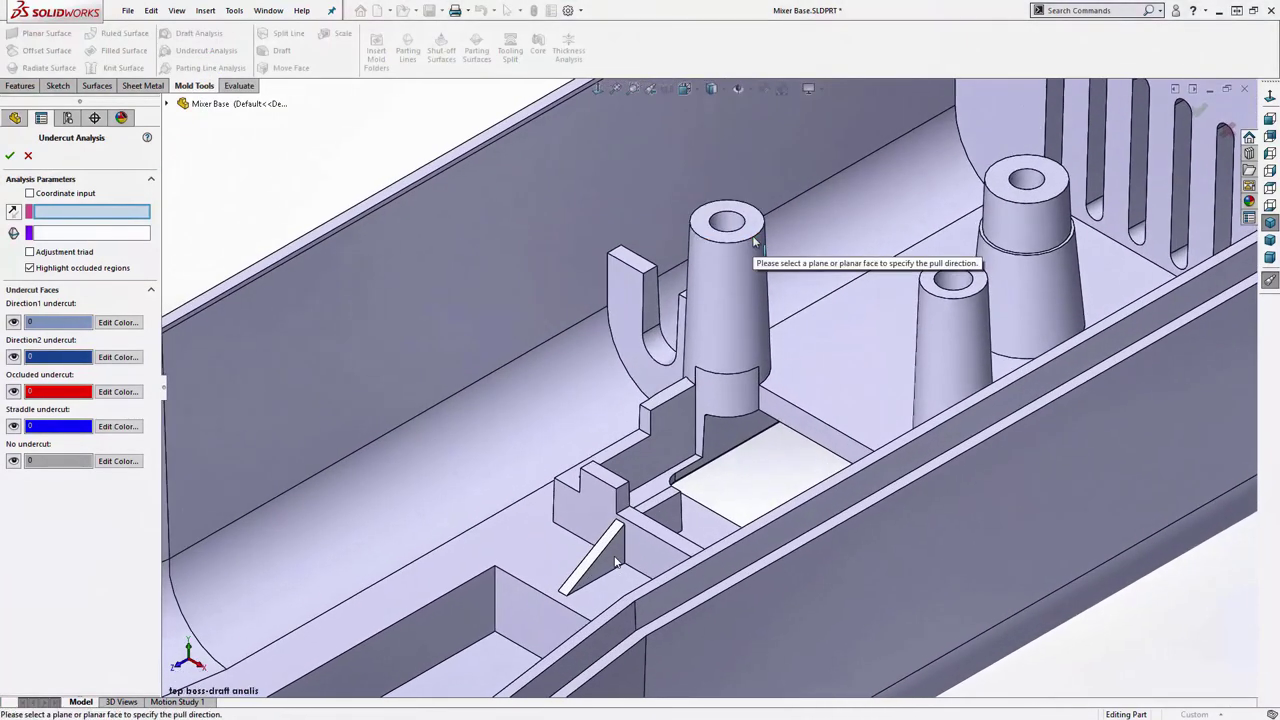
pyautogui.click(752, 230)
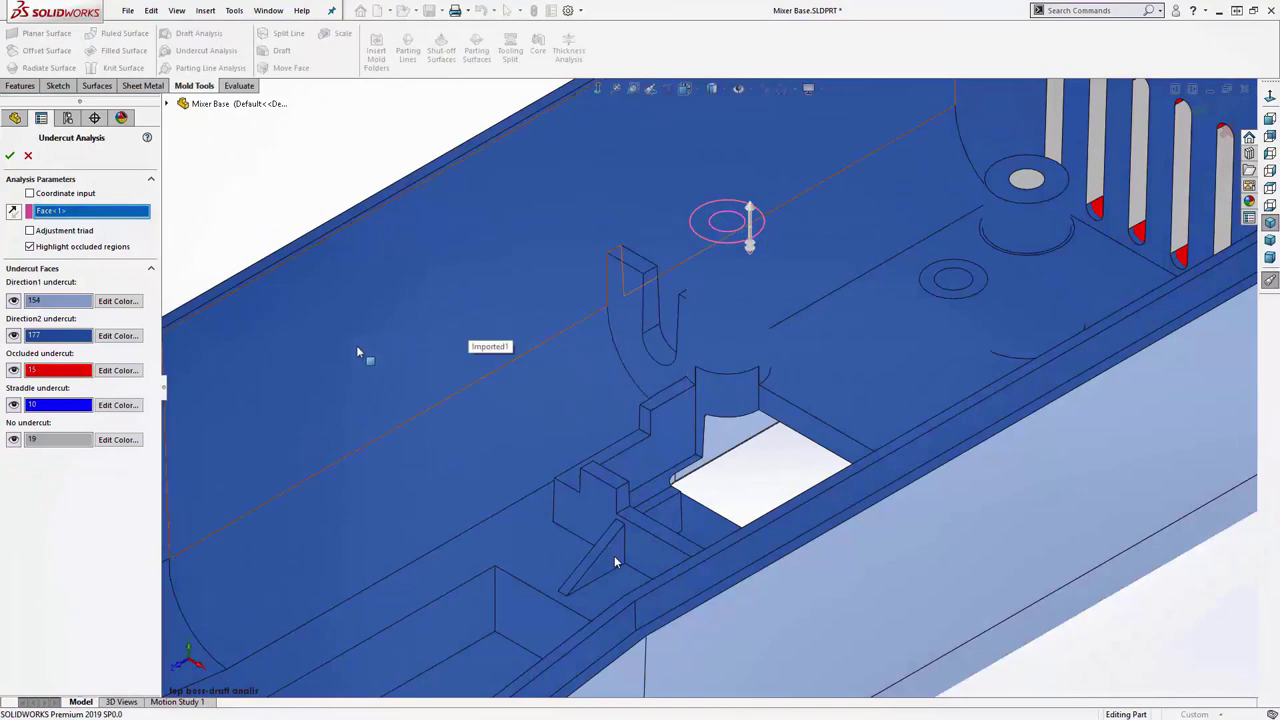
pyautogui.hotkey('ctrl', '7')
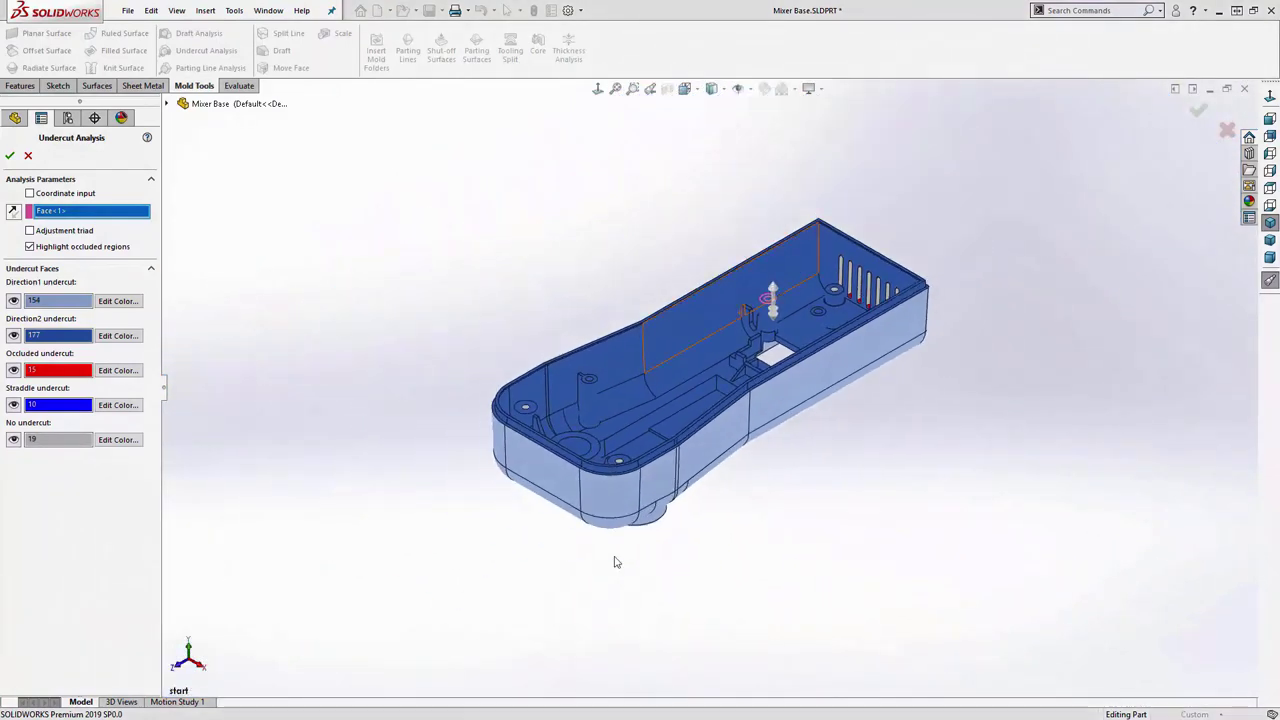
pyautogui.hotkey('ctrl', 'shift', 'z')
pyautogui.hotkey('ctrl', 'shift', 'z')
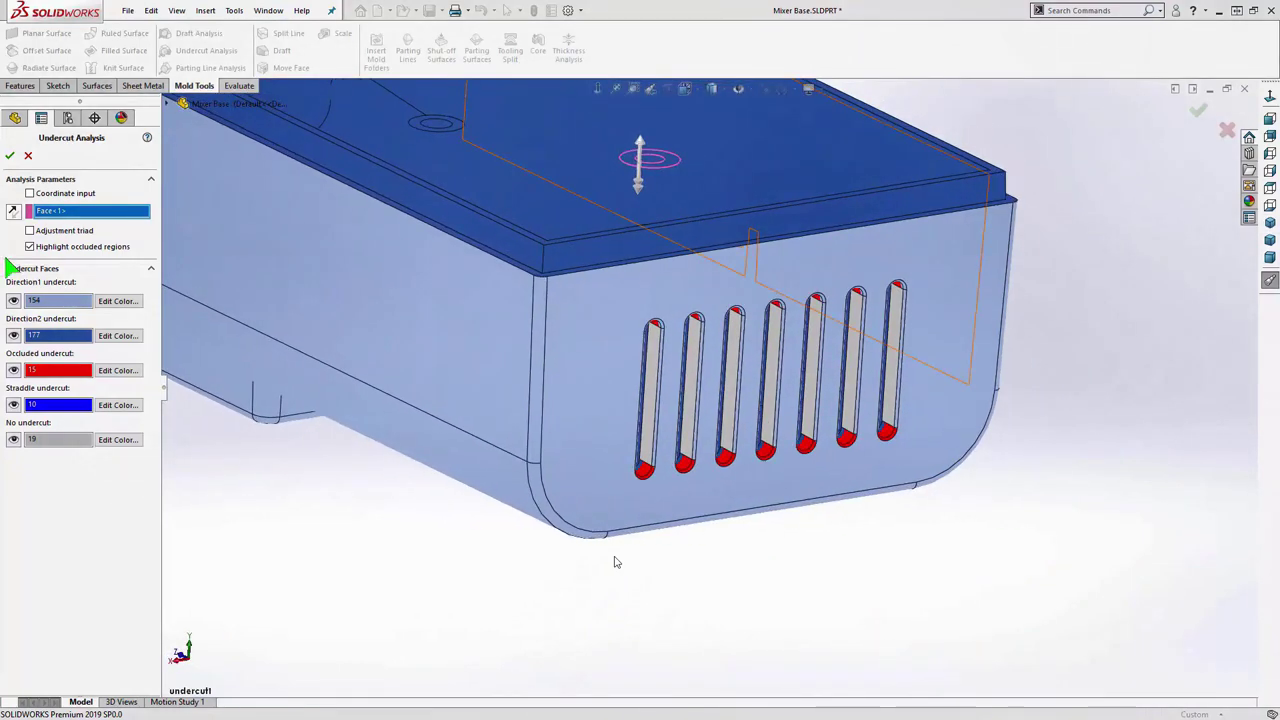
pyautogui.press('Return')
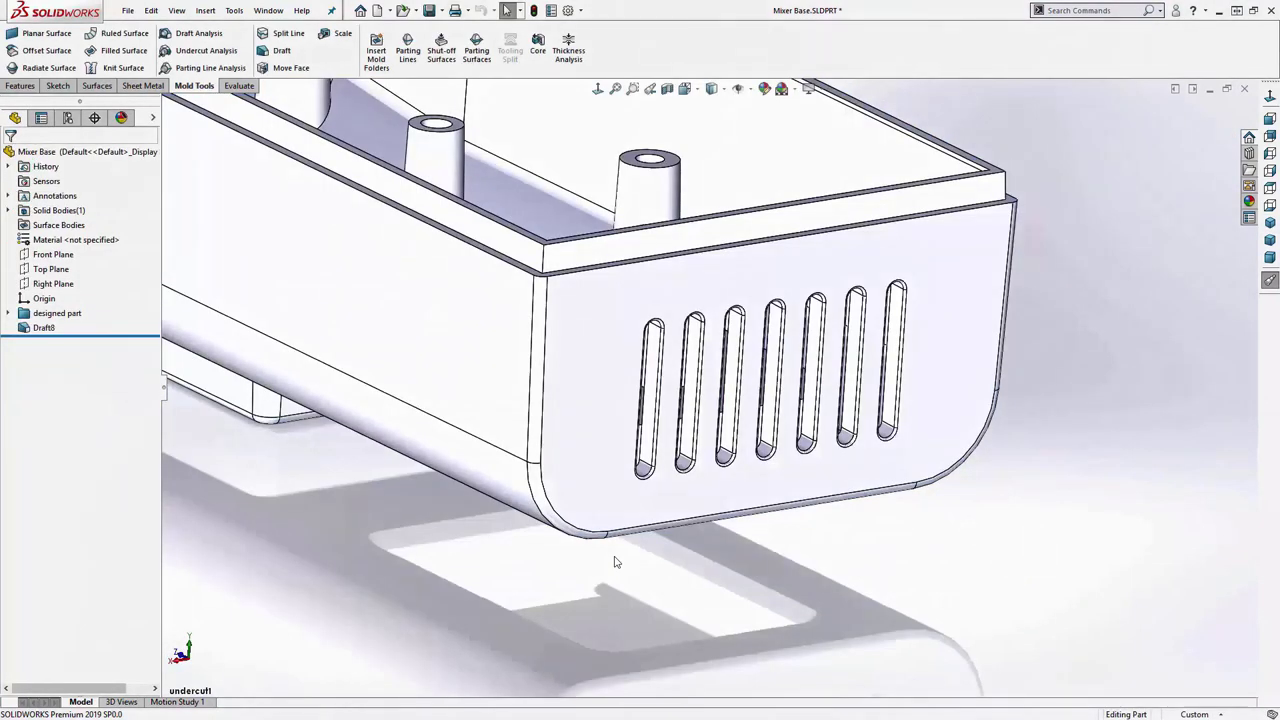
# - Scale the mixer base uniformly about its centroid by a factor of 1.03
pyautogui.hotkey('ctrl', 'shift', 'z')
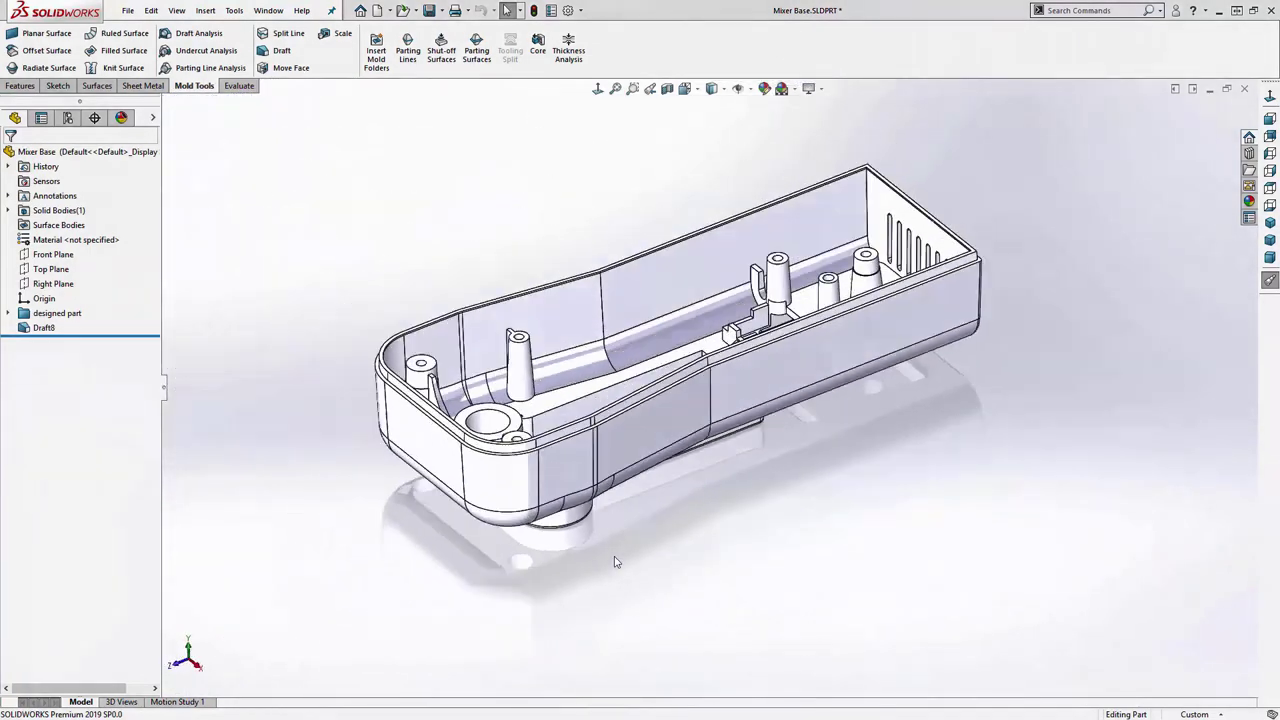
pyautogui.hotkey('ctrl', 'shift', 'z')
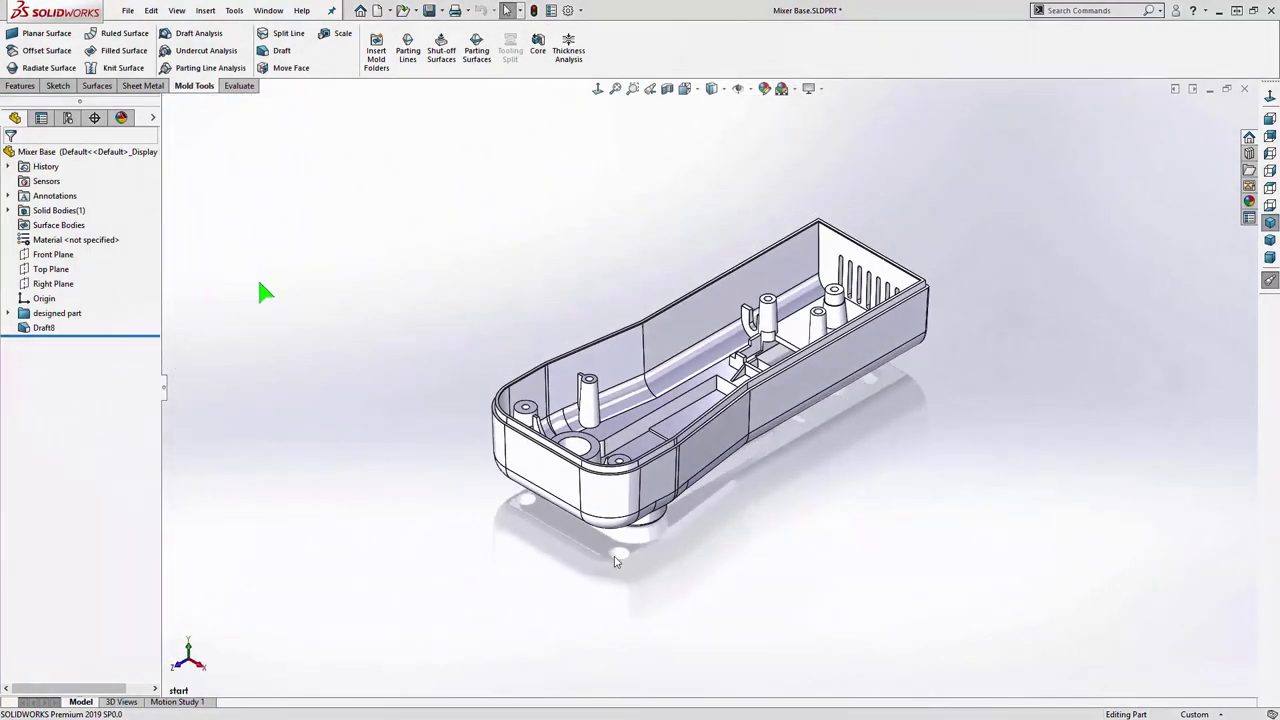
pyautogui.press('s')
pyautogui.click(288, 314)
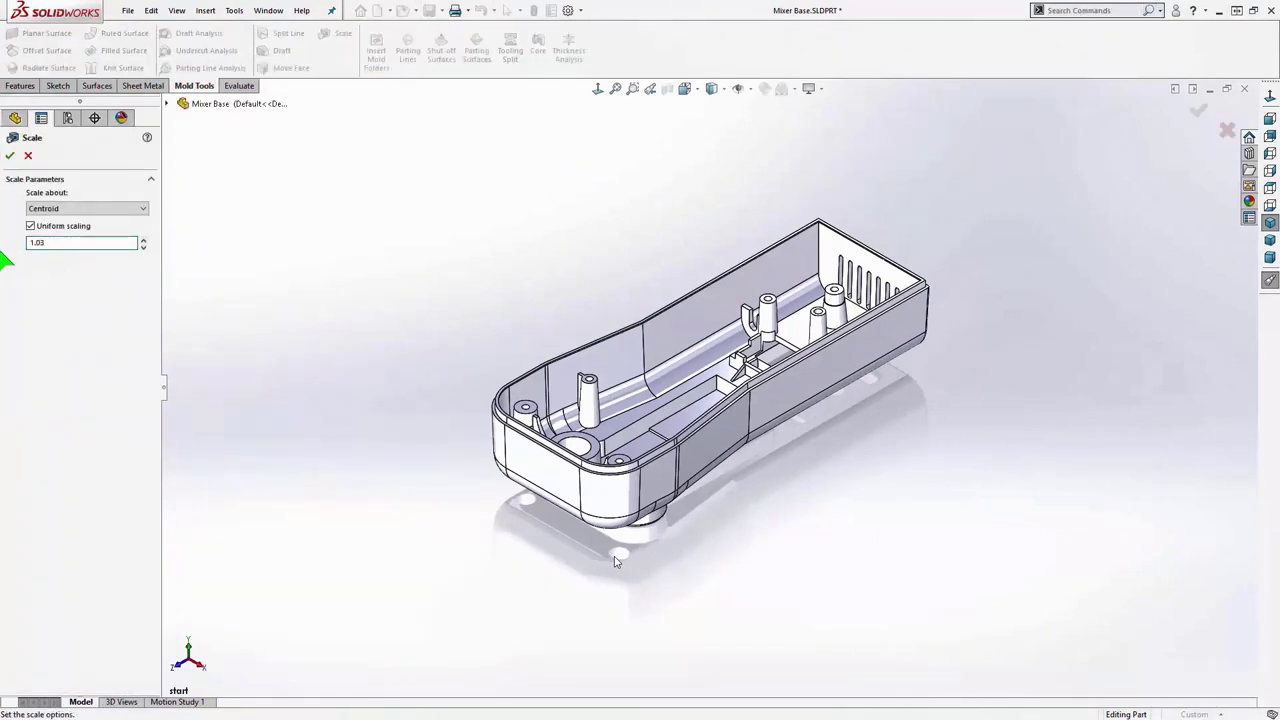
pyautogui.click(10, 156)
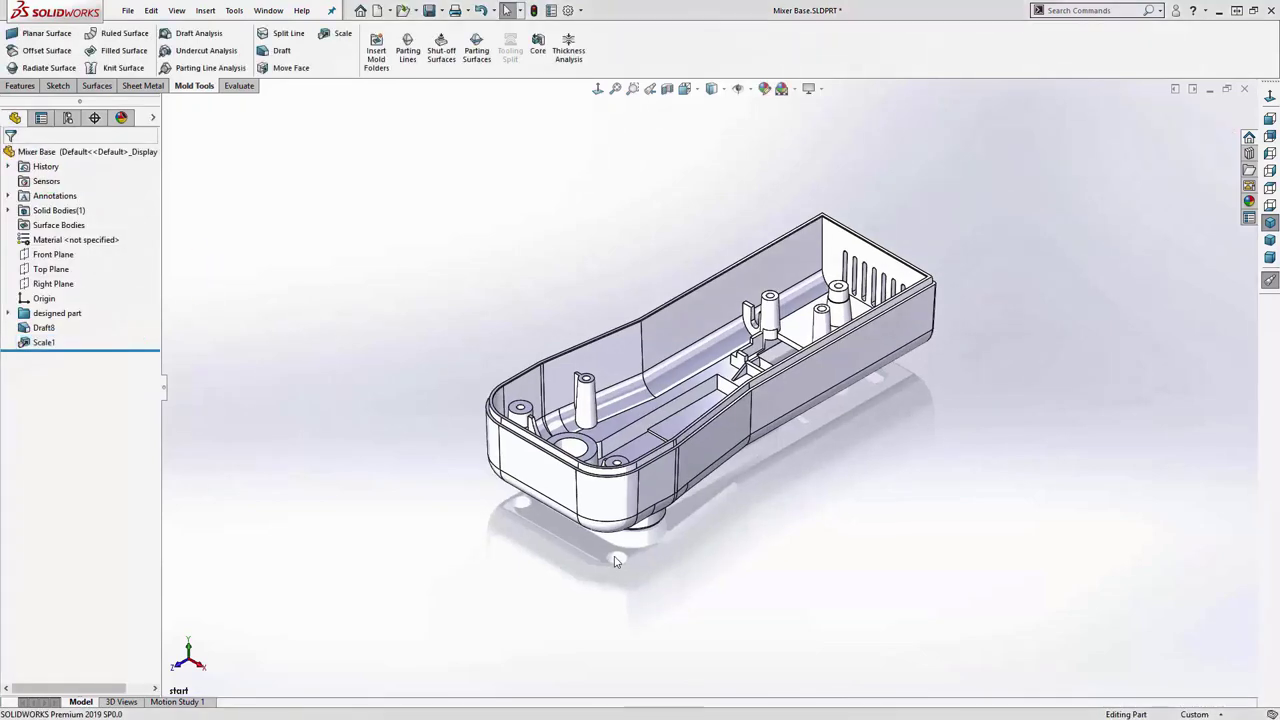
# - Create a parting line with a boss's top face as the pull direction and a 1° draft analysis, keeping the core/cavity split
pyautogui.press('s')
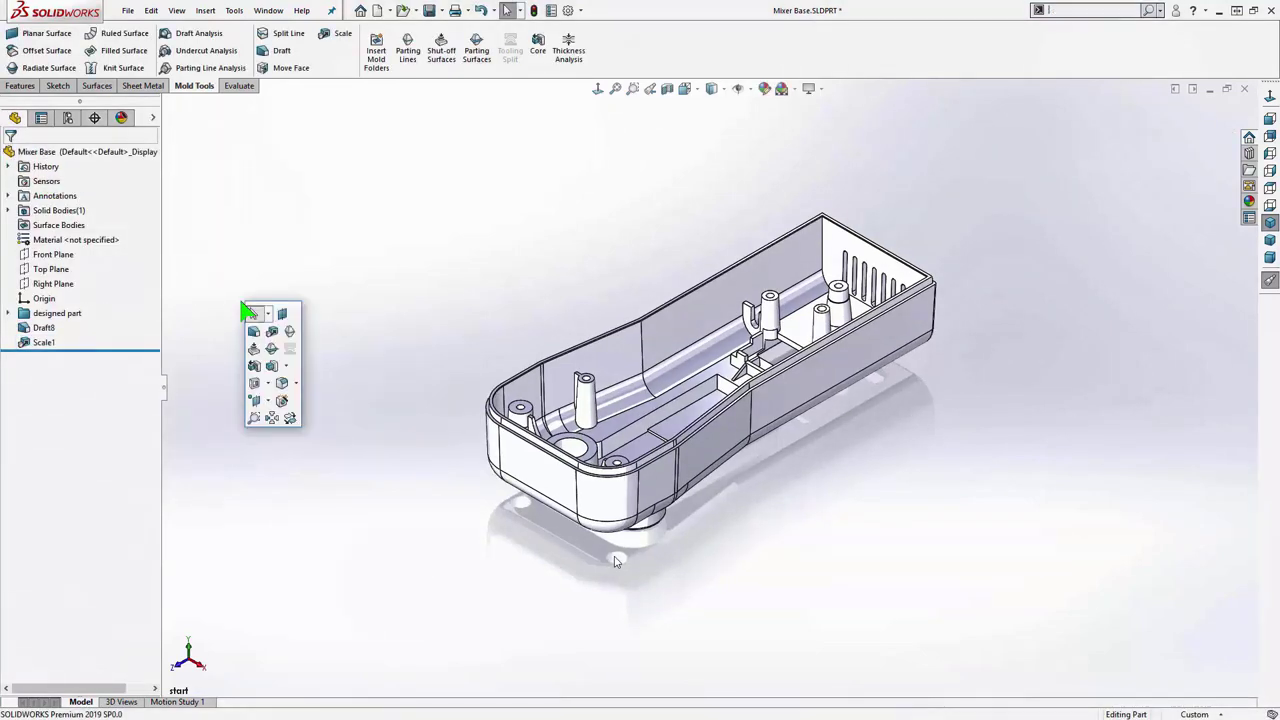
pyautogui.click(289, 332)
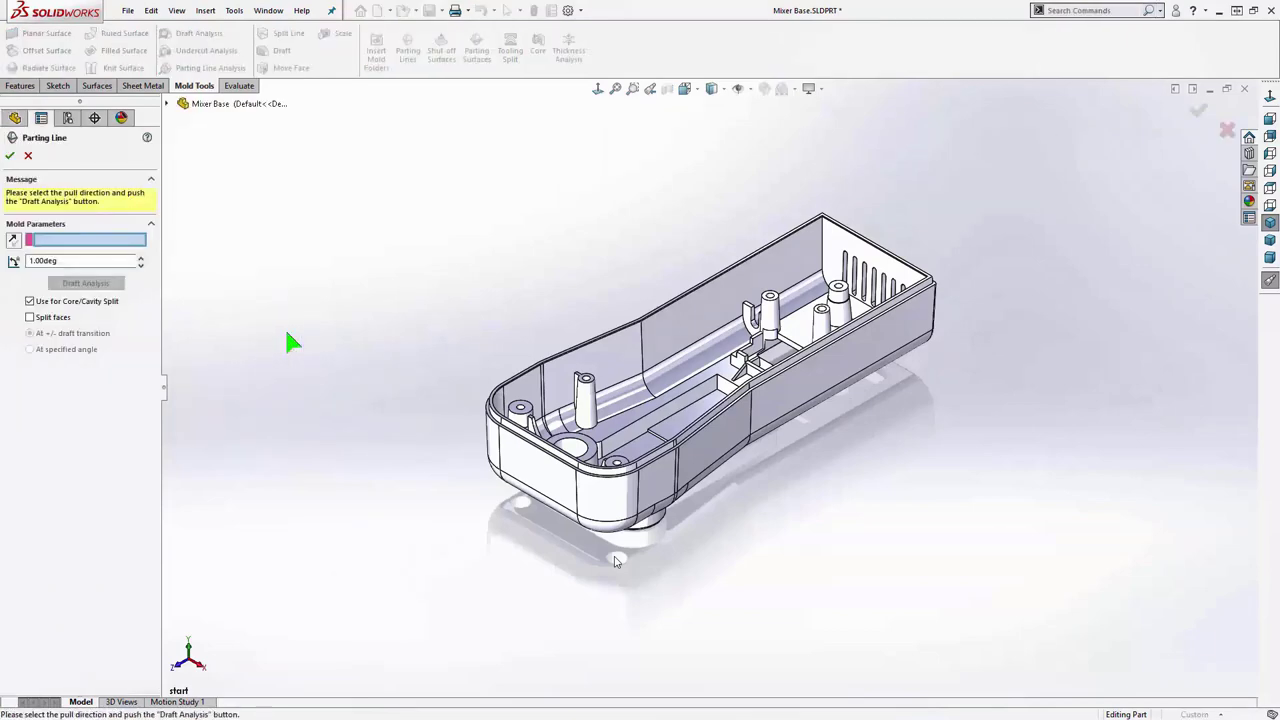
pyautogui.scroll(-8, 779, 321)
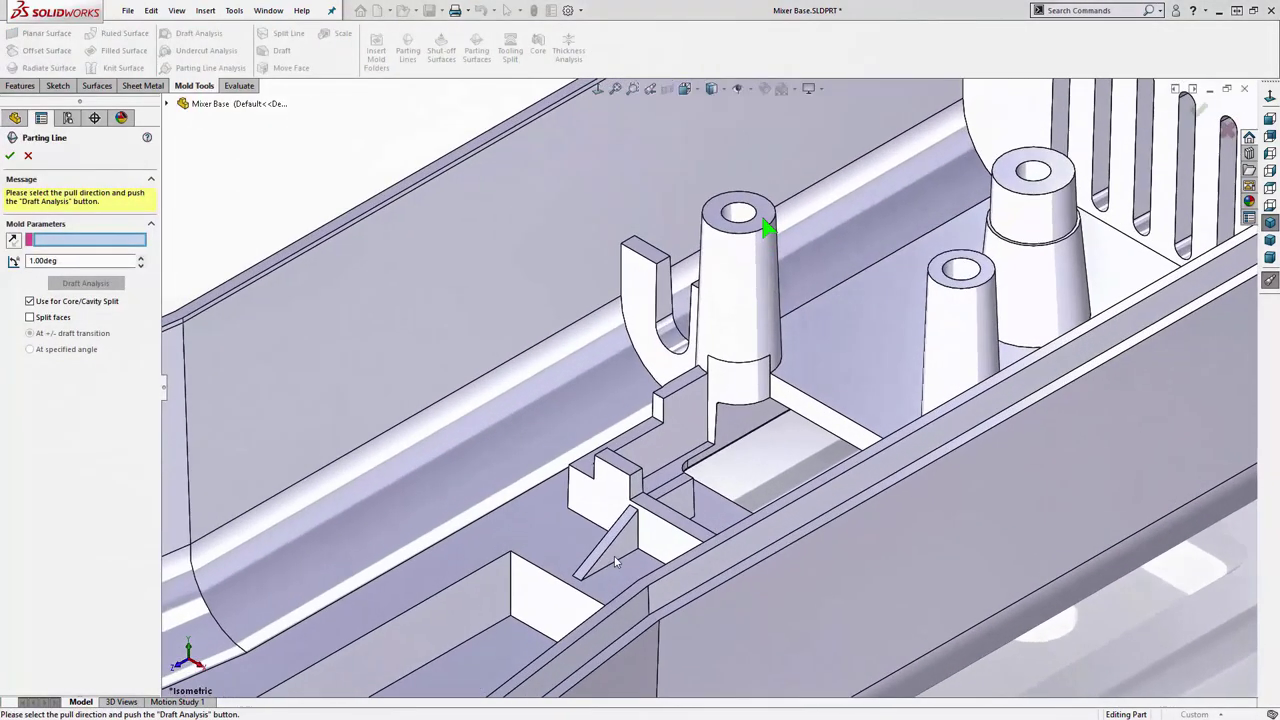
pyautogui.click(765, 222)
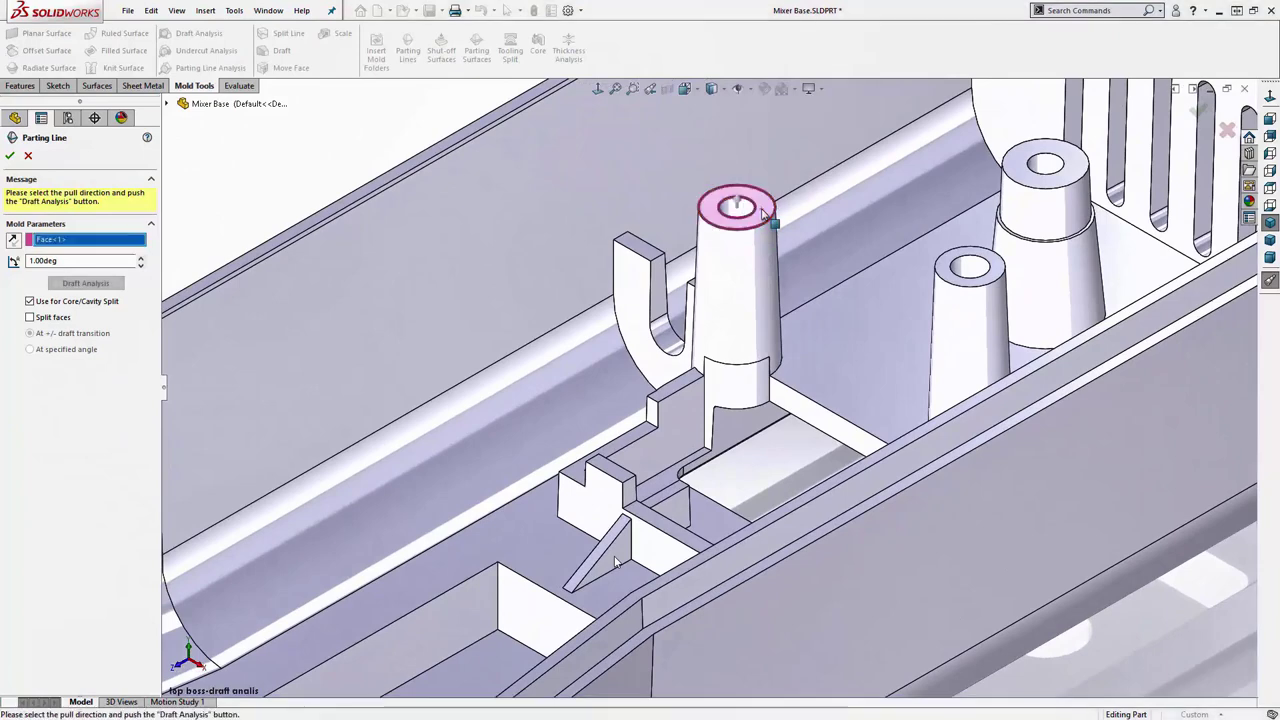
pyautogui.click(86, 283)
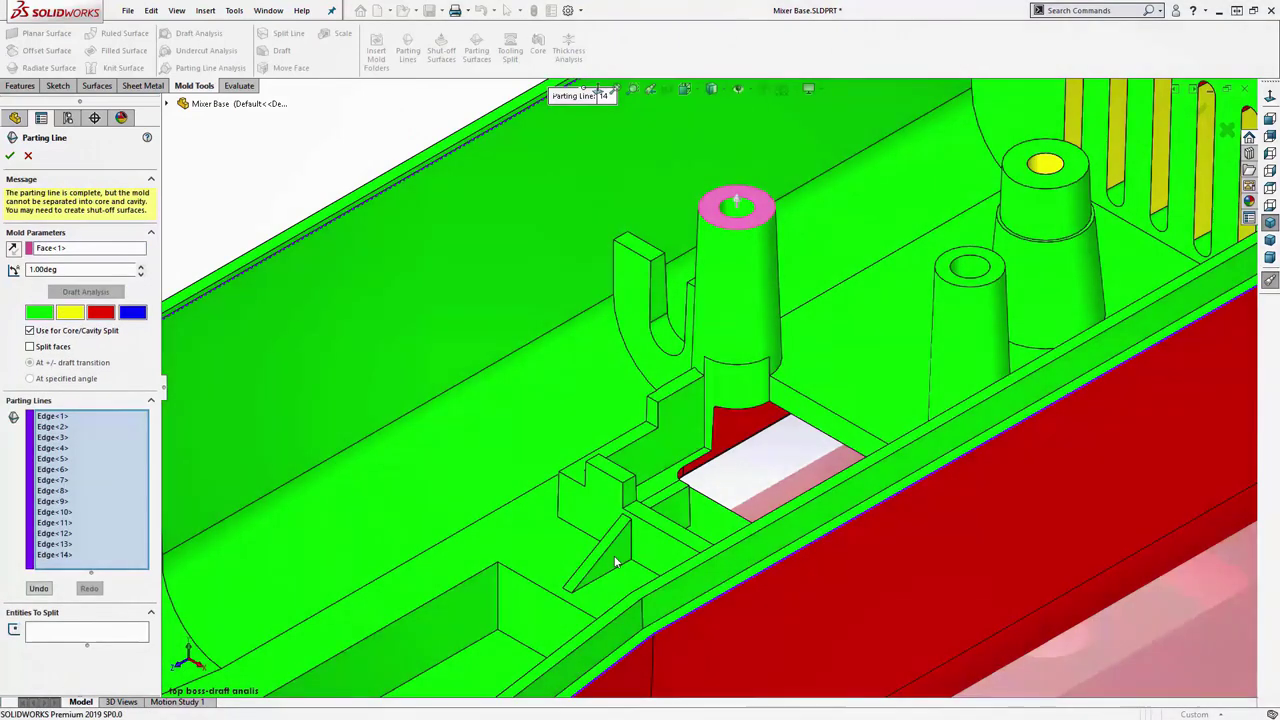
pyautogui.hotkey('ctrl', 'shift', 'z')
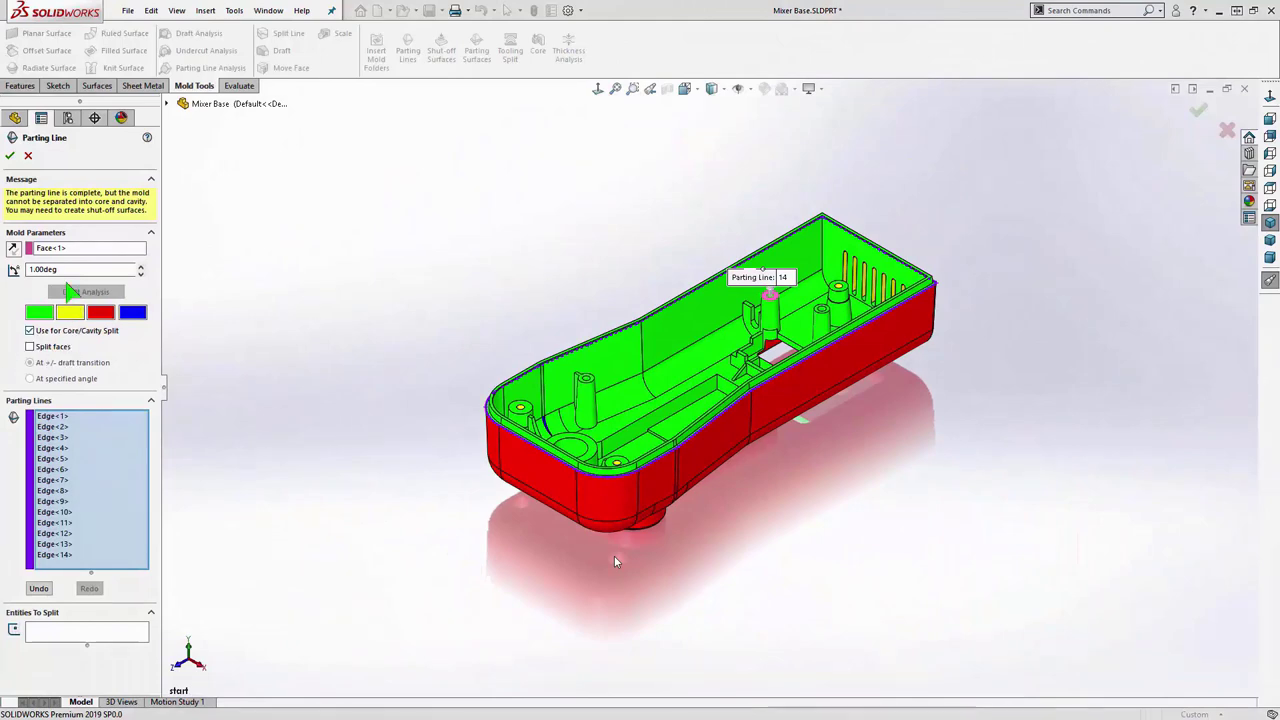
pyautogui.press('Return')
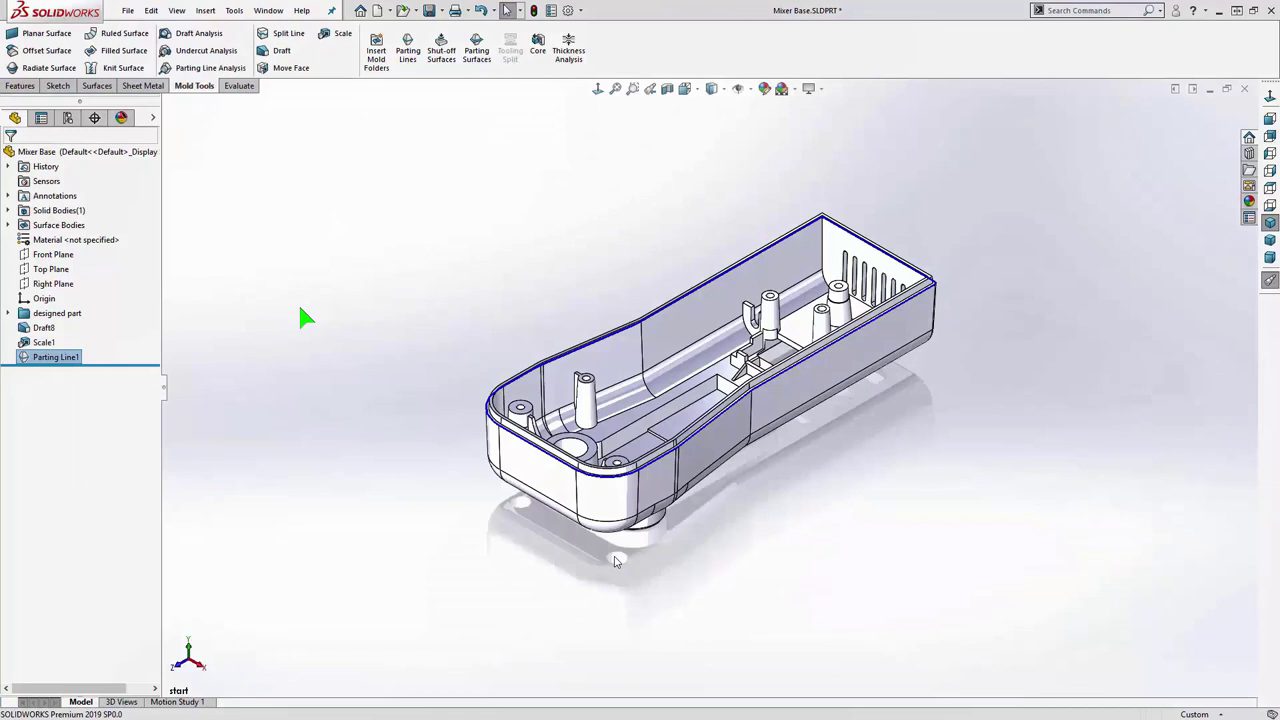
# - Start the shut-off surfaces and set the patch of the rectangular floor opening beside the central boss to Tangent
pyautogui.press('s')
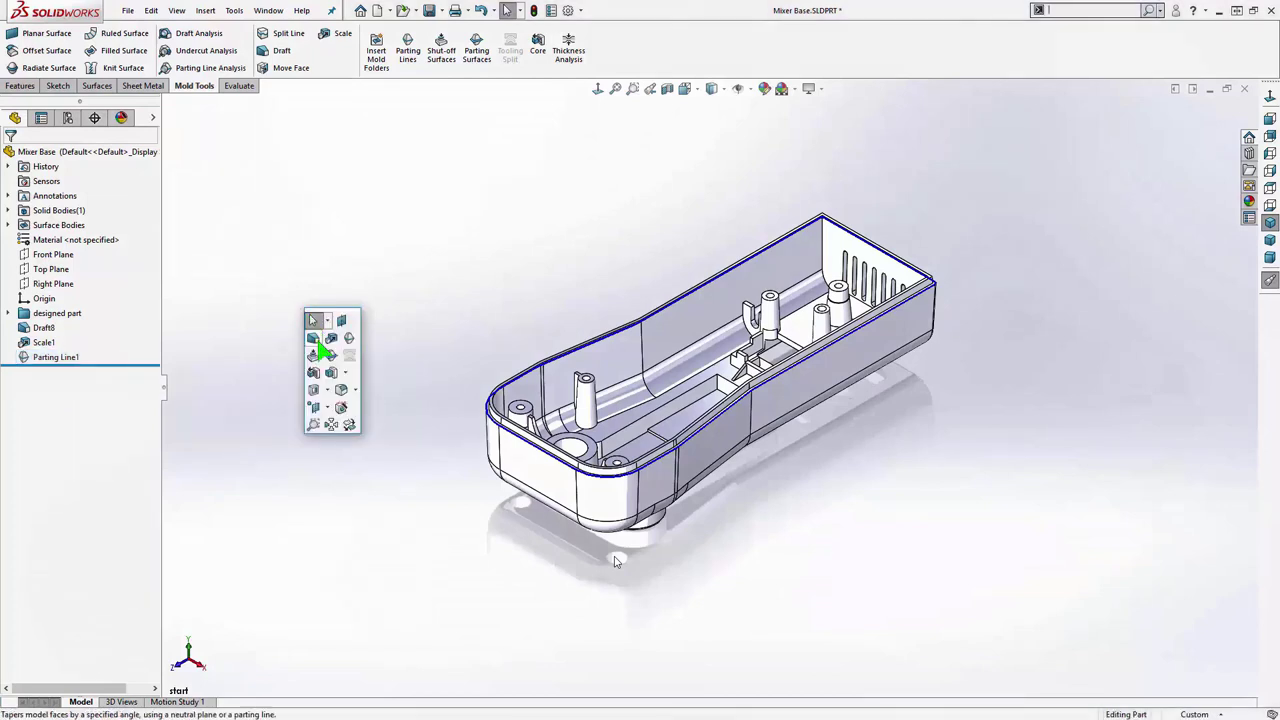
pyautogui.click(322, 353)
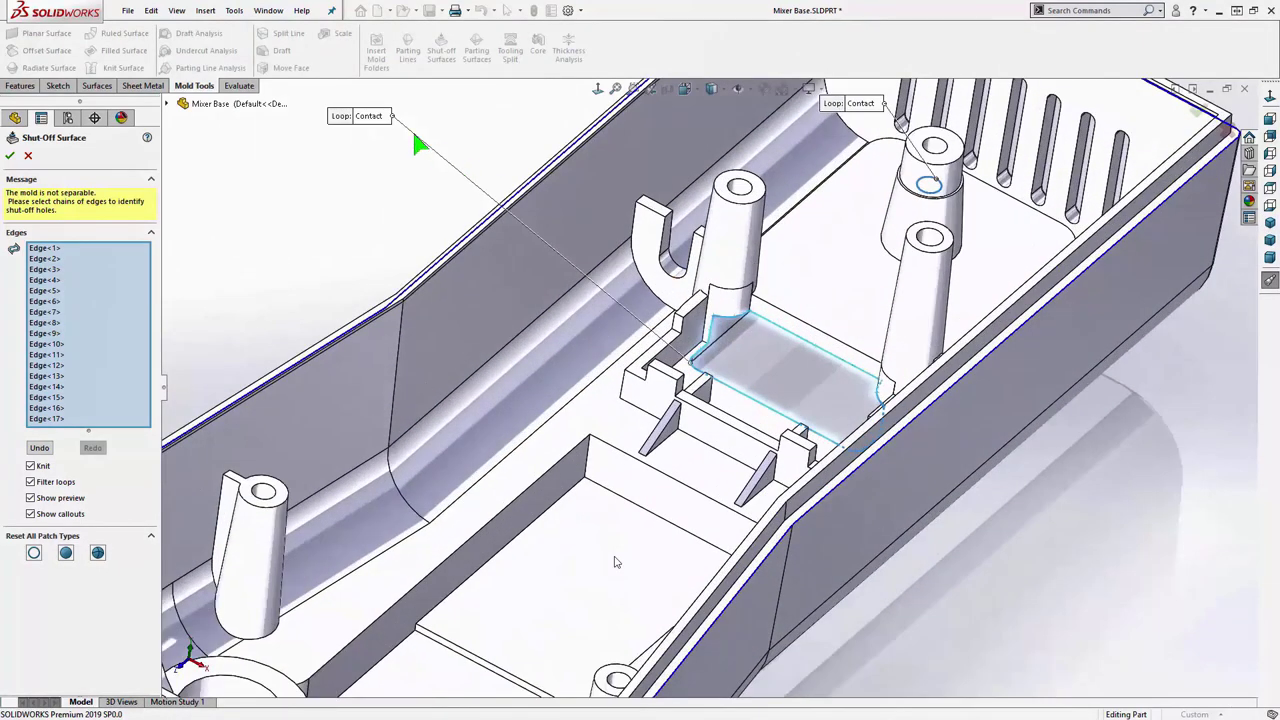
pyautogui.click(380, 119)
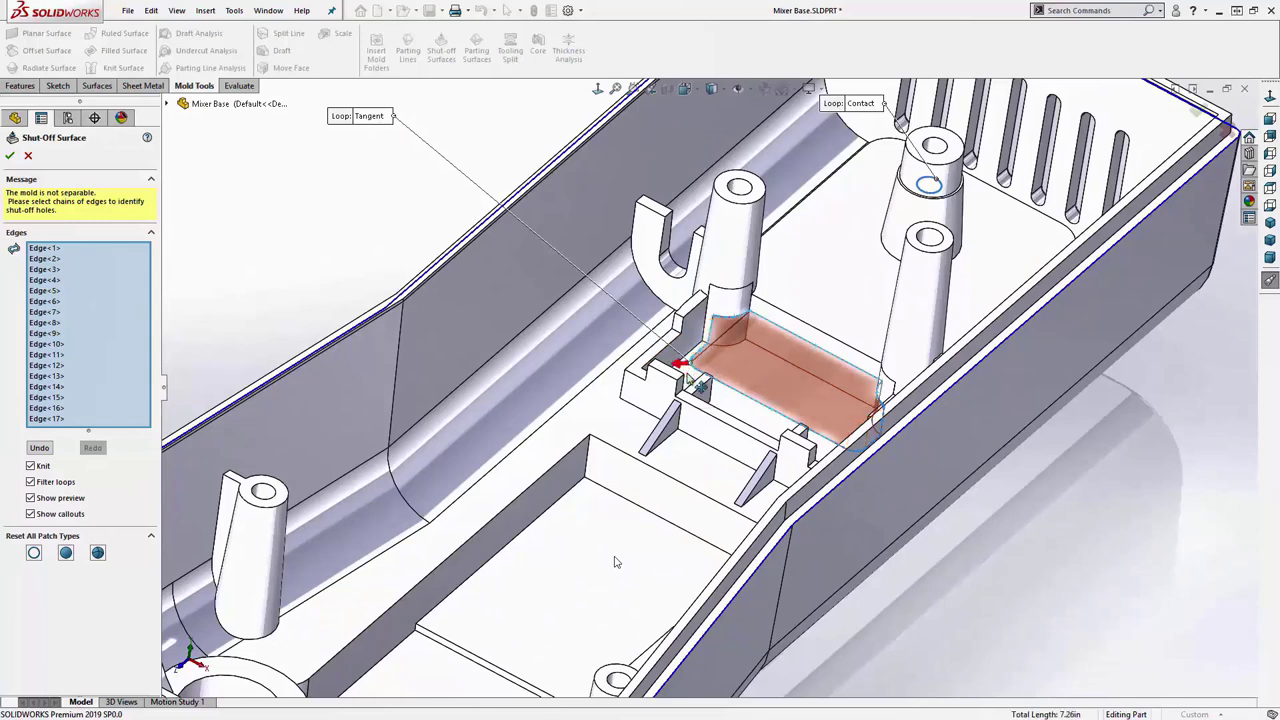
# - Add the inner edge loops of all seven end-wall vent slots to the shut-offs as contact patches, and create the shut-off surfaces
pyautogui.scroll(3, 615, 562)
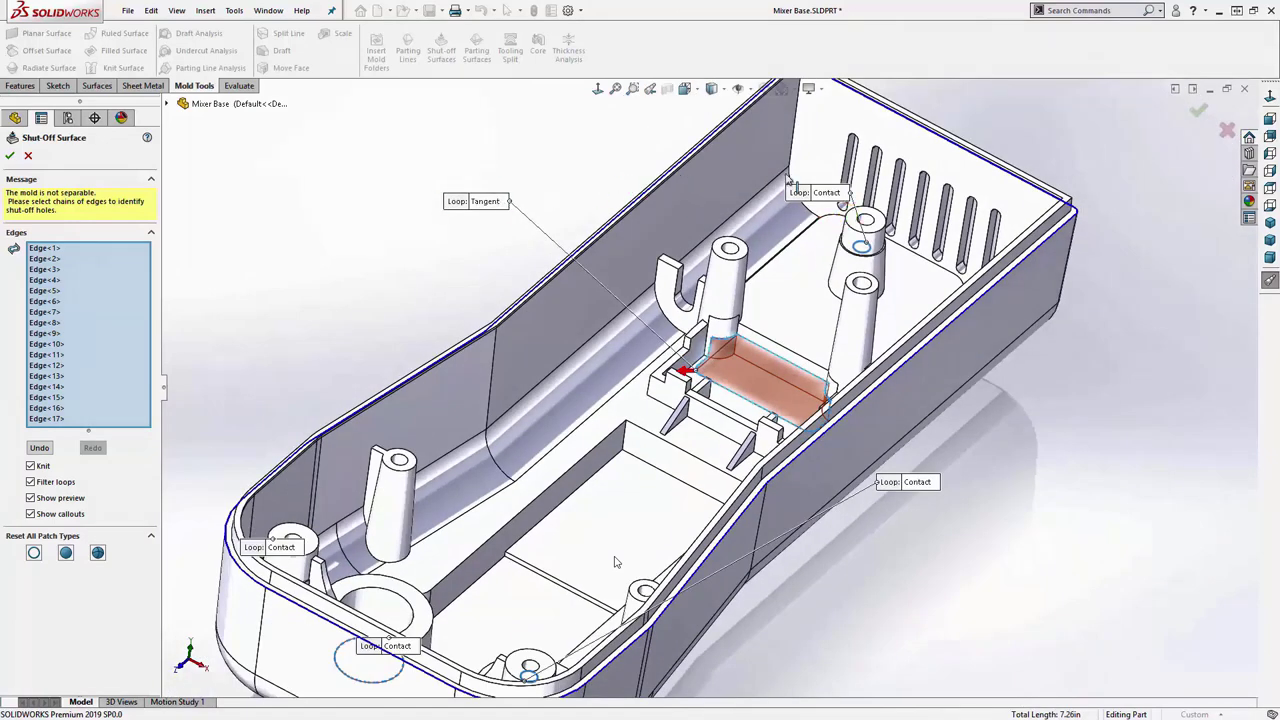
pyautogui.scroll(-5, 846, 172)
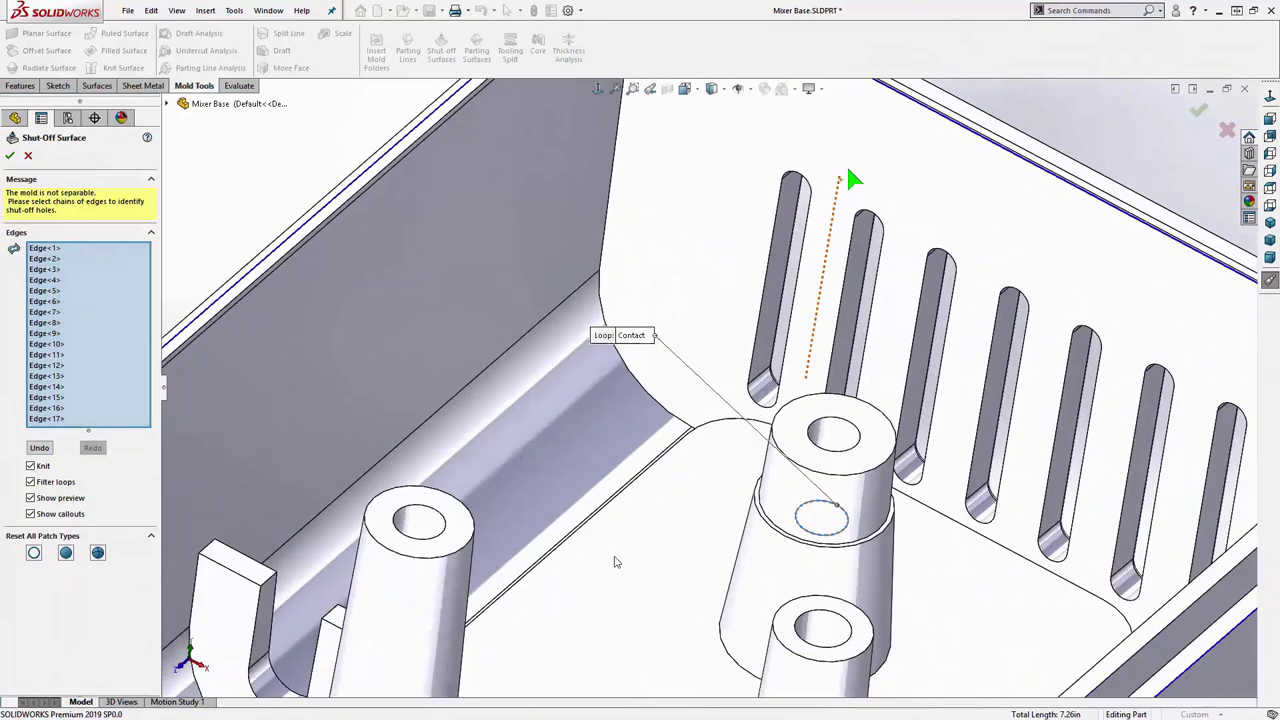
pyautogui.rightClick(811, 220)
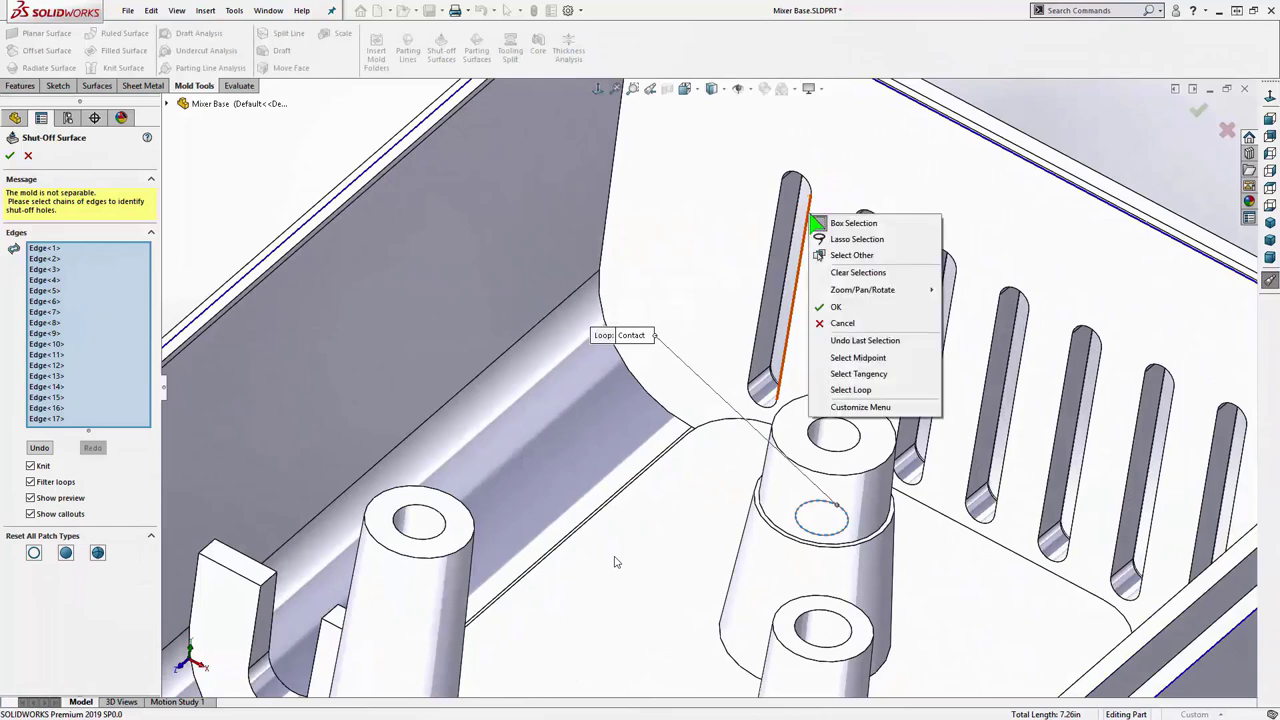
pyautogui.click(876, 374)
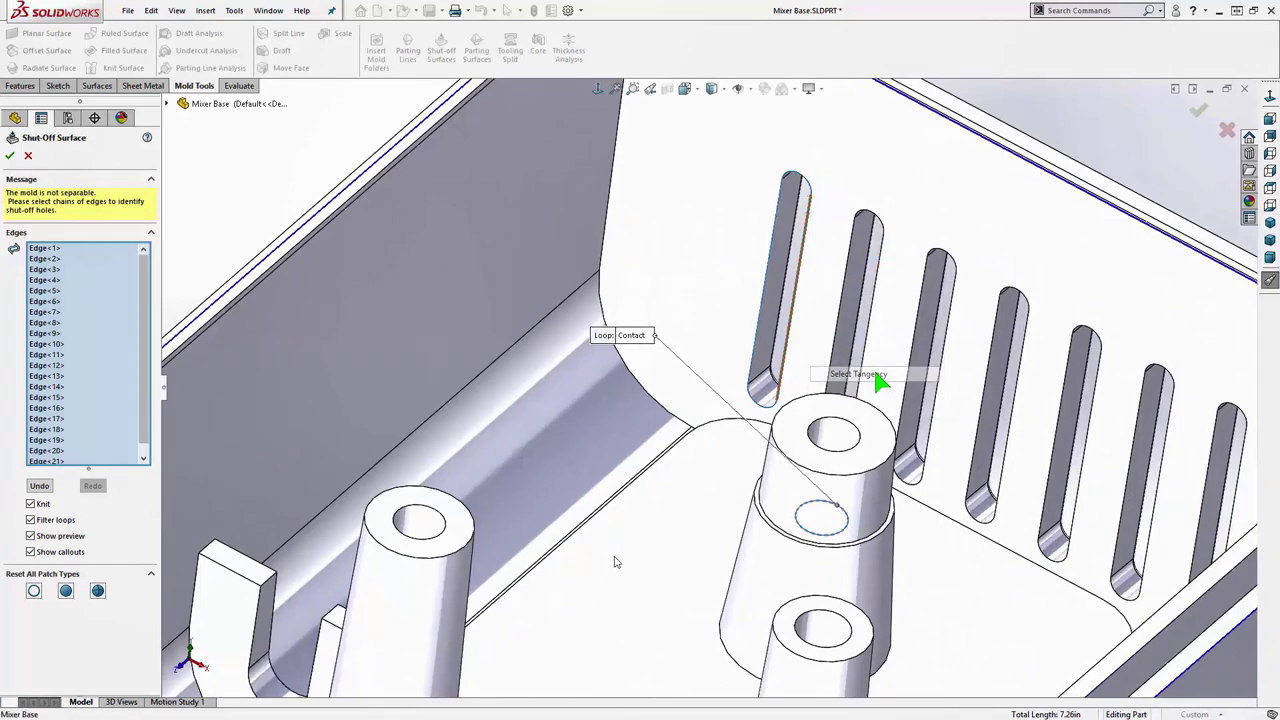
pyautogui.rightClick(840, 325)
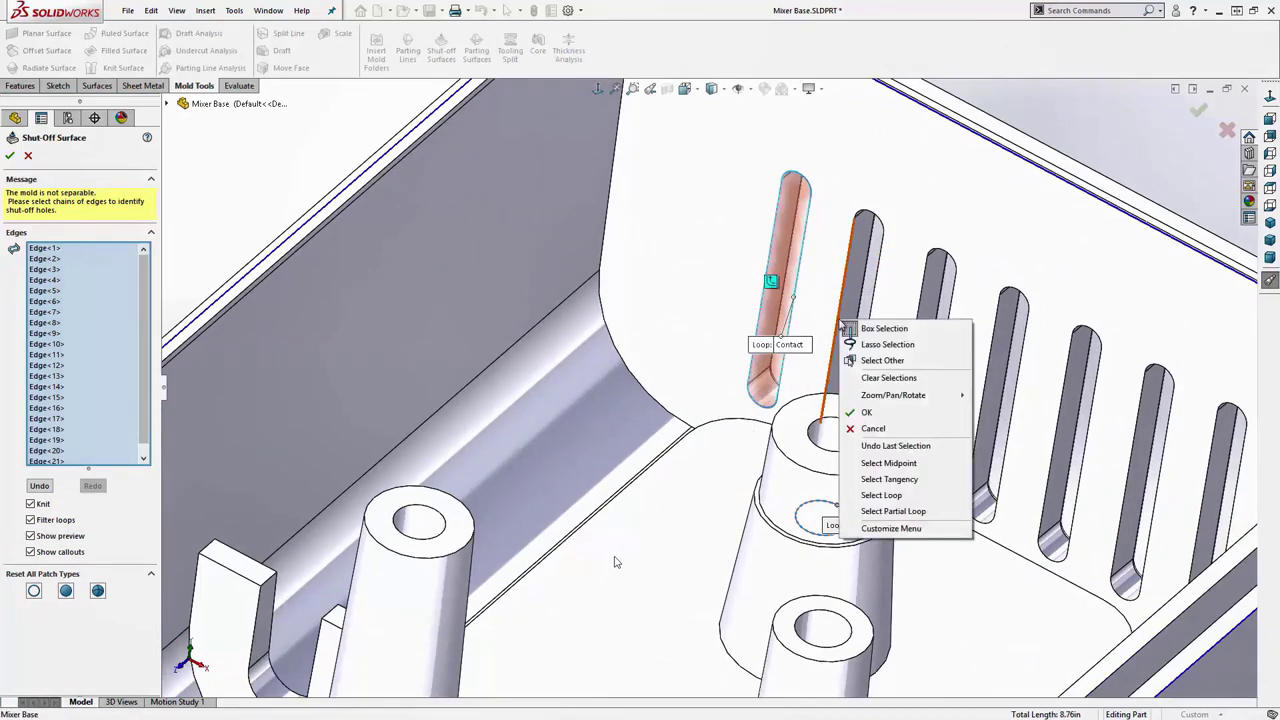
pyautogui.click(890, 479)
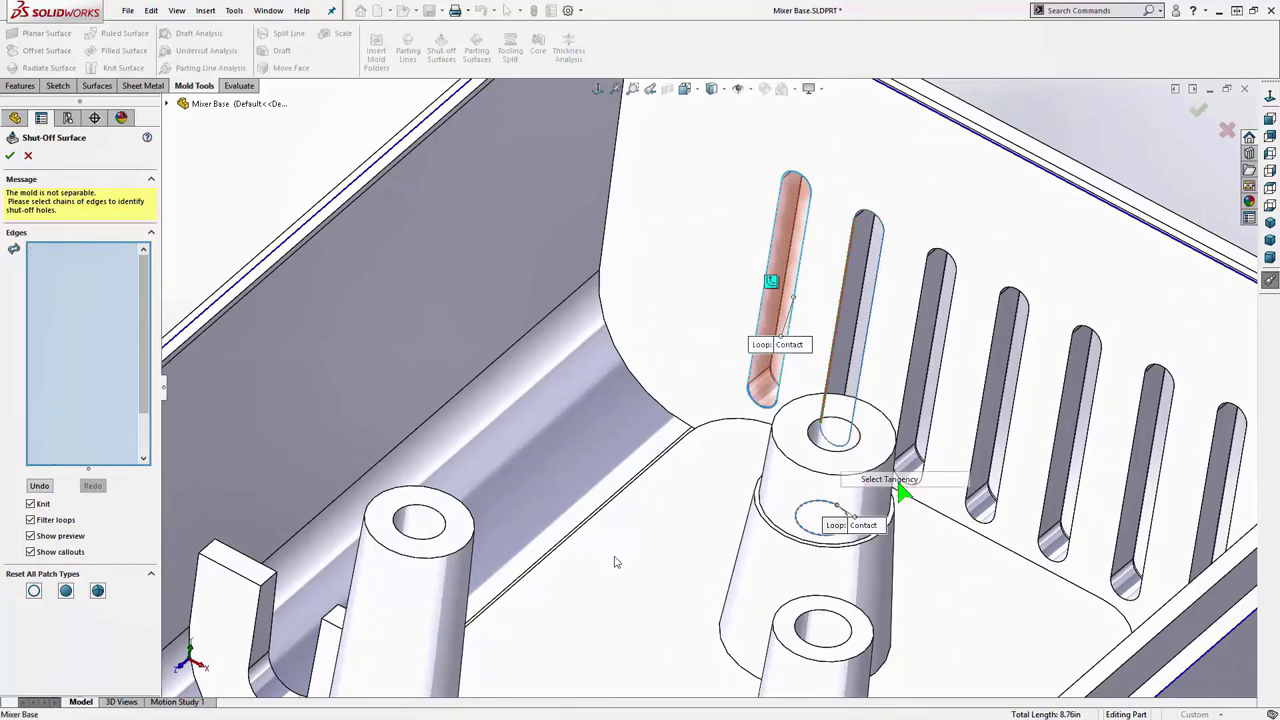
pyautogui.rightClick(902, 414)
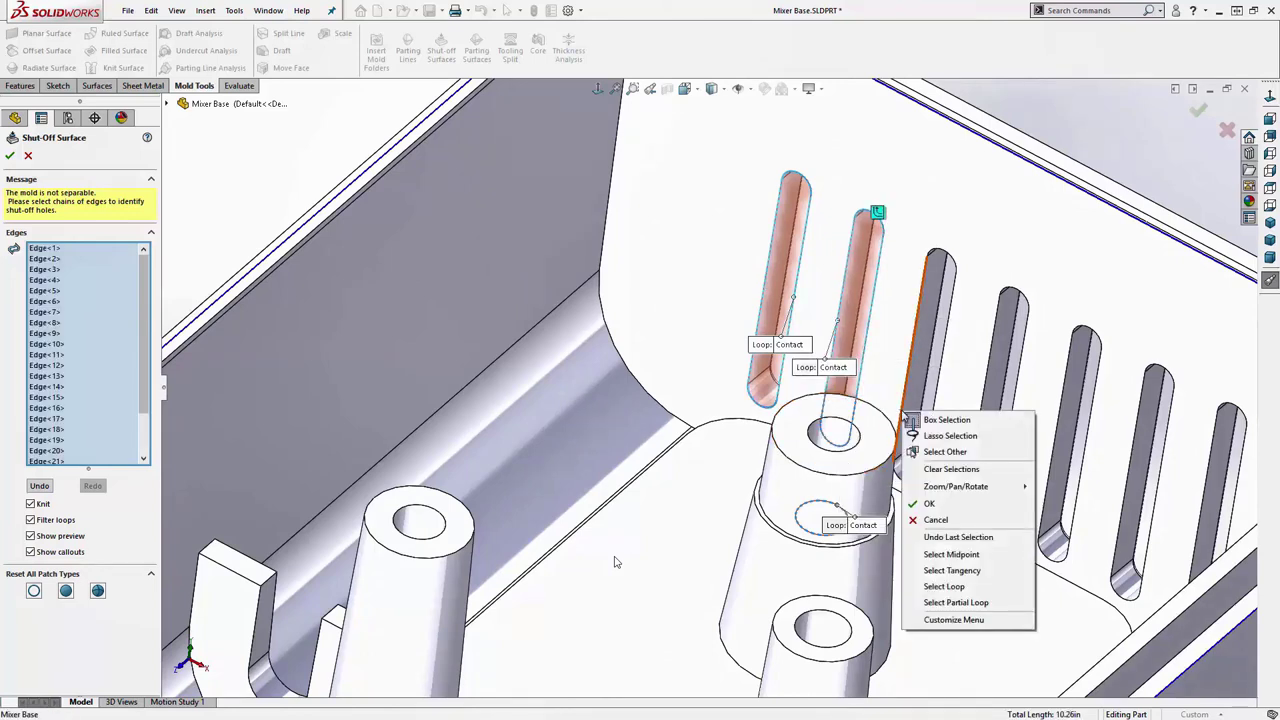
pyautogui.click(966, 572)
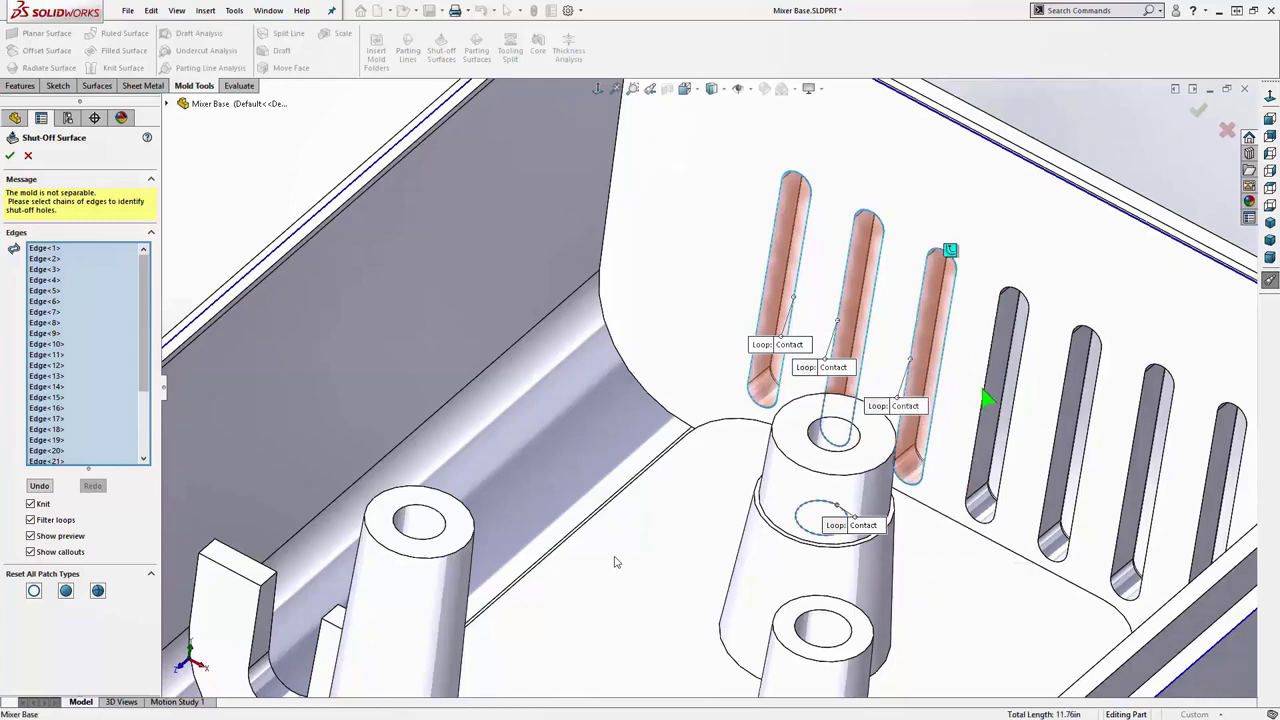
pyautogui.rightClick(986, 394)
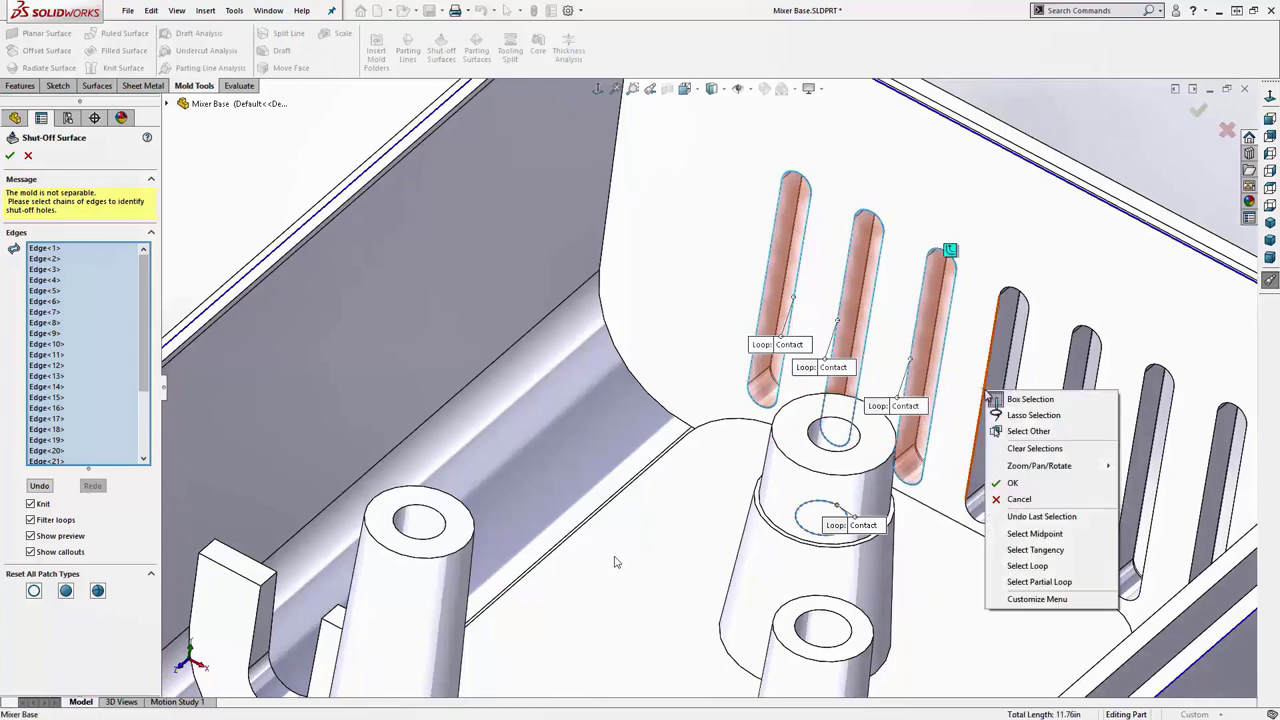
pyautogui.click(1058, 553)
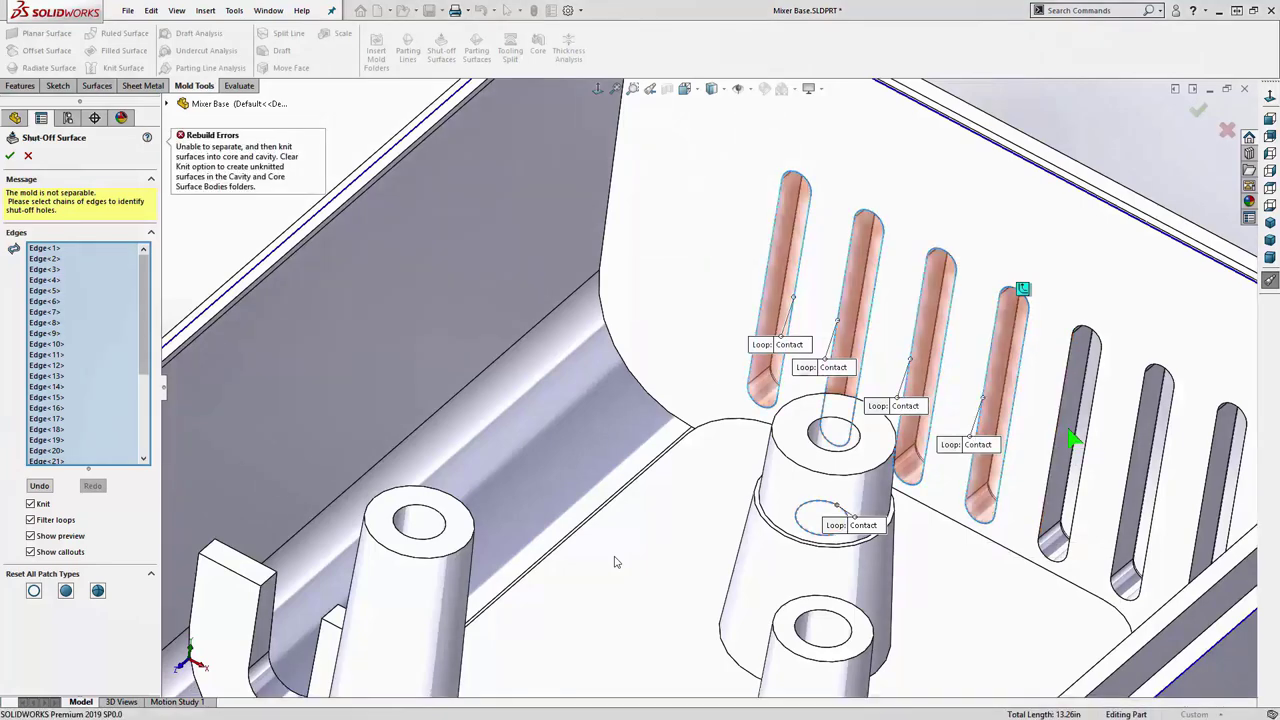
pyautogui.rightClick(1061, 431)
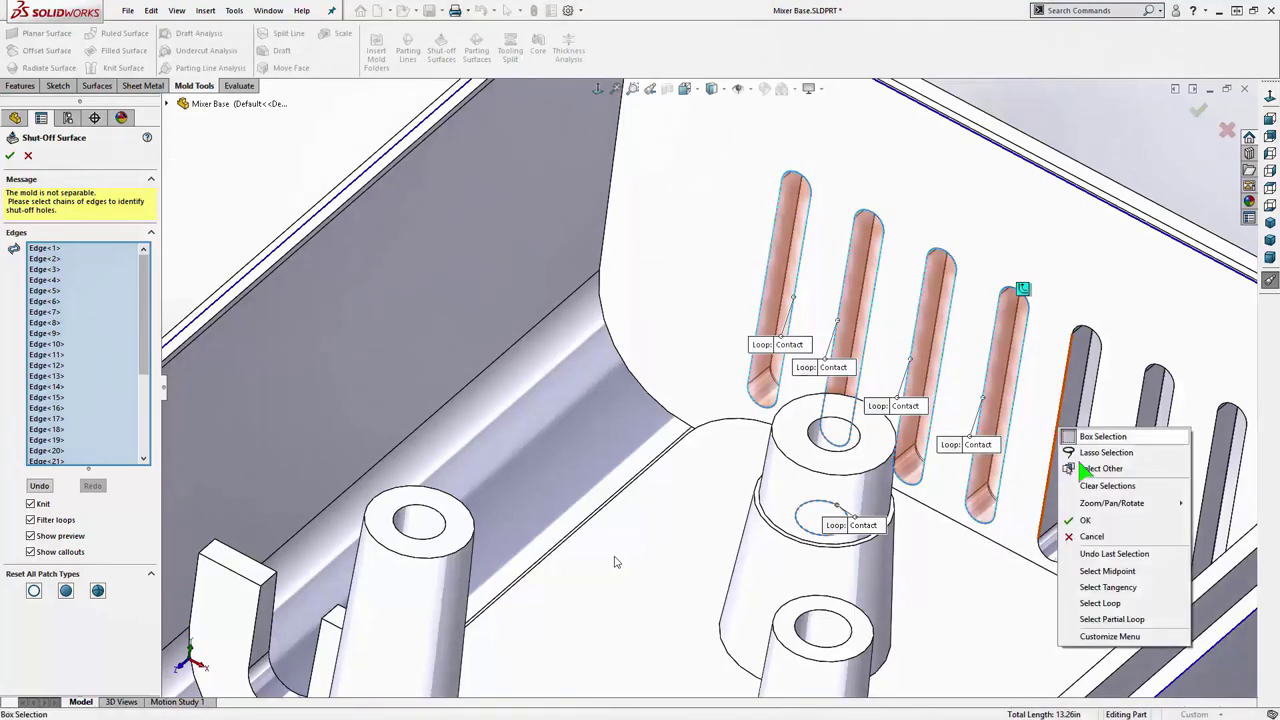
pyautogui.click(1140, 603)
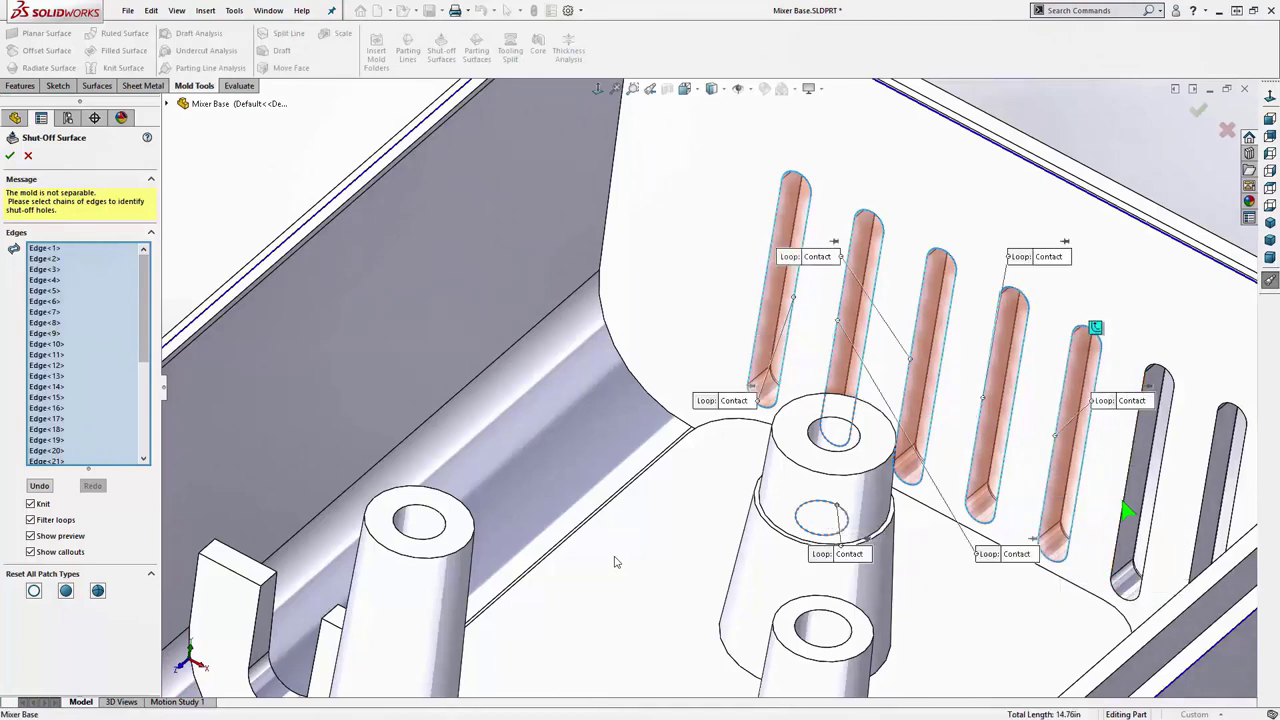
pyautogui.rightClick(1126, 505)
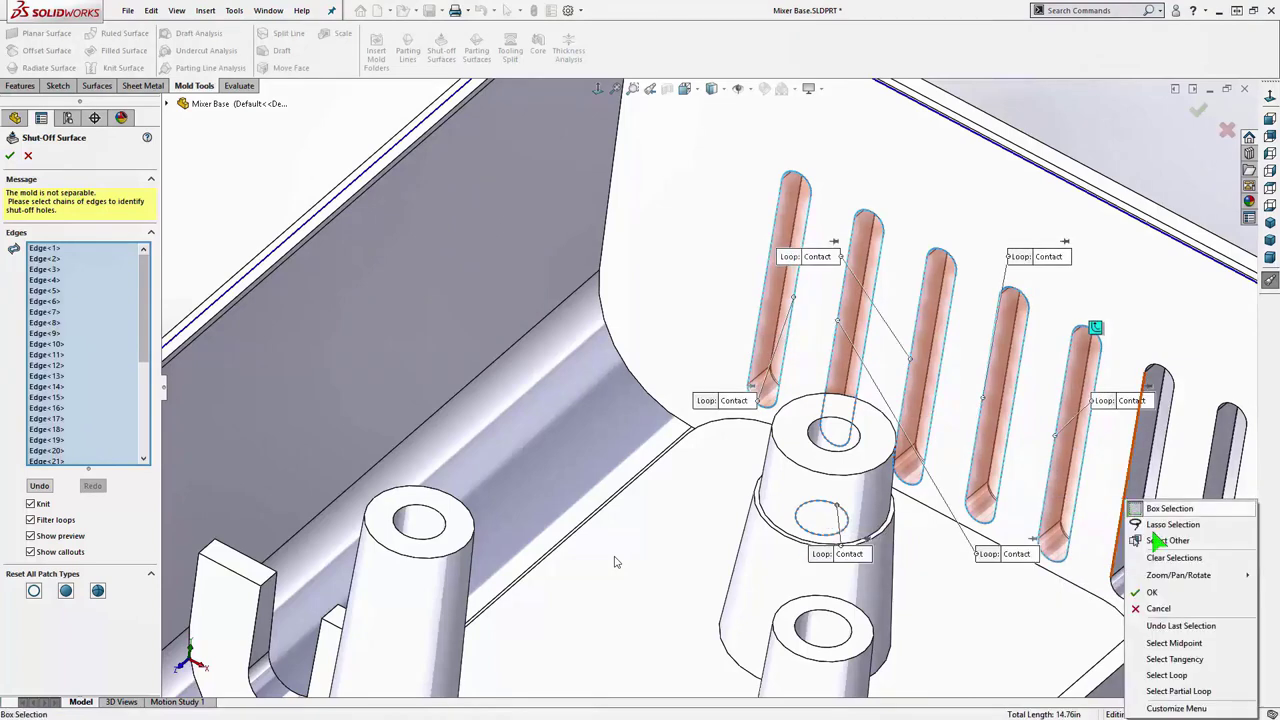
pyautogui.click(1170, 659)
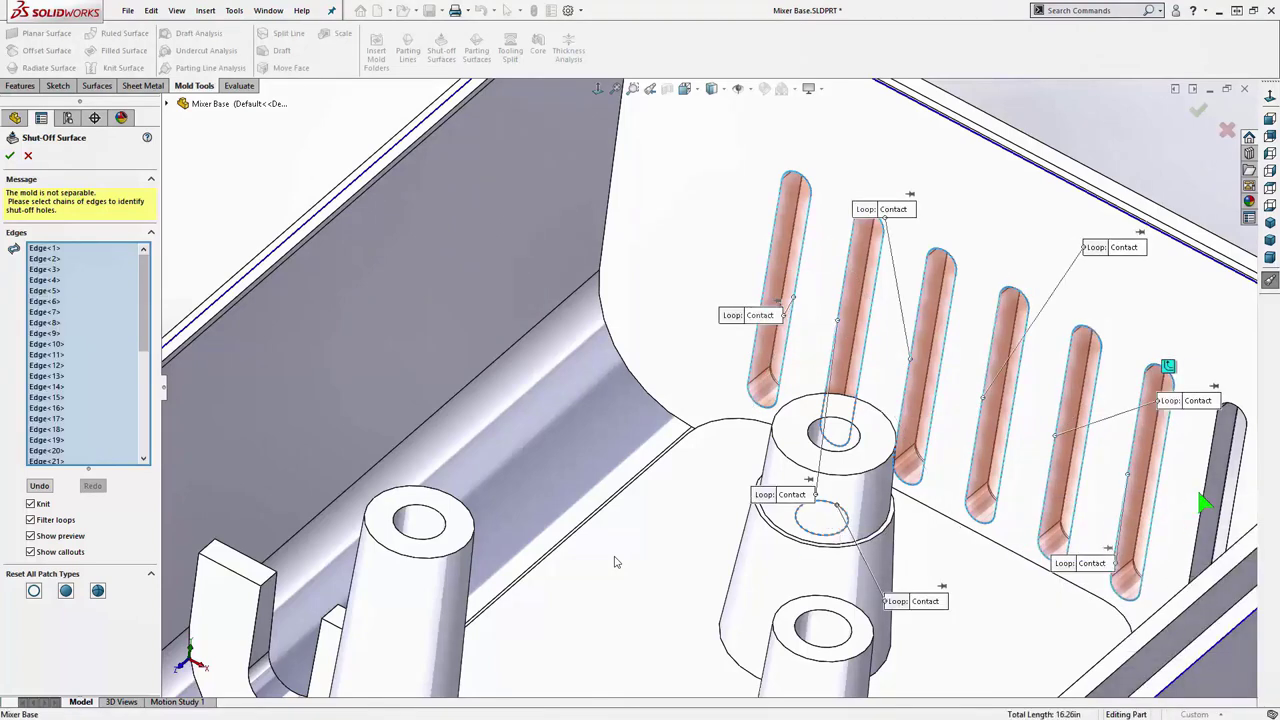
pyautogui.rightClick(1203, 498)
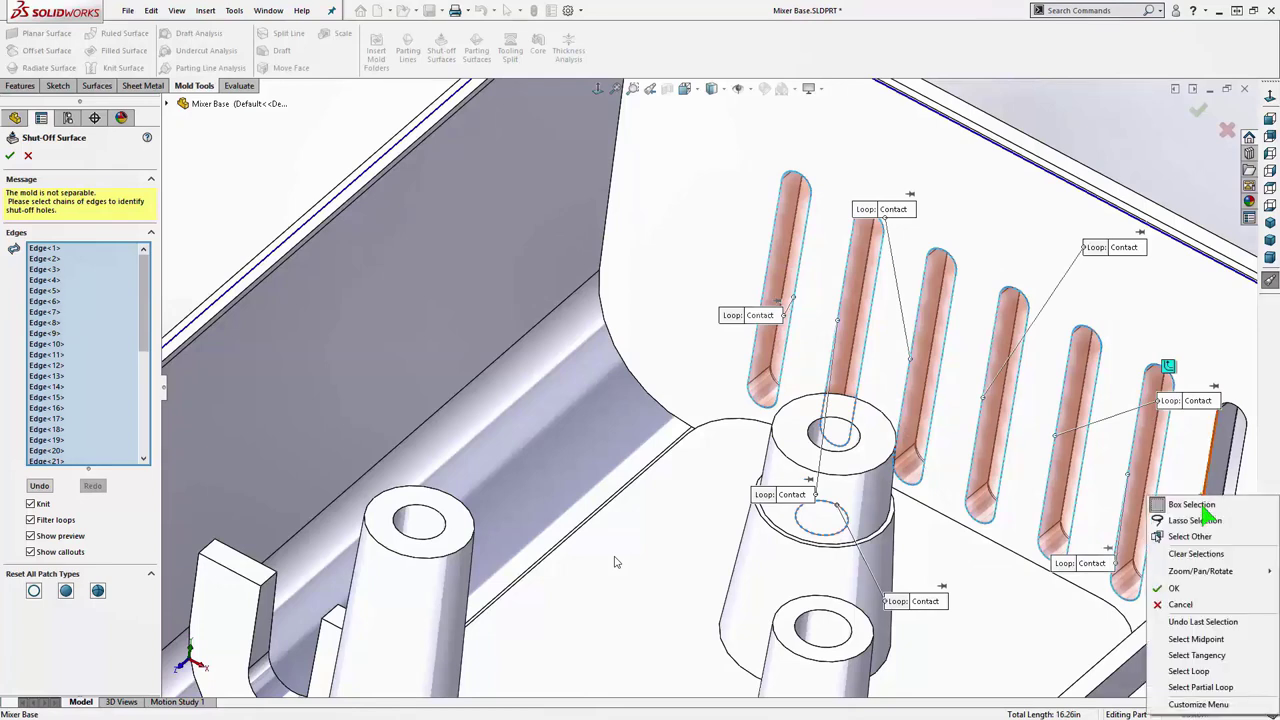
pyautogui.click(1197, 656)
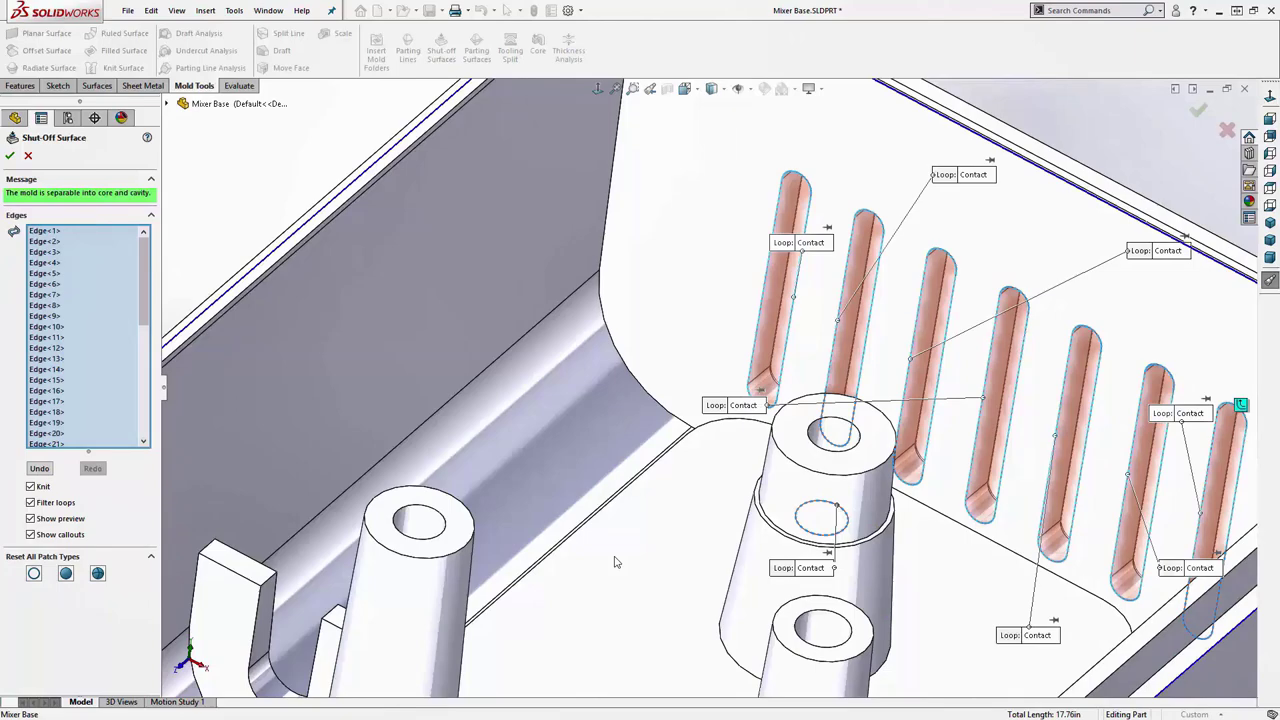
pyautogui.hotkey('ctrl', '7')
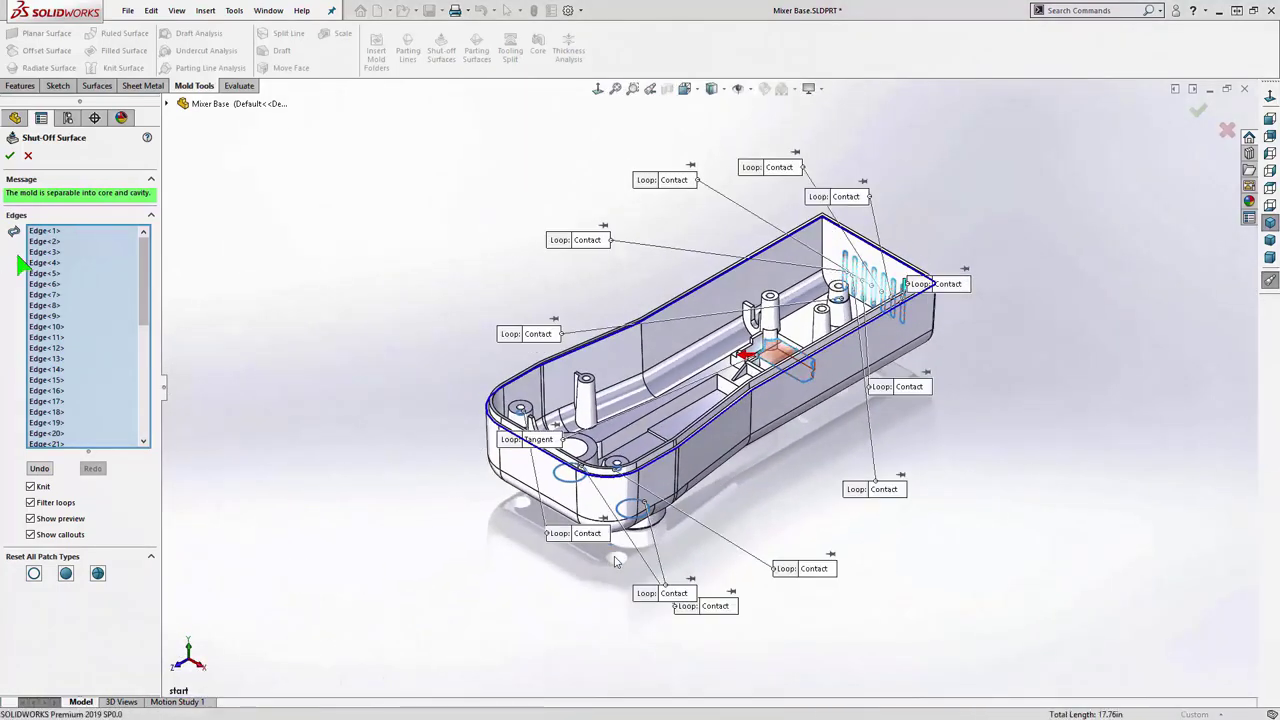
pyautogui.press('Return')
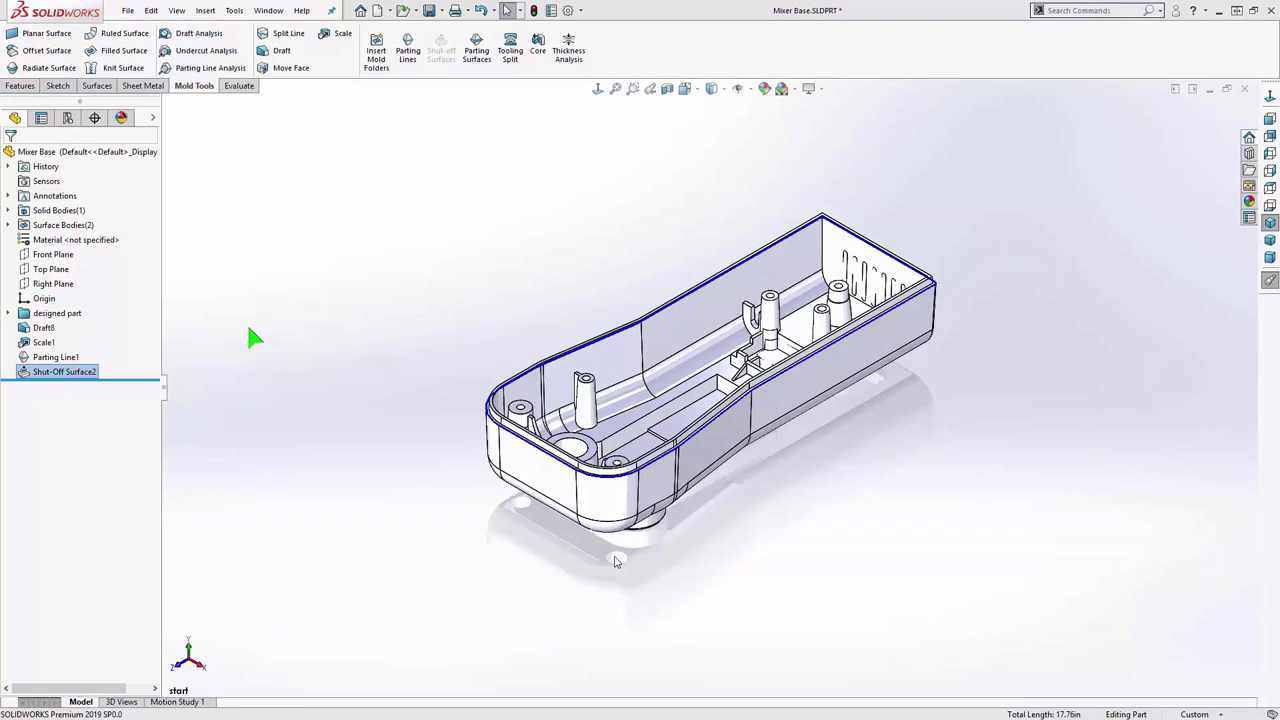
# - Create a parting surface from the parting line, perpendicular to pull, with a distance of 25 mm
pyautogui.click(278, 336)
pyautogui.press('s')
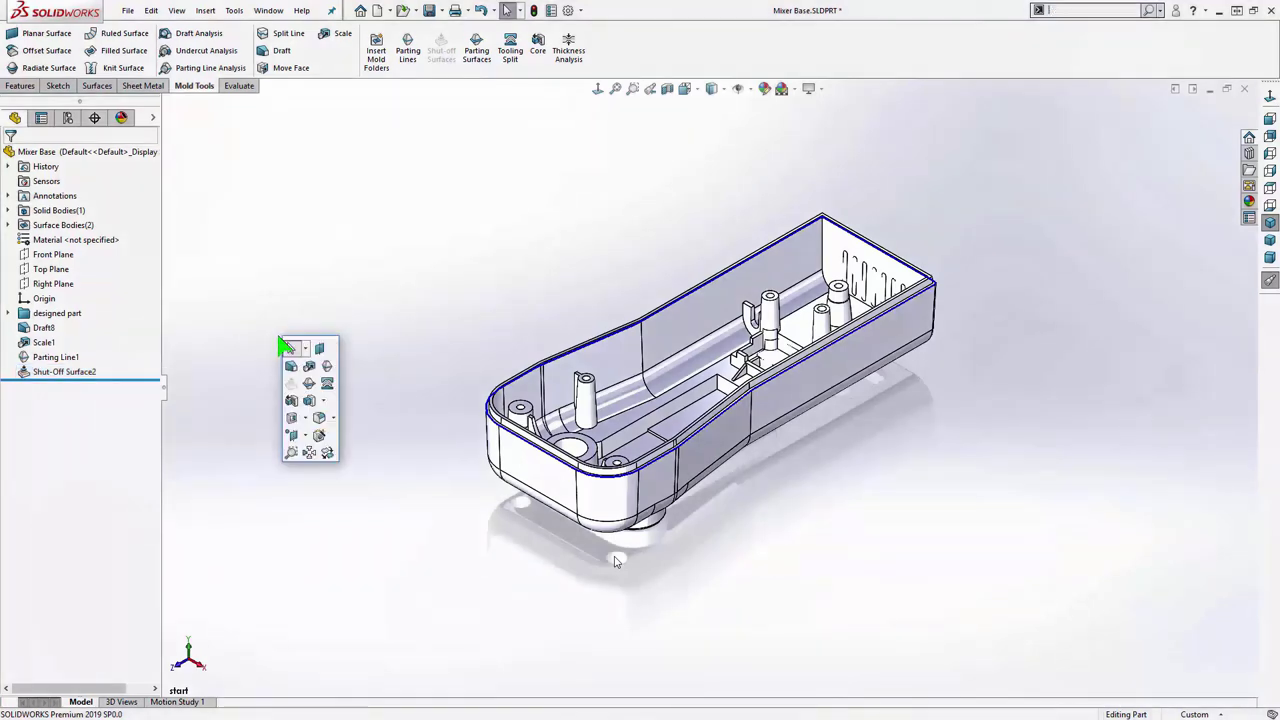
pyautogui.click(308, 384)
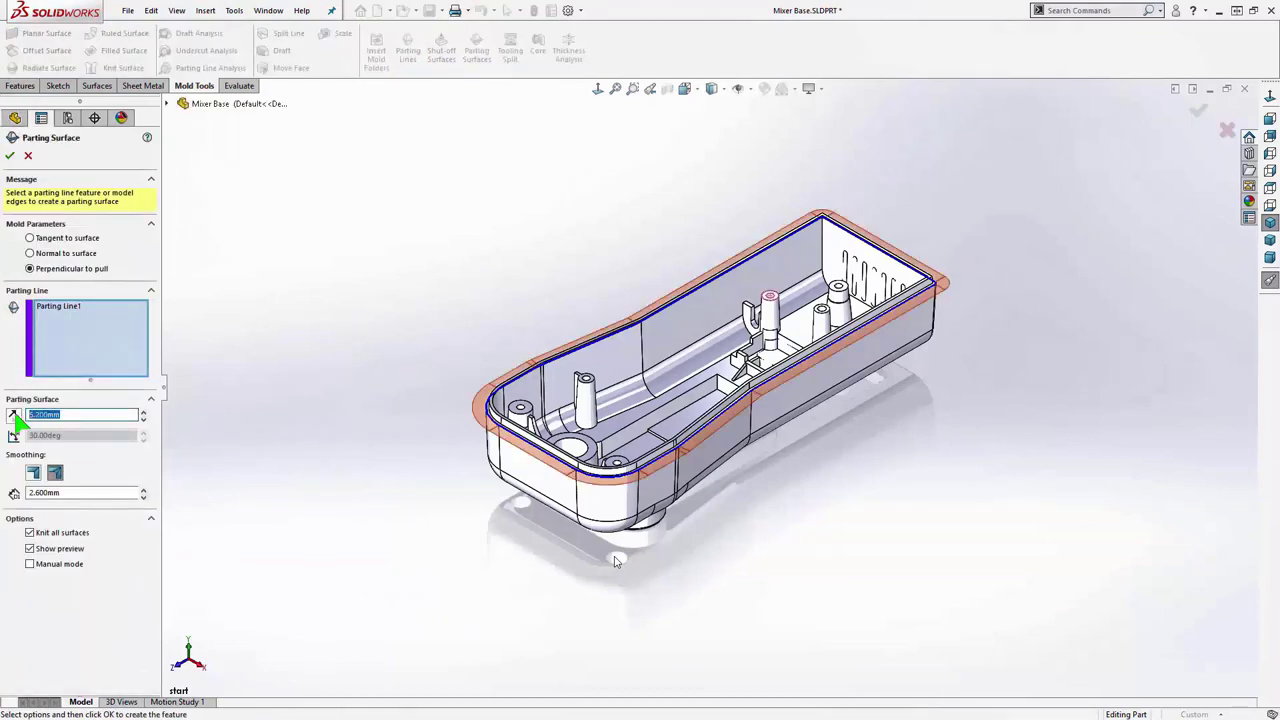
pyautogui.write('25')
pyautogui.press('Return')
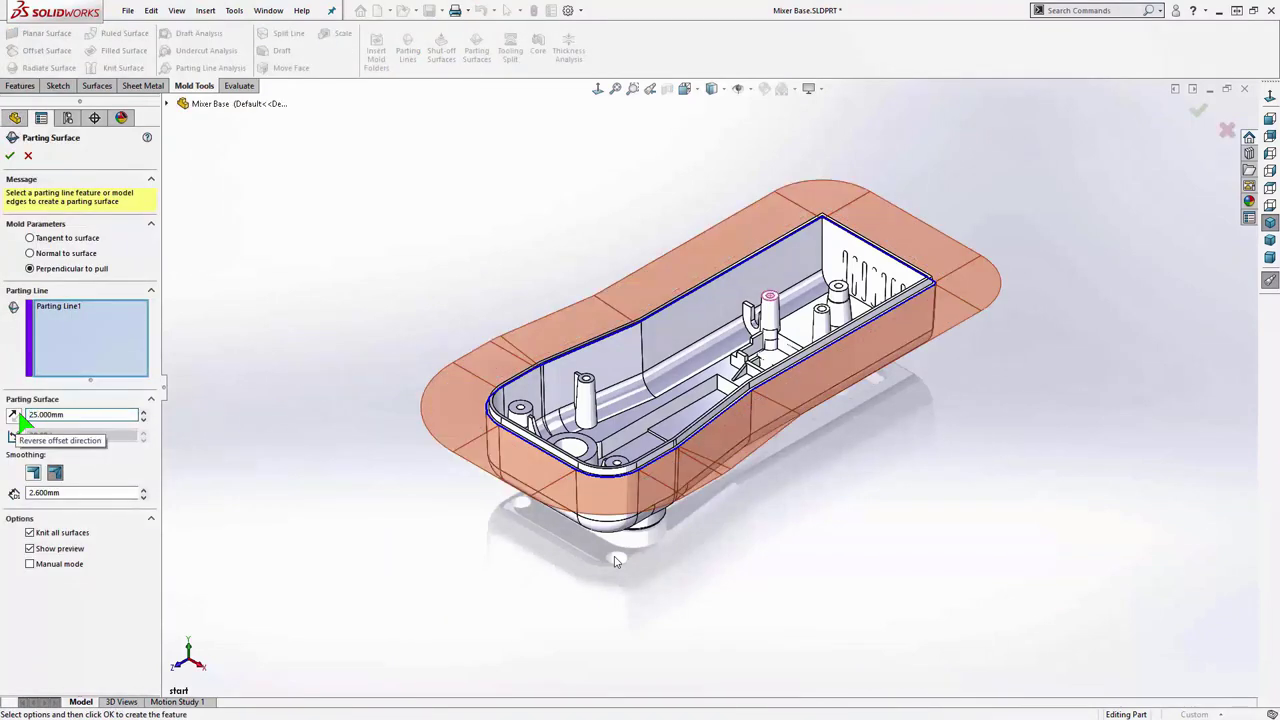
pyautogui.press('Return')
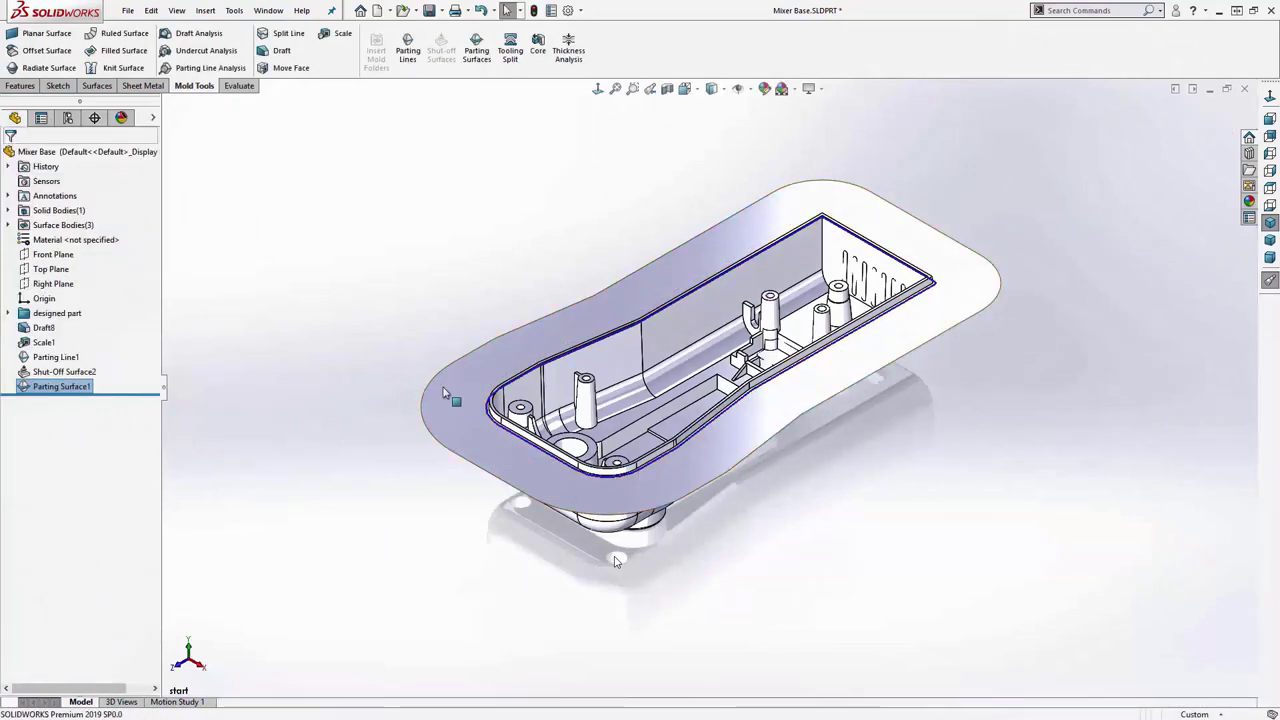
# - Start a sketch on the parting surface and draw a vertical centerline between the midpoints of the part's two end edges
pyautogui.click(456, 383)
pyautogui.click(508, 327)
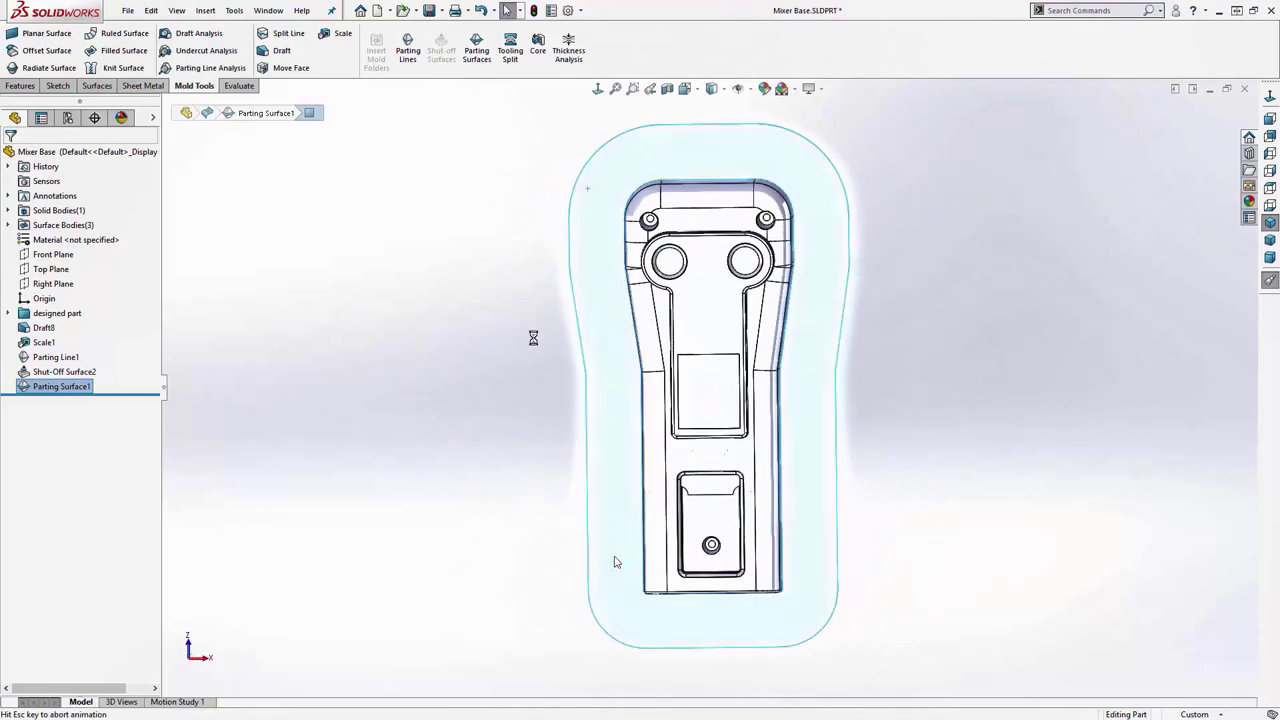
pyautogui.press('s')
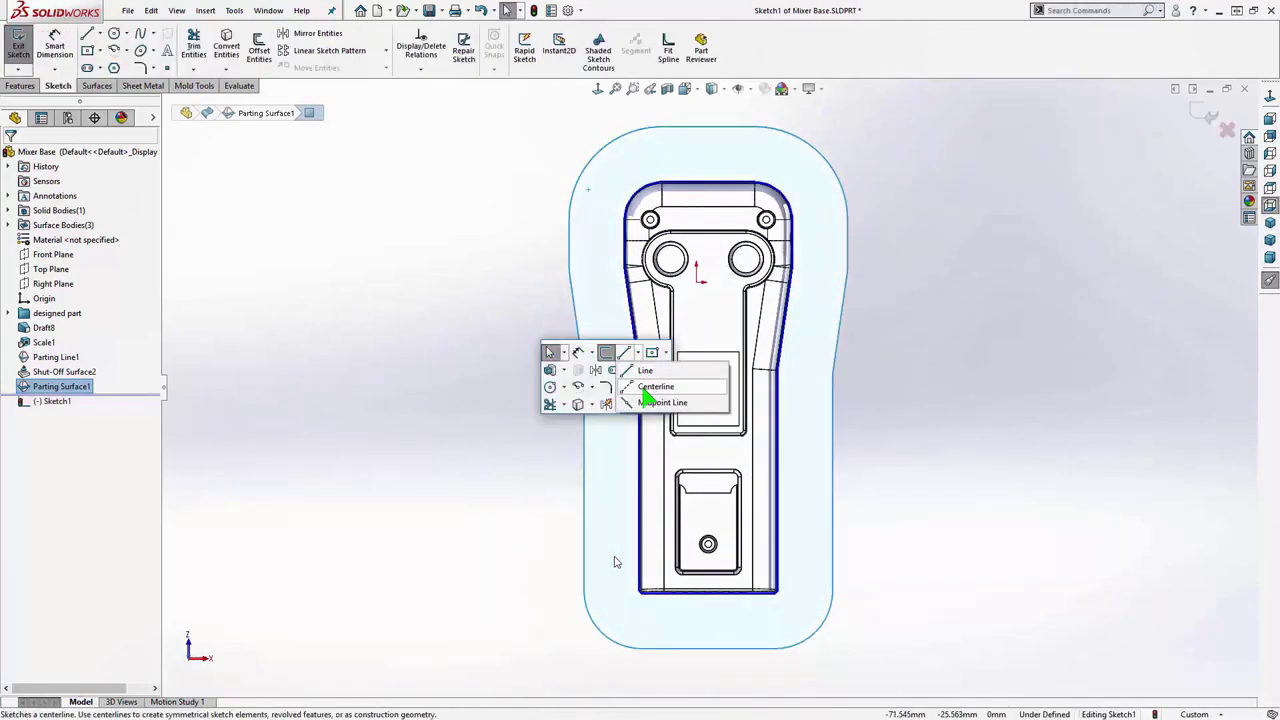
pyautogui.click(652, 392)
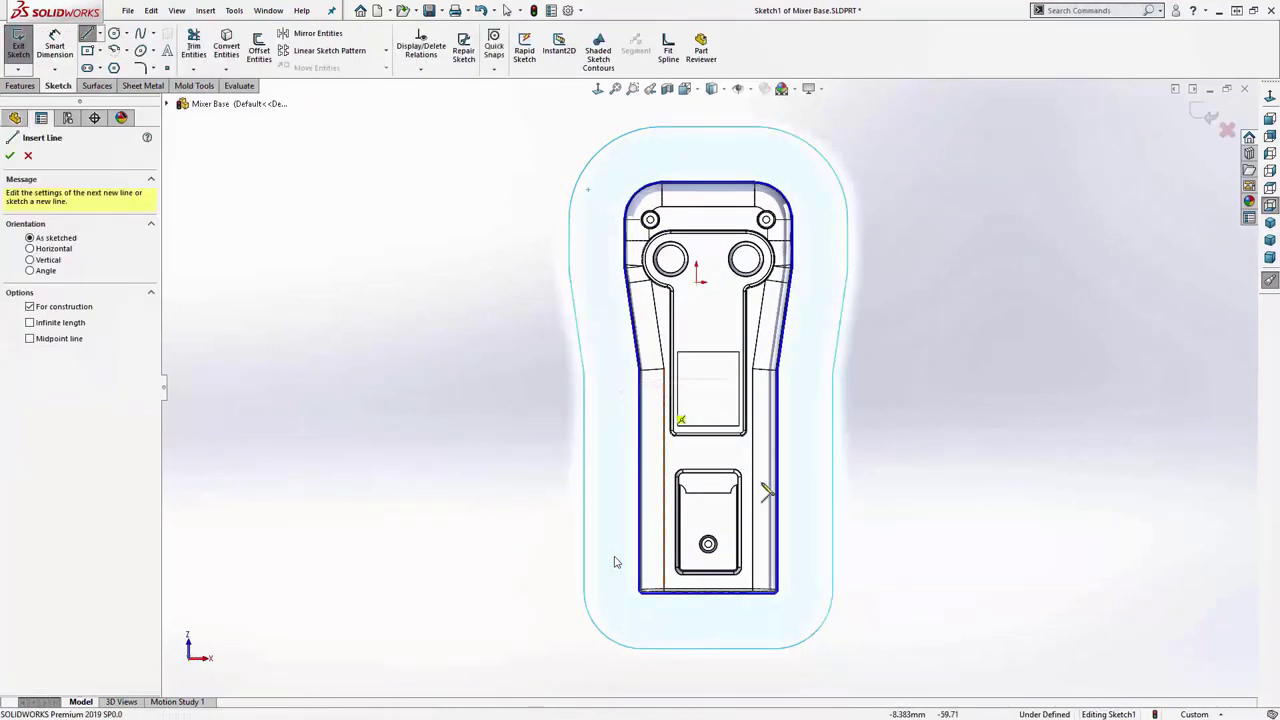
pyautogui.click(707, 590)
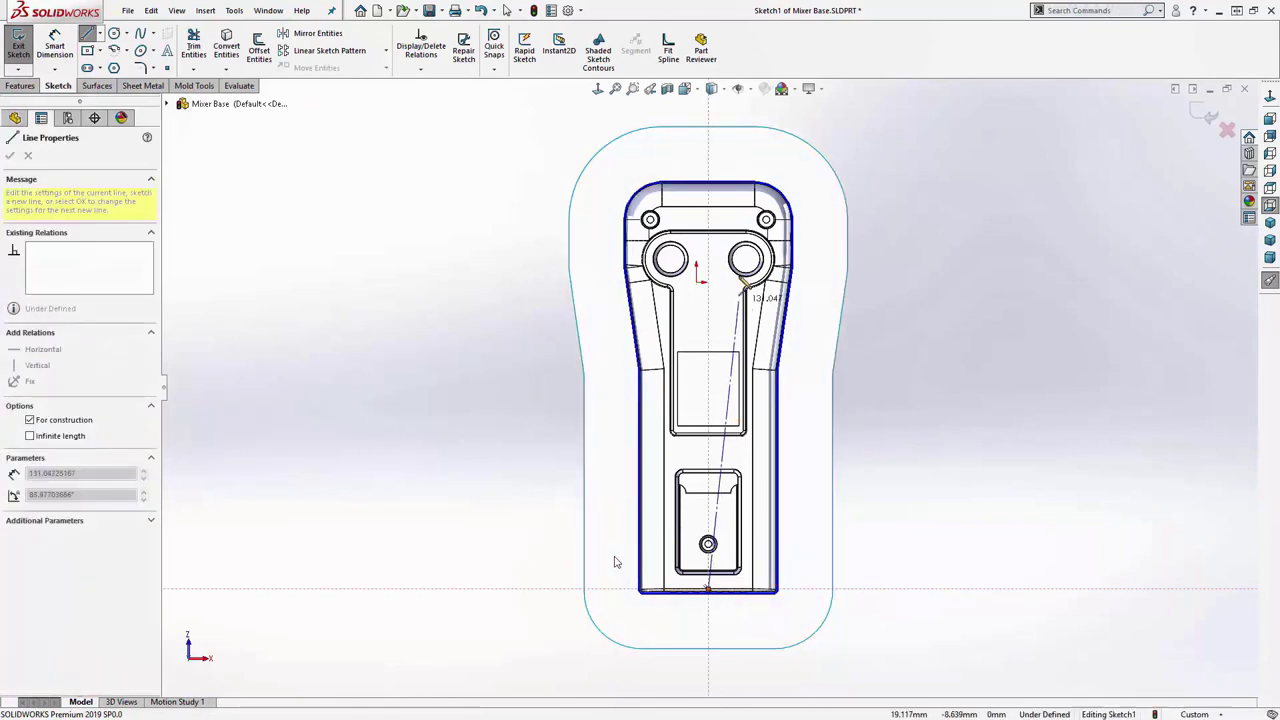
pyautogui.click(710, 190)
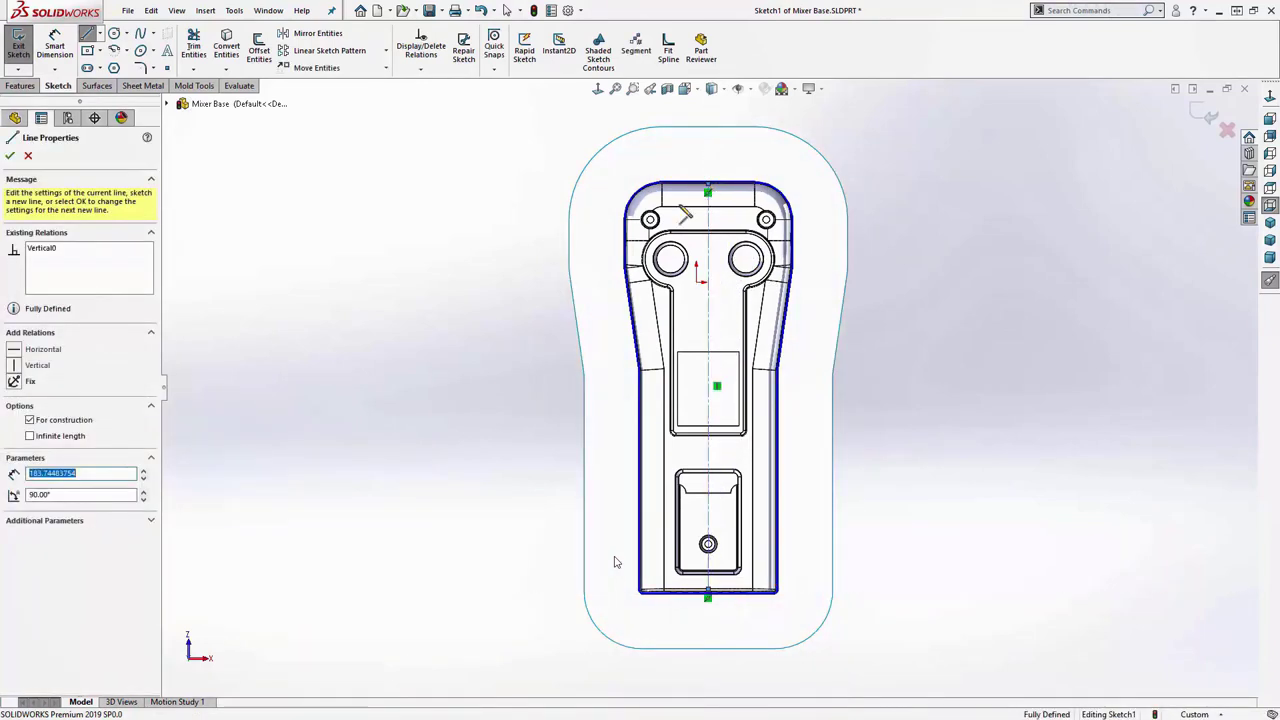
# - Sketch a center rectangle about 92 mm by 202 mm around the part, centered on the centerline's midpoint
pyautogui.press('s')
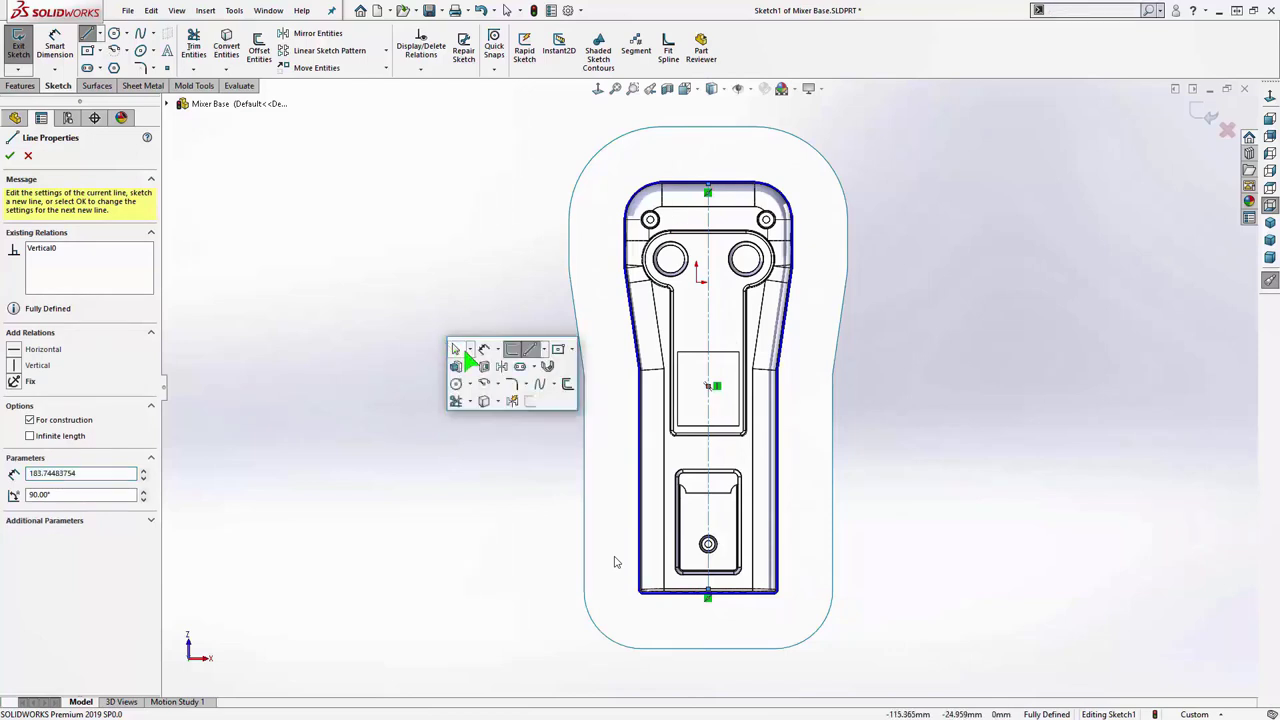
pyautogui.click(558, 348)
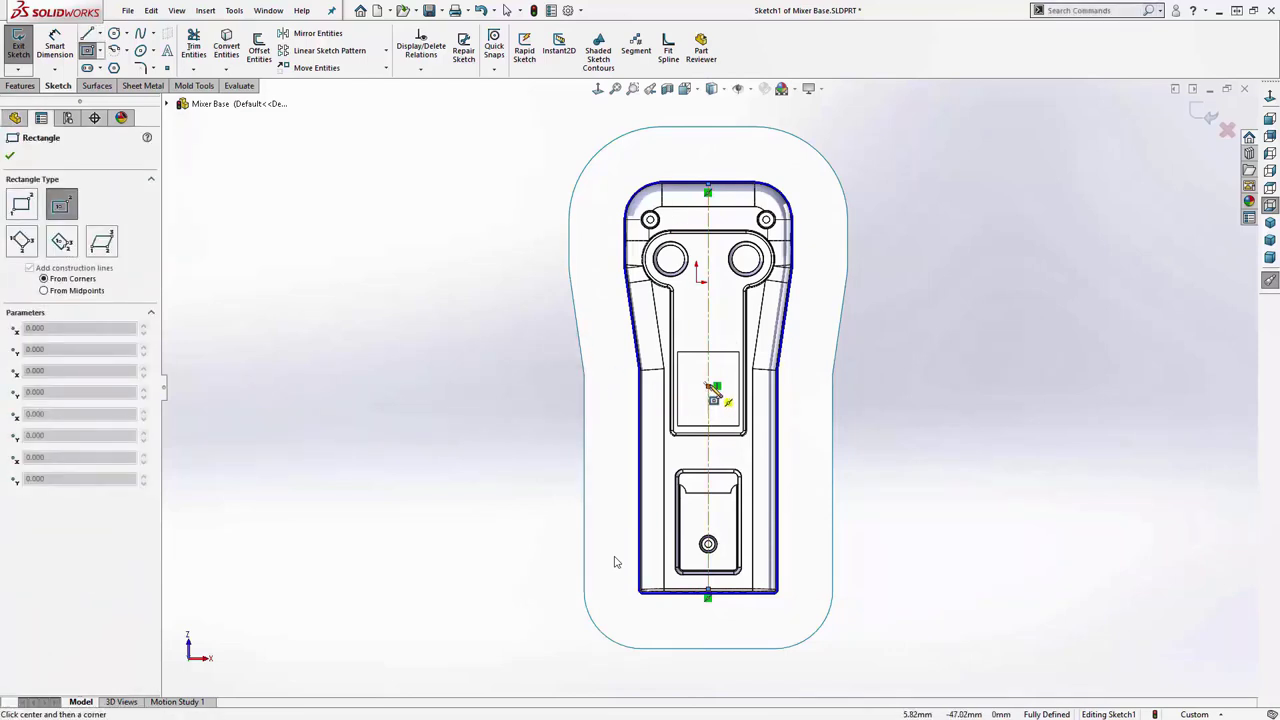
pyautogui.click(709, 386)
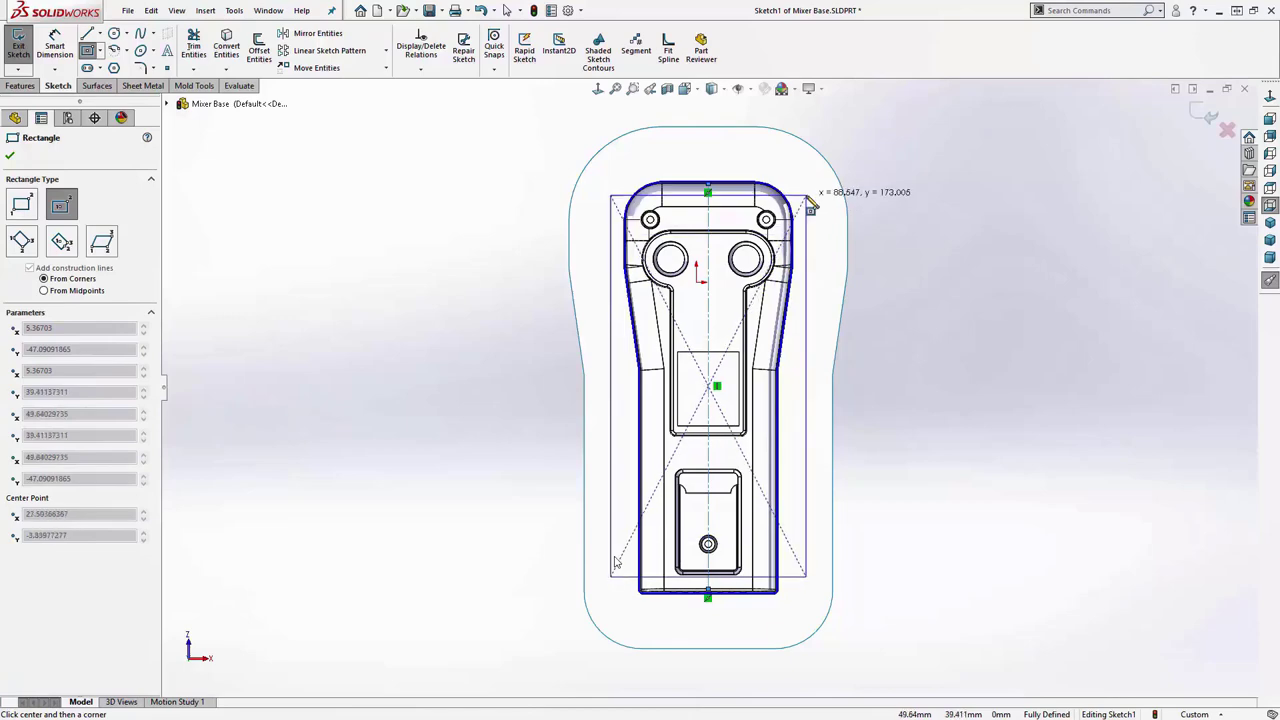
pyautogui.click(810, 163)
# - Dimension the rectangle 95 mm wide and 205 mm long, and exit the sketch
pyautogui.moveTo(931, 216); pyautogui.dragTo(944, 158, button='right')
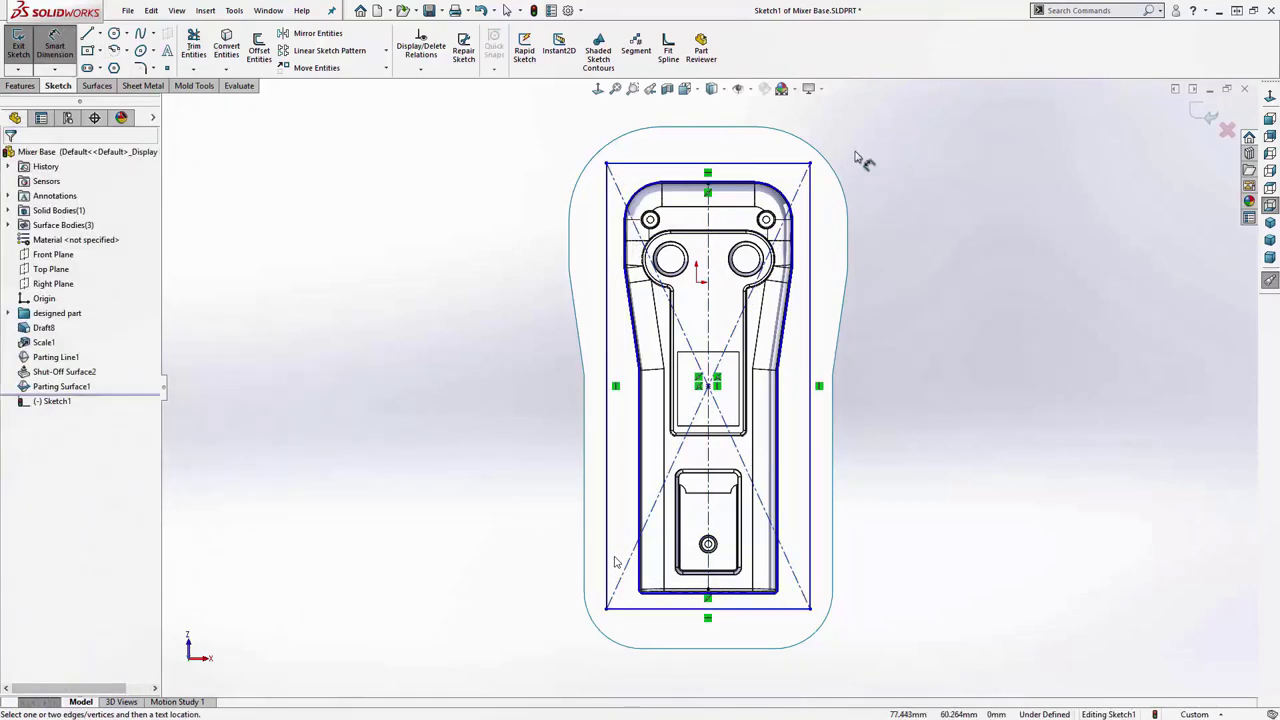
pyautogui.click(795, 164)
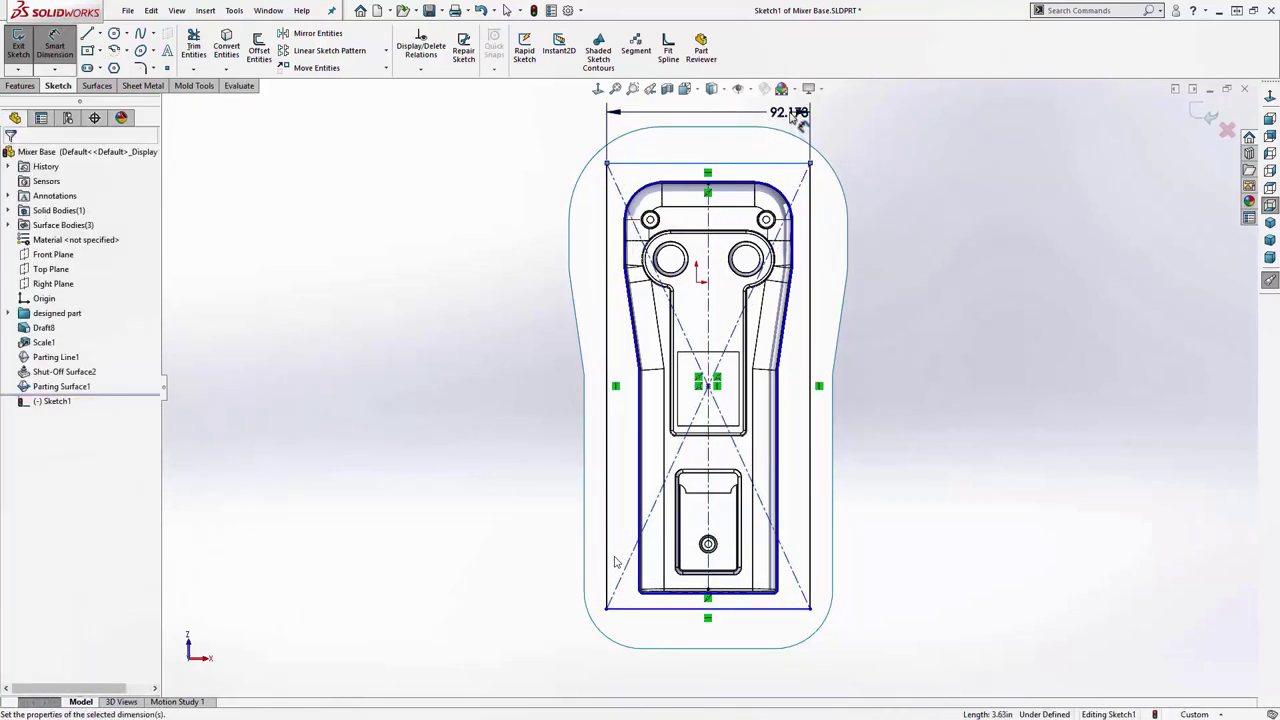
pyautogui.click(790, 118)
pyautogui.write('95')
pyautogui.press('Return')
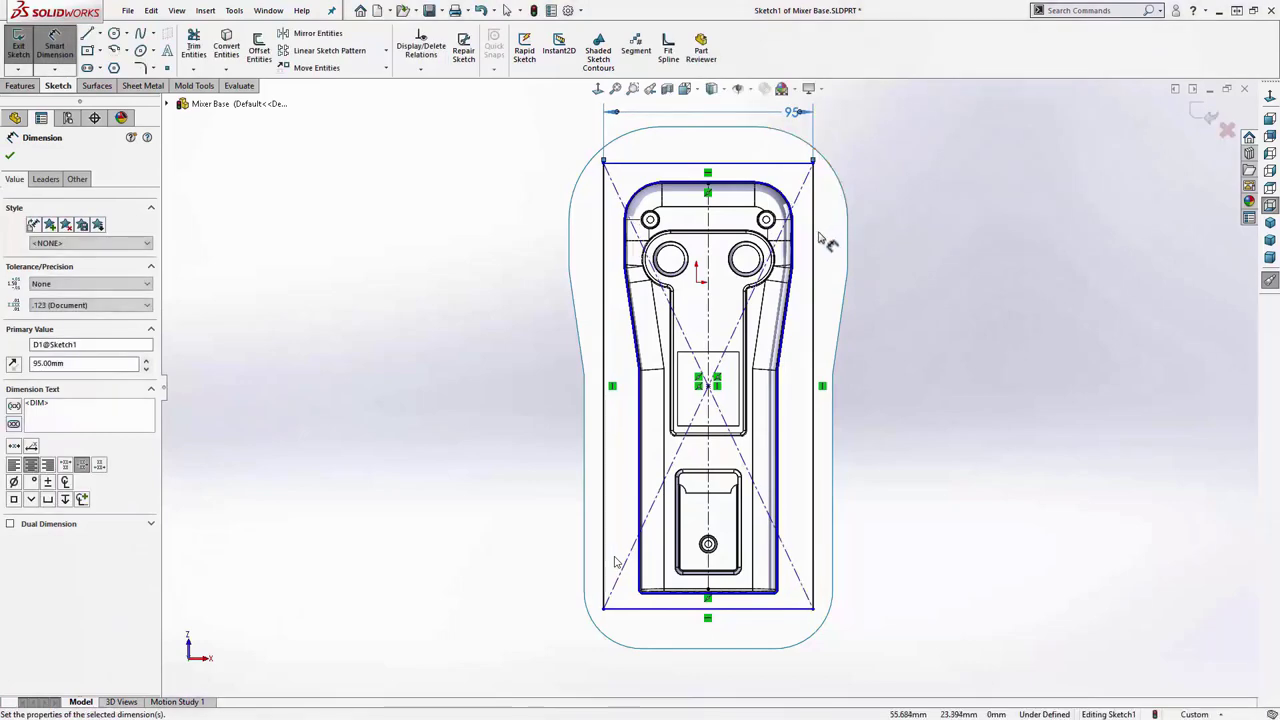
pyautogui.click(815, 240)
pyautogui.click(872, 268)
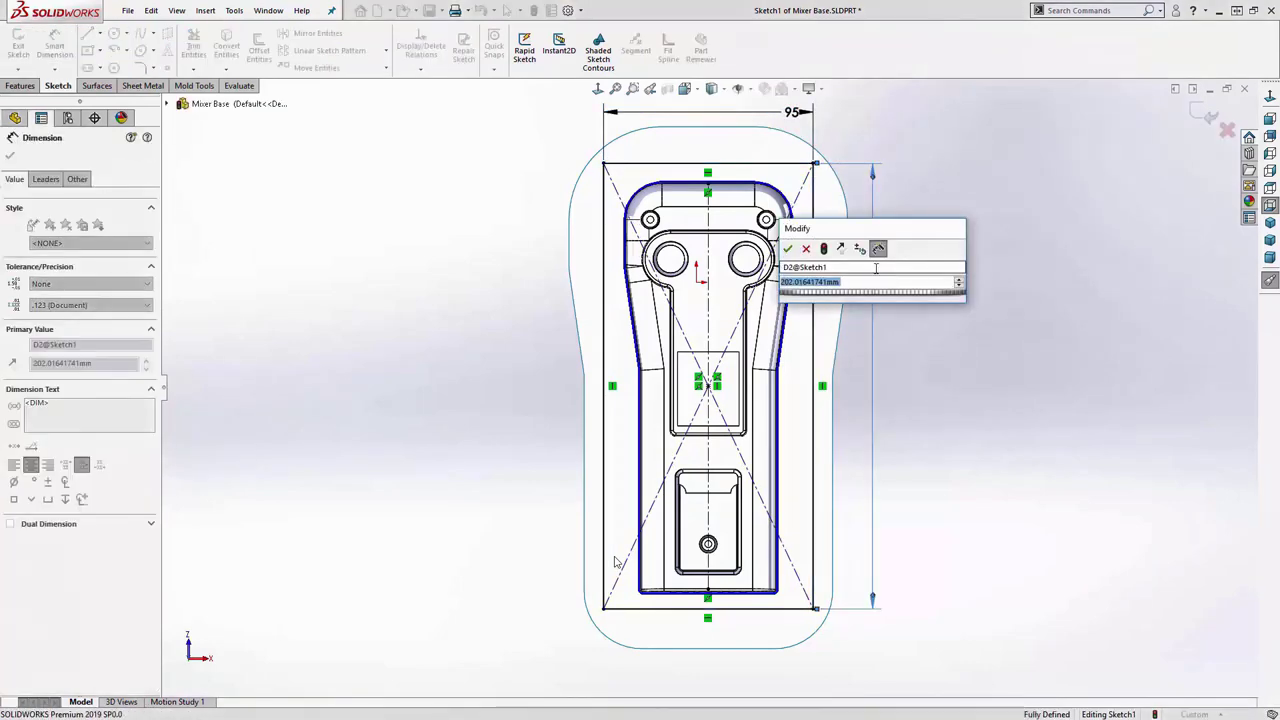
pyautogui.write('205')
pyautogui.press('Return')
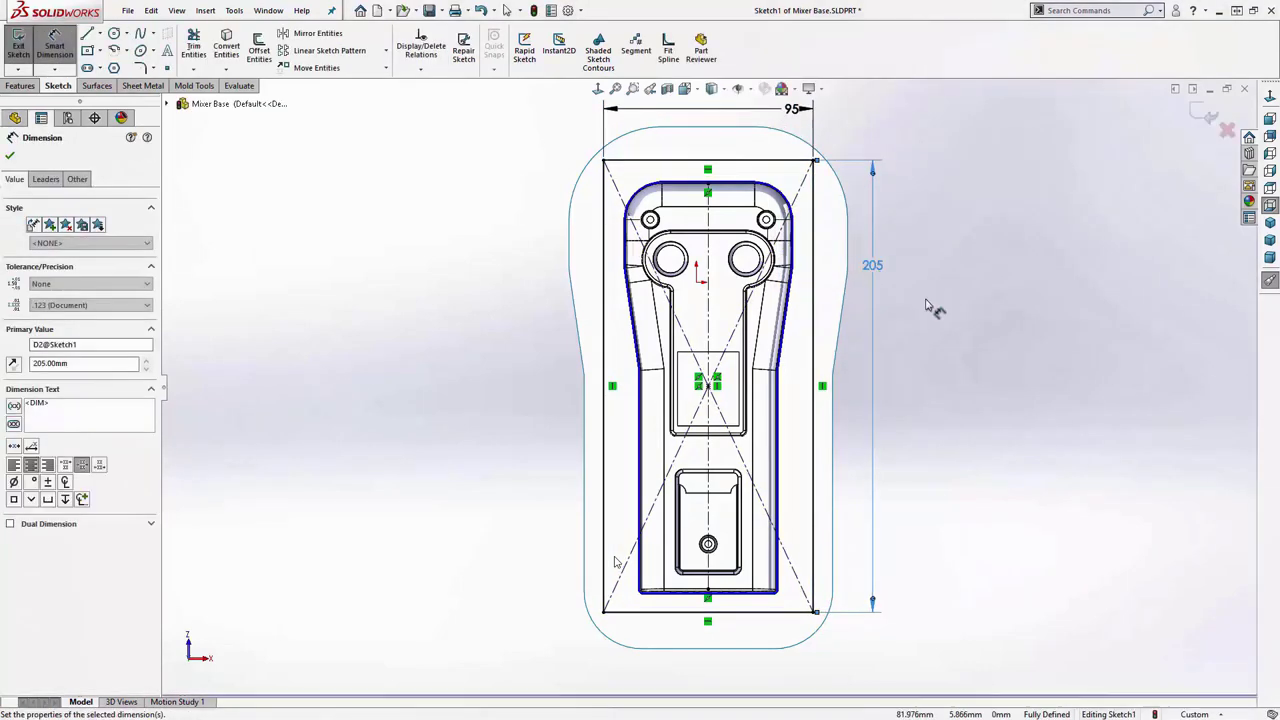
pyautogui.press('s')
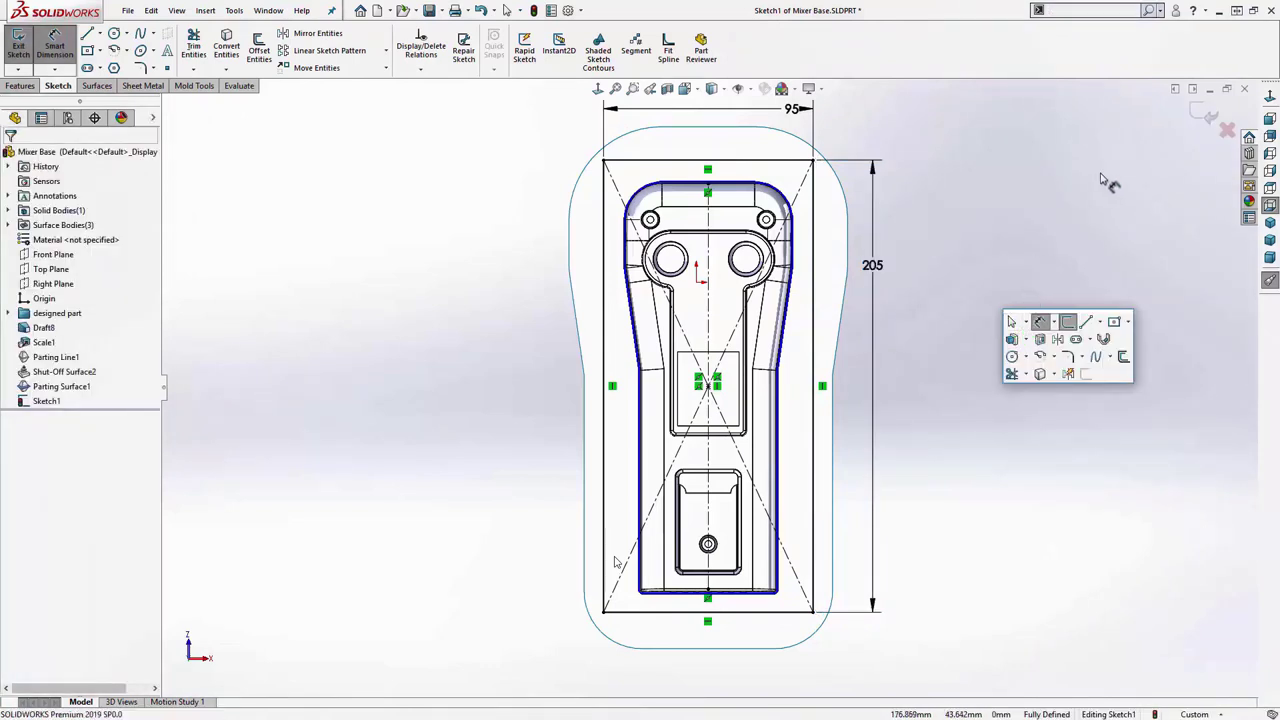
pyautogui.click(1206, 117)
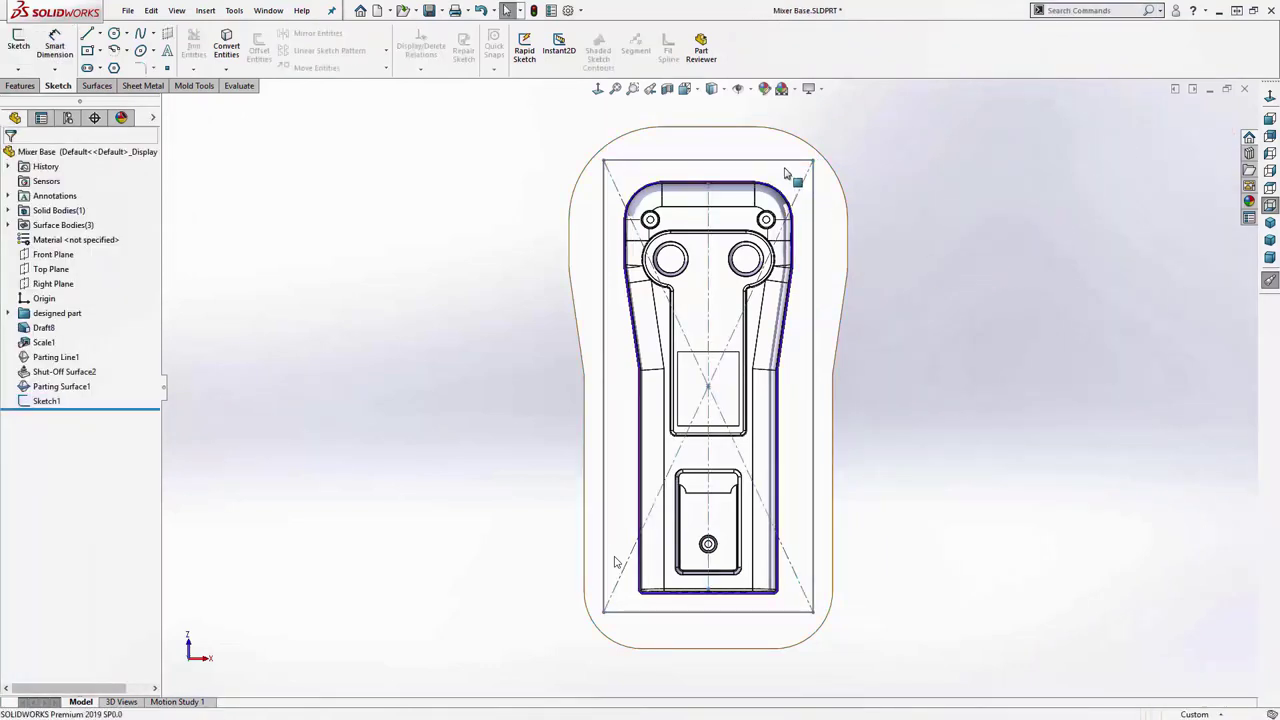
# - Create a tooling split from the rectangle sketch with block sizes of 19 mm above and 44 mm below the parting surface
pyautogui.click(723, 170)
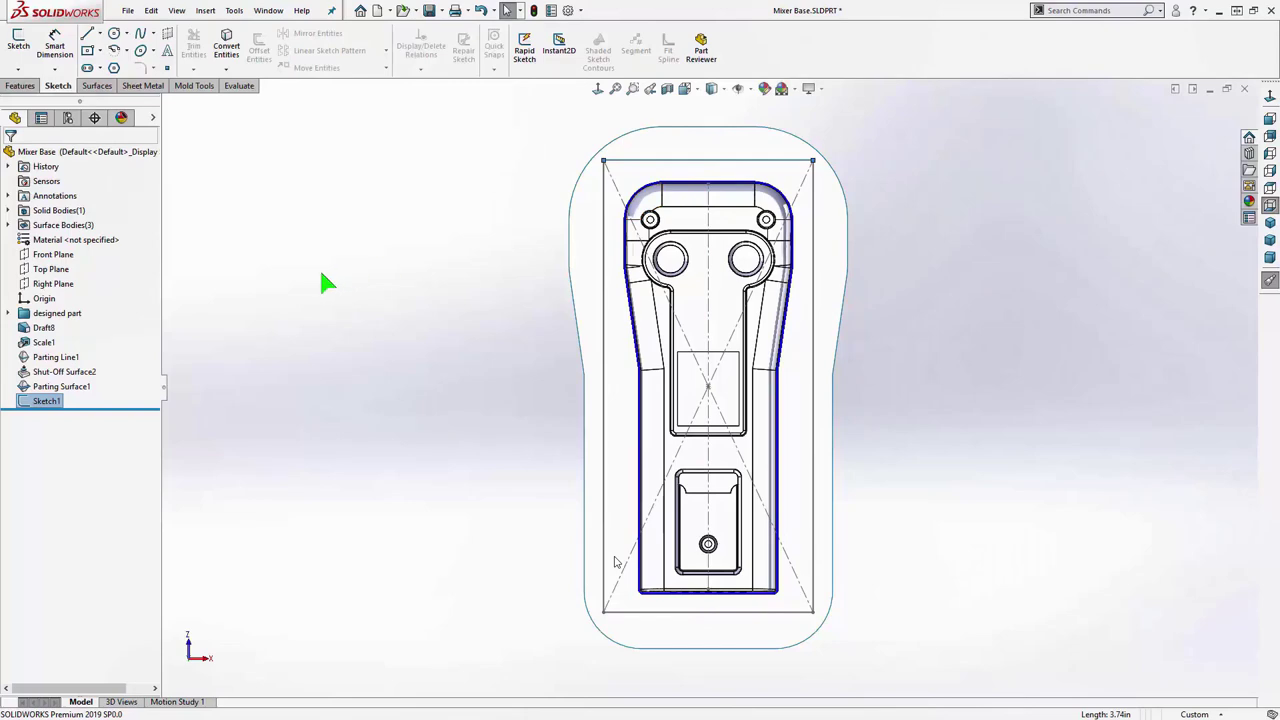
pyautogui.press('s')
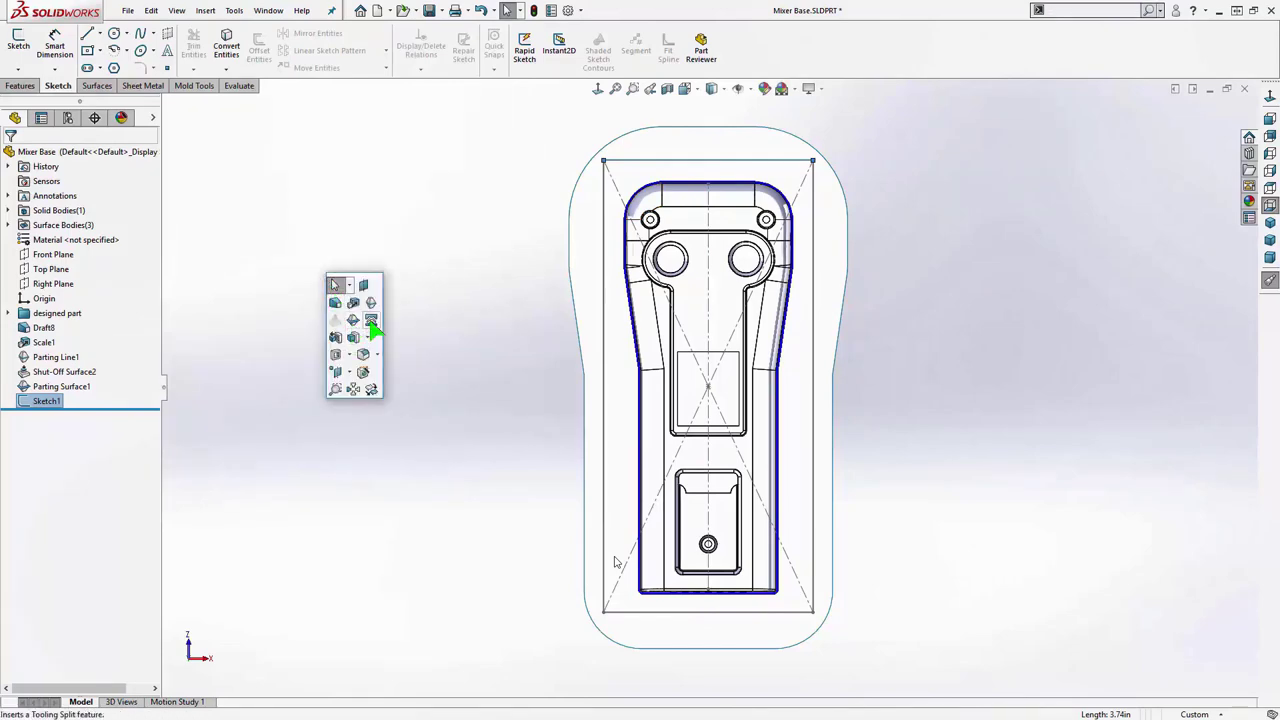
pyautogui.click(366, 333)
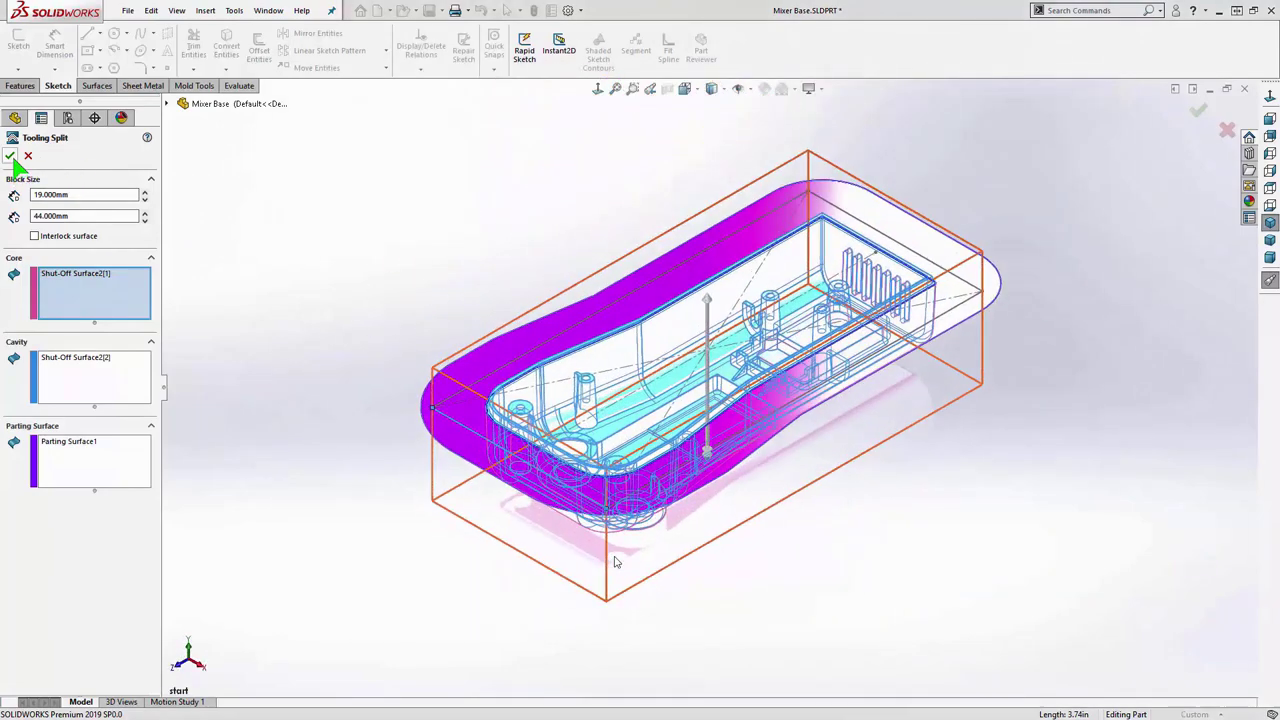
pyautogui.press('Return')
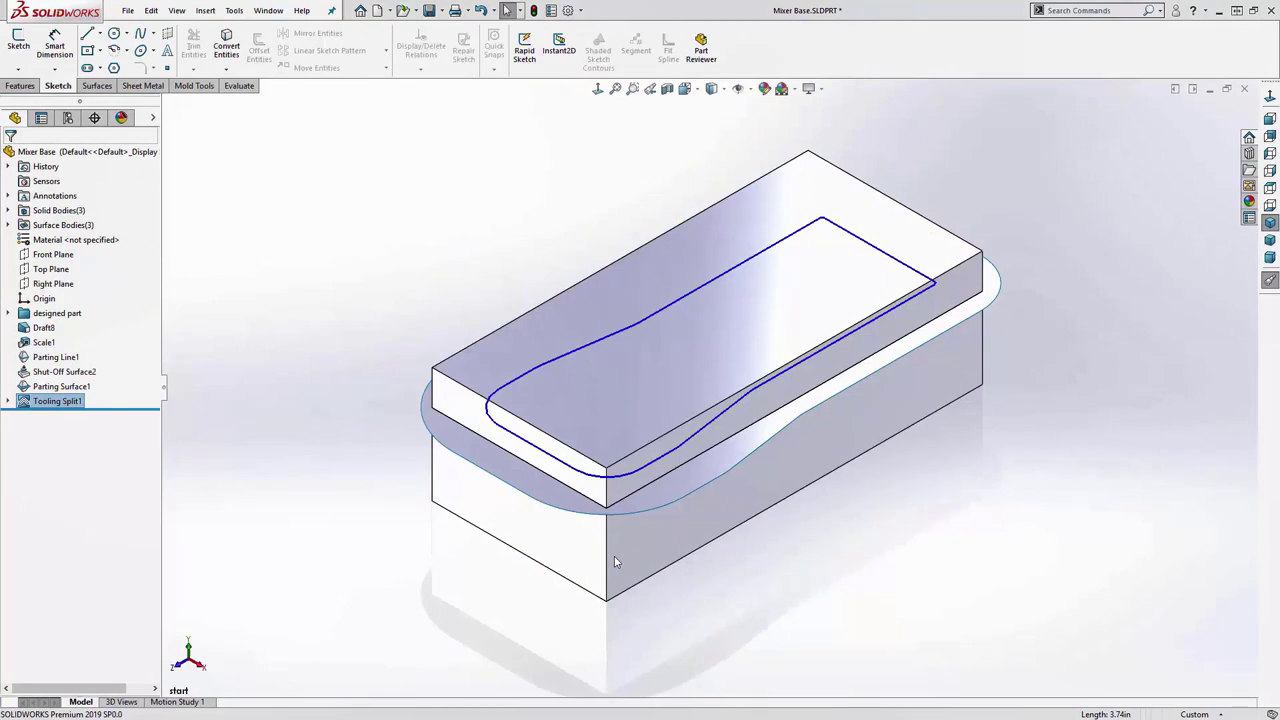
# - Hide the parting line and all the surface bodies around the tooling blocks
pyautogui.press('Escape')
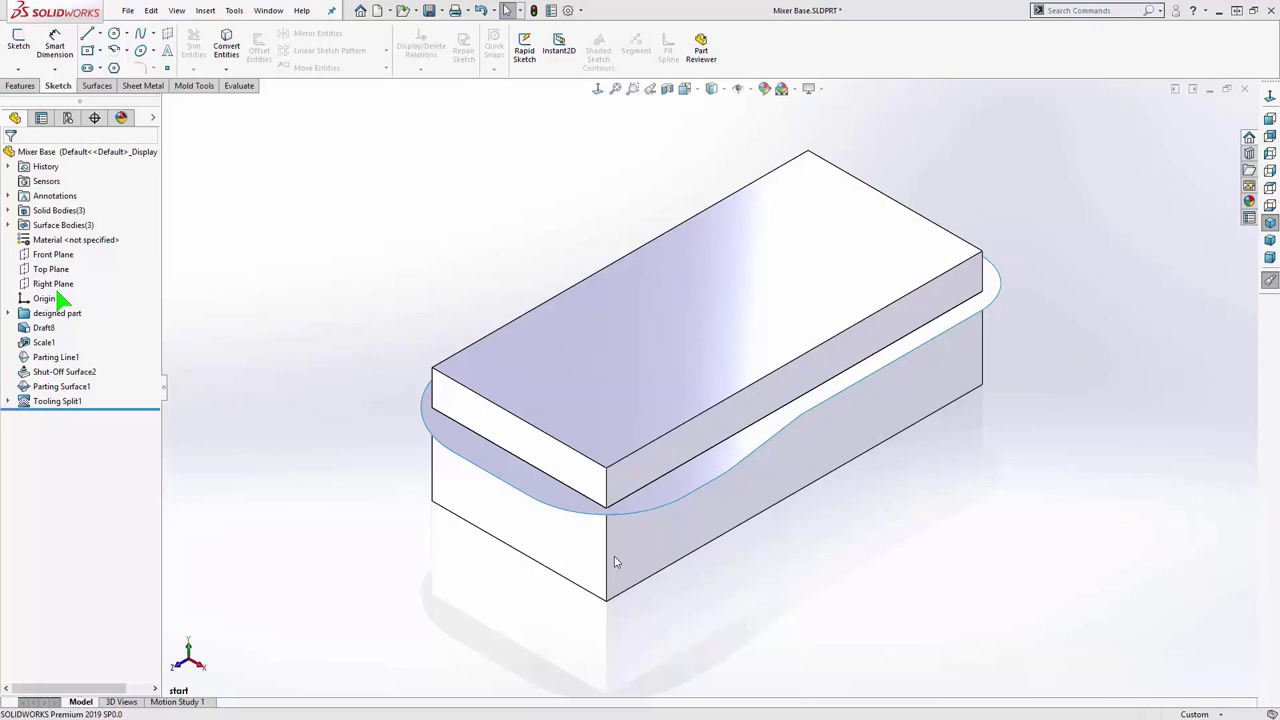
pyautogui.click(60, 225)
pyautogui.press('Escape')
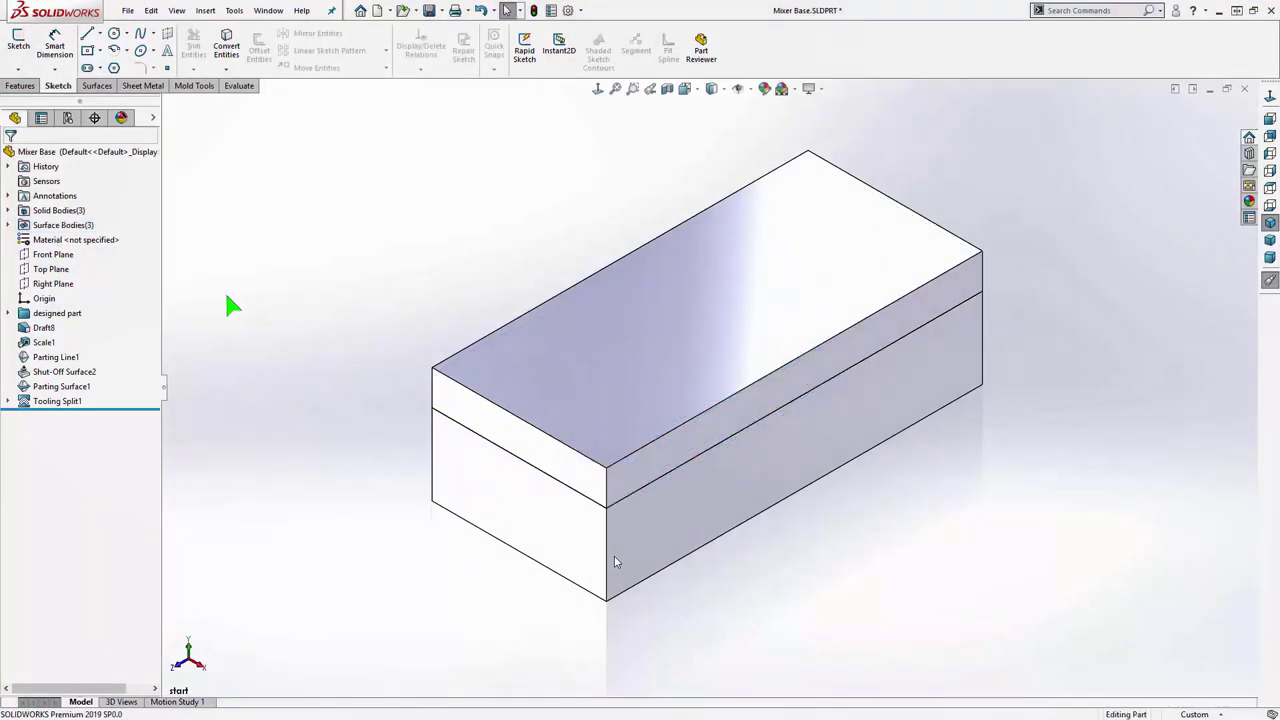
# - Move the upper tooling block up about 59 mm along Y, away from the part
pyautogui.press('s')
pyautogui.click(274, 414)
pyautogui.click(484, 395)
pyautogui.moveTo(707, 318); pyautogui.dragTo(707, 206)
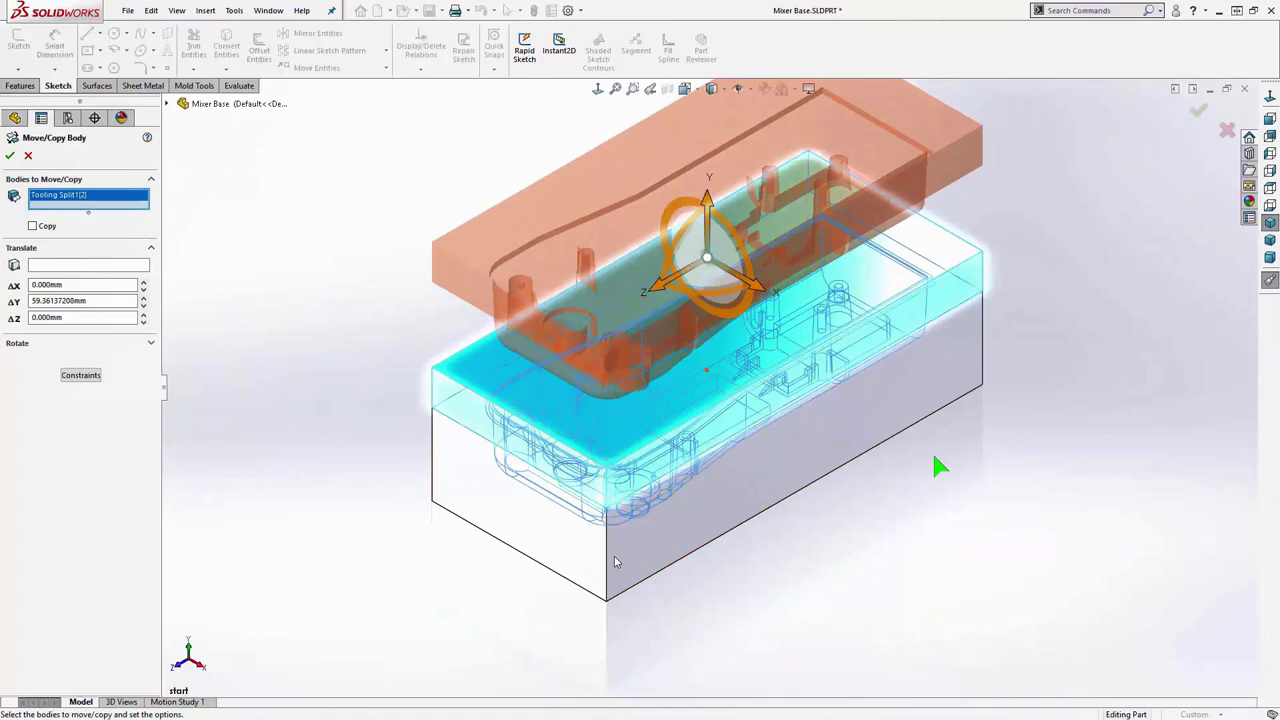
pyautogui.press('Return')
# - Move the lower tooling block down along Y until it clears the molded part
pyautogui.press('Return')
pyautogui.click(820, 434)
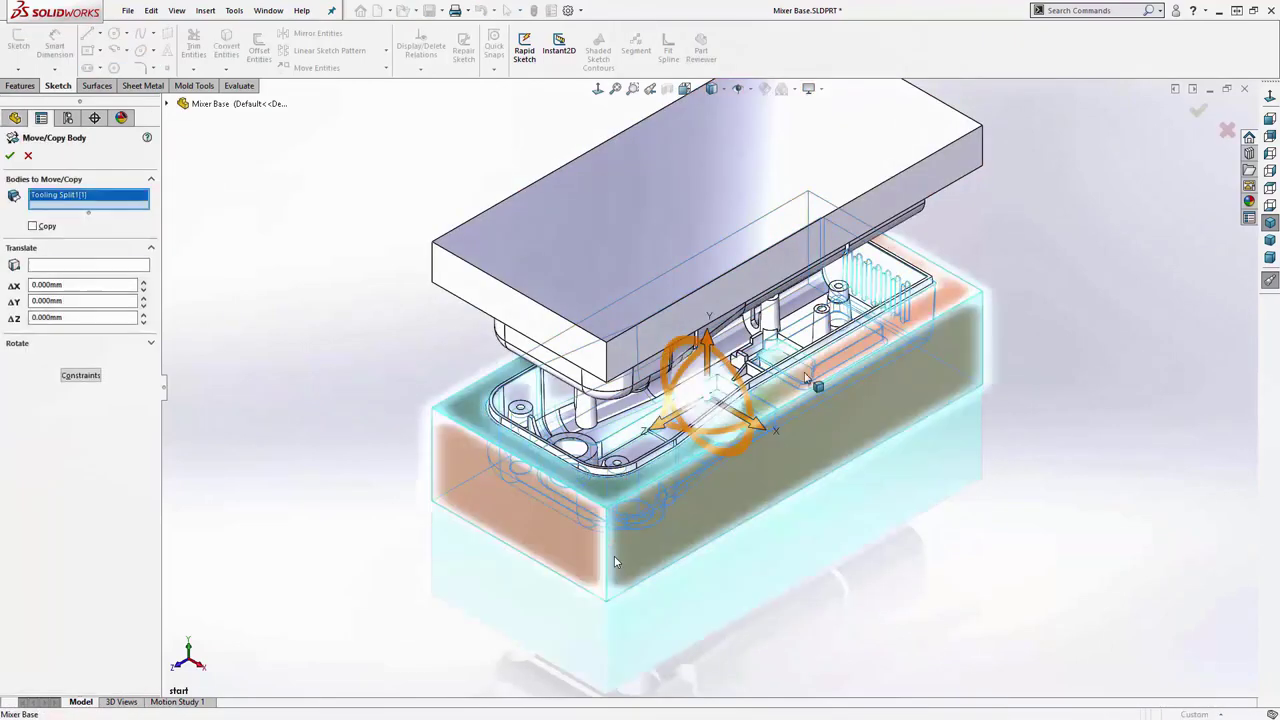
pyautogui.moveTo(708, 352); pyautogui.dragTo(732, 476)
pyautogui.press('Return')
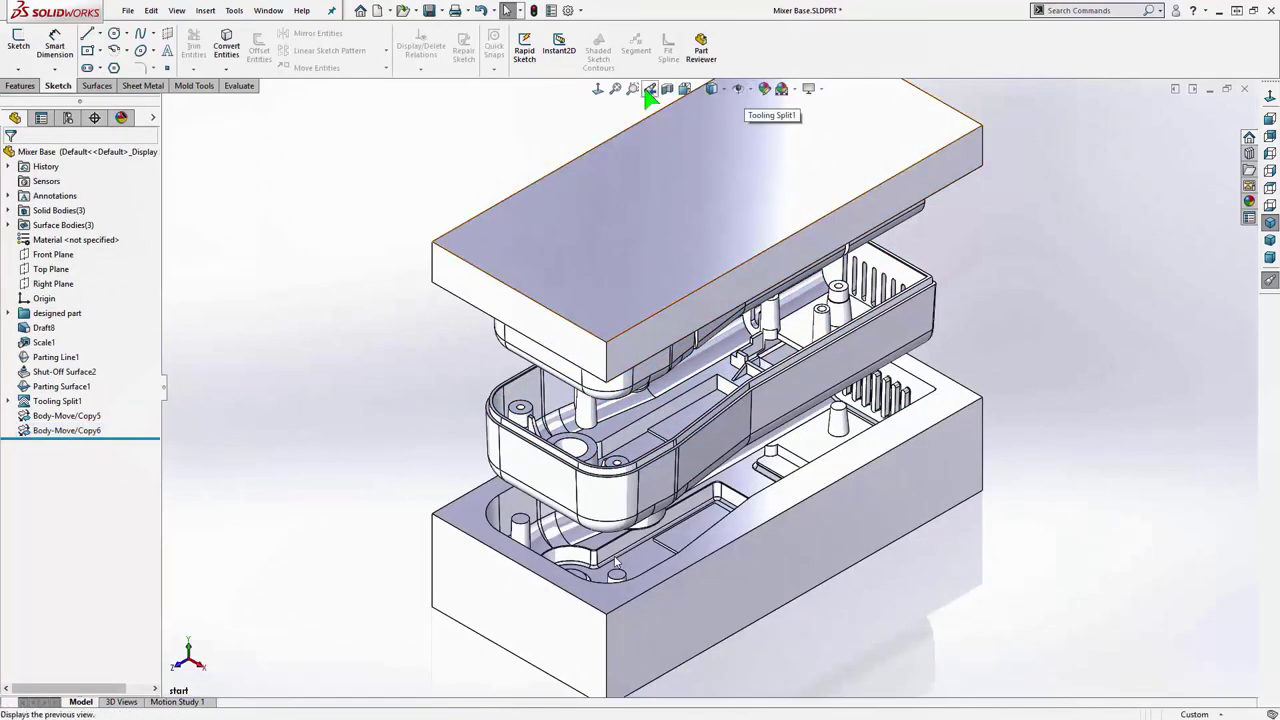
# - Delete the two body-move features that separate the tooling blocks from the part
pyautogui.moveTo(964, 298); pyautogui.dragTo(851, 445)
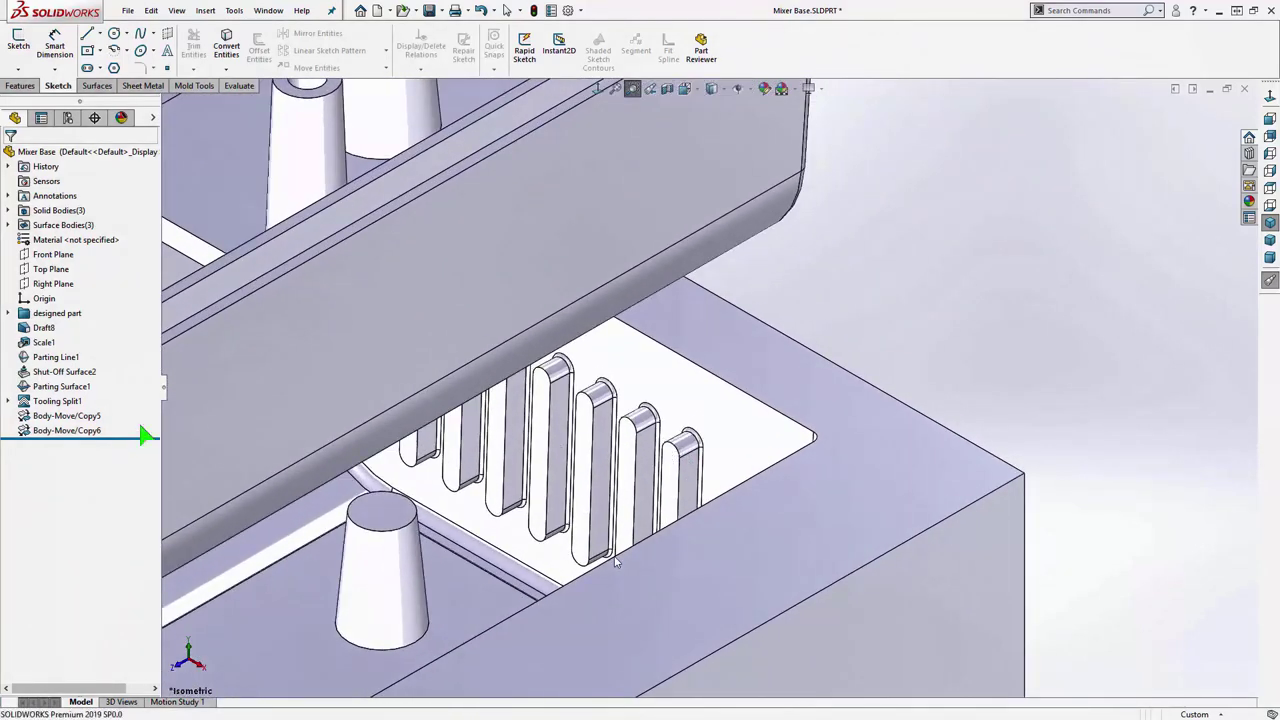
pyautogui.press('f')
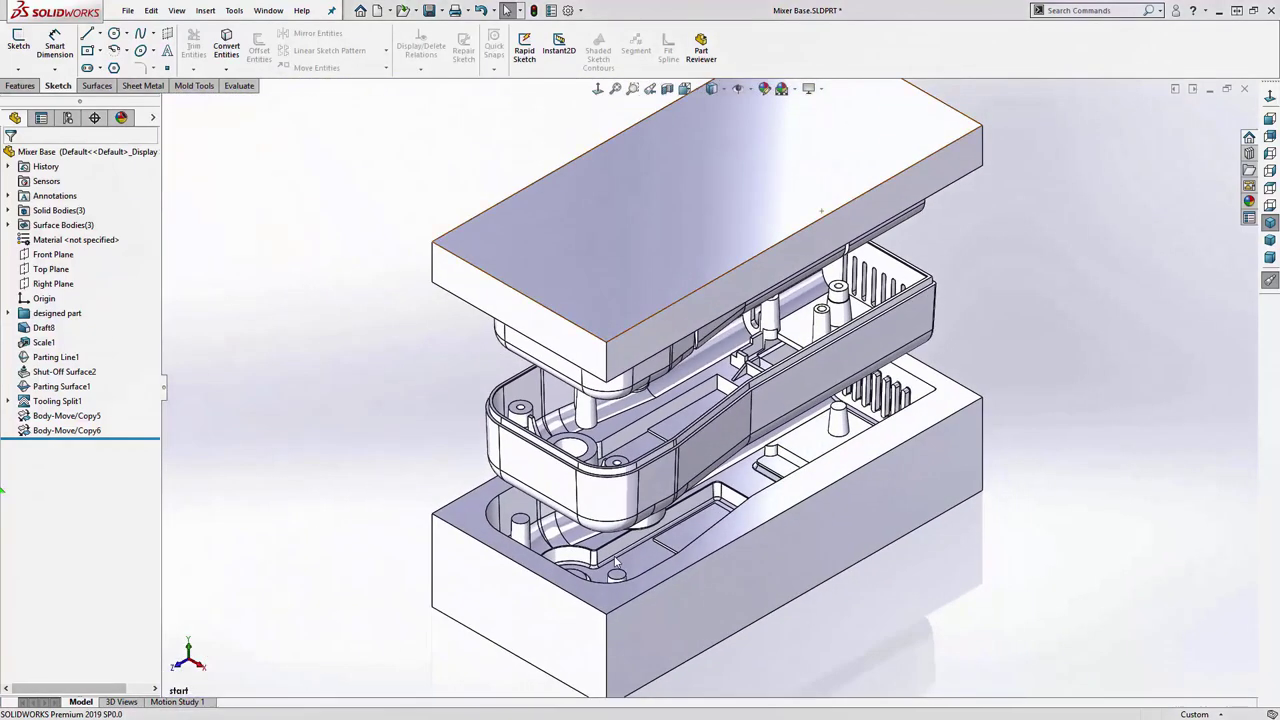
pyautogui.click(70, 416)
pyautogui.keyDown('ctrl'); pyautogui.click(84, 431); pyautogui.keyUp('ctrl')
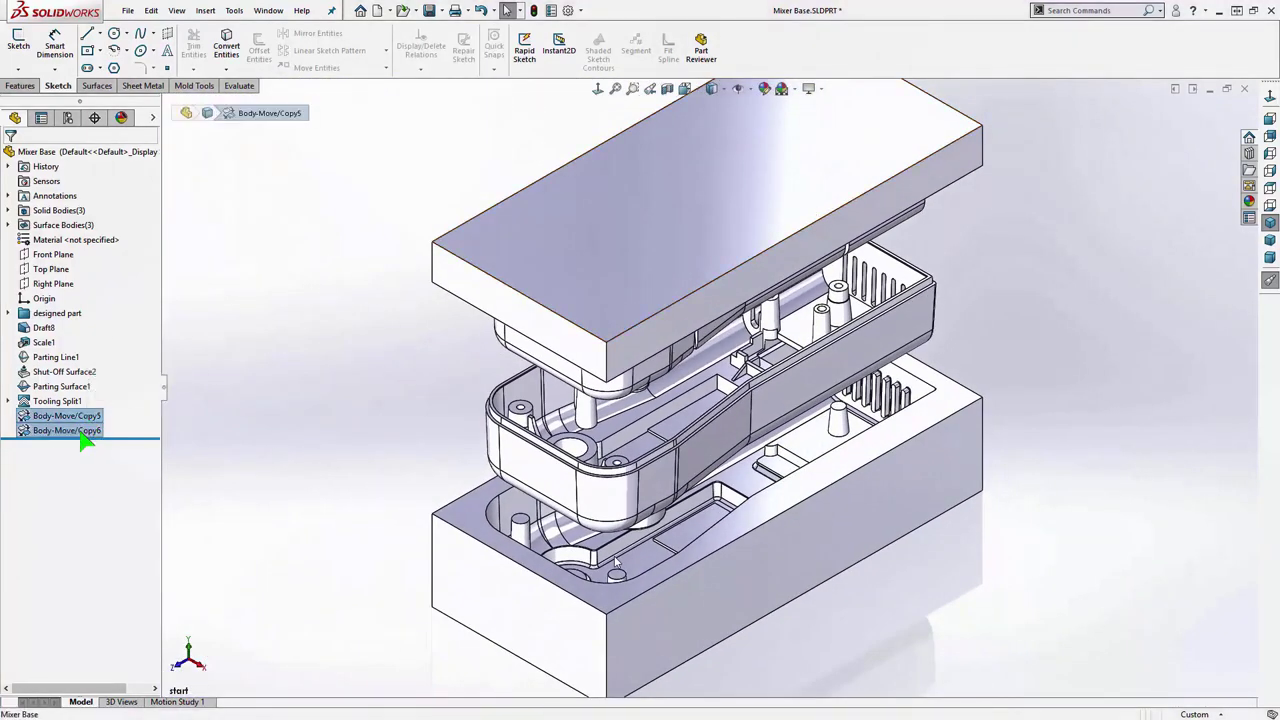
pyautogui.press('Delete')
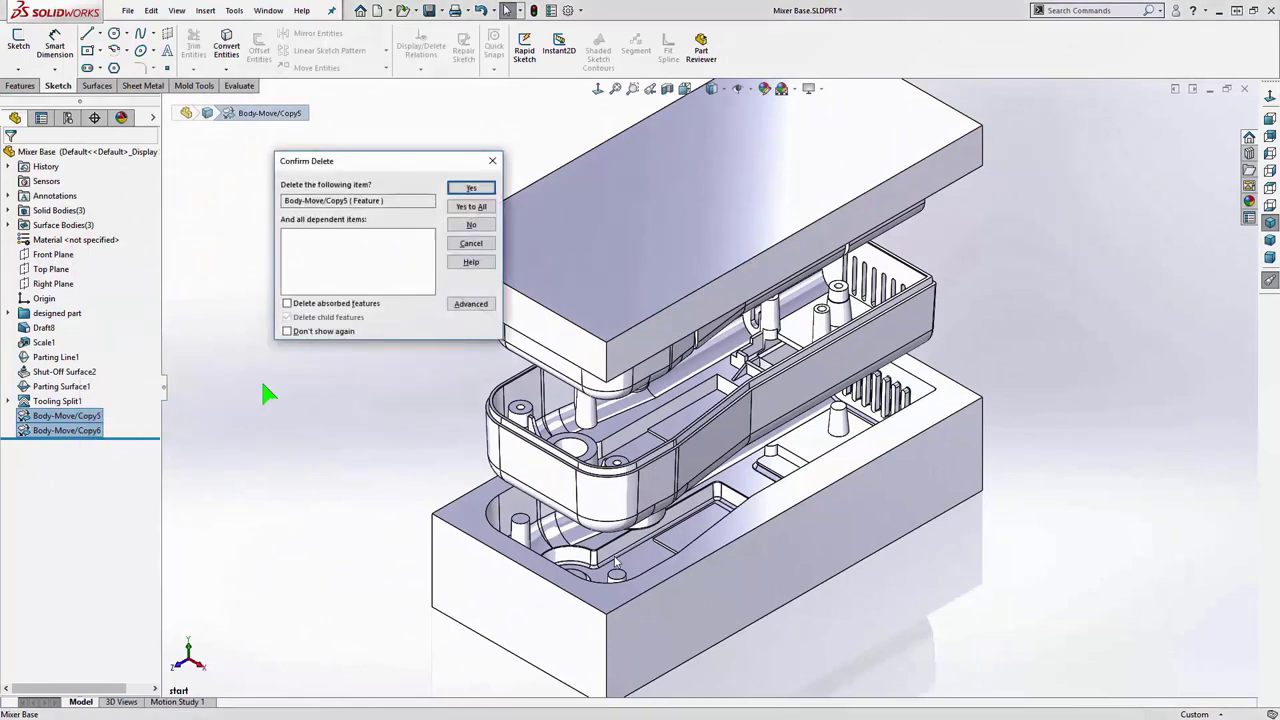
pyautogui.click(488, 210)
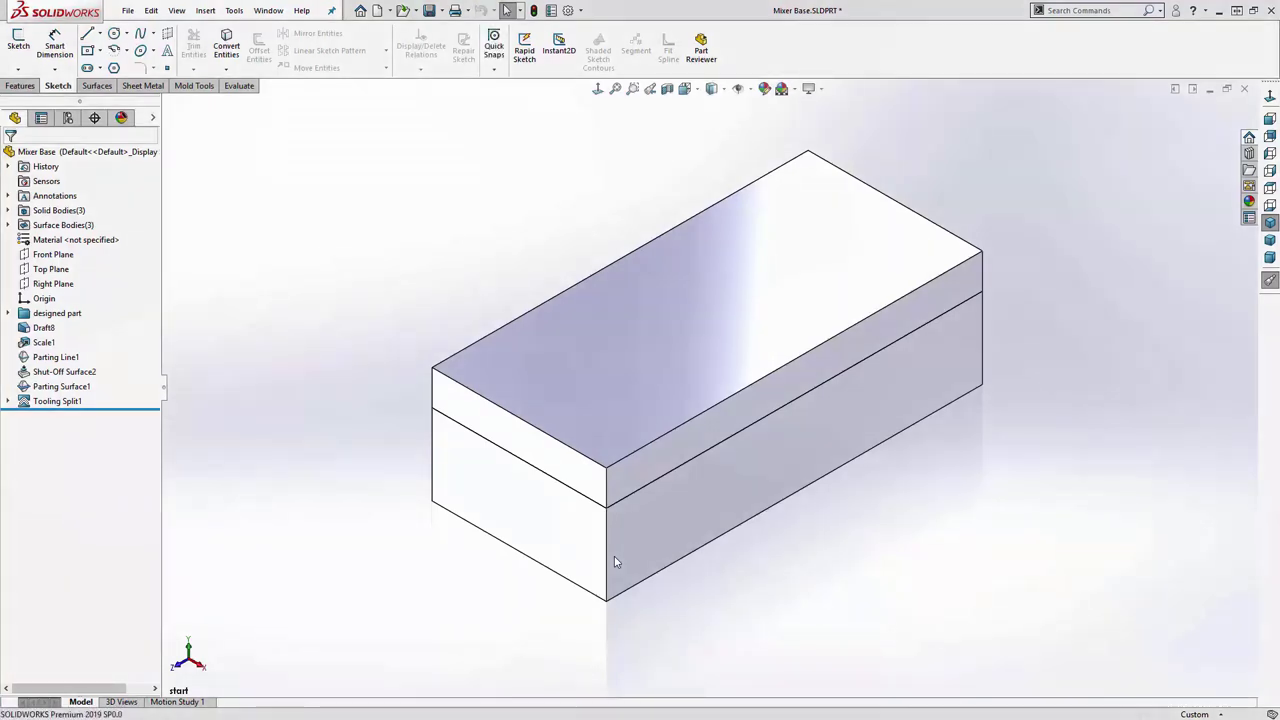
# - Start a sketch on the lower tooling block's end face at the vent-slot end and hide that block
pyautogui.hotkey('ctrl', '4')
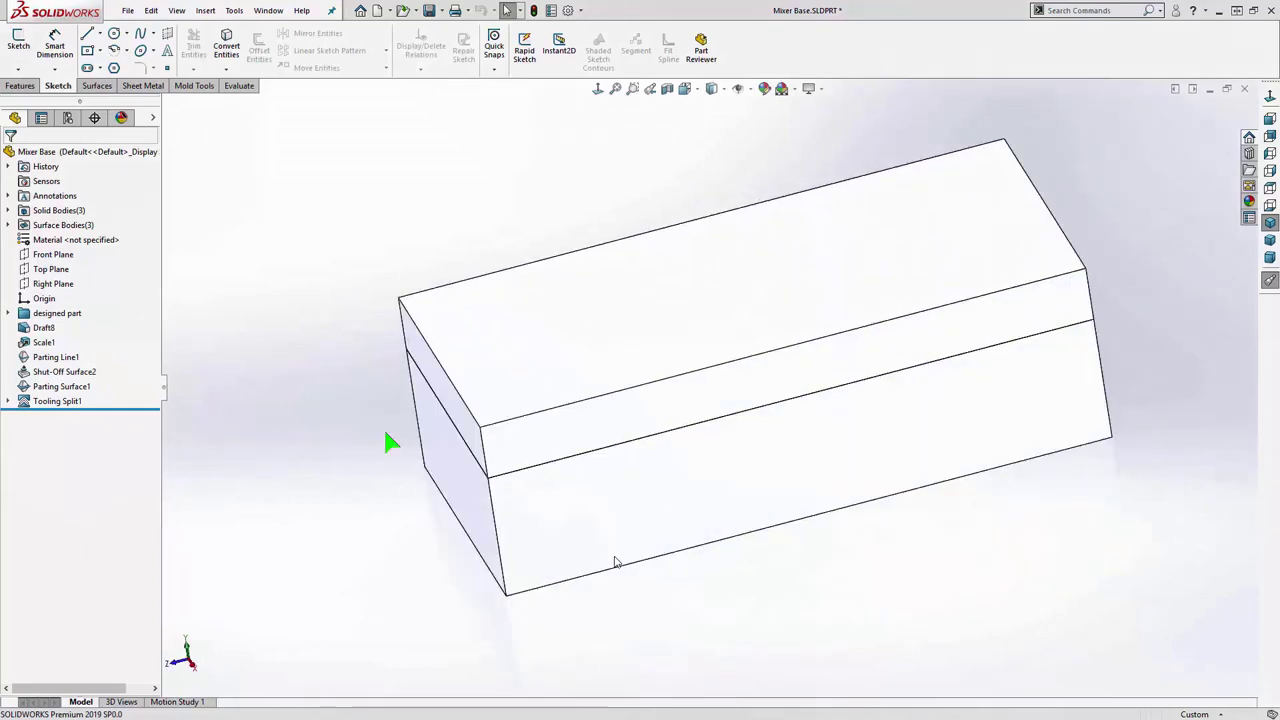
pyautogui.click(766, 400)
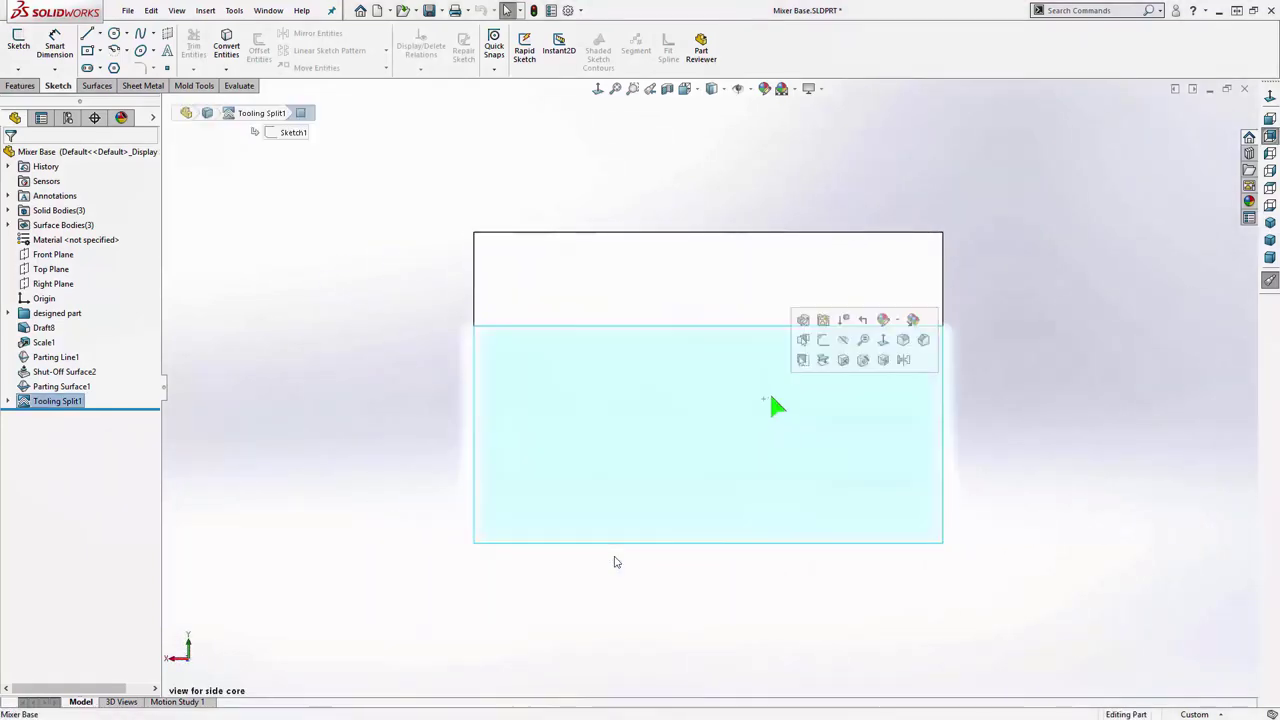
pyautogui.click(821, 350)
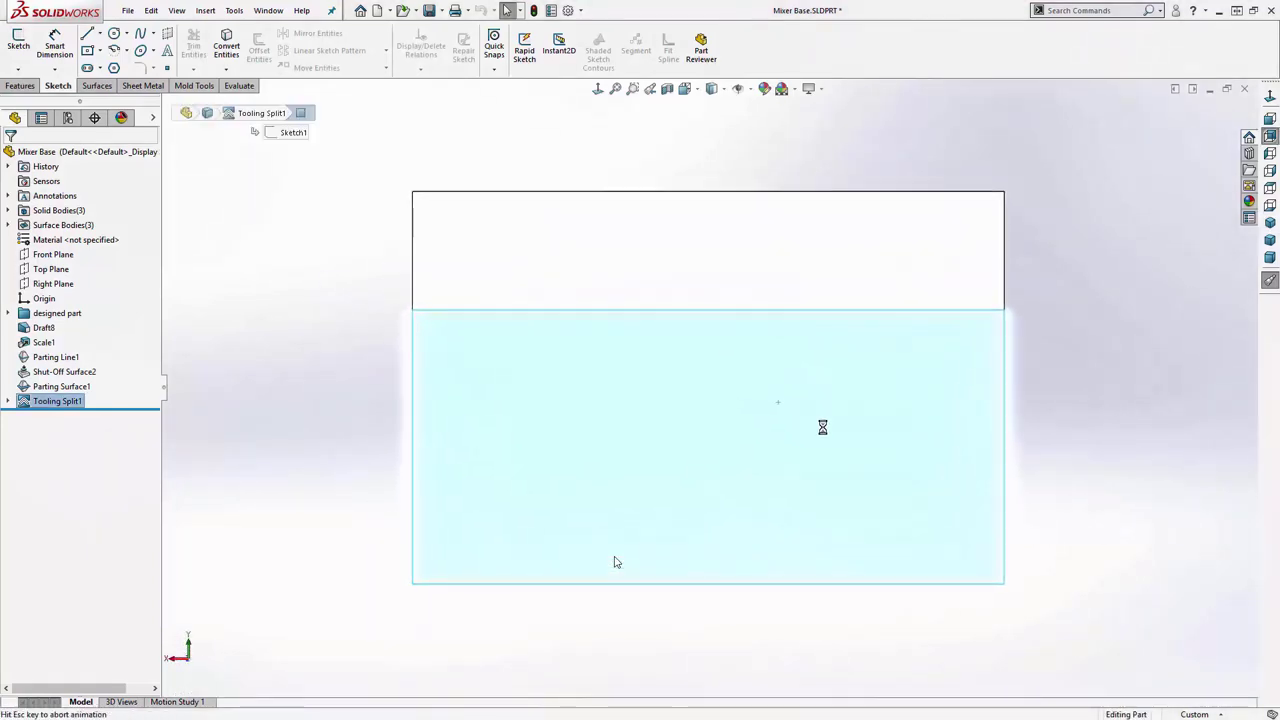
pyautogui.press('Tab')
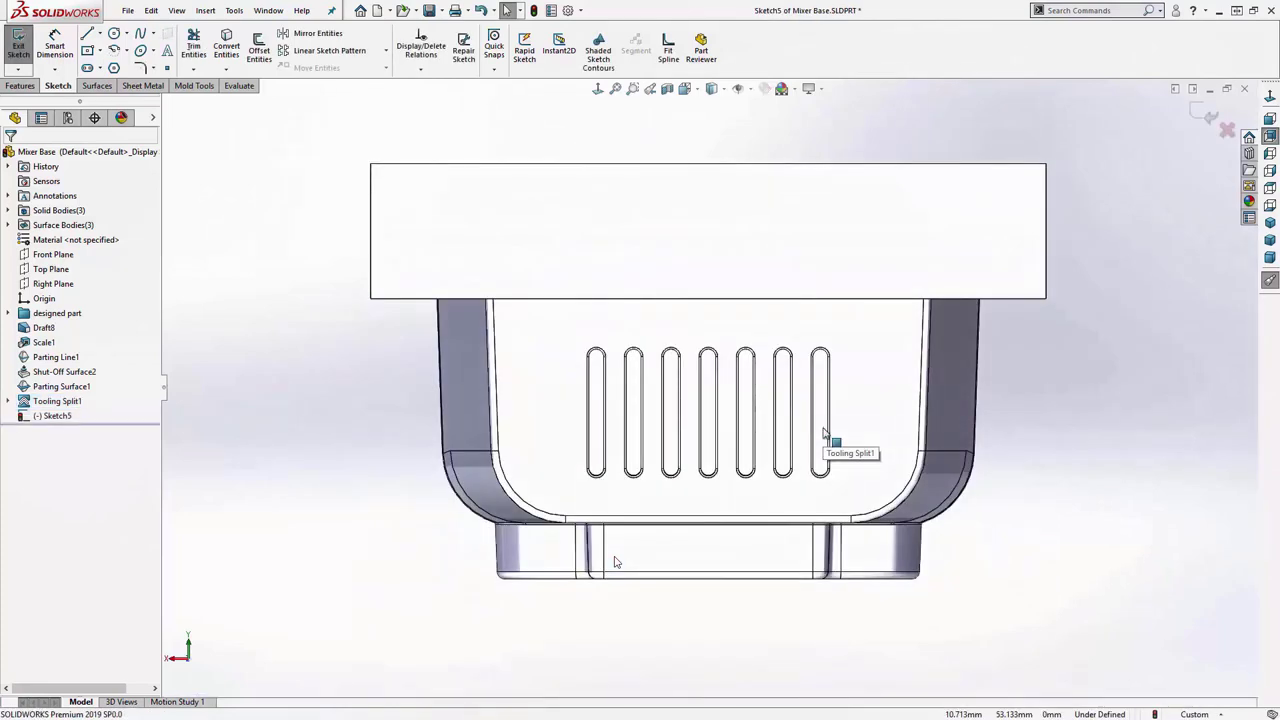
# - Sketch a vertical construction centerline from the midpoint of the part's bottom edge, through the middle vent slot, up into the upper tooling block
pyautogui.press('s')
pyautogui.click(922, 440)
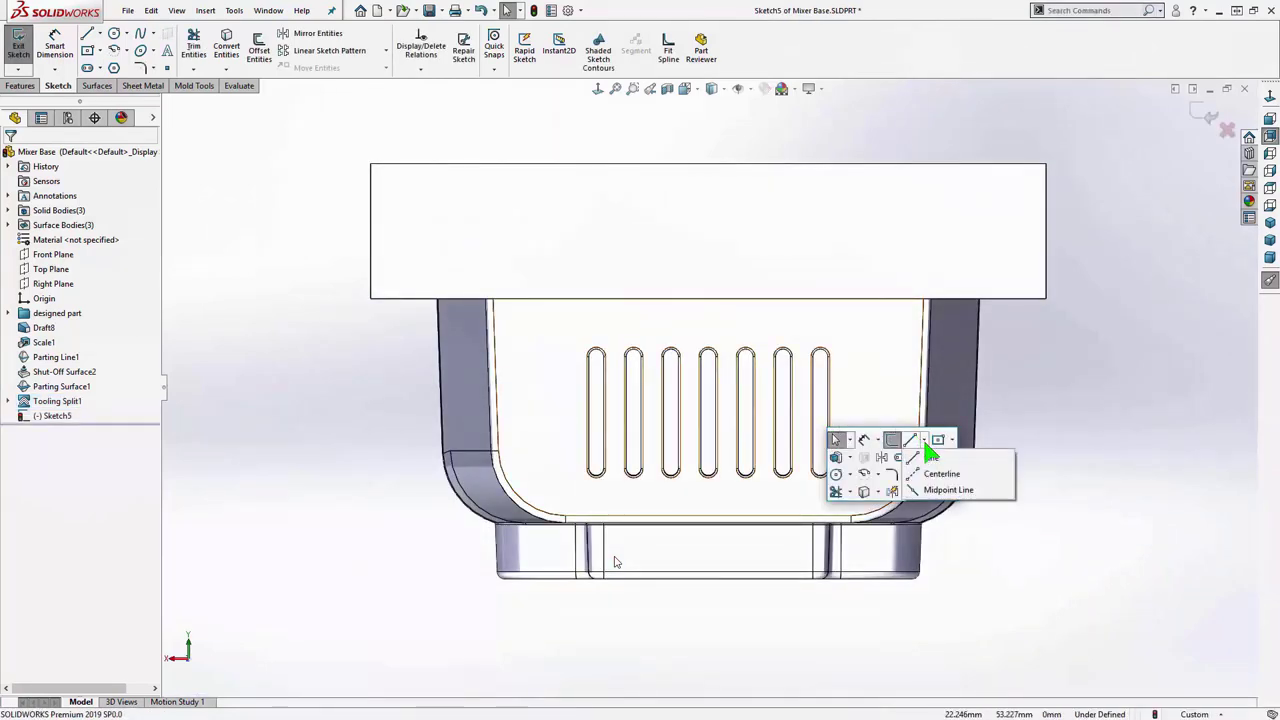
pyautogui.click(930, 475)
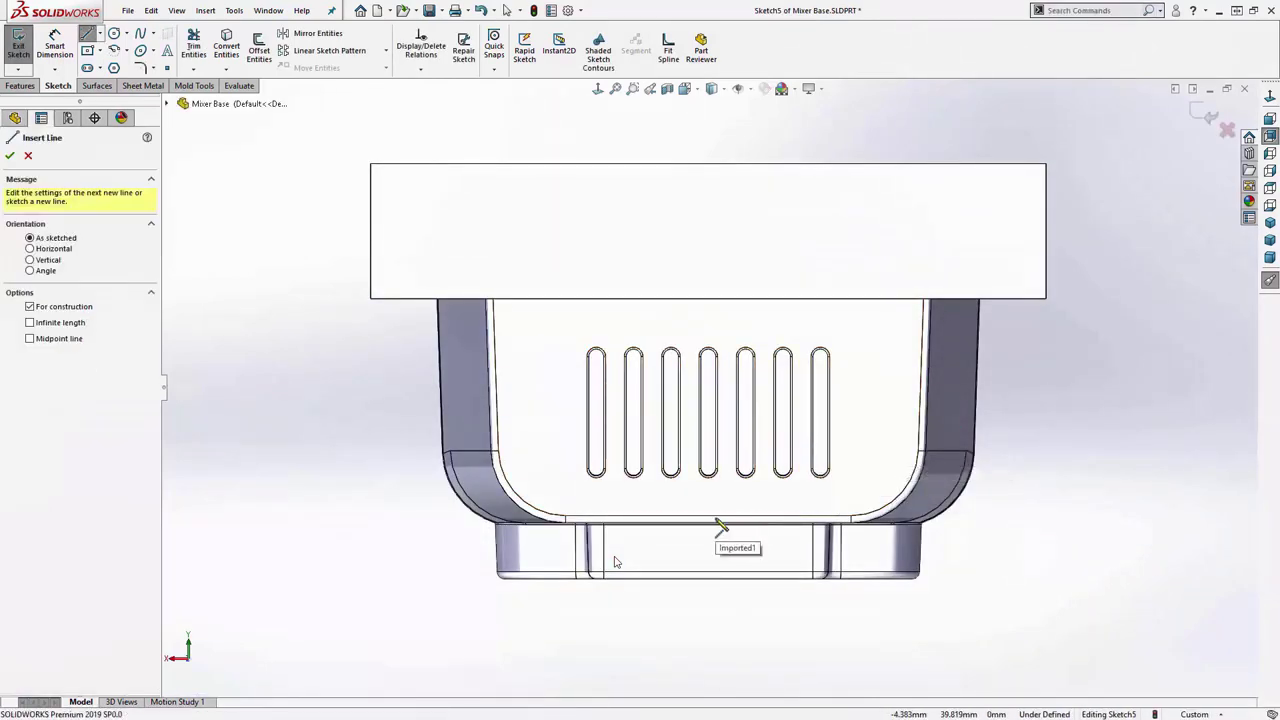
pyautogui.click(708, 517)
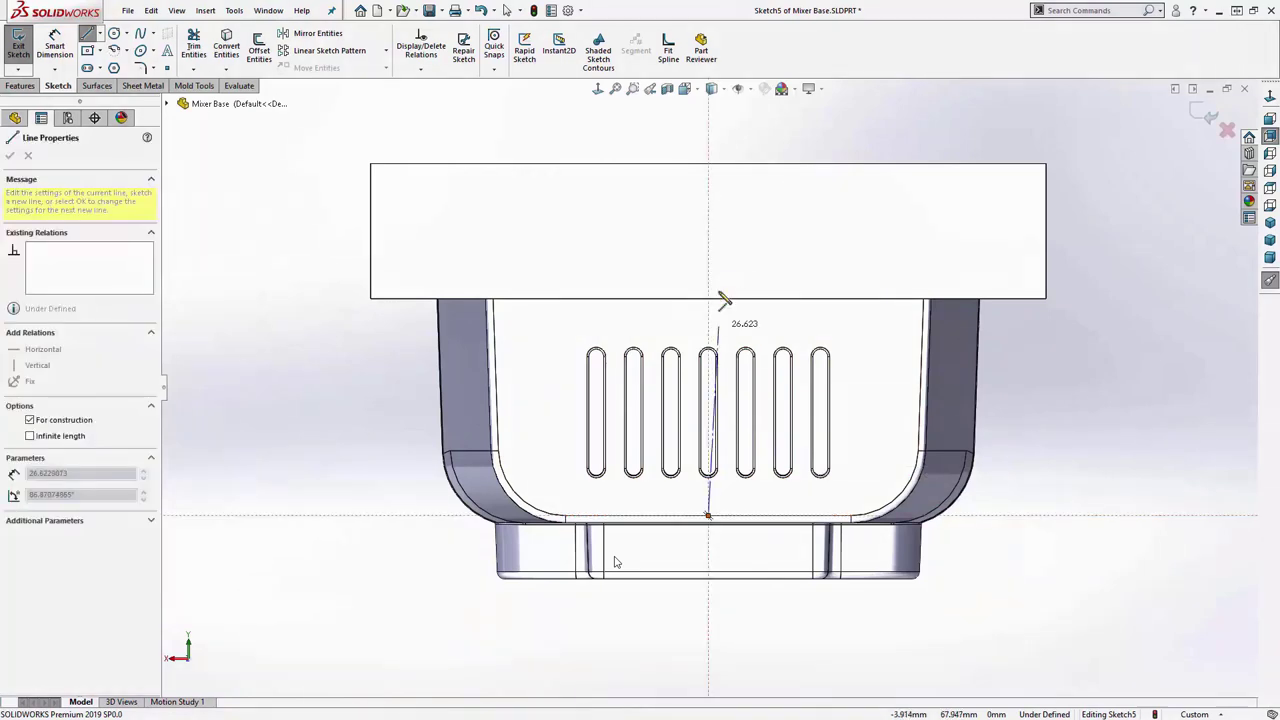
pyautogui.click(708, 238)
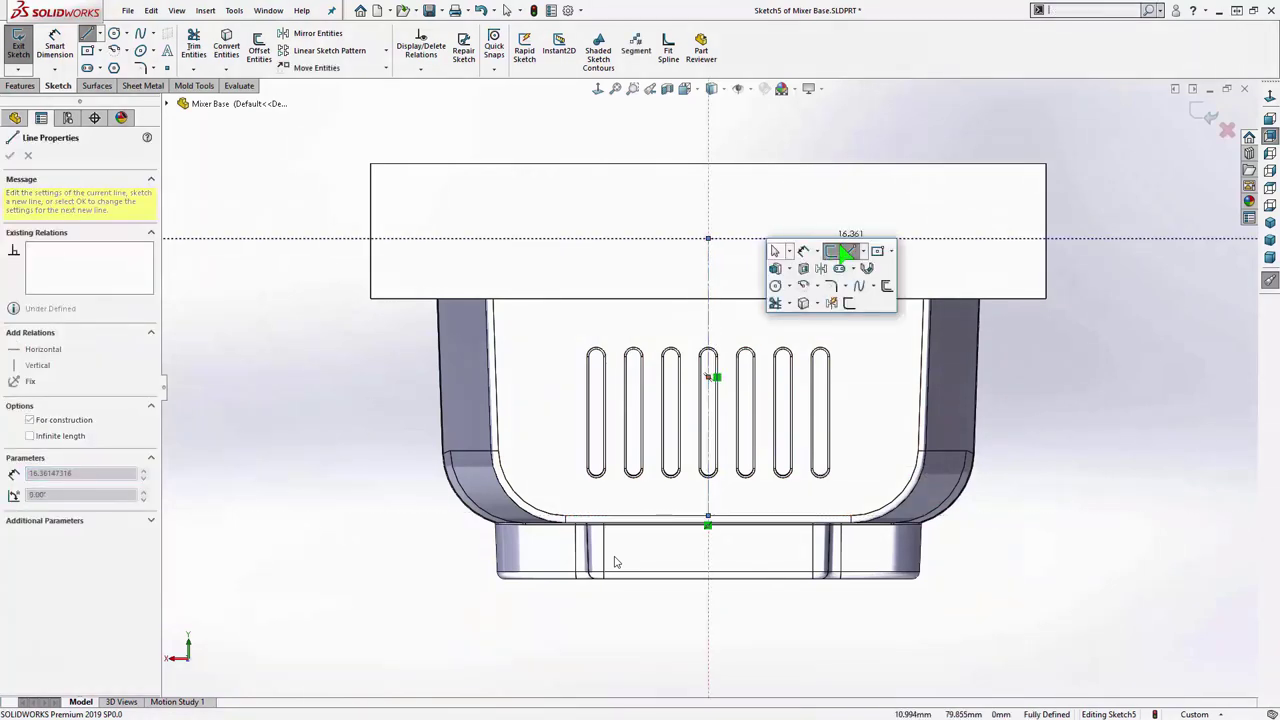
# - Sketch half a trapezoid around the vent slots and mirror it about the centerline, making its top edge about 52 mm wide
pyautogui.click(846, 250)
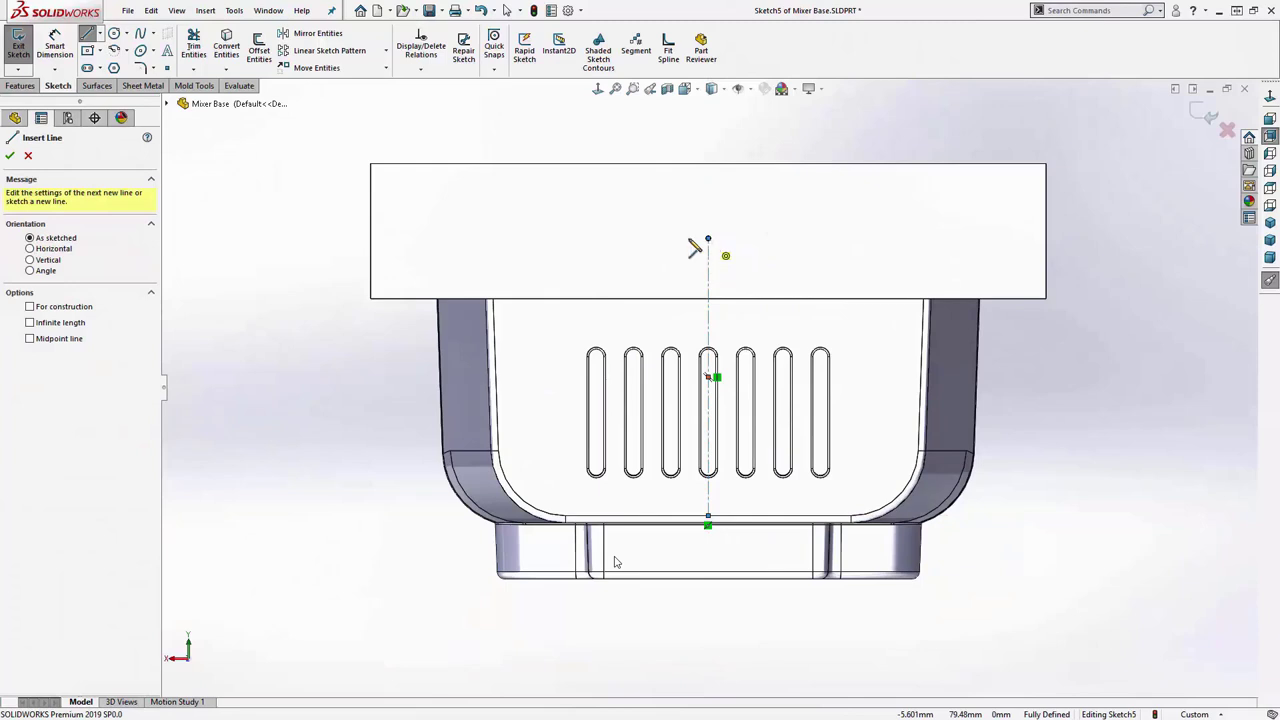
pyautogui.click(708, 238)
pyautogui.click(524, 238)
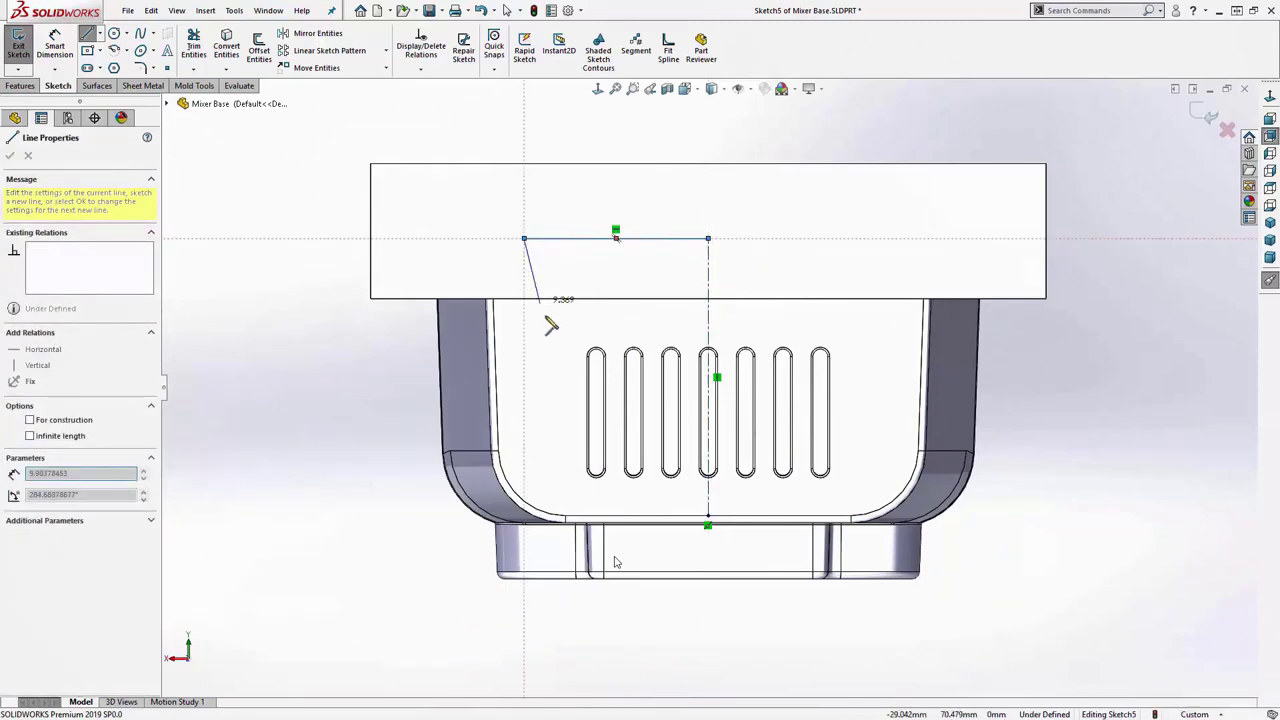
pyautogui.click(570, 494)
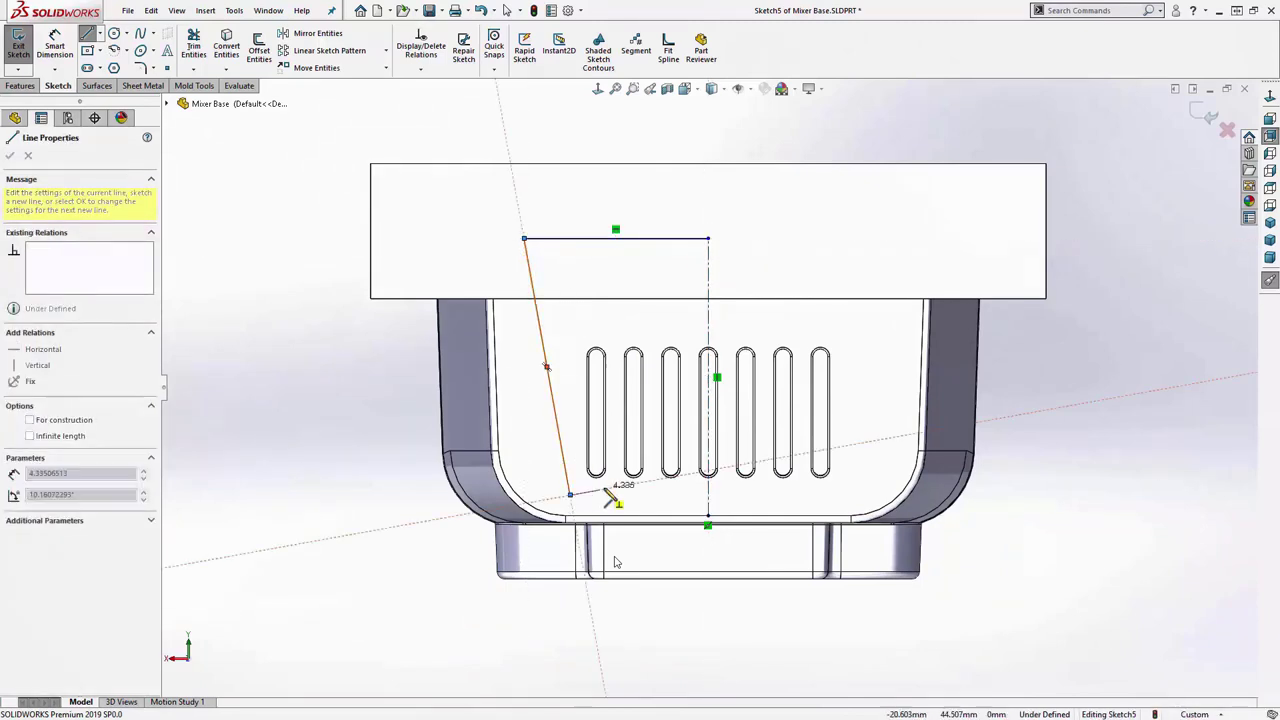
pyautogui.click(708, 494)
pyautogui.press('Escape')
pyautogui.moveTo(837, 643); pyautogui.dragTo(466, 146)
pyautogui.click(316, 33)
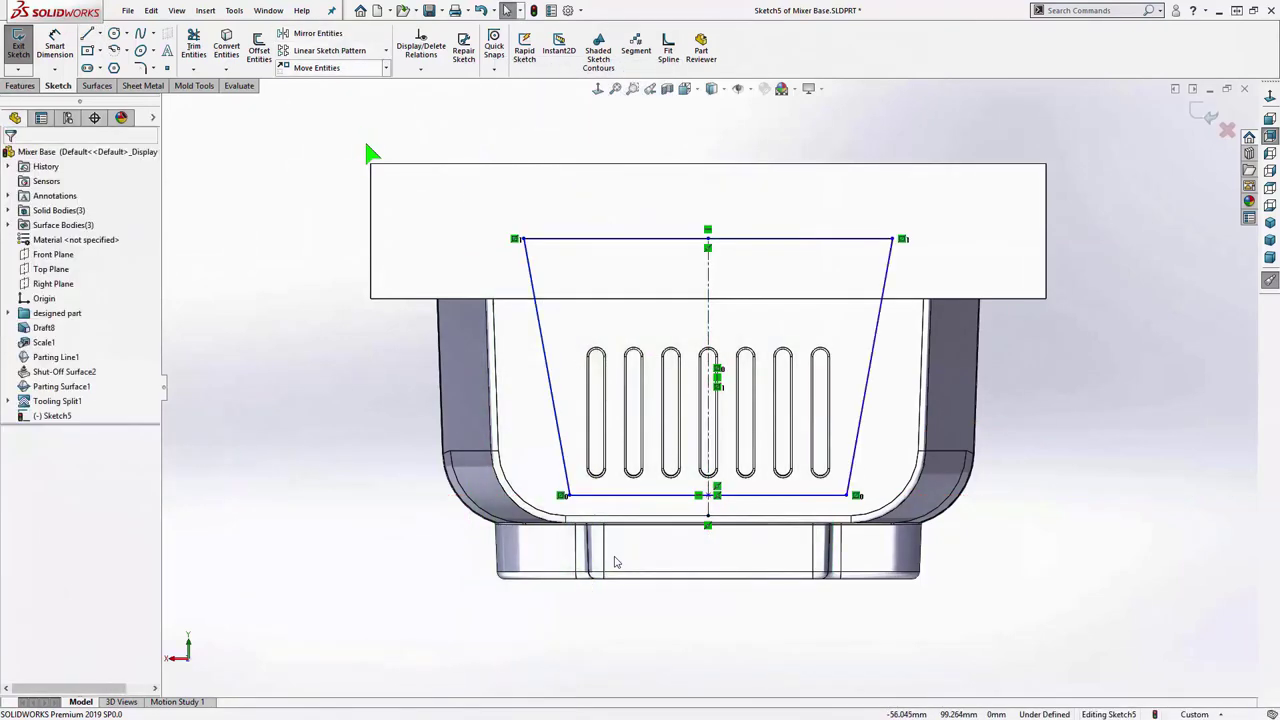
# - Dimension the trapezoid's top edge to 50 mm
pyautogui.moveTo(303, 277); pyautogui.dragTo(300, 206, button='right')
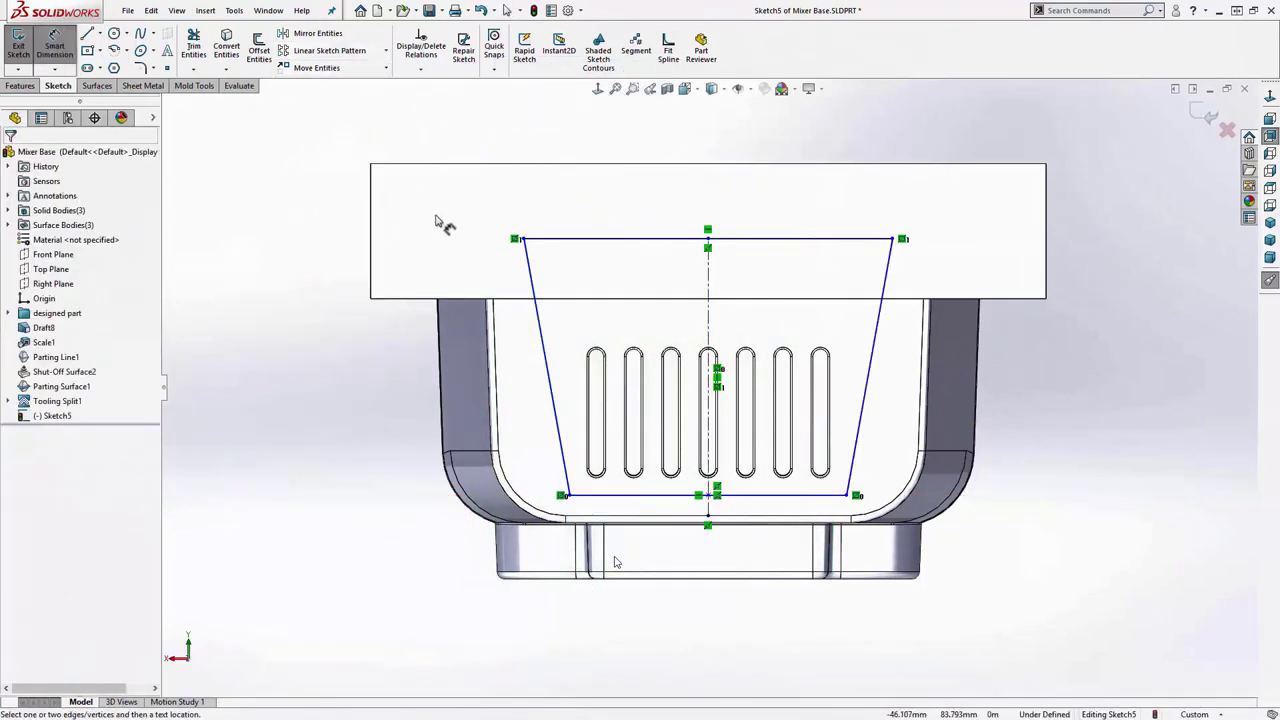
pyautogui.click(666, 240)
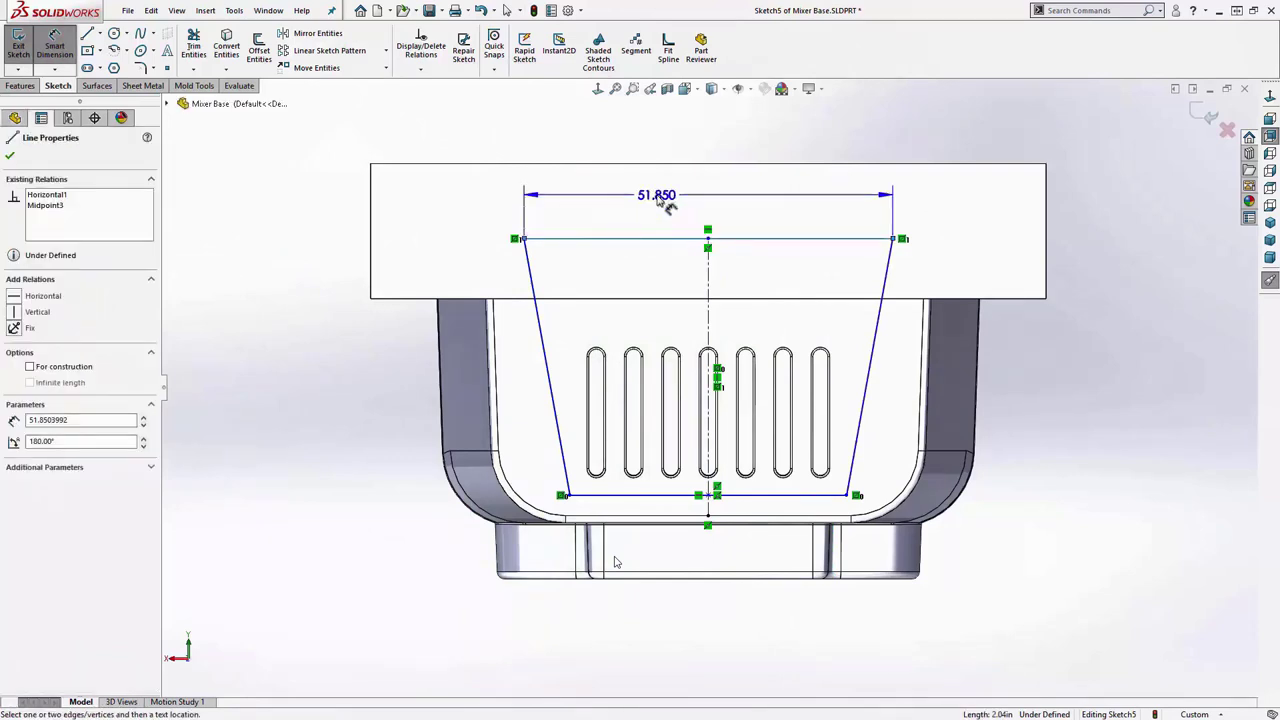
pyautogui.click(657, 197)
pyautogui.write('50')
pyautogui.press('Return')
# - Set the trapezoid's top edge 5 mm above the upper tooling block's lower edge
pyautogui.click(654, 297)
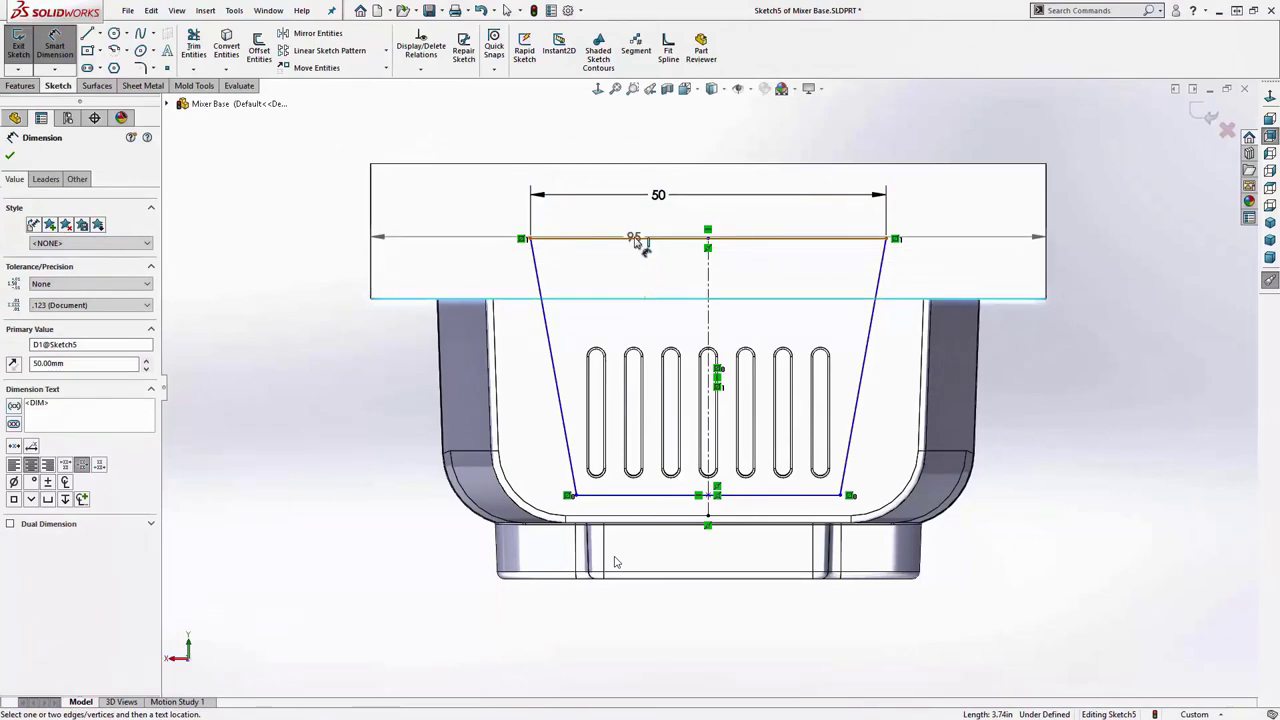
pyautogui.click(634, 240)
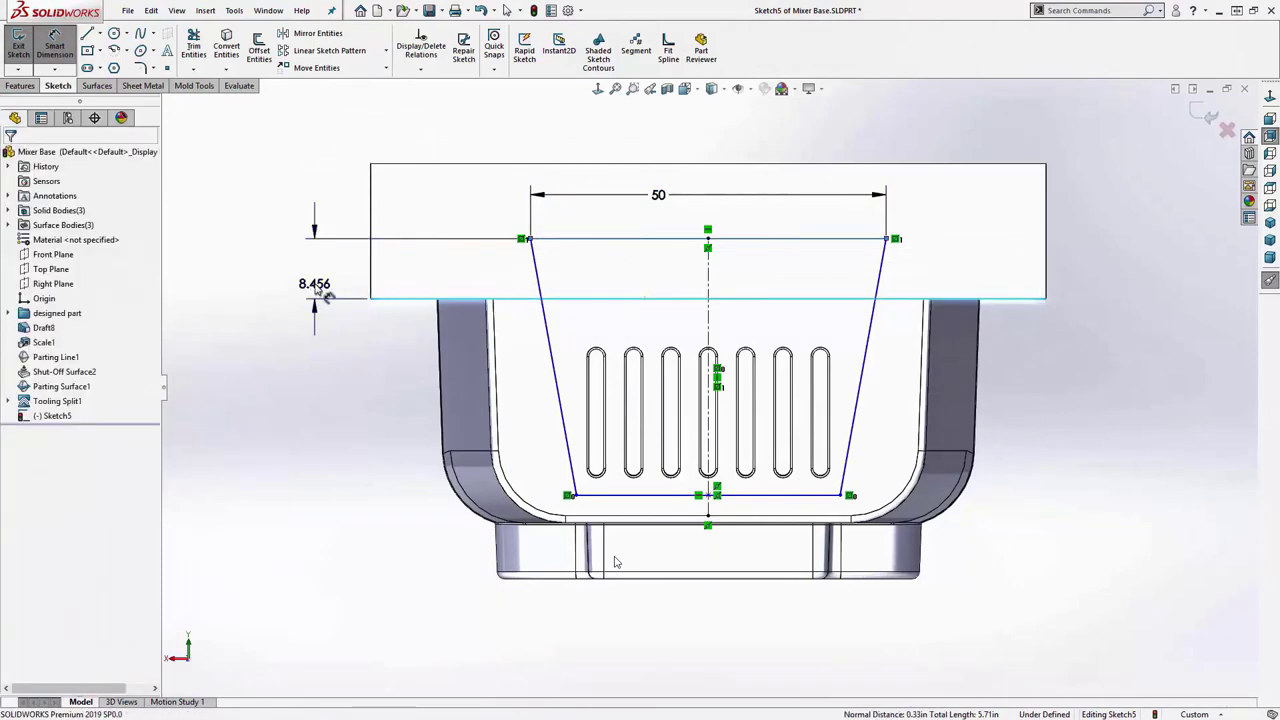
pyautogui.doubleClick(318, 286)
pyautogui.write('5cm')
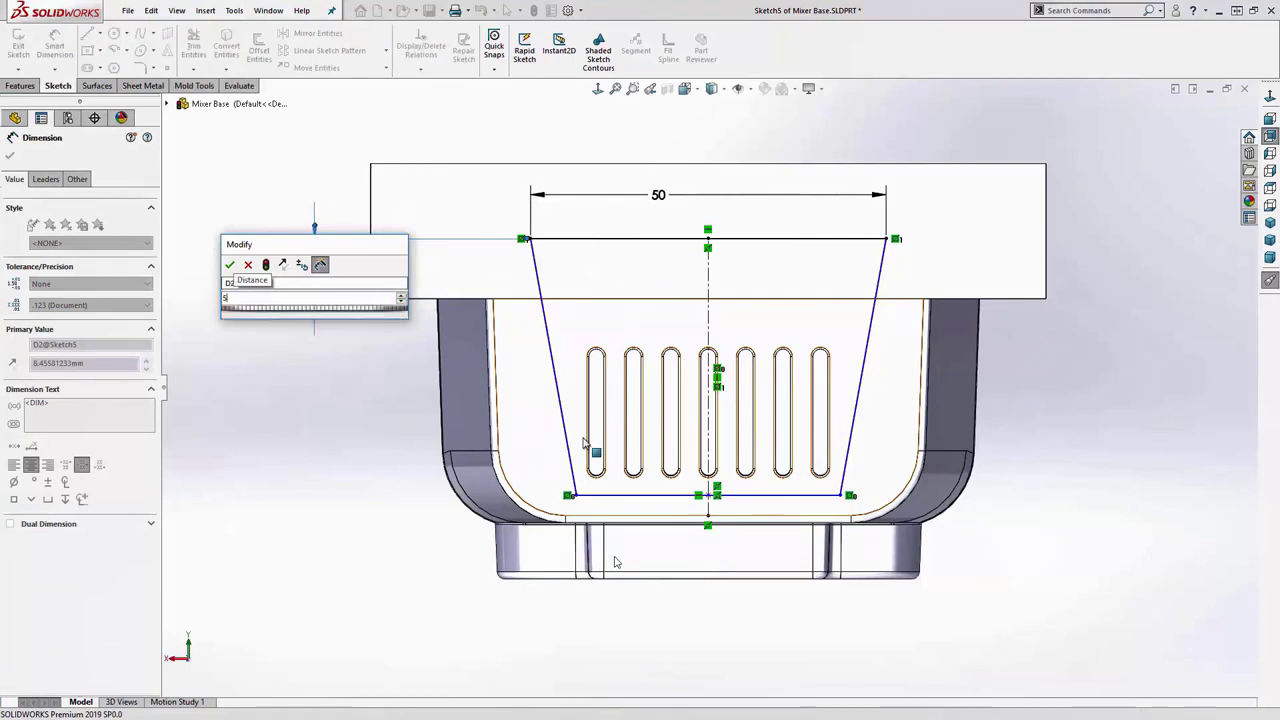
pyautogui.press('Return')
# - Dimension the trapezoid's bottom edge to 38 mm
pyautogui.click(655, 520)
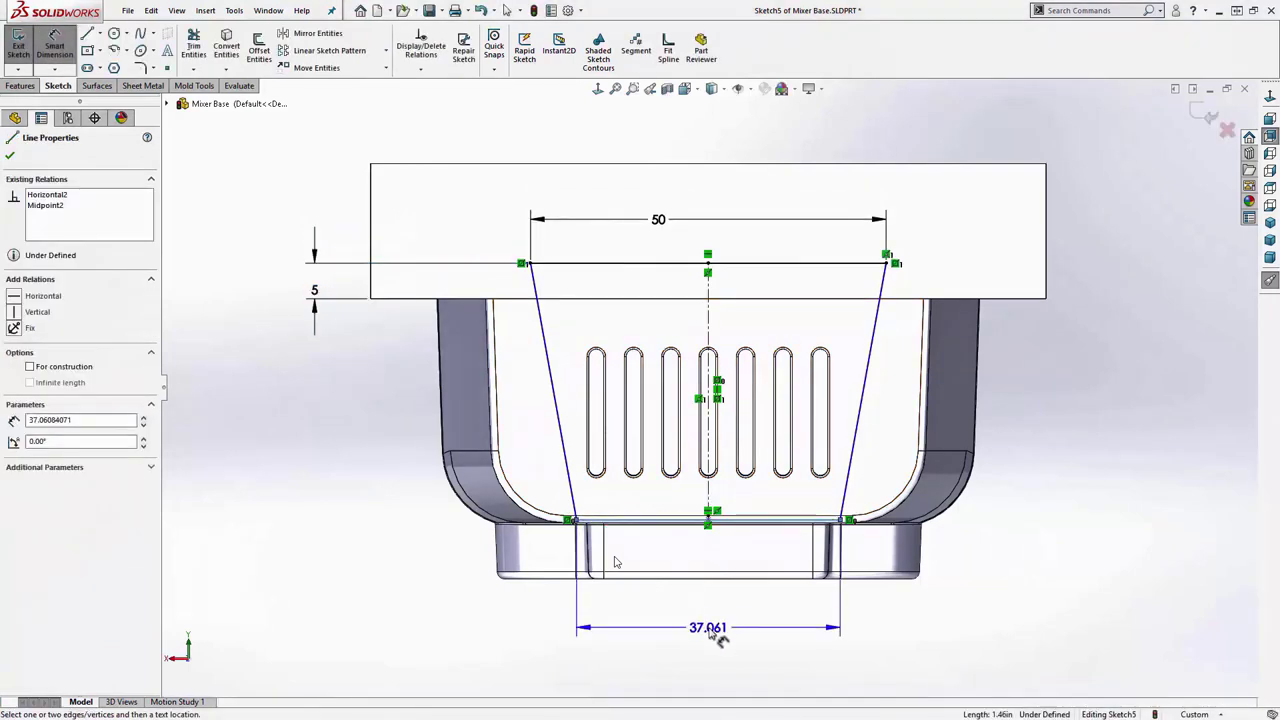
pyautogui.click(718, 636)
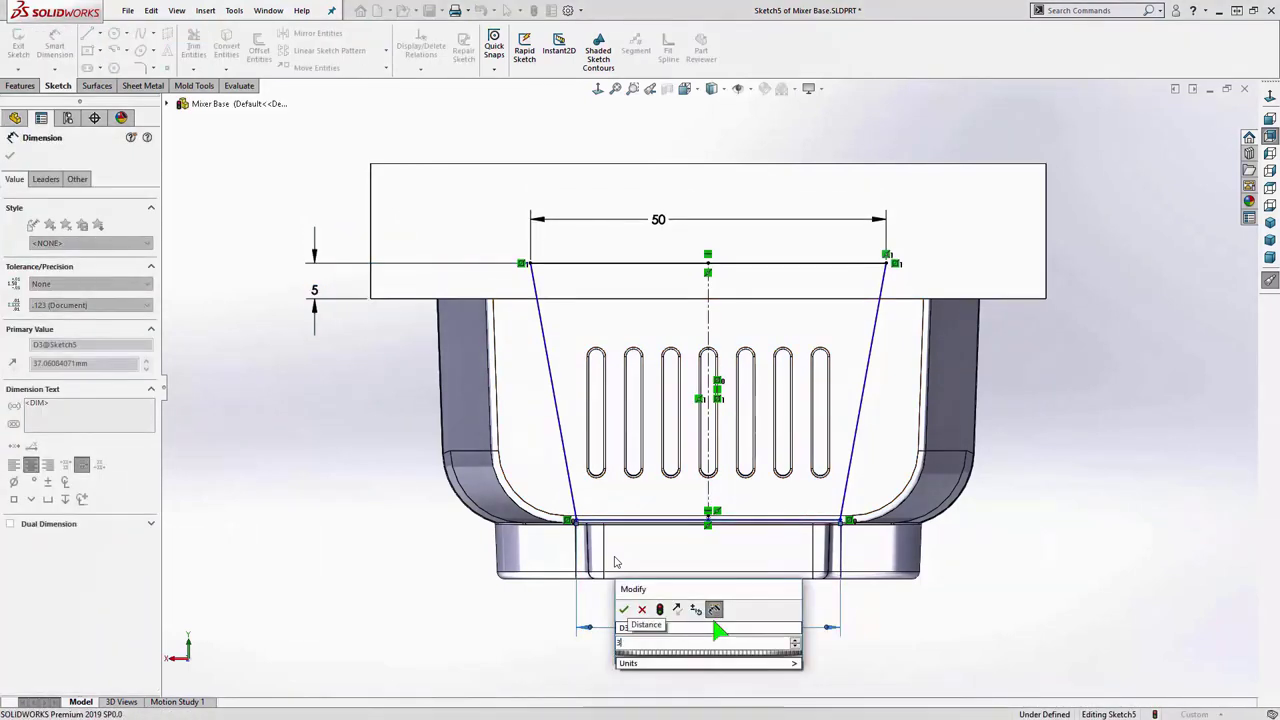
pyautogui.write('38')
pyautogui.press('Return')
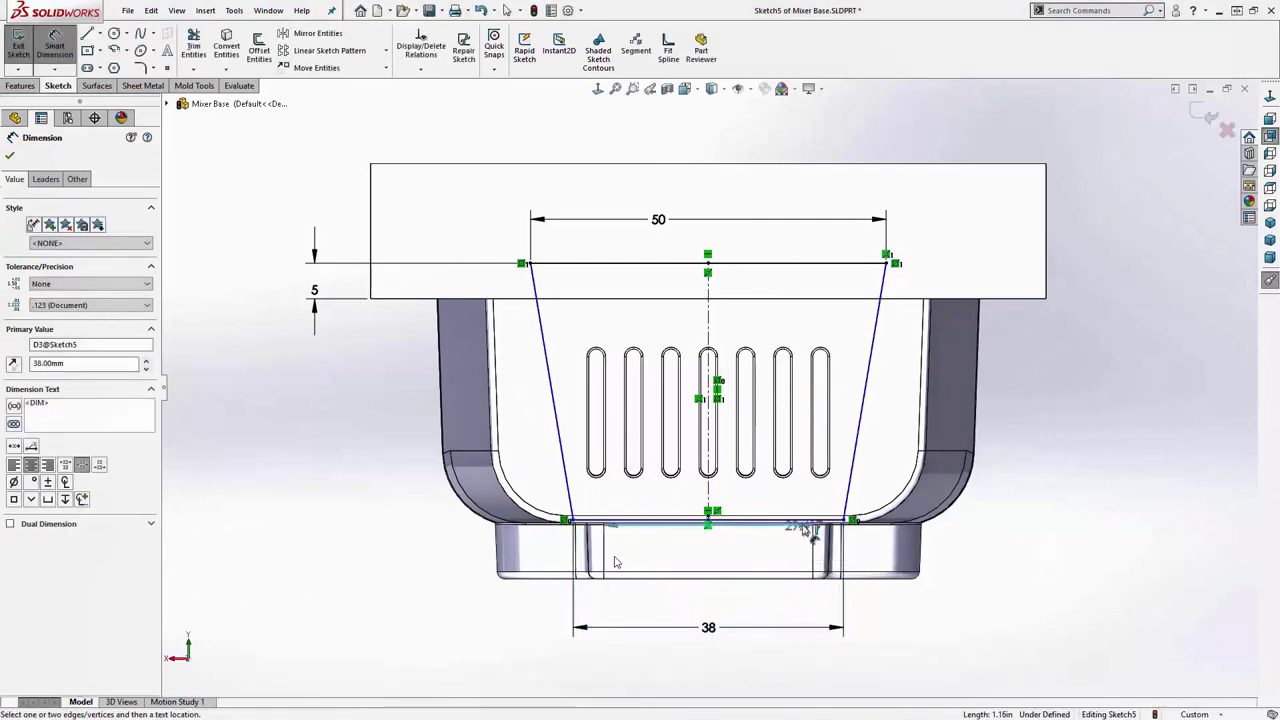
# - Set the trapezoid's bottom edge 4 mm above the part's bottom edge below the slots and finish the sketch
pyautogui.click(810, 523)
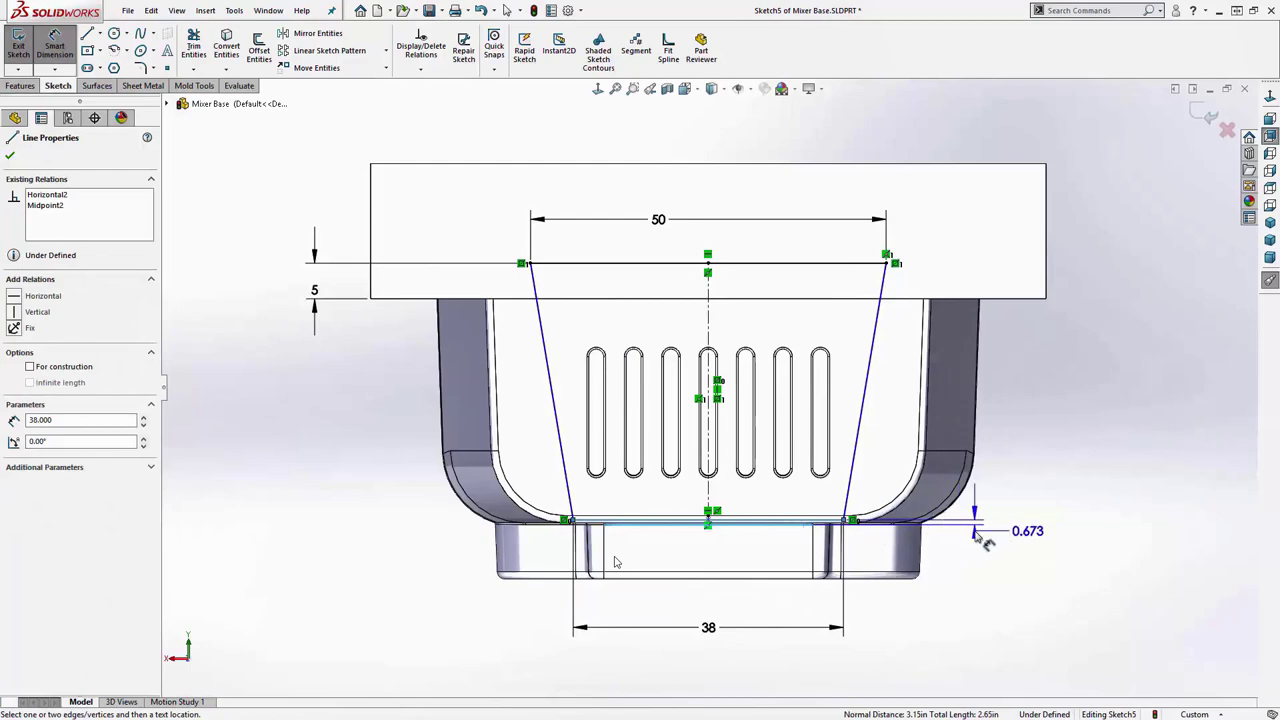
pyautogui.click(972, 536)
pyautogui.press('Return')
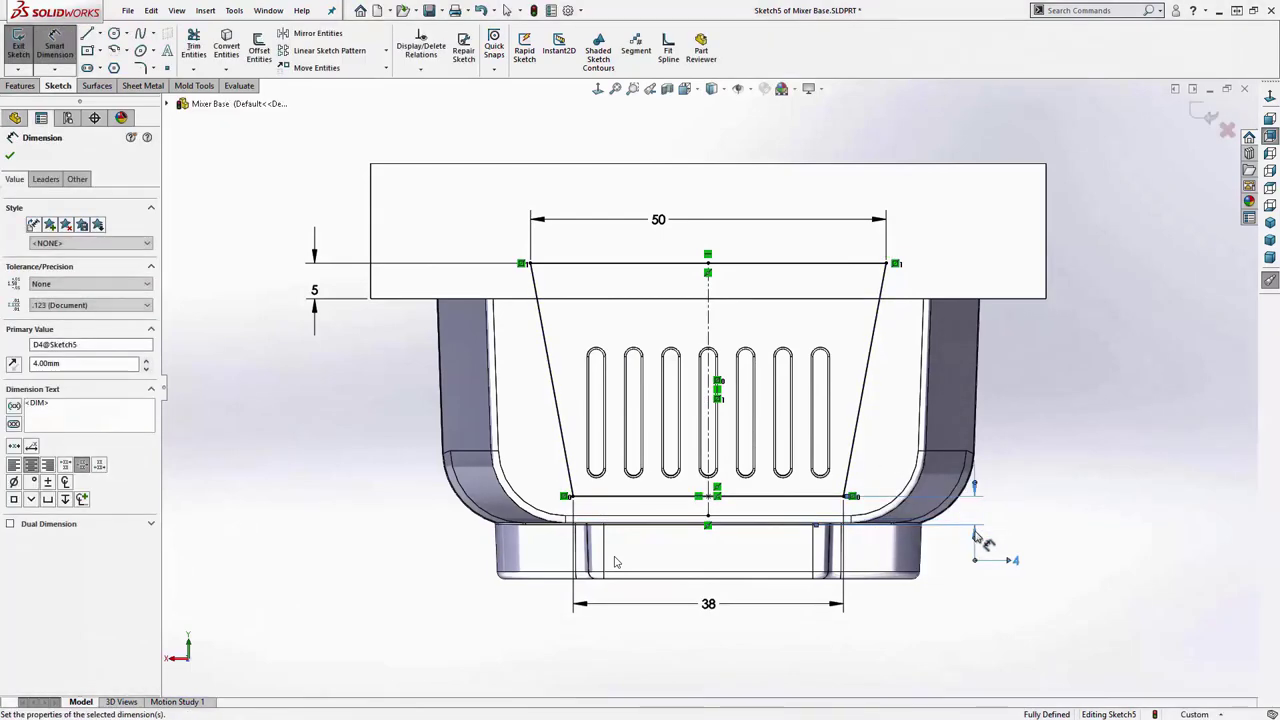
pyautogui.click(1094, 508)
pyautogui.press('Escape')
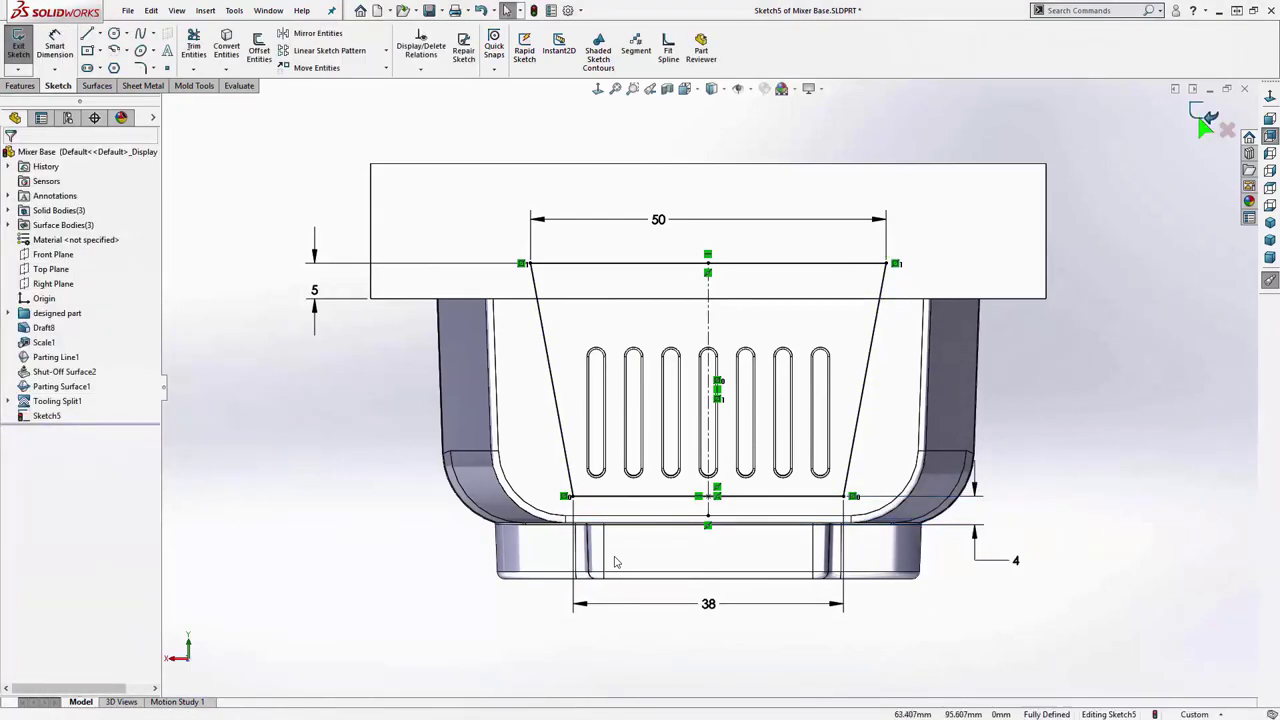
pyautogui.click(1203, 114)
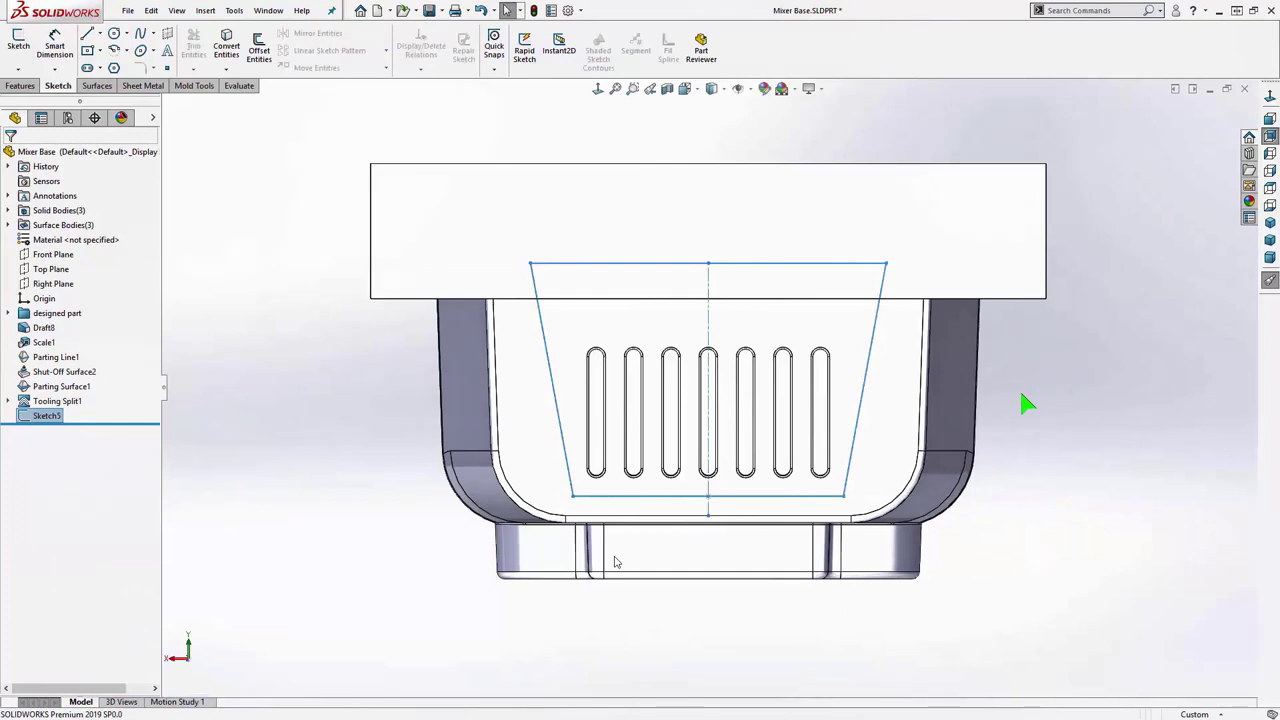
# - Show the lower tooling block and cut a Core from it with the trapezoid sketch, 2° draft and 18 mm blind depth
pyautogui.hotkey('shift', 'Tab')
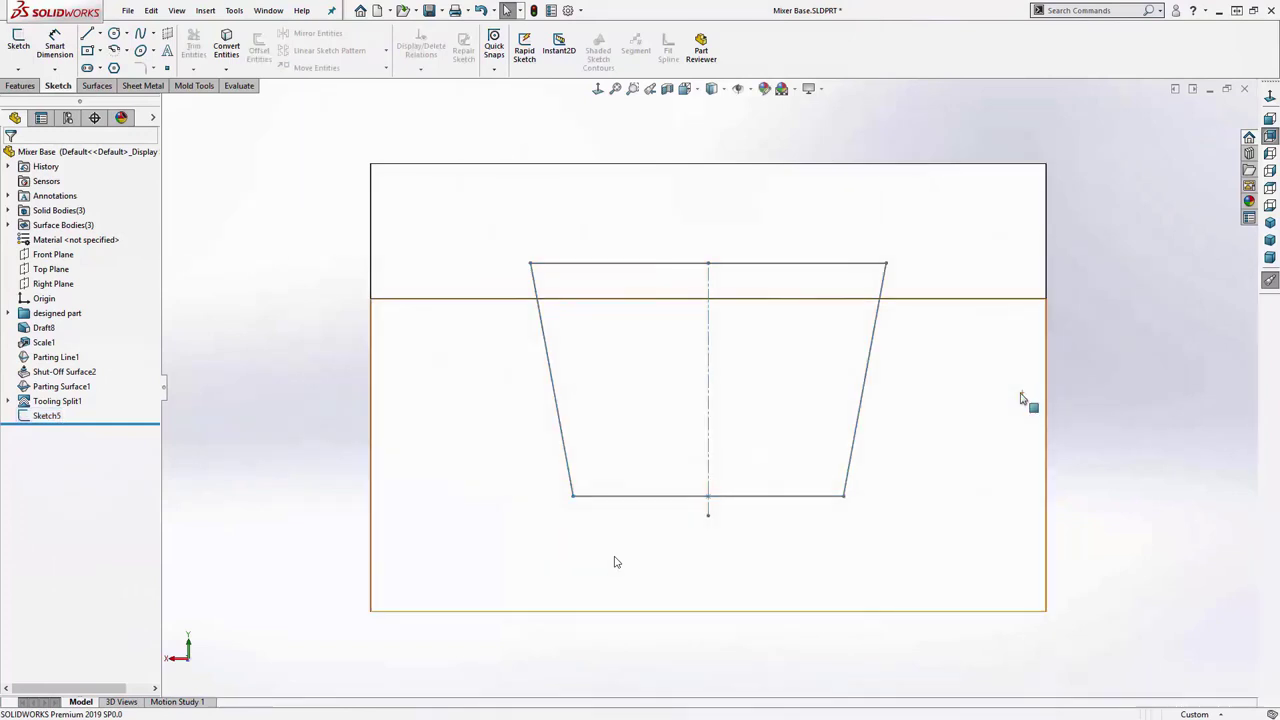
pyautogui.click(858, 422)
pyautogui.press('s')
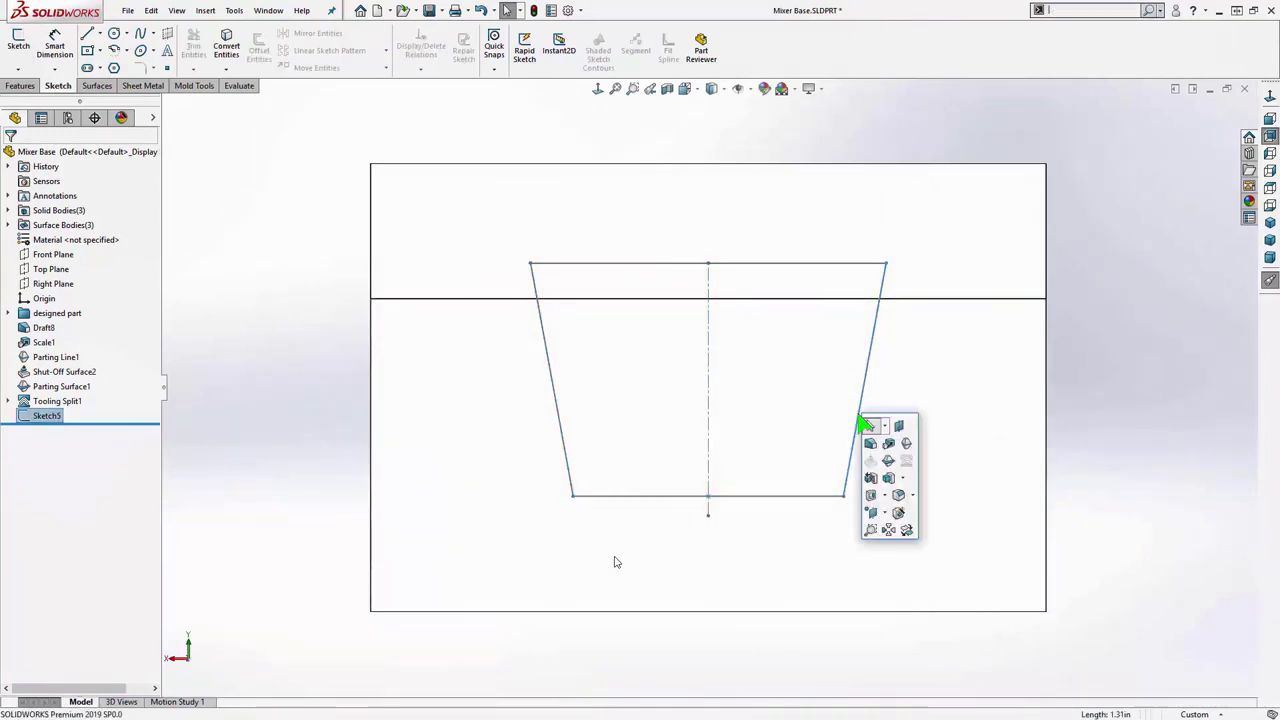
pyautogui.click(871, 478)
pyautogui.moveTo(789, 419); pyautogui.dragTo(811, 410, button='middle')
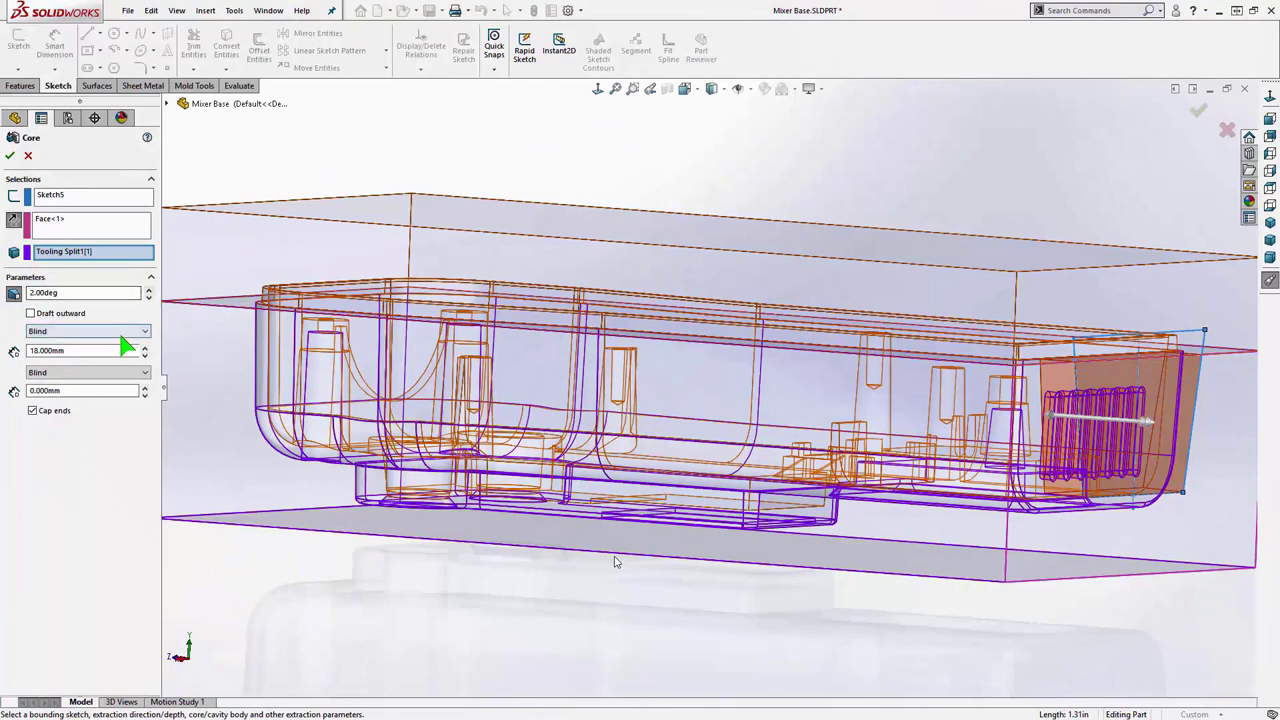
pyautogui.click(145, 347)
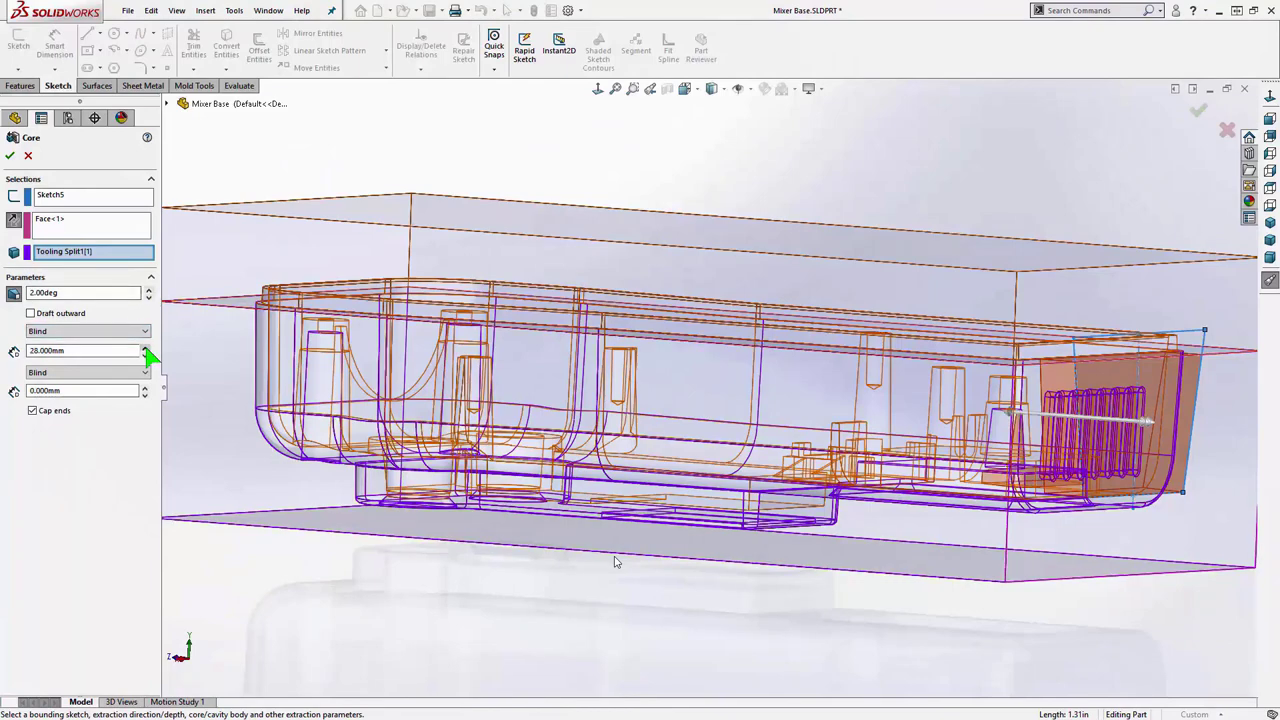
pyautogui.moveTo(680, 423); pyautogui.dragTo(798, 421, button='middle')
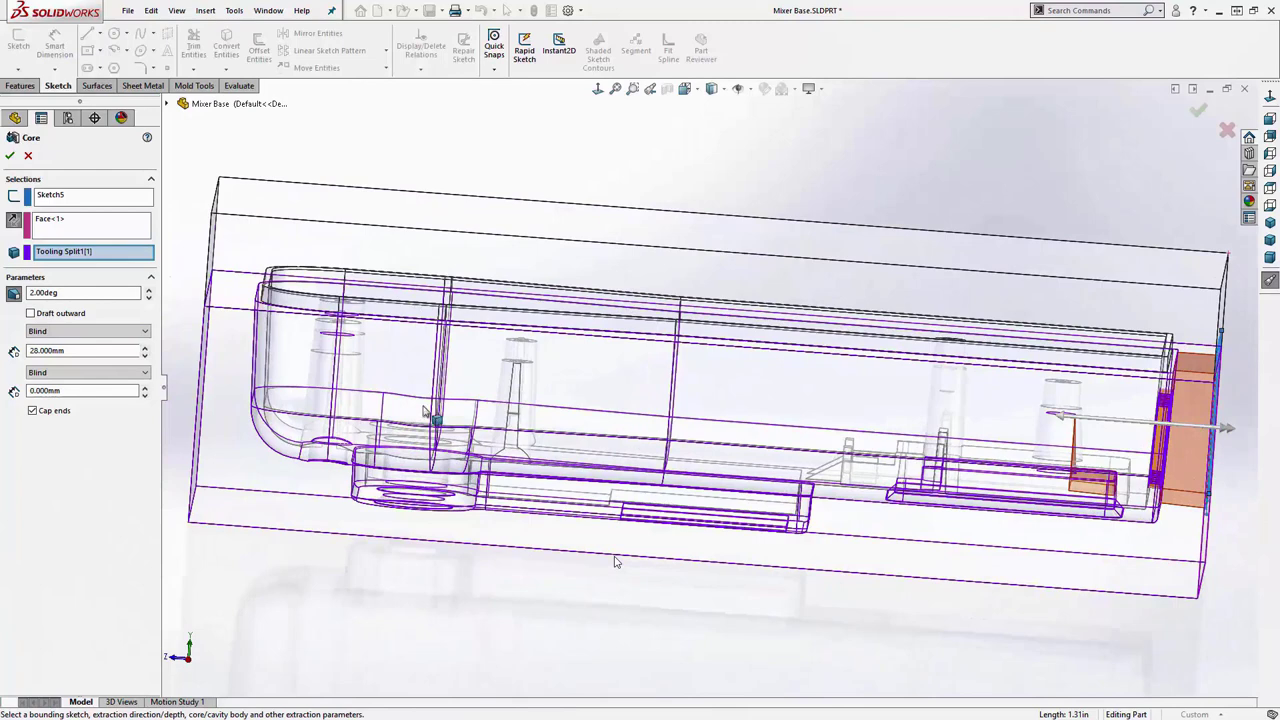
pyautogui.click(145, 355)
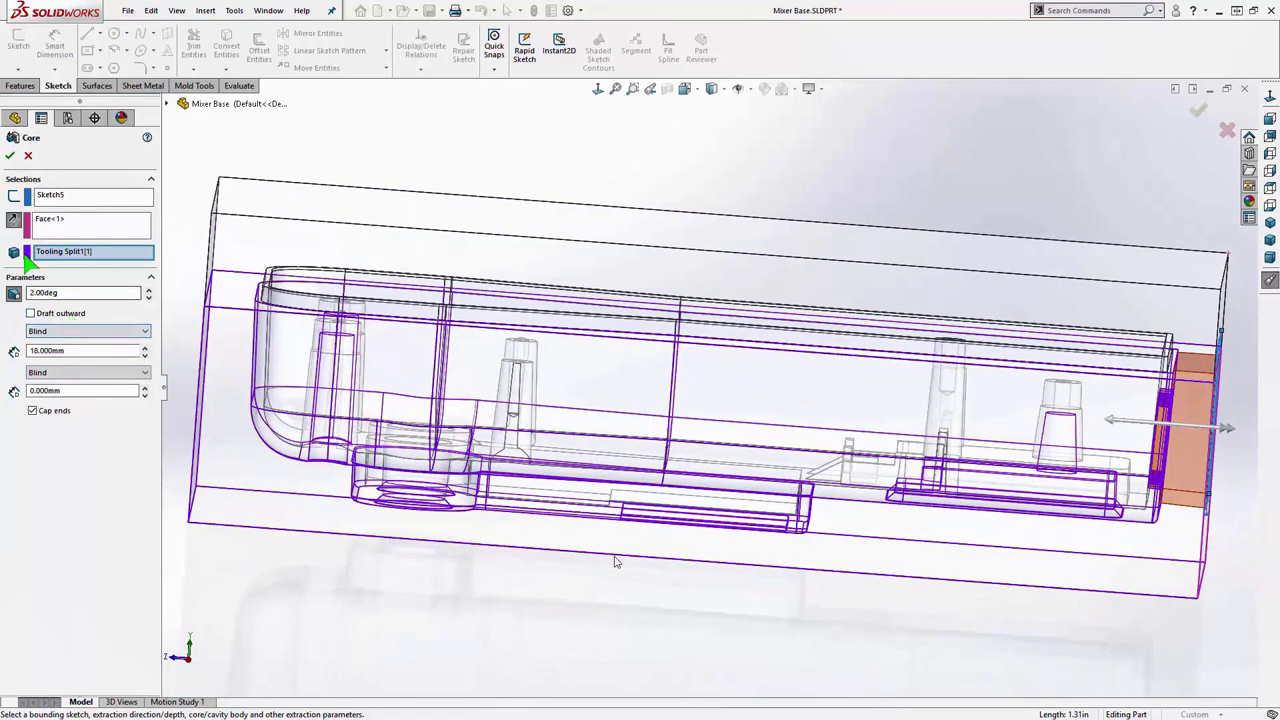
pyautogui.press('Return')
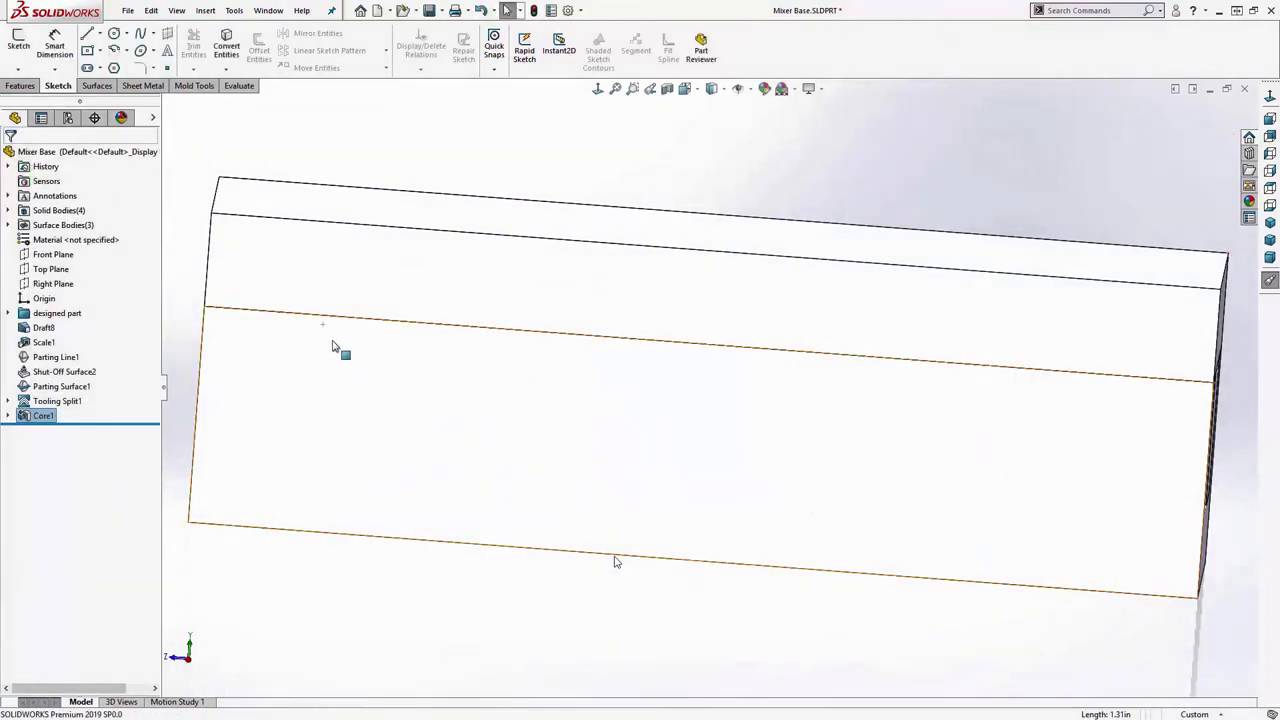
# - Move the upper tooling block up about 79 mm along Y, away from the part
pyautogui.hotkey('ctrl', '7')
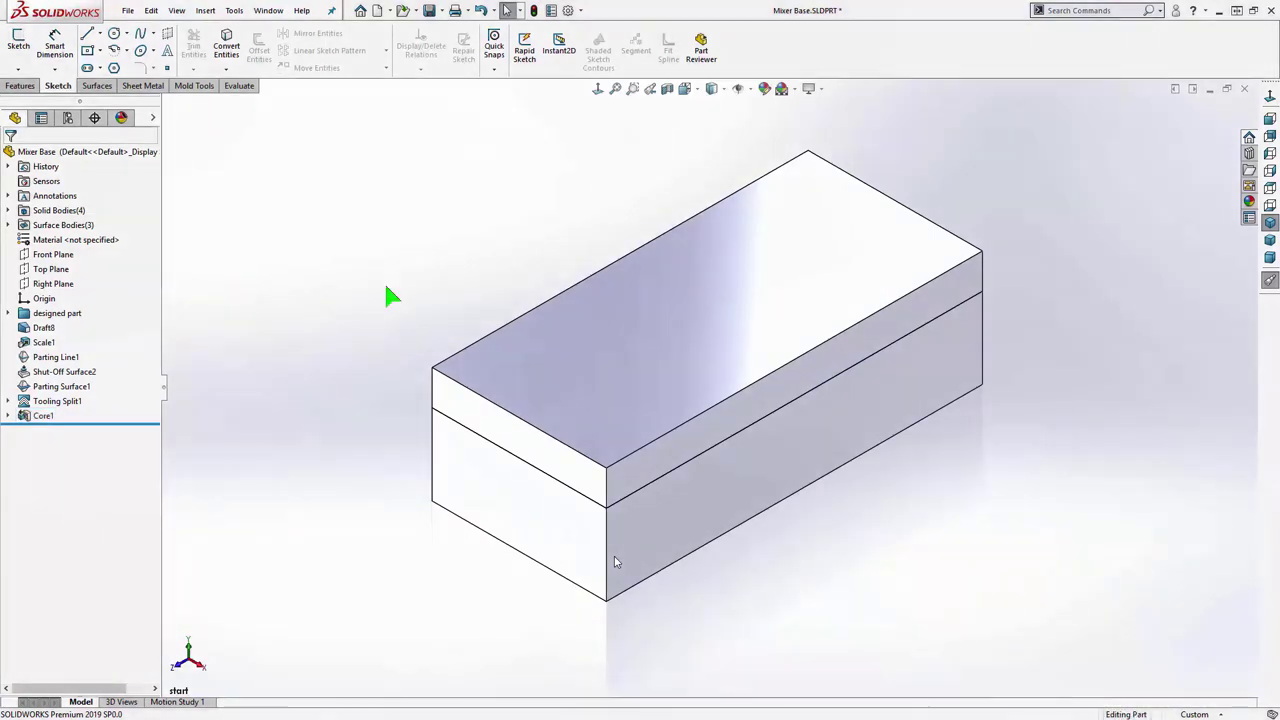
pyautogui.press('s')
pyautogui.click(434, 403)
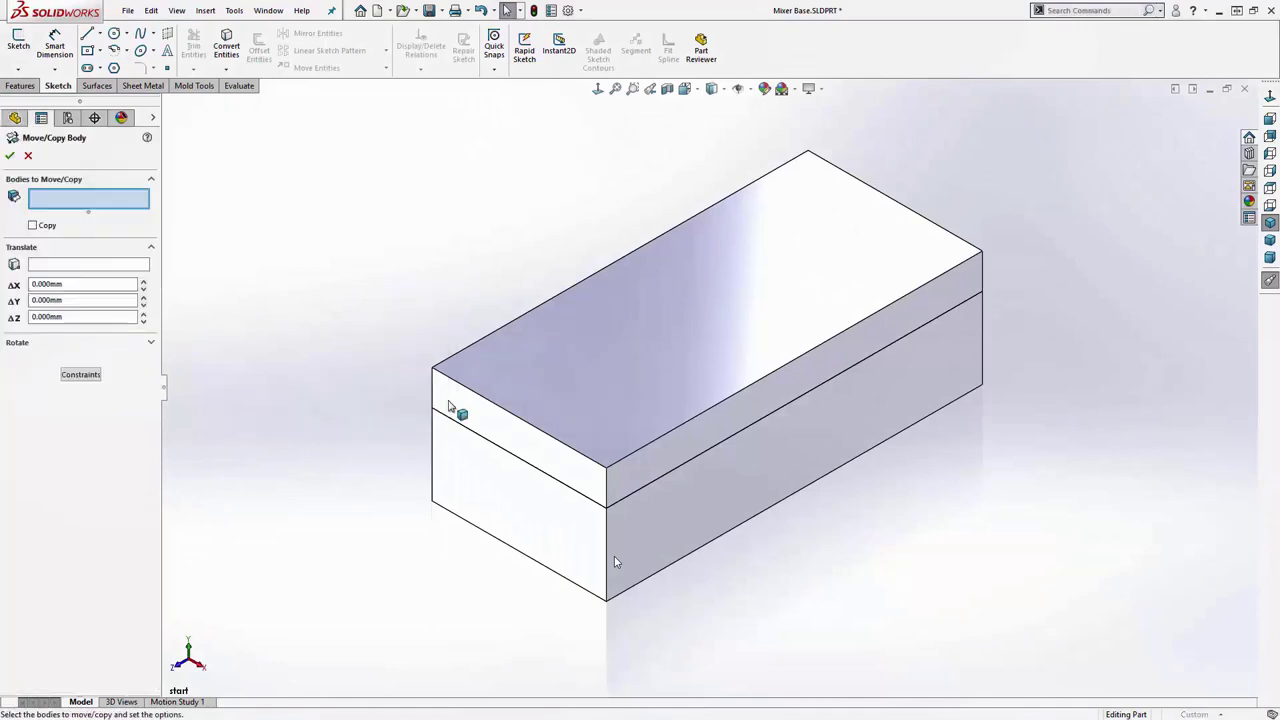
pyautogui.click(566, 391)
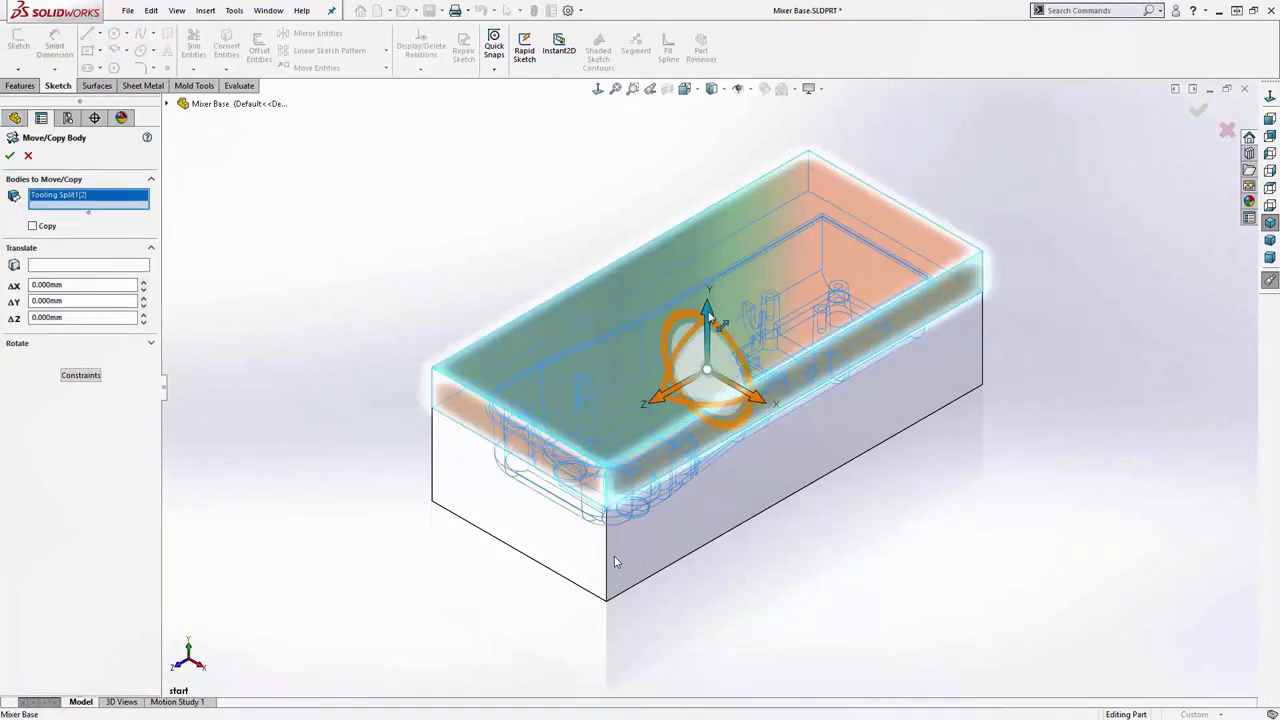
pyautogui.moveTo(726, 320); pyautogui.dragTo(726, 155)
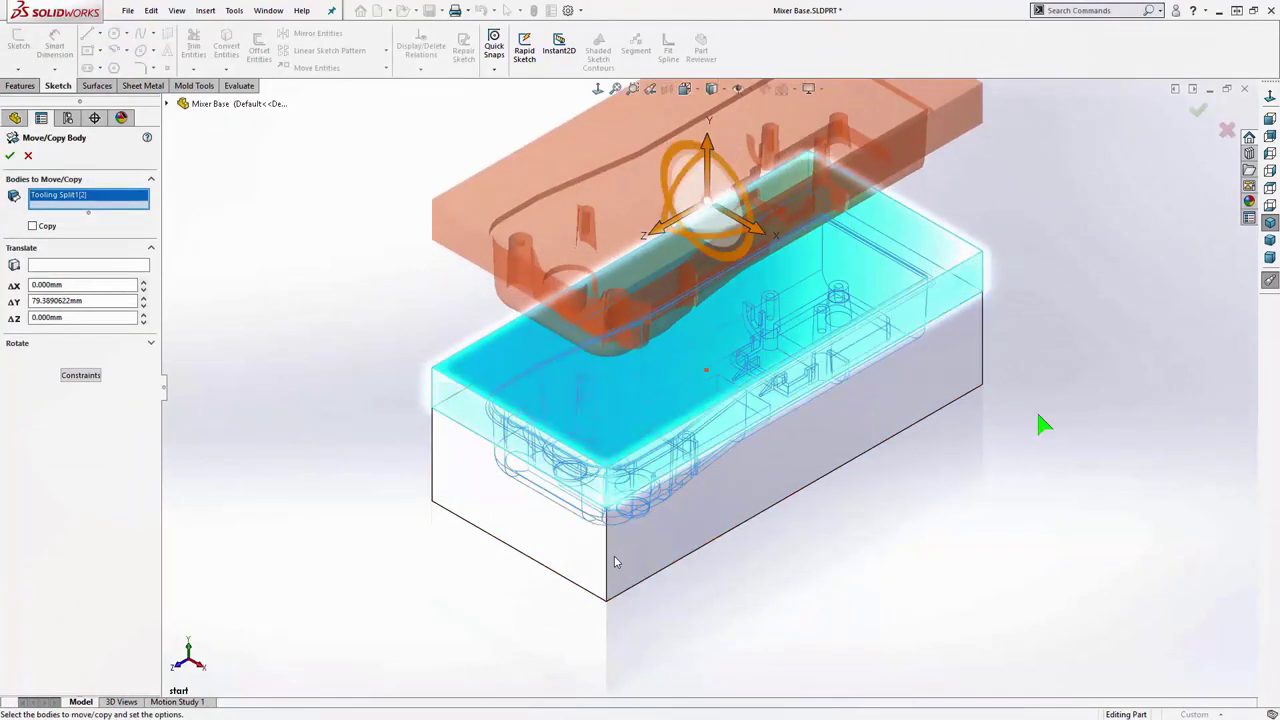
pyautogui.press('Return')
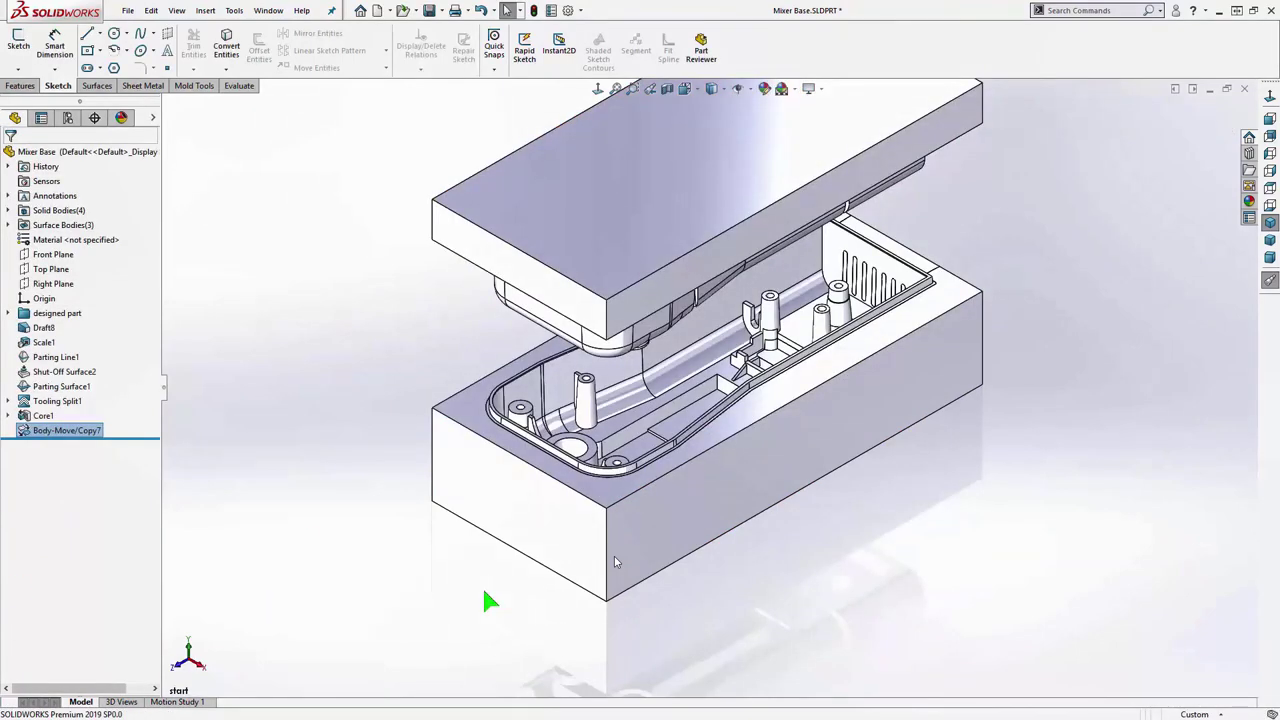
# - Move the side core body -56 mm along Z, out of the lower tooling block
pyautogui.moveTo(485, 595); pyautogui.dragTo(530, 612, button='middle')
pyautogui.click(530, 612)
pyautogui.press('s')
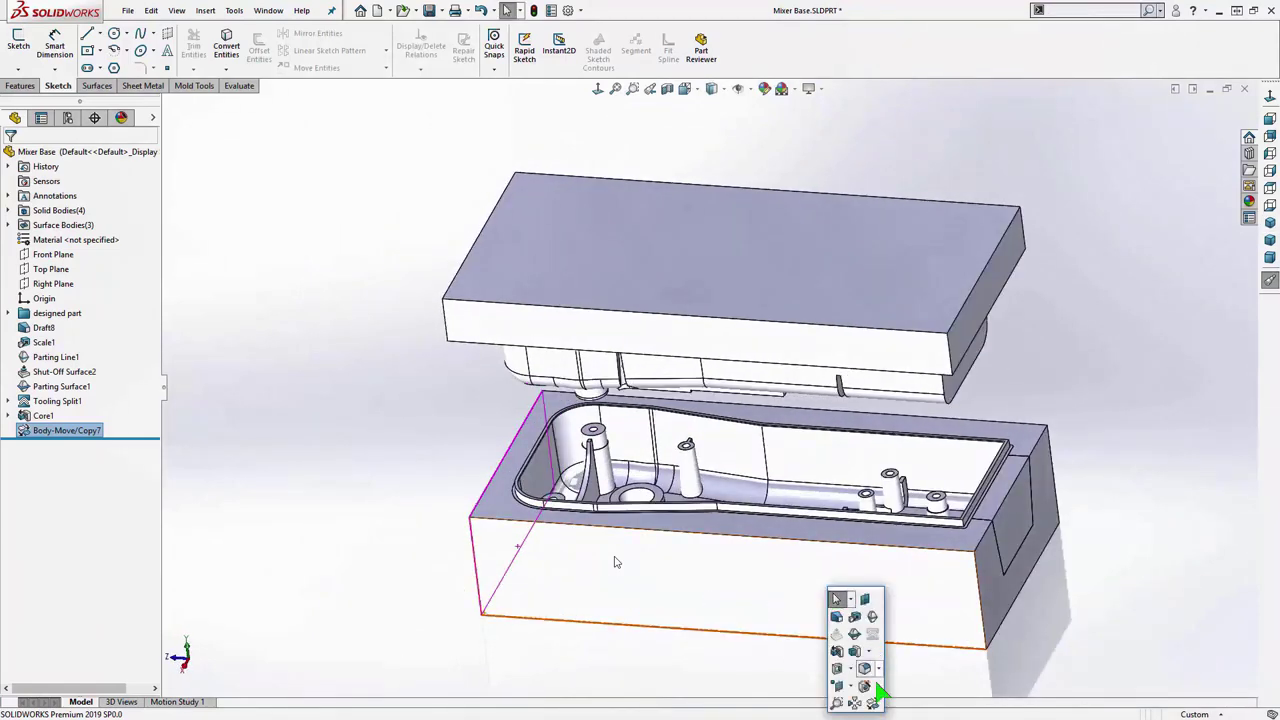
pyautogui.click(864, 686)
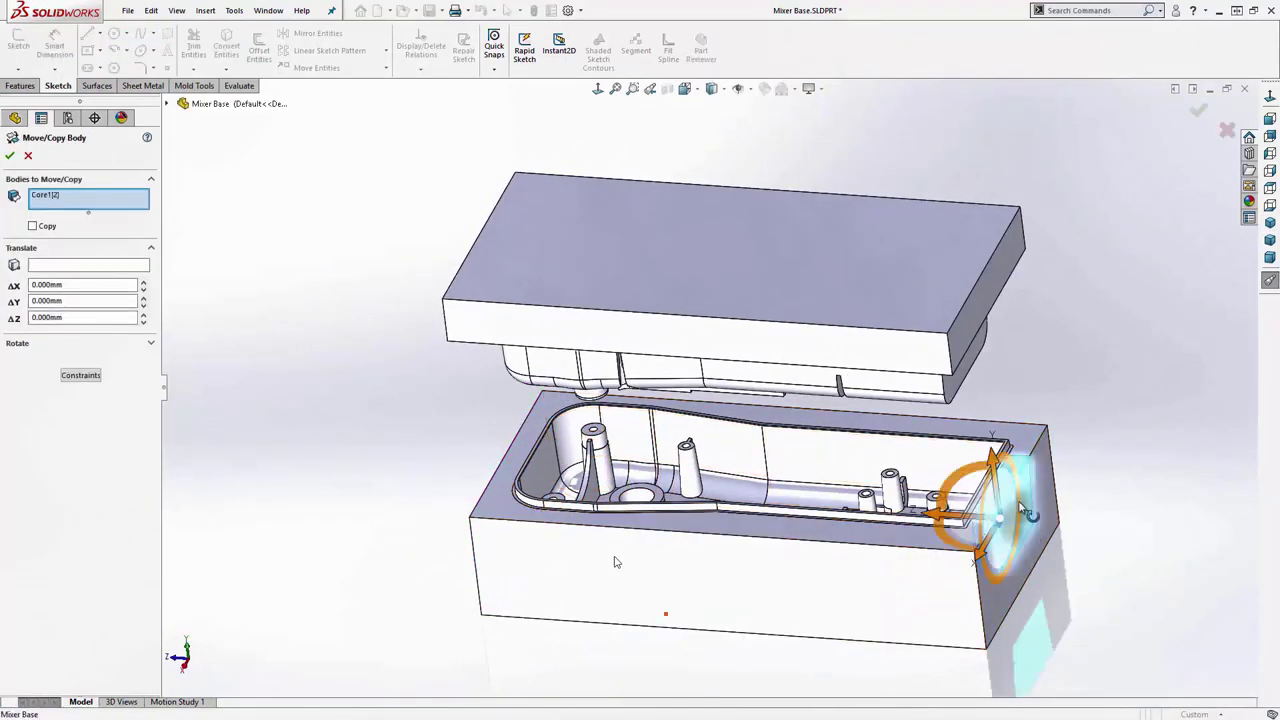
pyautogui.moveTo(937, 513); pyautogui.dragTo(1068, 523)
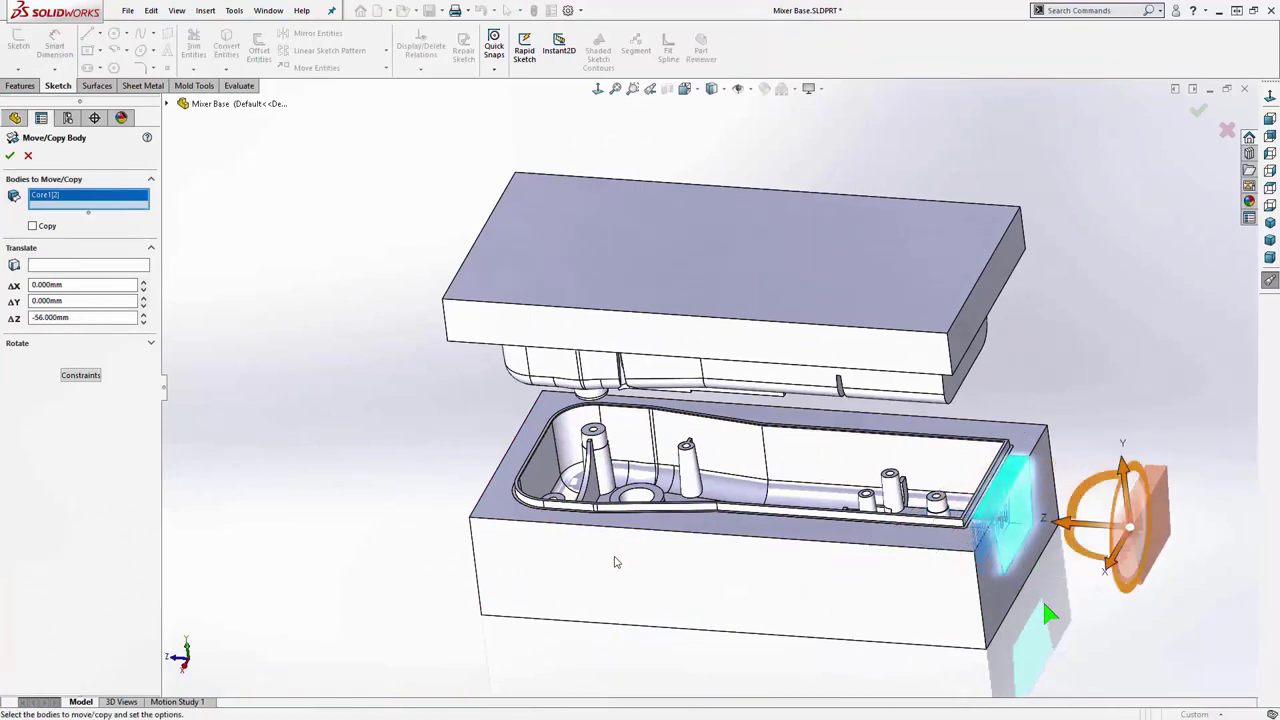
pyautogui.press('Return')
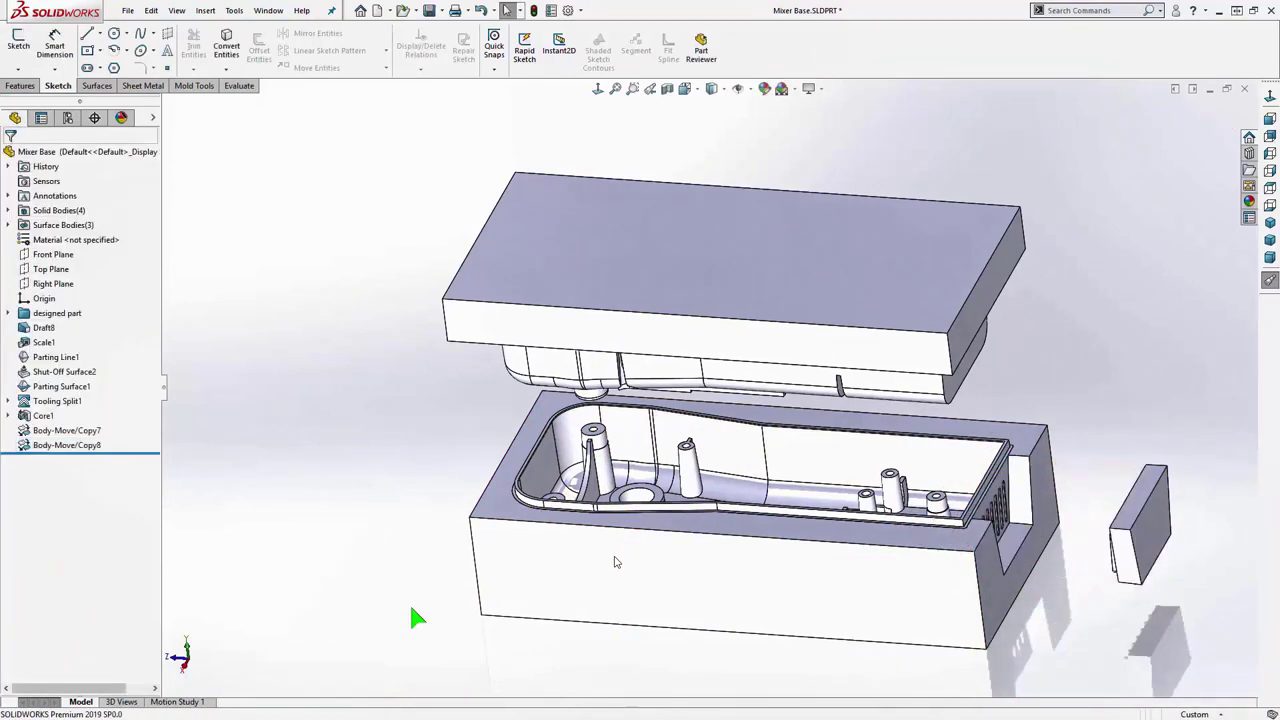
# - Move the lower tooling block down about 58 mm along Y, away from the part
pyautogui.press('Return')
pyautogui.press('Right')
pyautogui.press('Right')
pyautogui.press('Right')
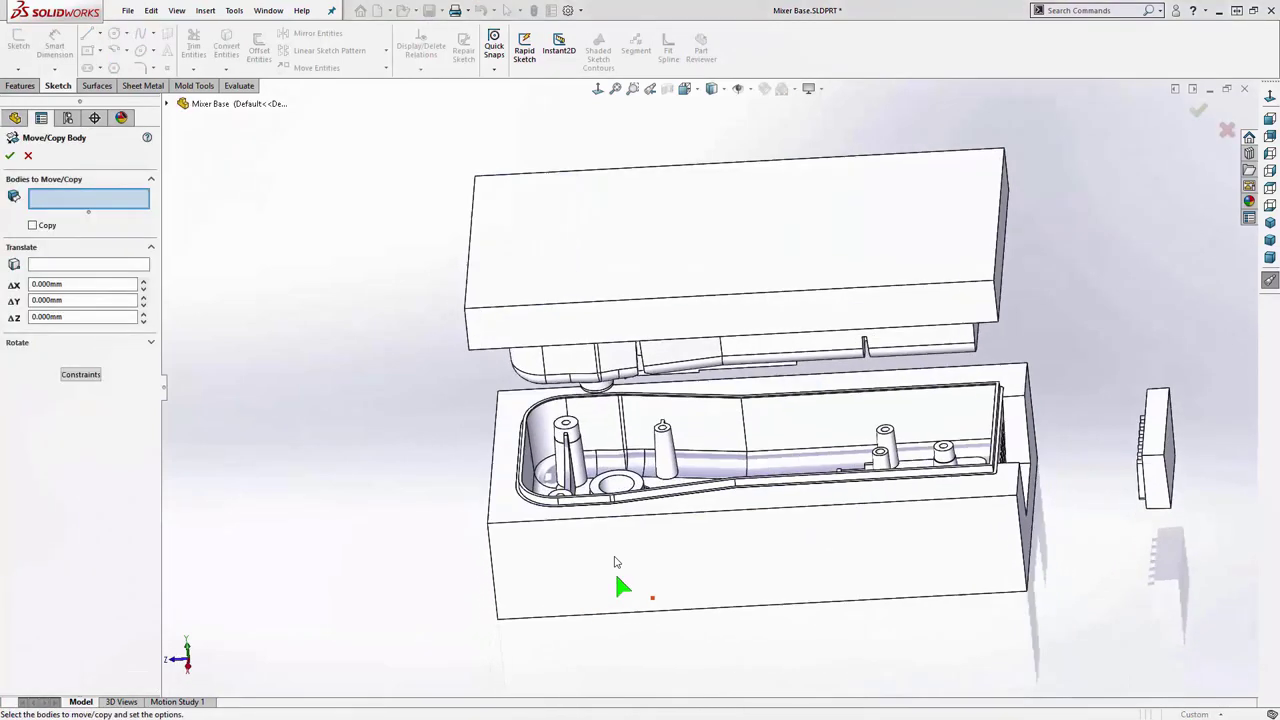
pyautogui.press('Left')
pyautogui.press('Left')
pyautogui.press('Left')
pyautogui.click(616, 562)
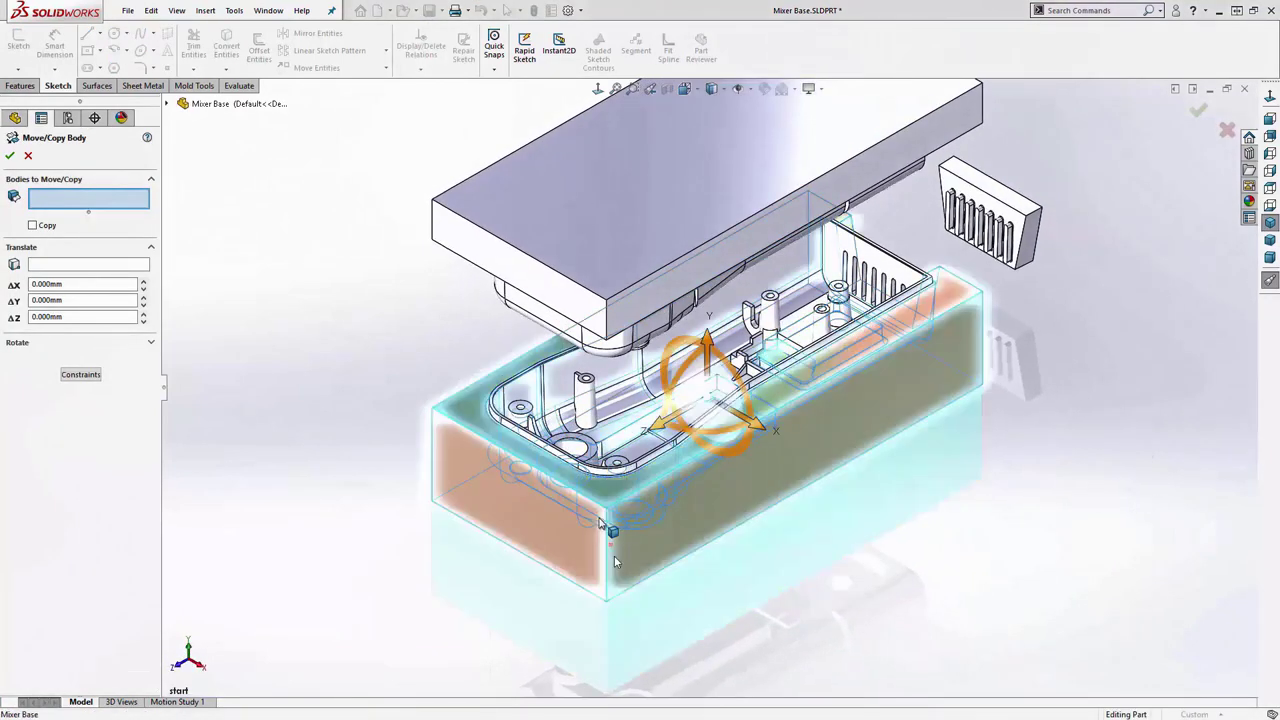
pyautogui.moveTo(707, 350); pyautogui.dragTo(742, 500)
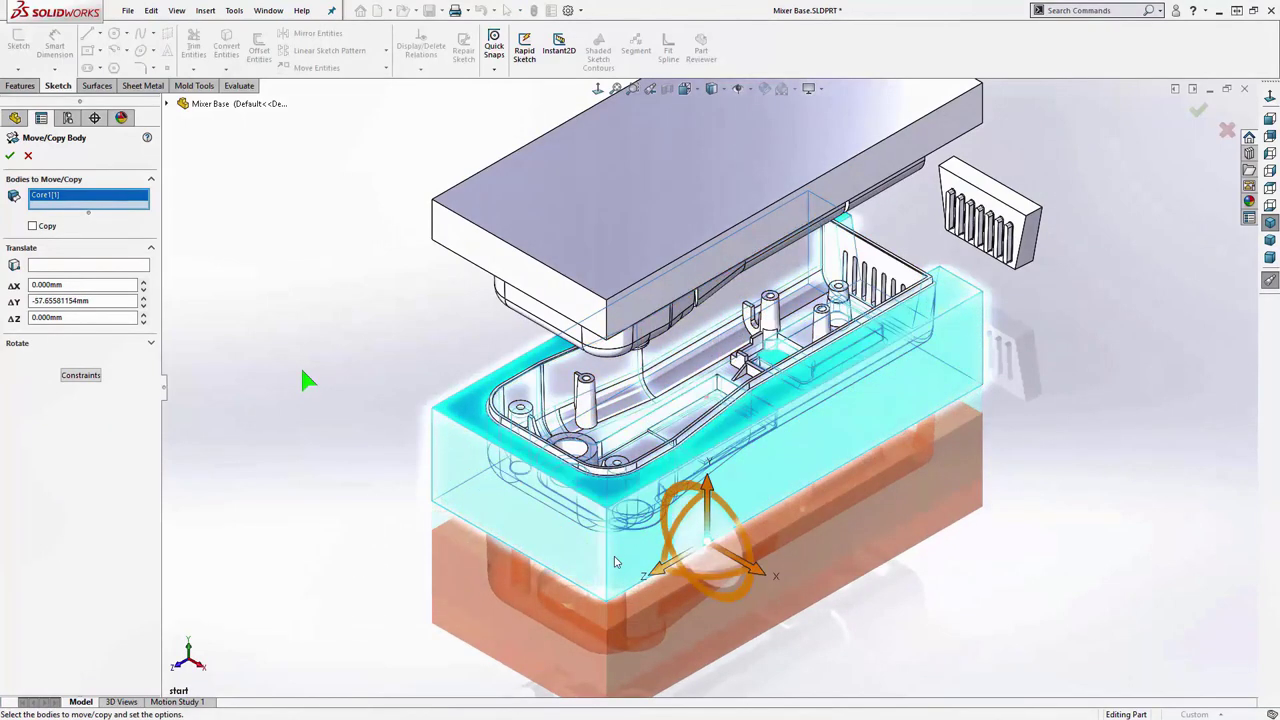
pyautogui.press('Return')
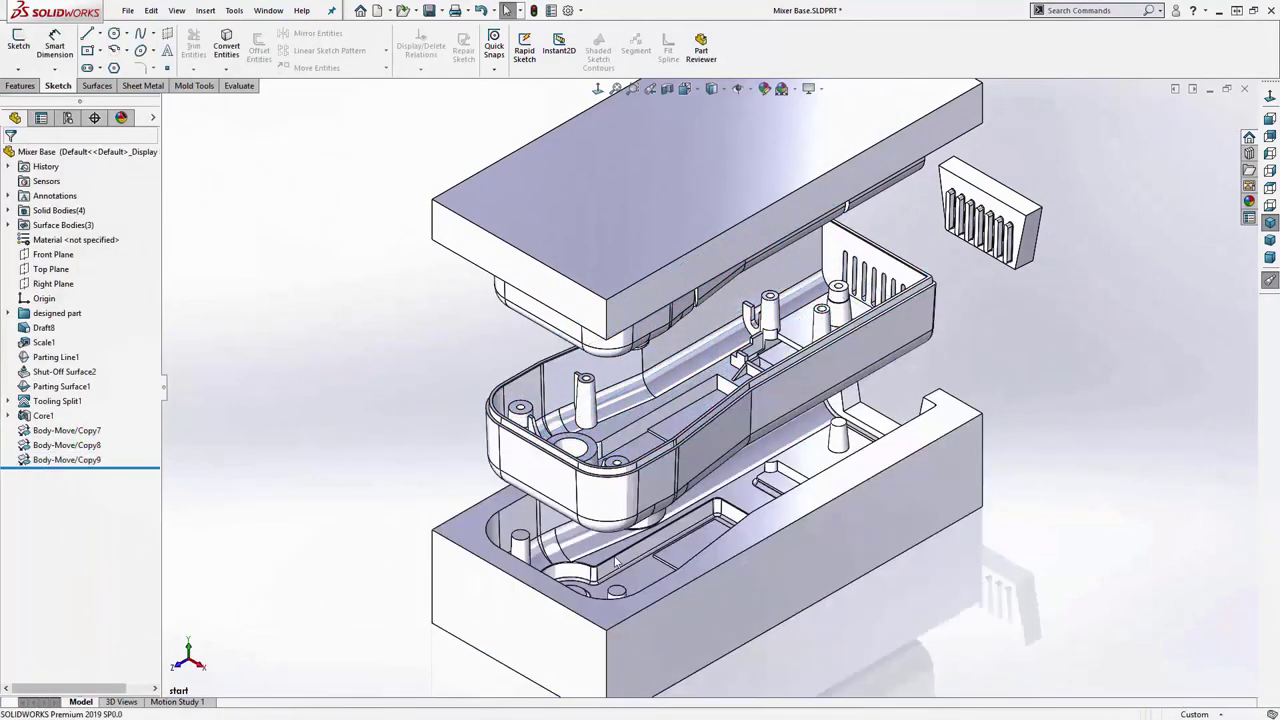
# - Suppress the three body-move features so that the tooling blocks return to their closed position
pyautogui.click(86, 432)
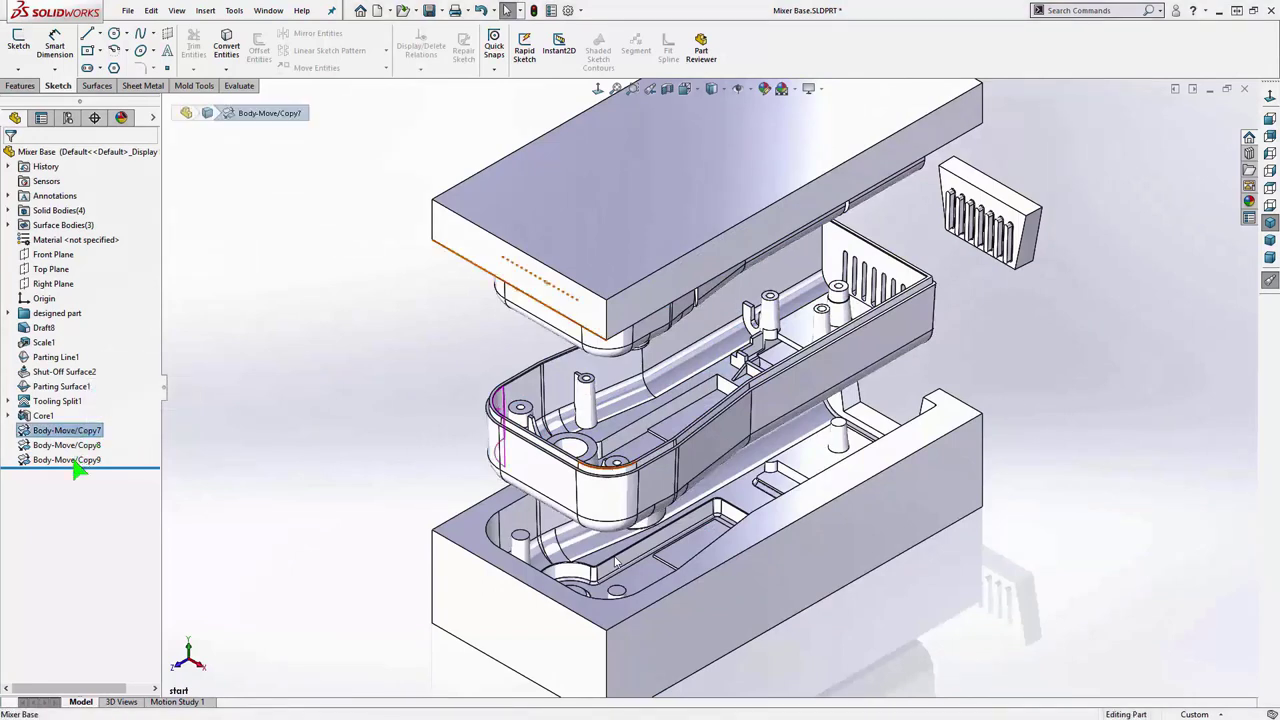
pyautogui.keyDown('shift'); pyautogui.click(70, 460); pyautogui.keyUp('shift')
pyautogui.click(88, 420)
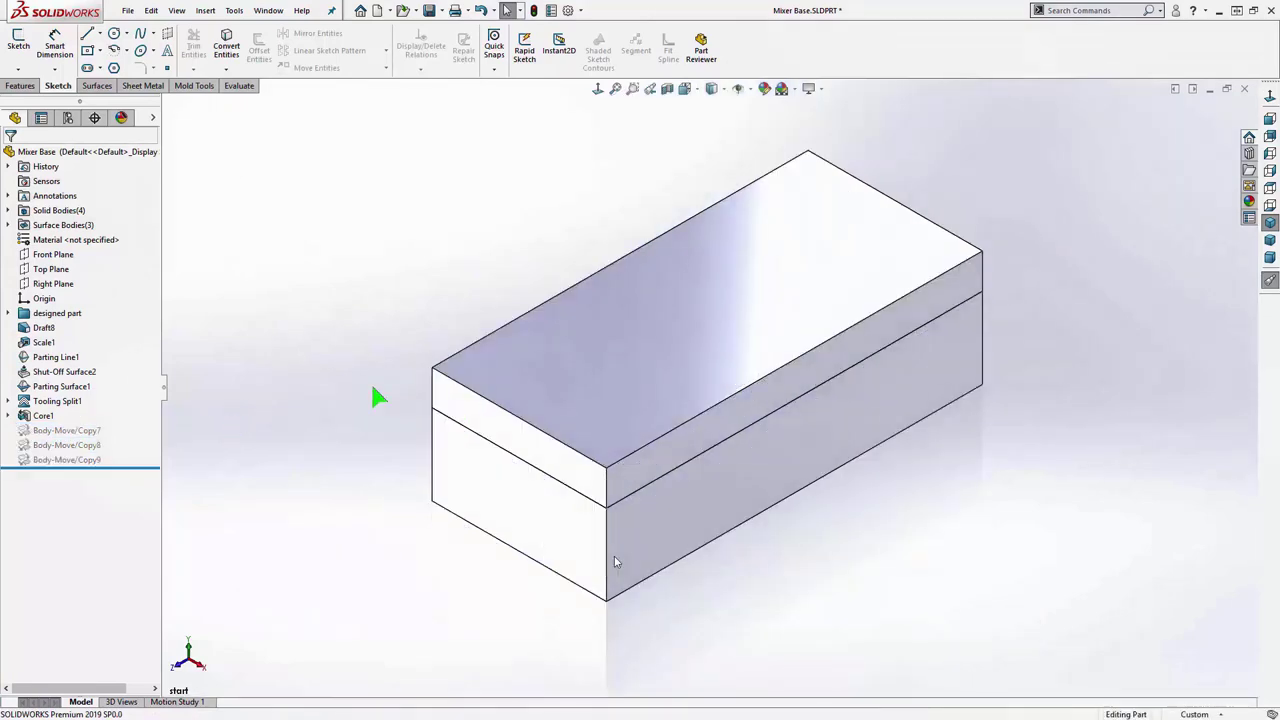
# - Start a sketch on the upper tooling block's top face and hide the bodies below that block
pyautogui.click(515, 383)
pyautogui.click(569, 314)
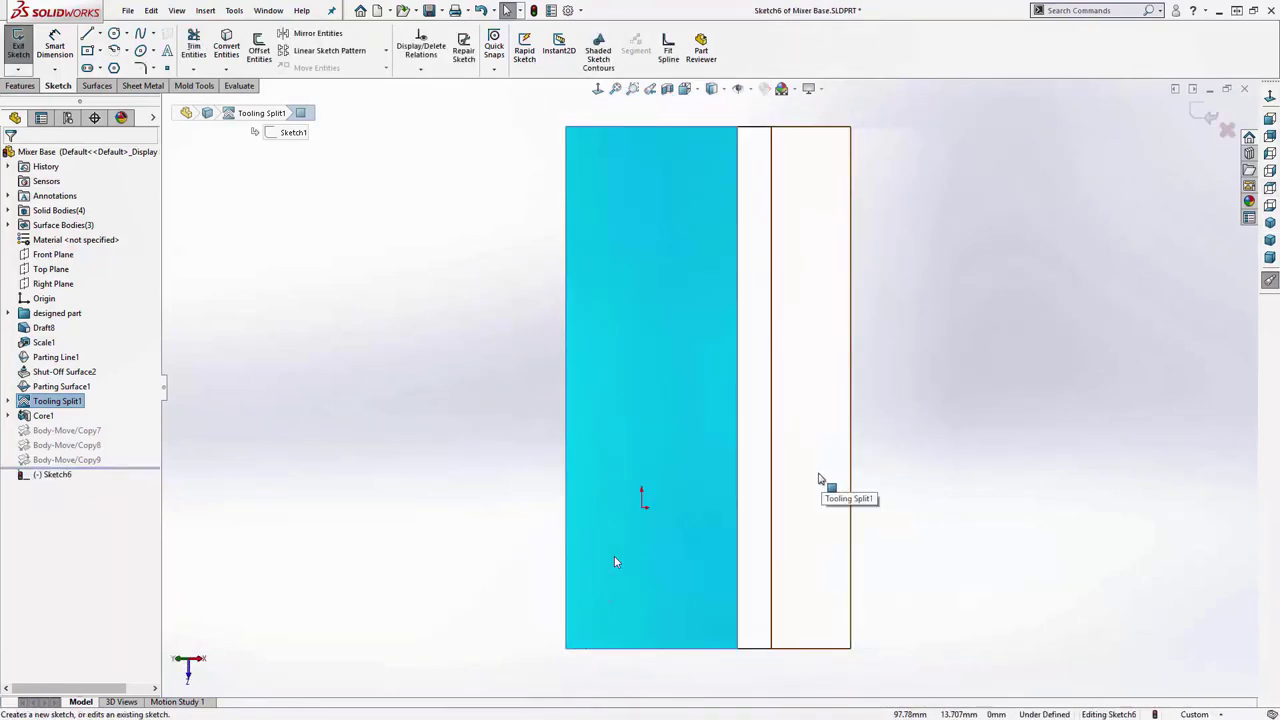
pyautogui.moveTo(818, 480); pyautogui.dragTo(600, 464, button='middle')
pyautogui.scroll(-5, 622, 502)
pyautogui.click(615, 562)
# - Convert the circular edges of the four screw boss holes into the sketch with Convert Entities and finish the sketch
pyautogui.click(676, 406)
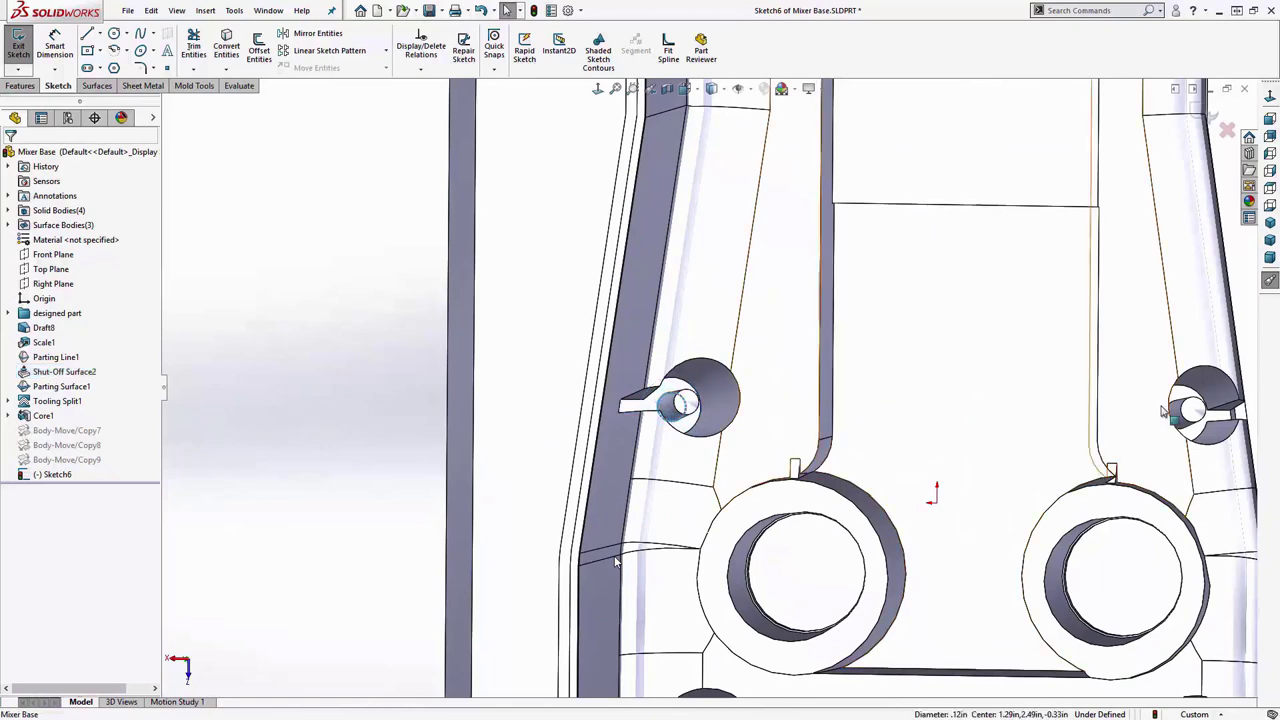
pyautogui.scroll(-5, 1176, 414)
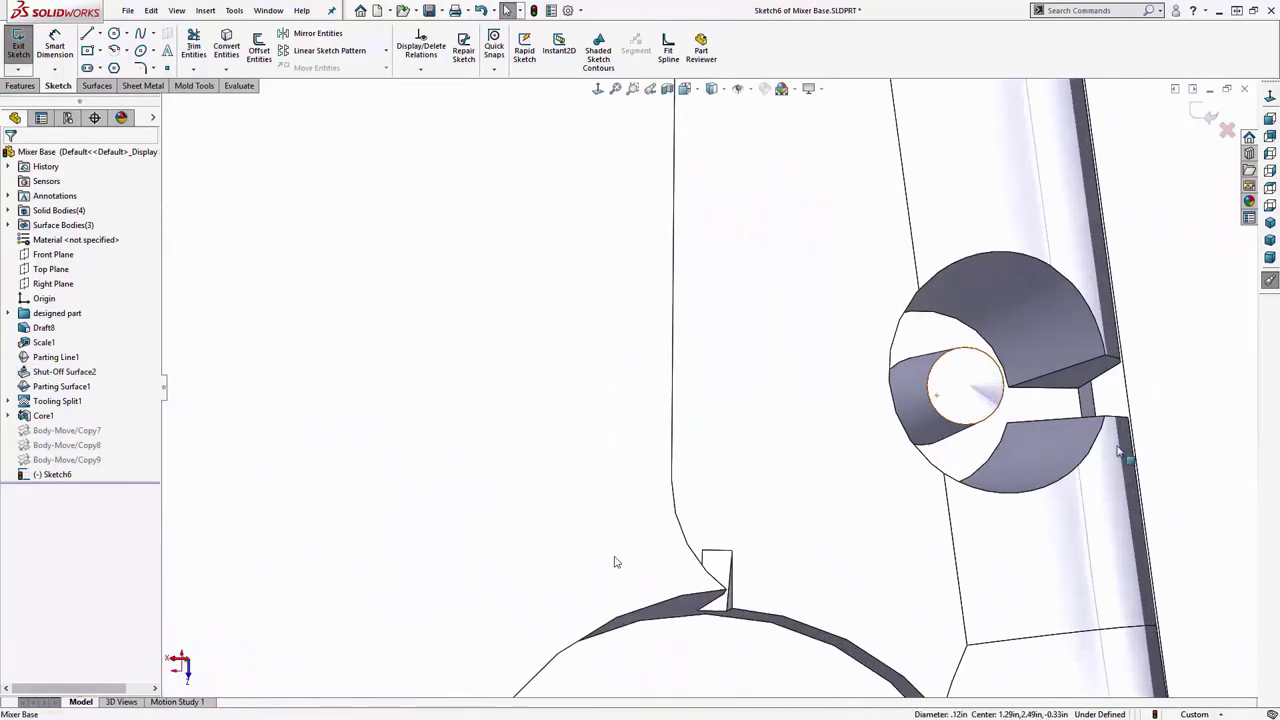
pyautogui.keyDown('ctrl'); pyautogui.click(923, 446); pyautogui.keyUp('ctrl')
pyautogui.press('f')
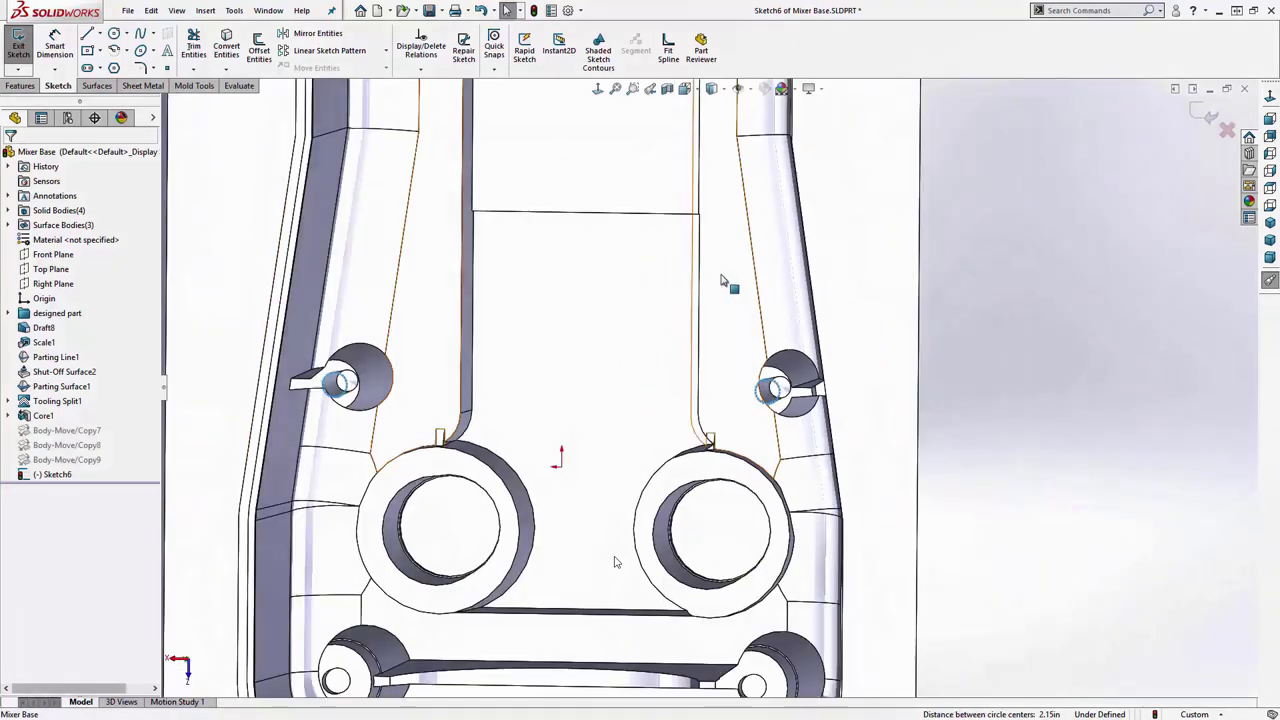
pyautogui.scroll(-8, 663, 217)
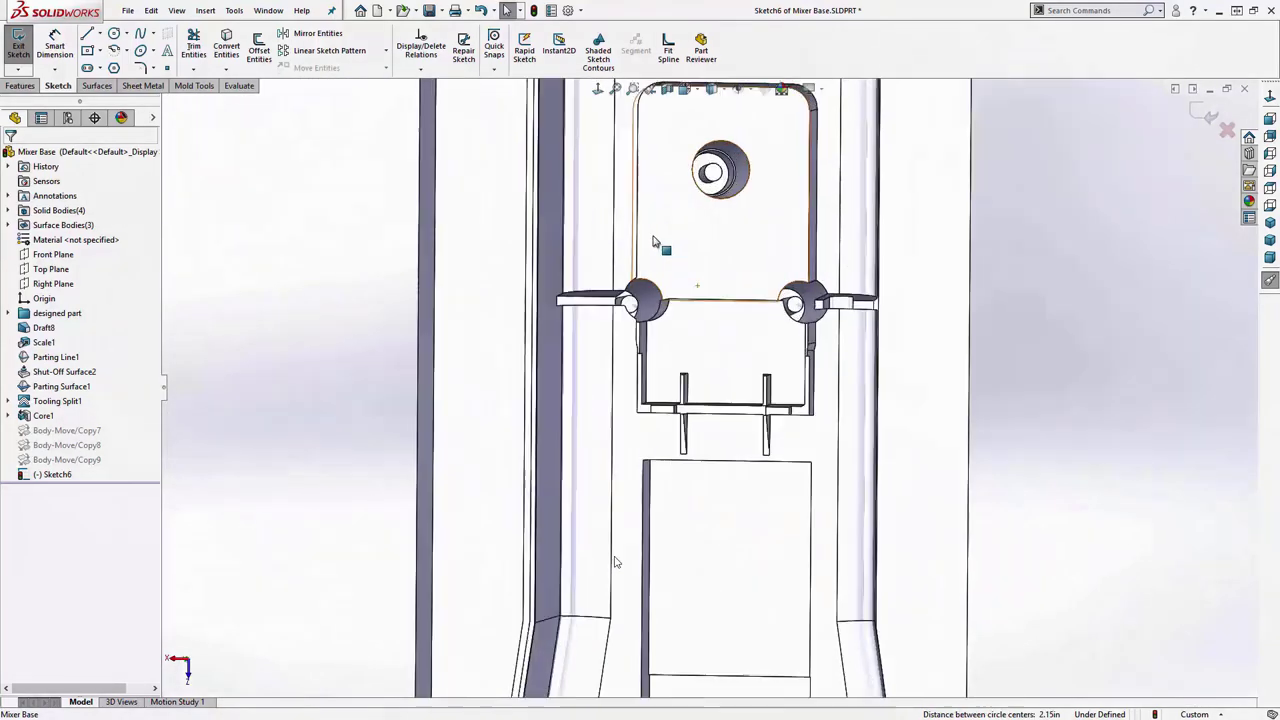
pyautogui.moveTo(622, 280)
pyautogui.mouseDown(button='middle')
pyautogui.moveTo(646, 268)
pyautogui.moveTo(628, 275)
pyautogui.mouseUp(button='middle')
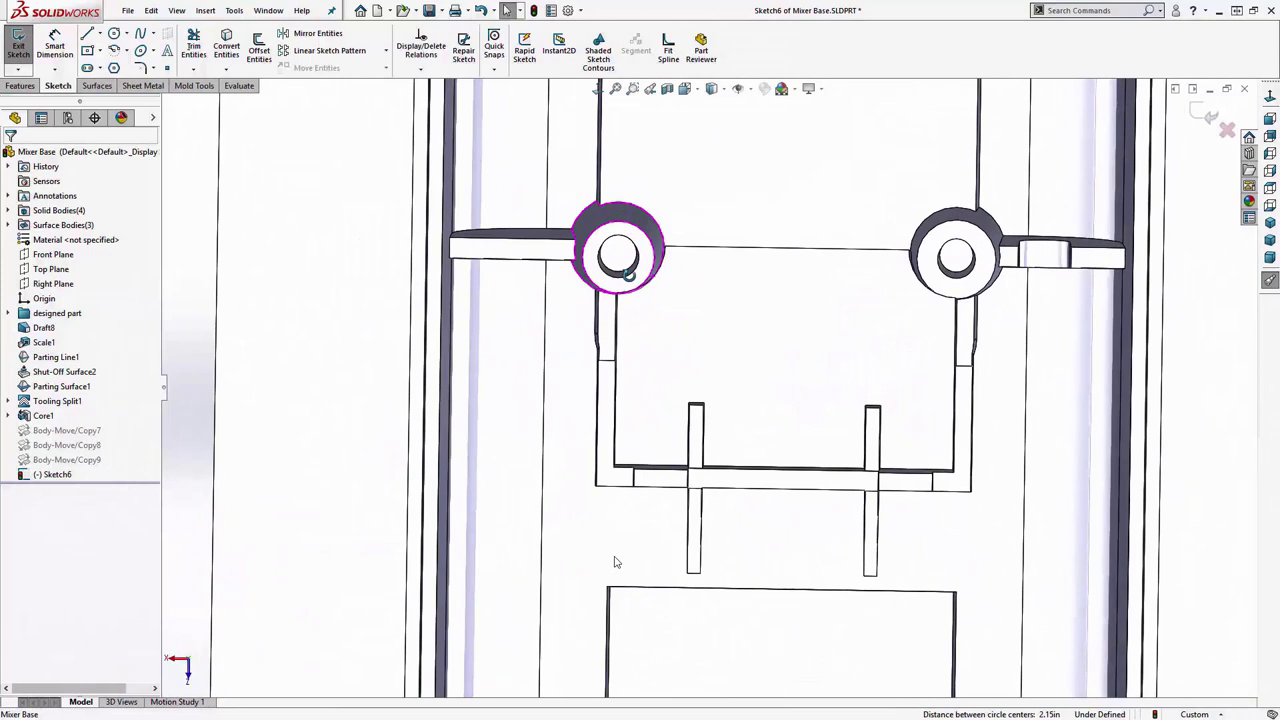
pyautogui.click(628, 283)
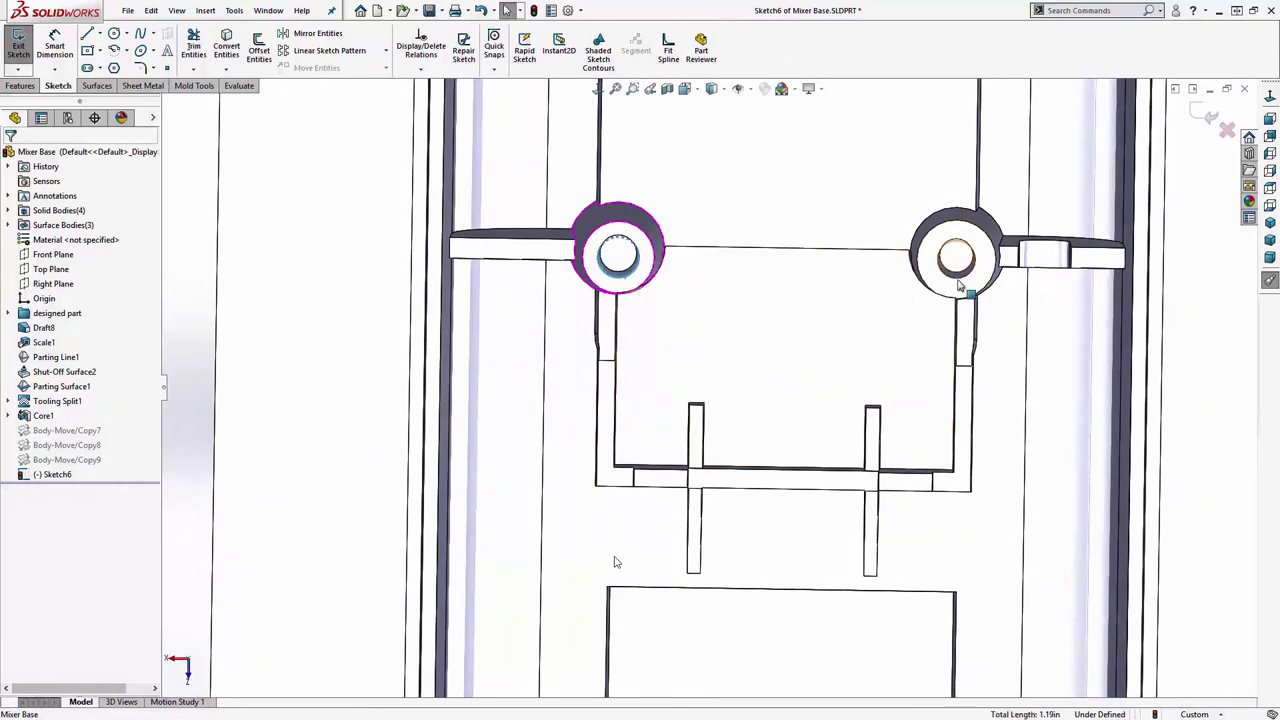
pyautogui.click(226, 47)
pyautogui.moveTo(303, 239)
pyautogui.mouseDown(button='middle')
pyautogui.moveTo(371, 249)
pyautogui.moveTo(374, 362)
pyautogui.mouseUp(button='middle')
pyautogui.hotkey('ctrl', '7')
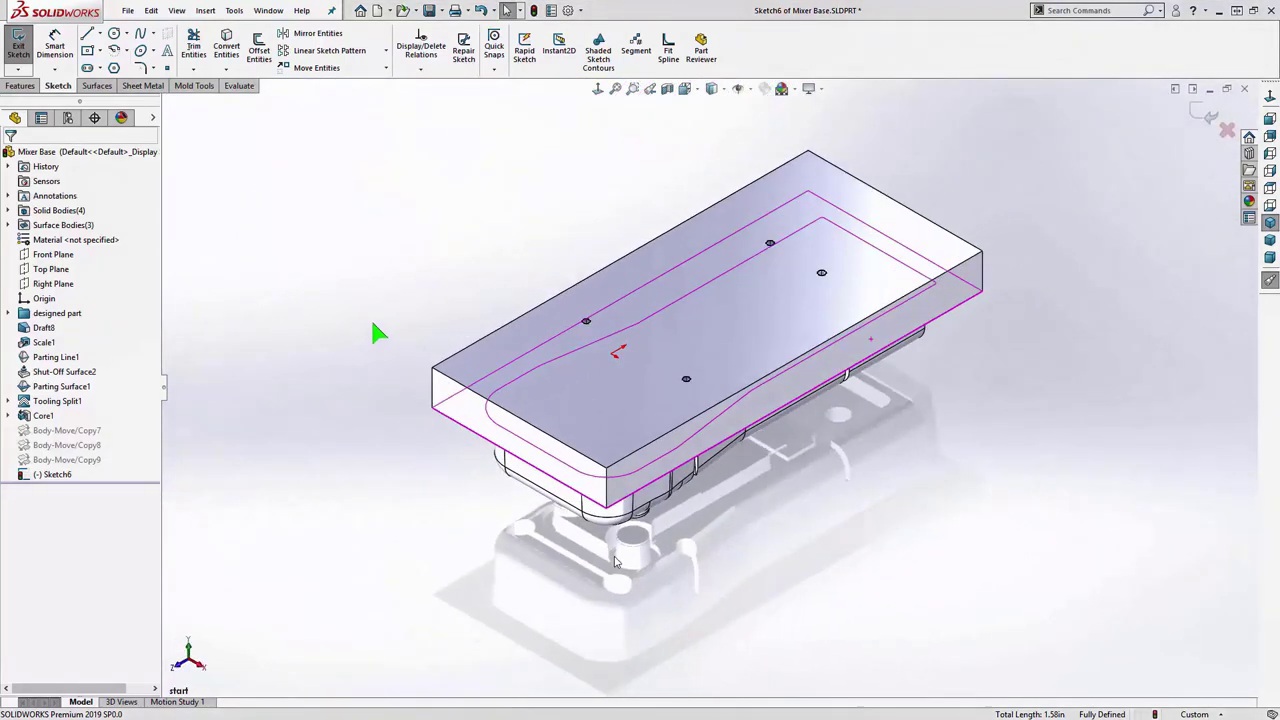
pyautogui.press('s')
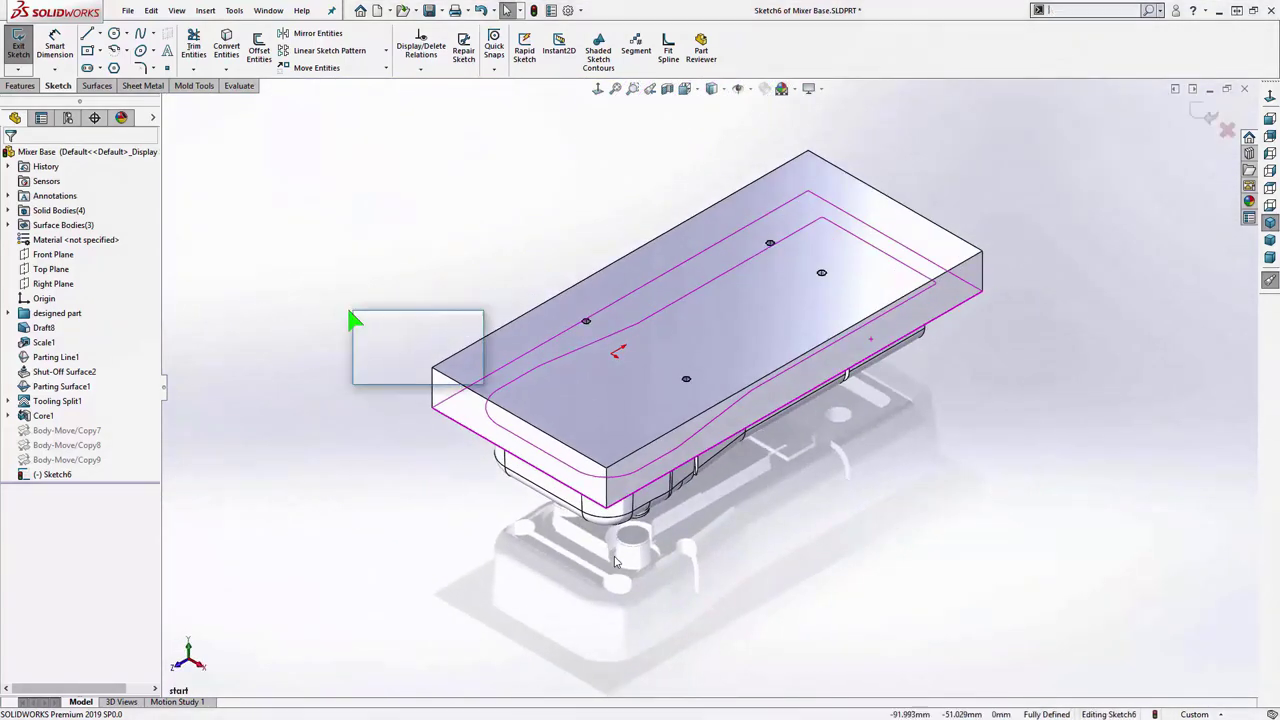
pyautogui.click(1204, 114)
# - Cut core pins from the upper tooling block with the four-circle sketch, using Core without draft and a Through All end condition
pyautogui.press('s')
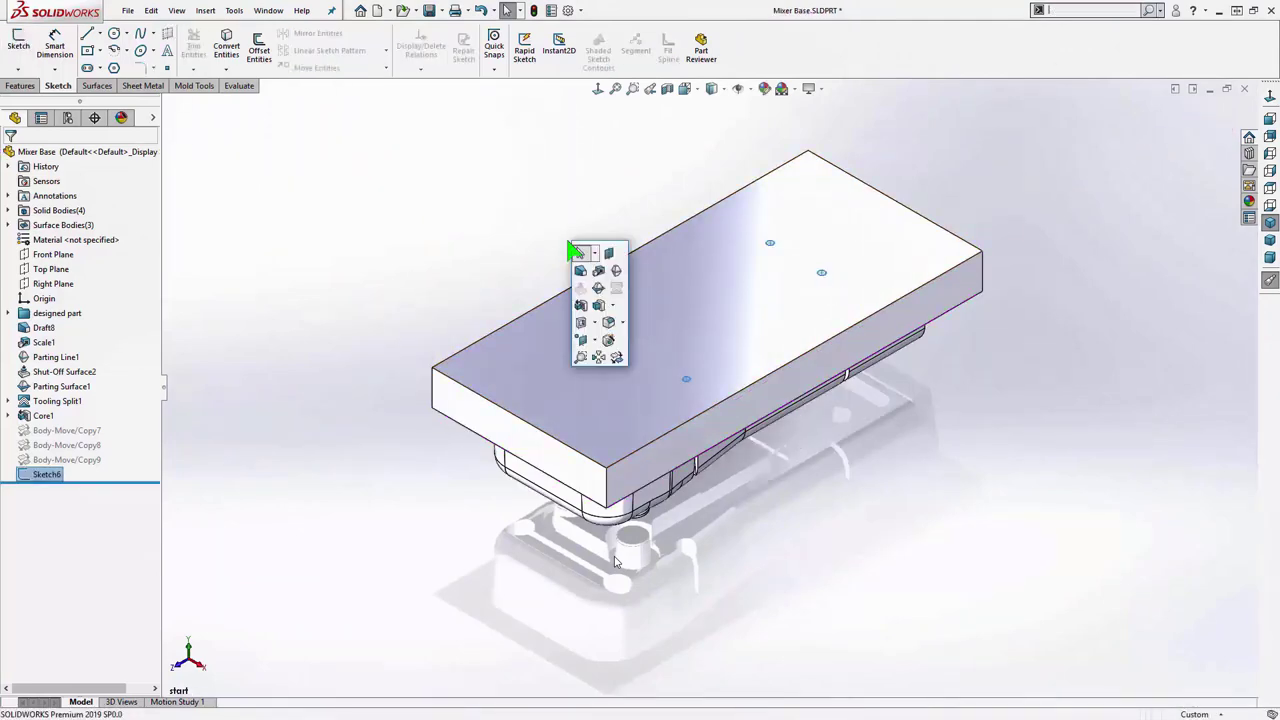
pyautogui.click(581, 322)
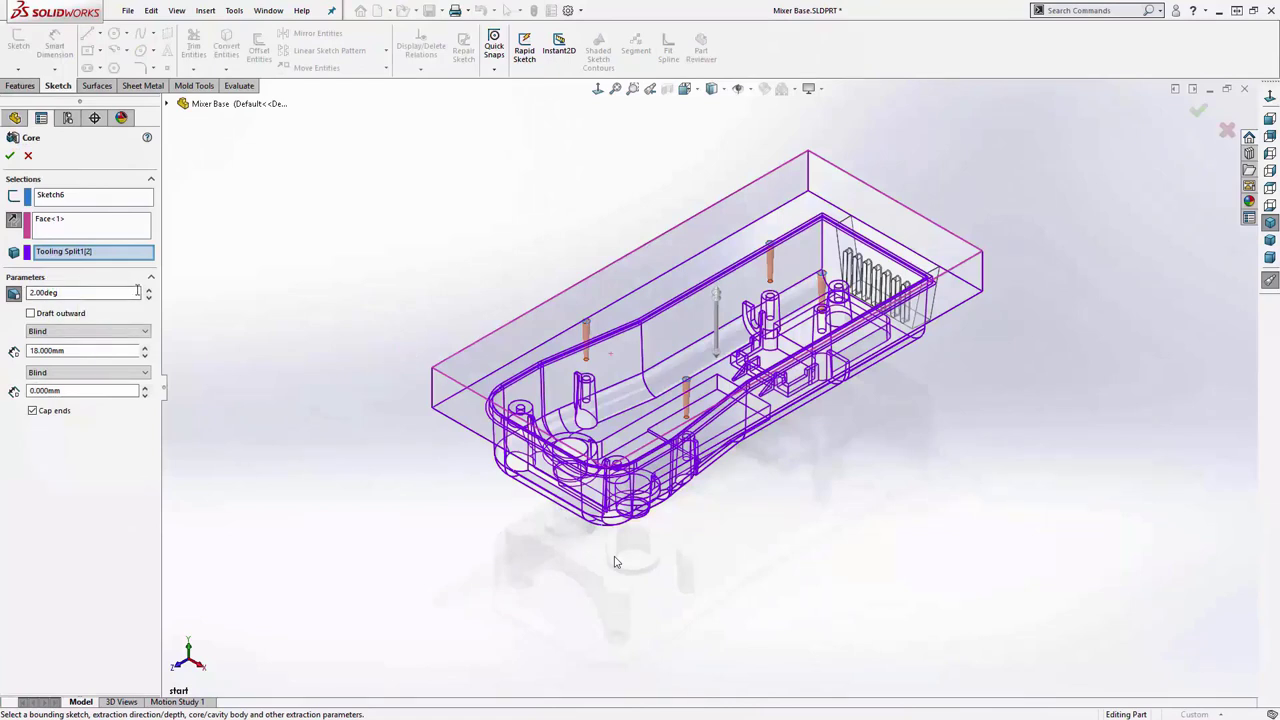
pyautogui.click(14, 293)
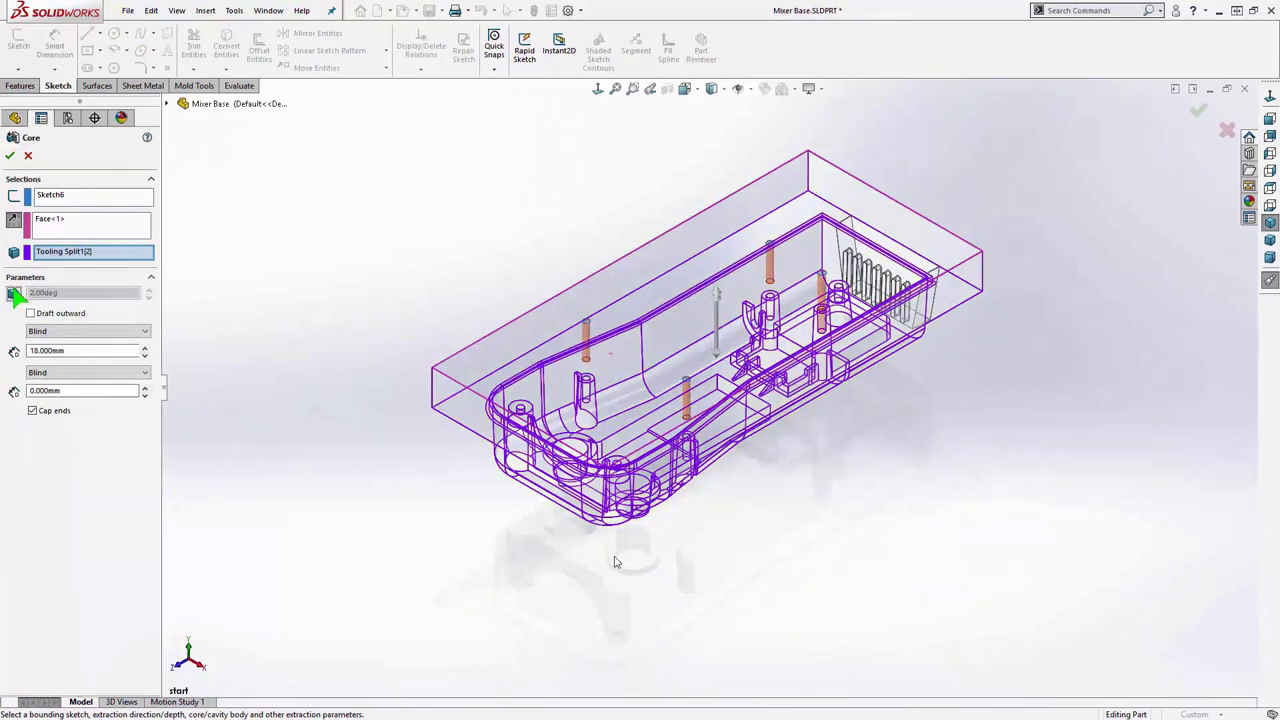
pyautogui.click(80, 331)
pyautogui.click(60, 352)
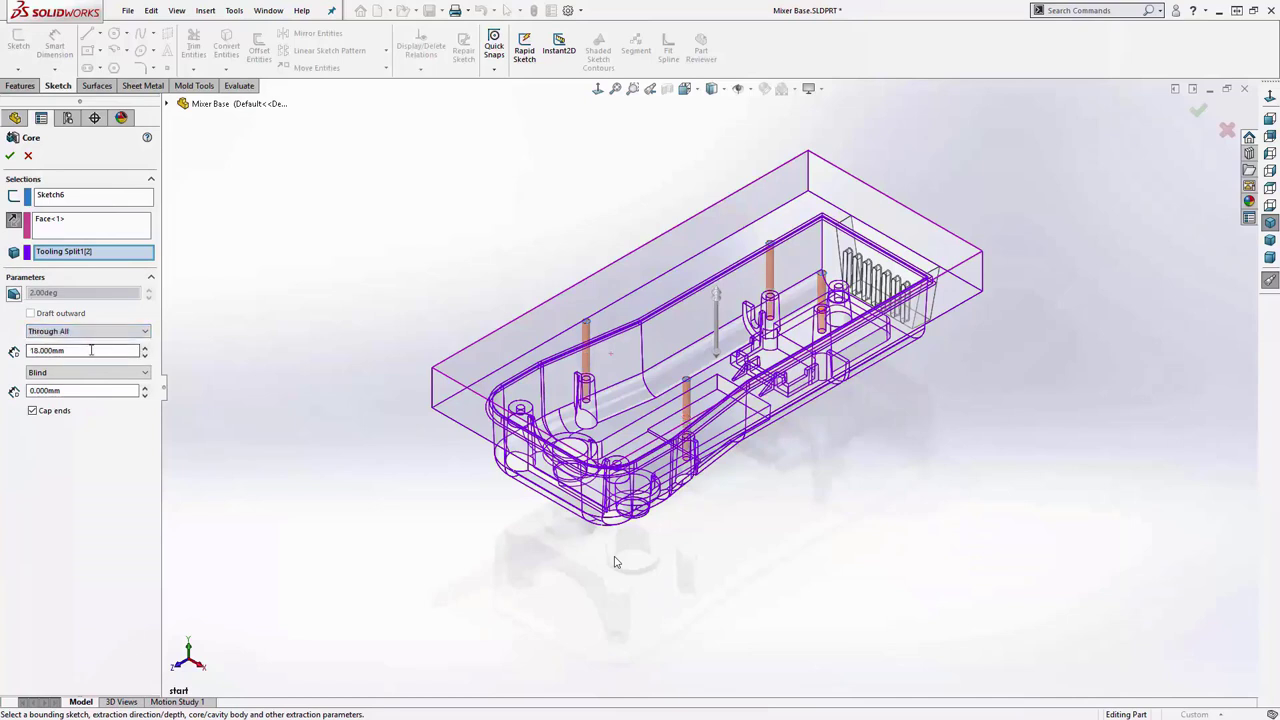
pyautogui.click(10, 156)
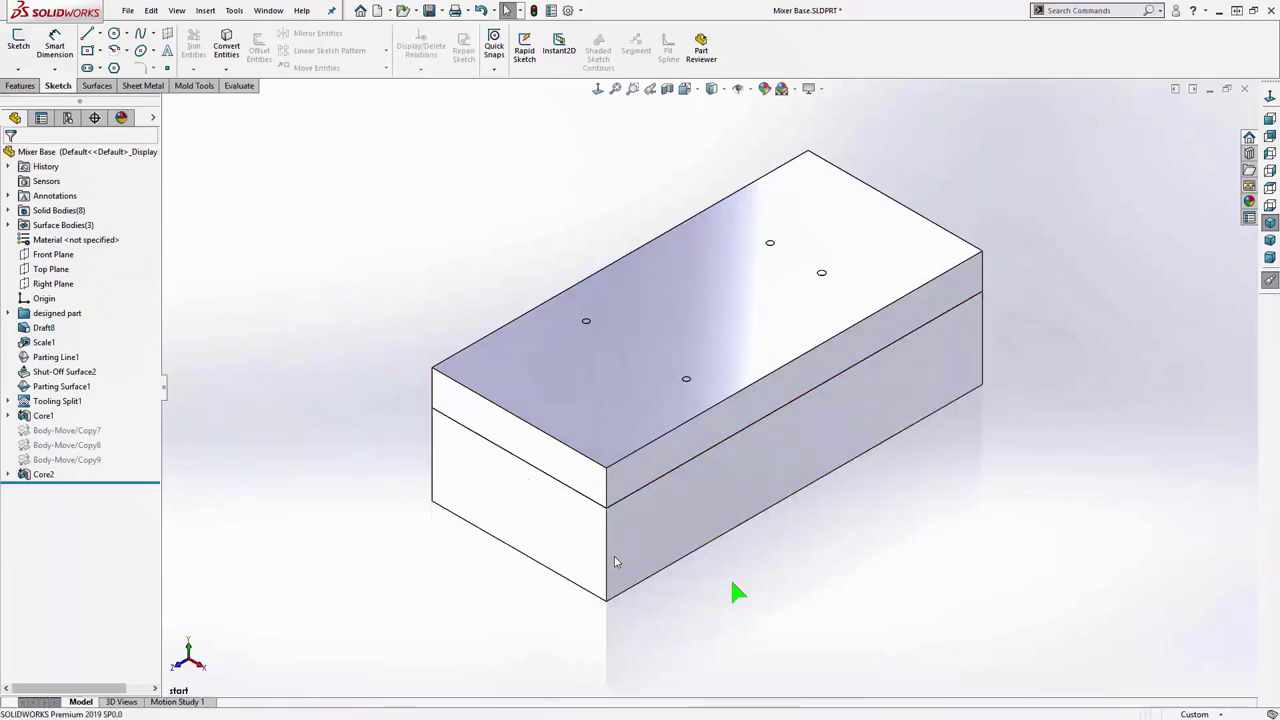
# - Reorder the Core2 feature directly after Core1, ahead of the suppressed body moves
pyautogui.moveTo(734, 591); pyautogui.dragTo(700, 494, button='middle')
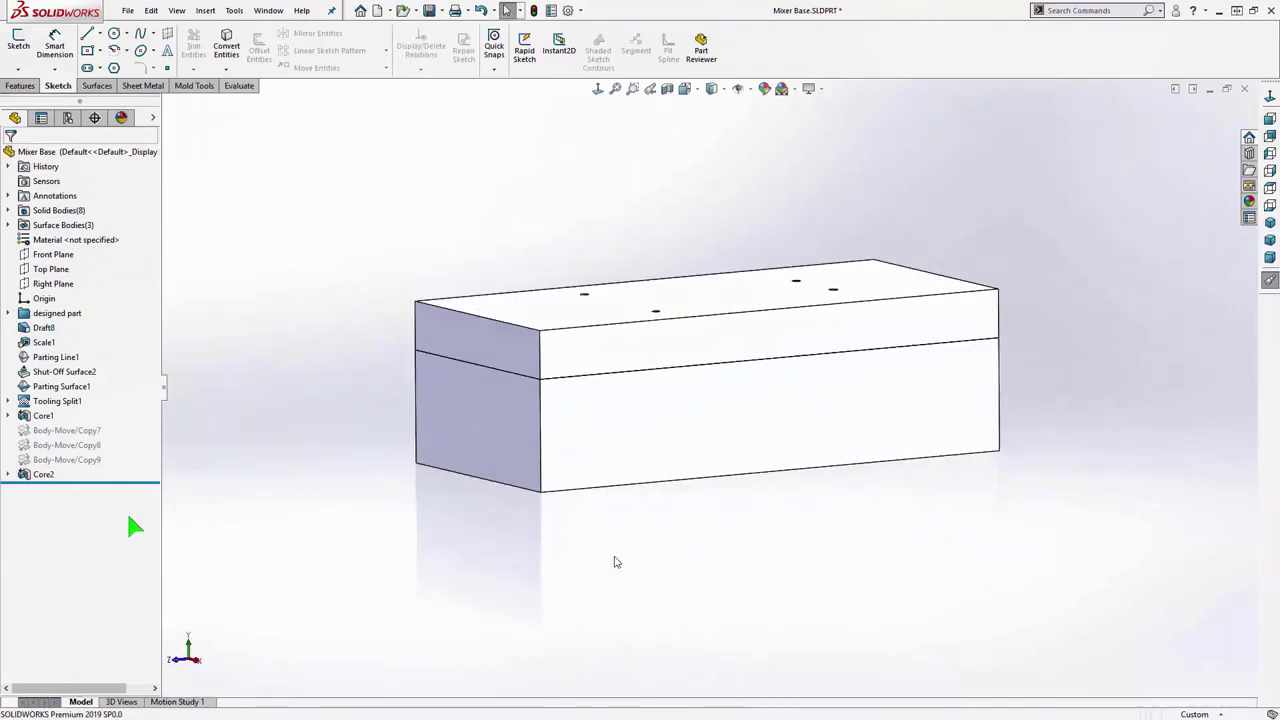
pyautogui.click(44, 474)
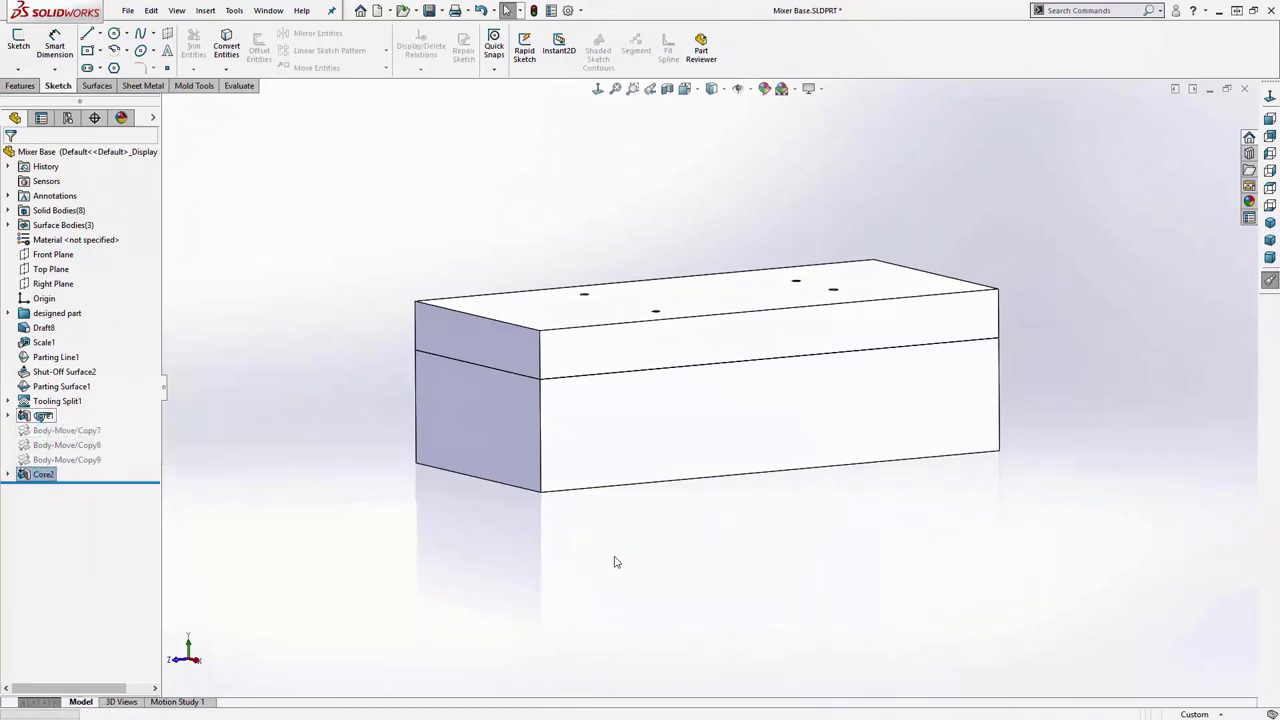
pyautogui.moveTo(45, 417); pyautogui.dragTo(46, 422)
# - Unsuppress the three body moves to view the separated mold with its core pins
pyautogui.click(35, 446)
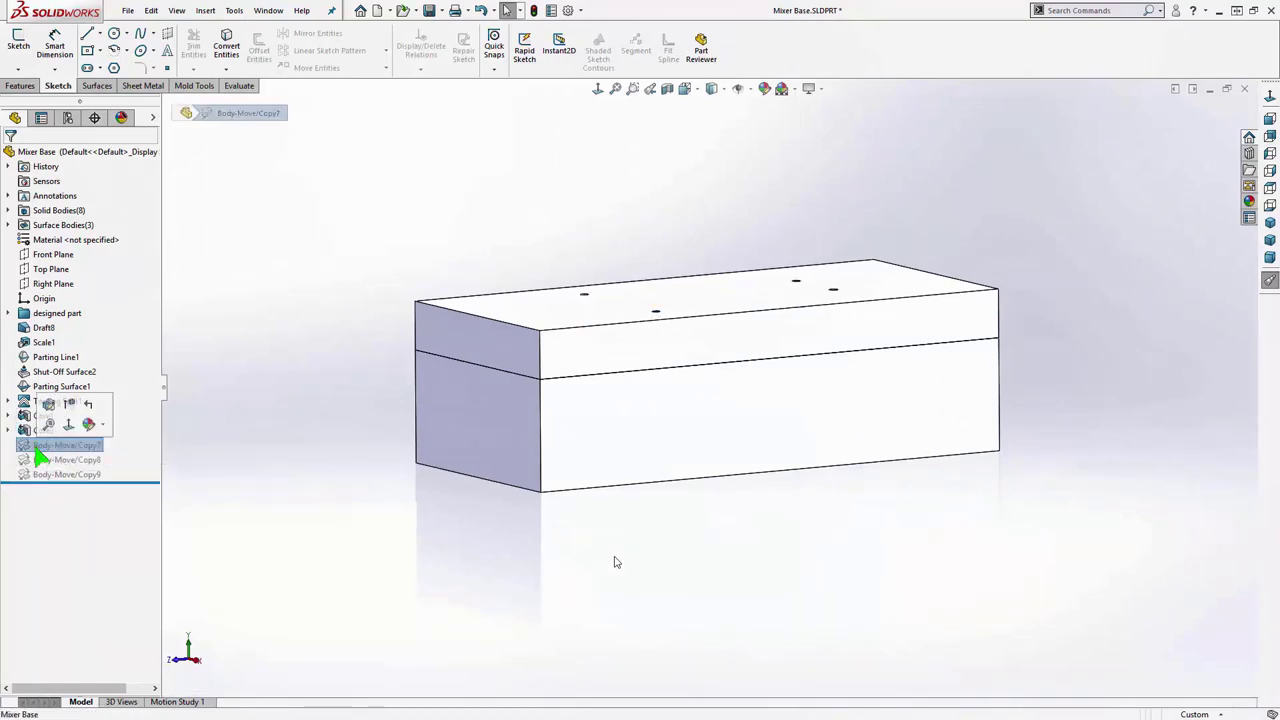
pyautogui.moveTo(45, 478); pyautogui.dragTo(46, 482)
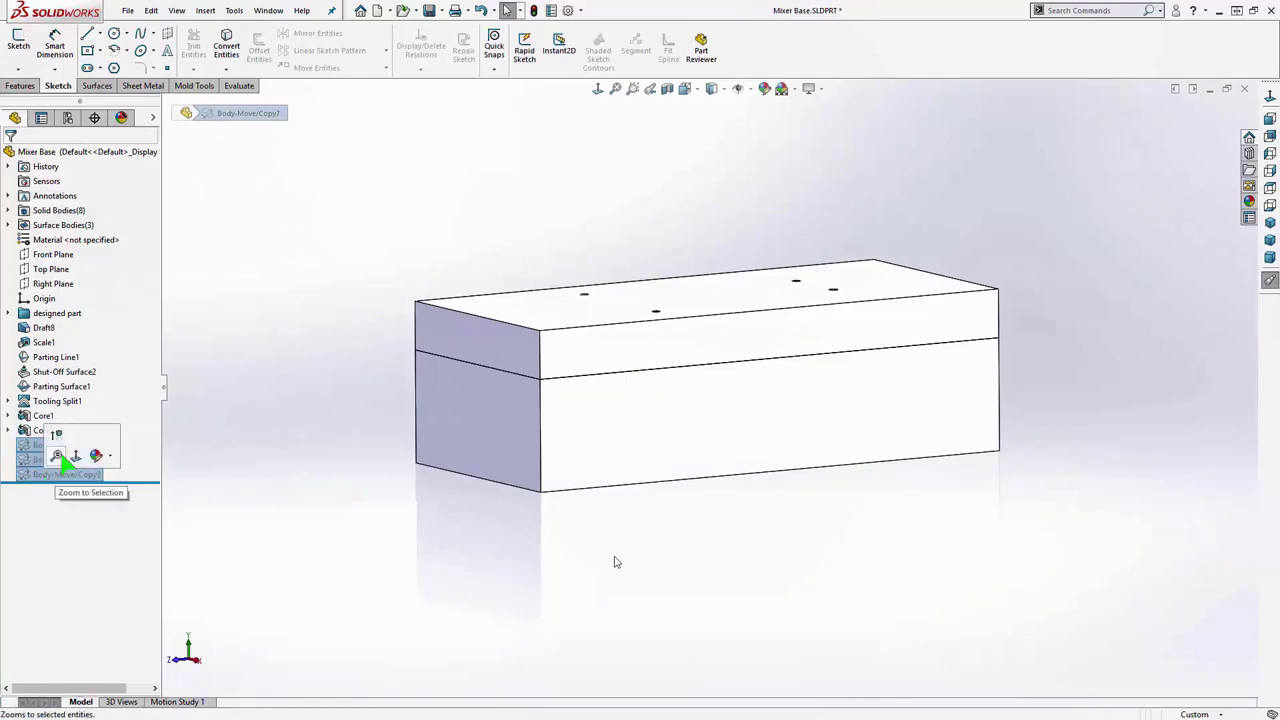
pyautogui.moveTo(327, 345); pyautogui.dragTo(271, 490, button='middle')
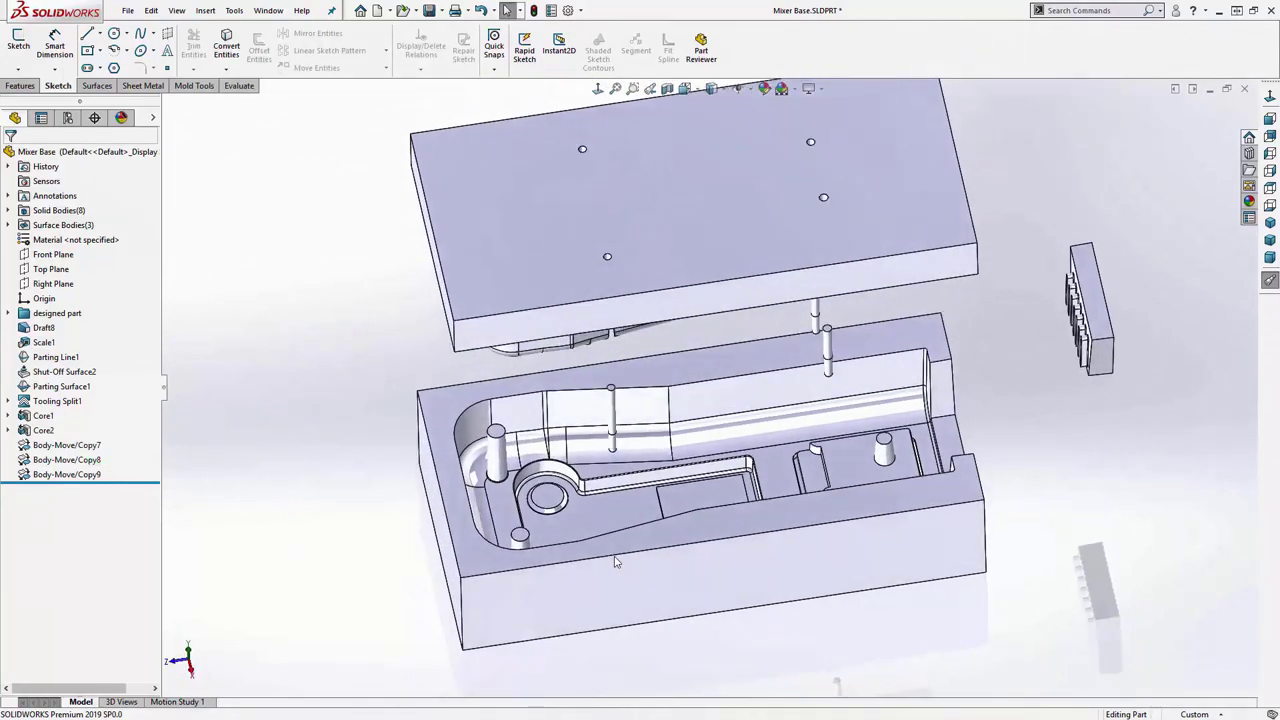
pyautogui.hotkey('ctrl', '7')
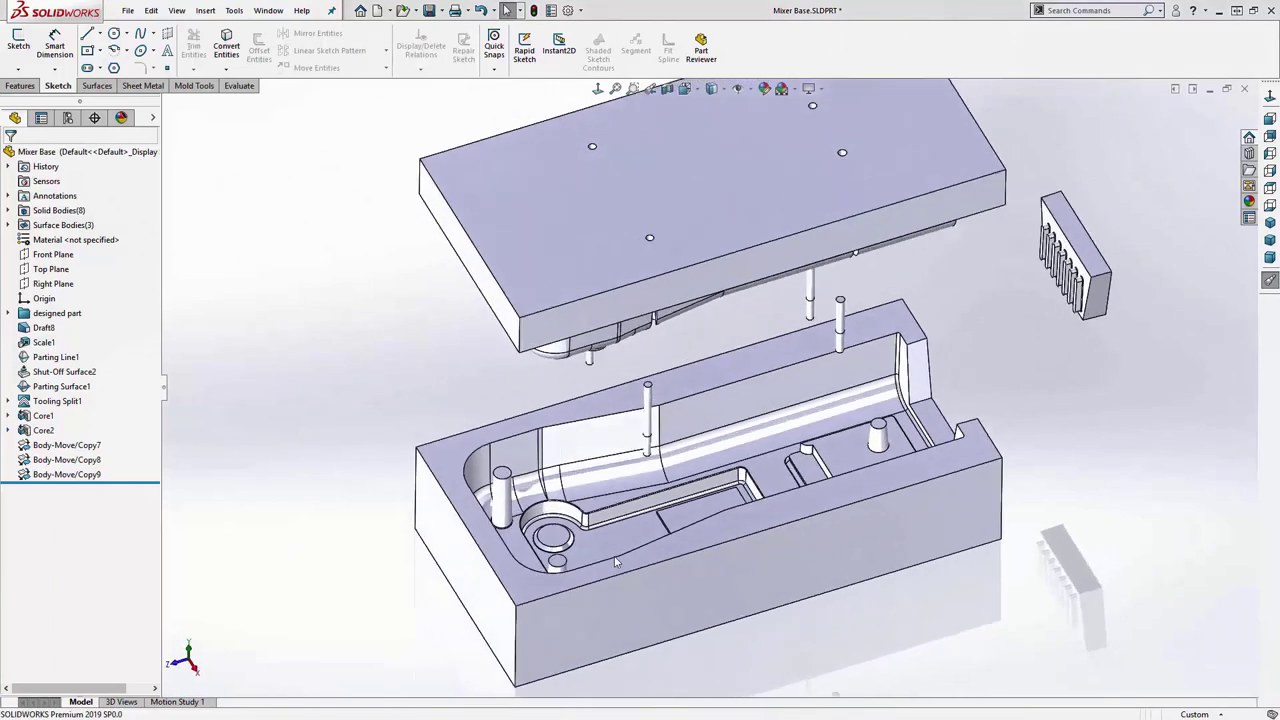
# - Suppress the three body moves again to close the mold
pyautogui.click(67, 445)
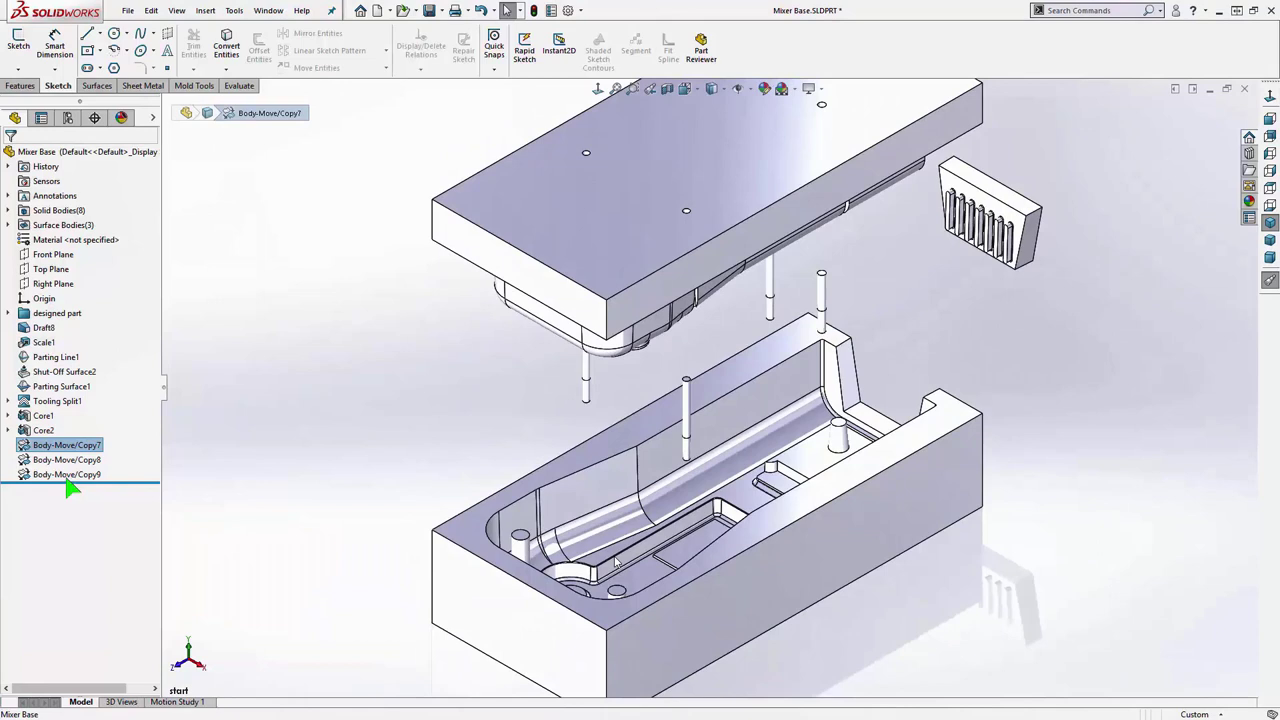
pyautogui.keyDown('shift'); pyautogui.click(68, 479); pyautogui.keyUp('shift')
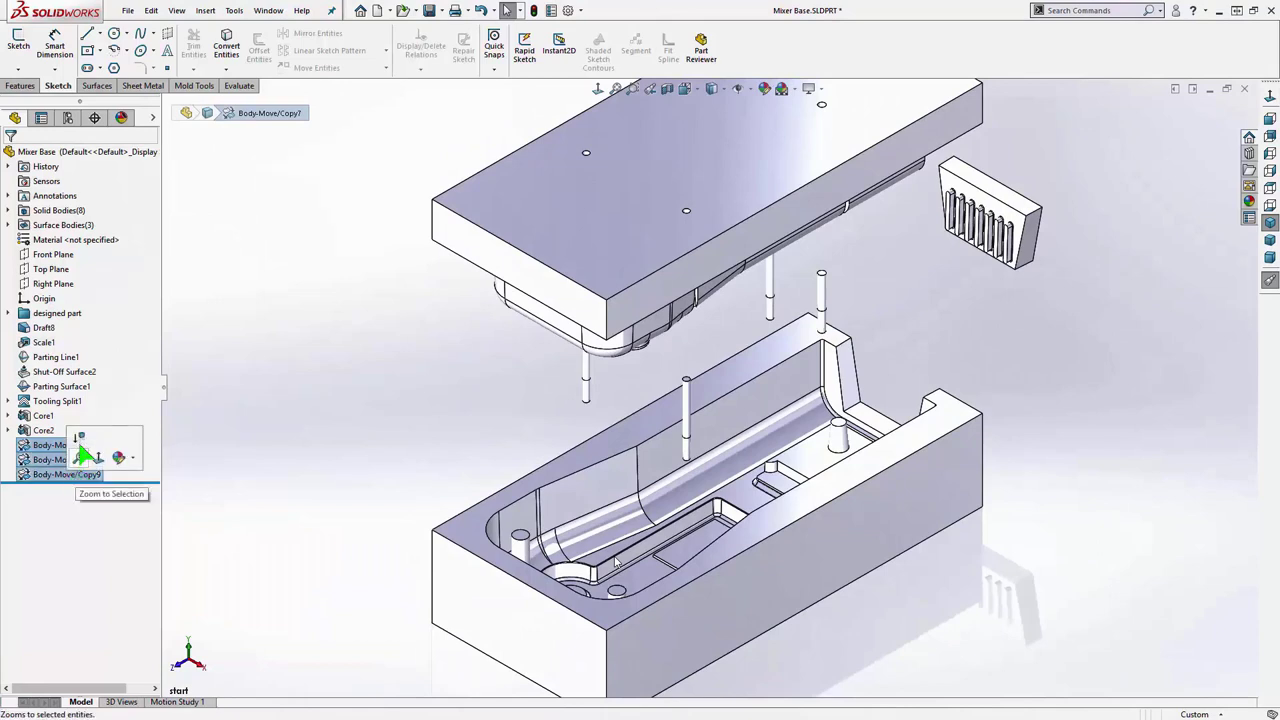
pyautogui.click(80, 438)
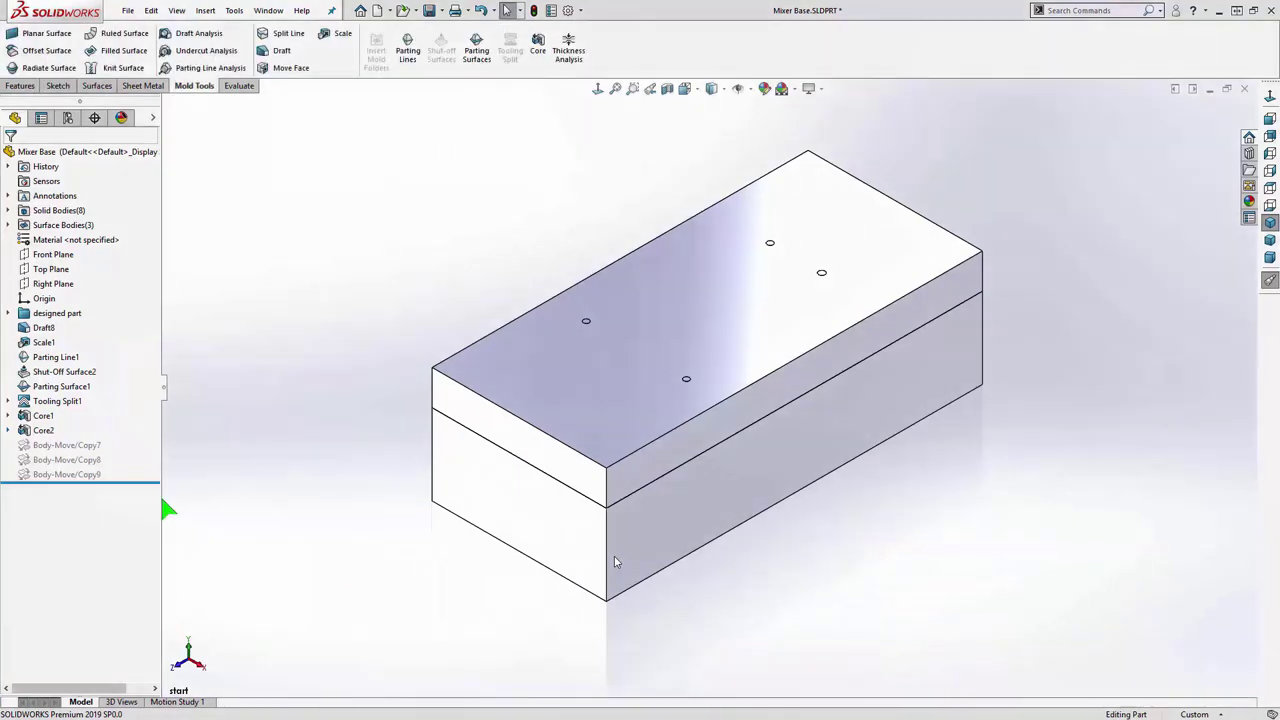
# - Save all solid bodies as separate parts with auto-assigned names and create a split assembly file named base mixer asm
pyautogui.rightClick(70, 212)
pyautogui.click(110, 284)
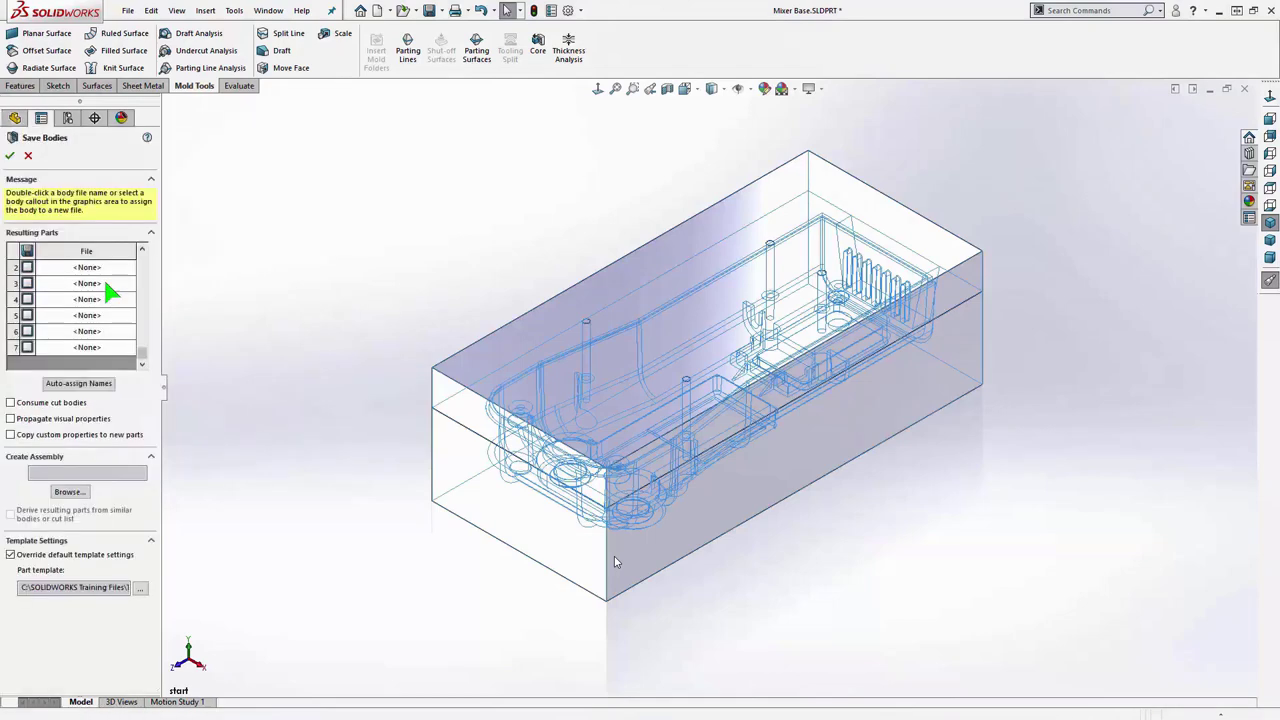
pyautogui.click(104, 383)
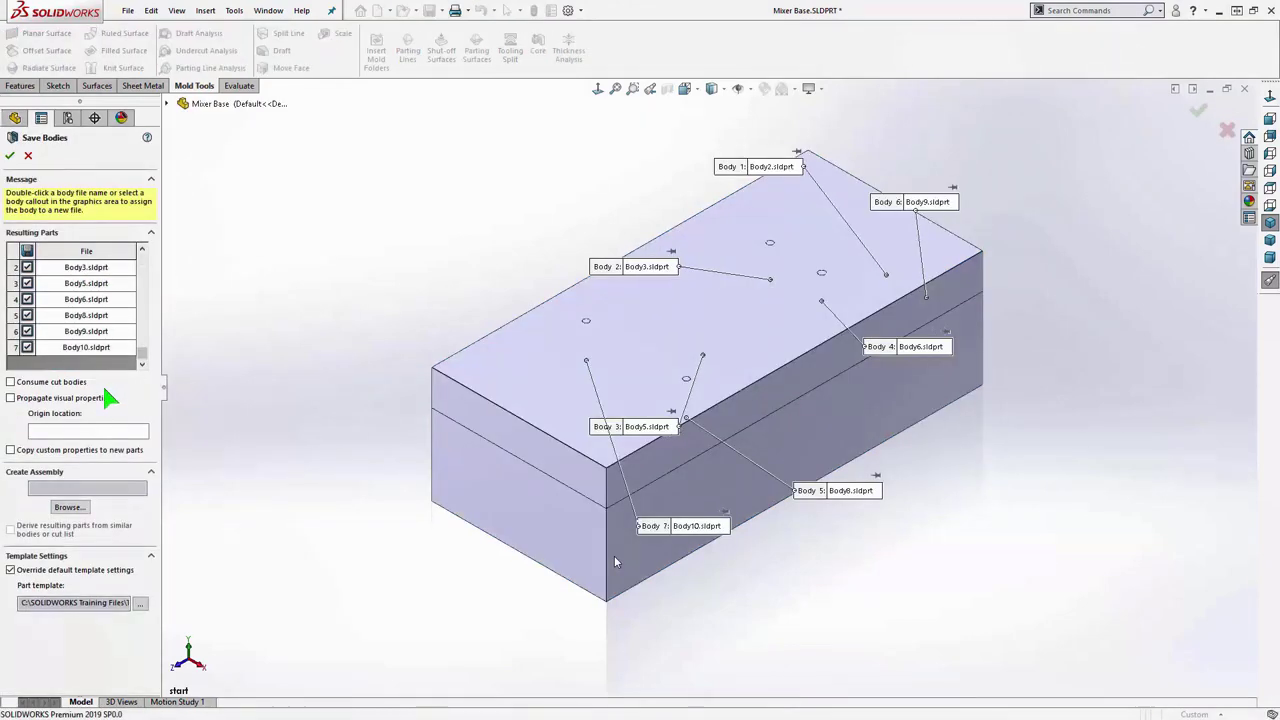
pyautogui.click(70, 508)
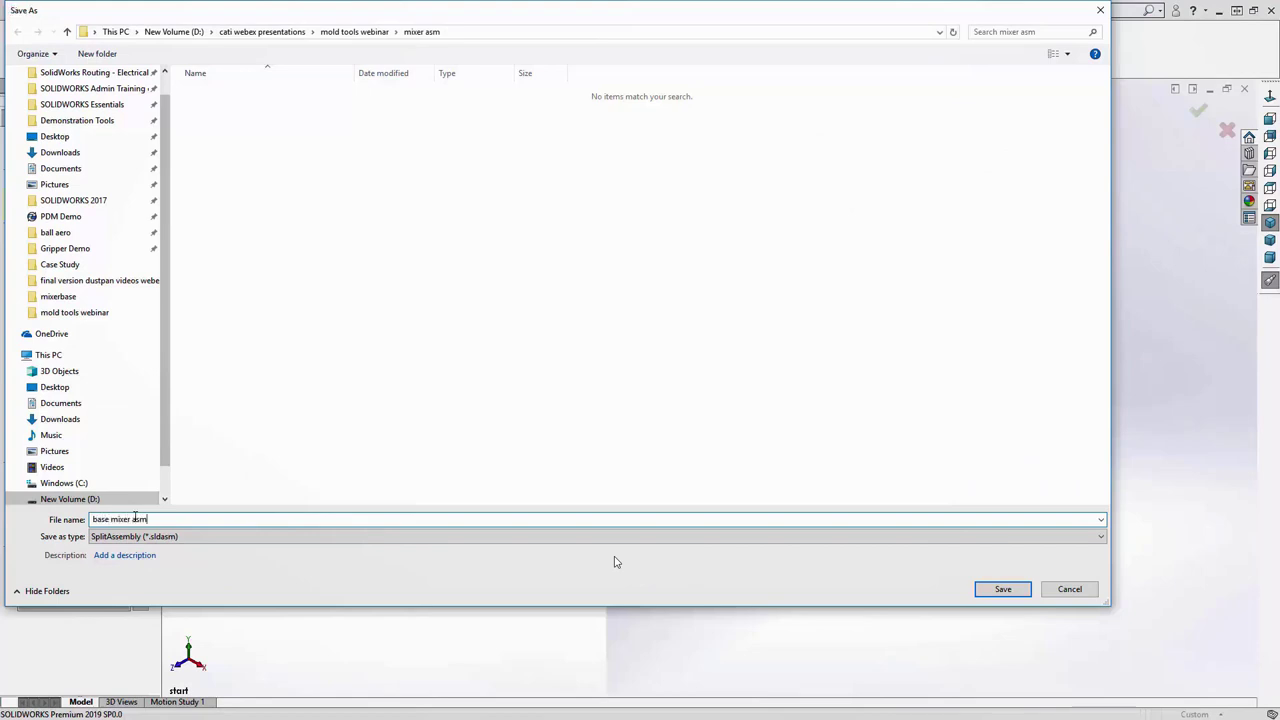
pyautogui.press('Return')
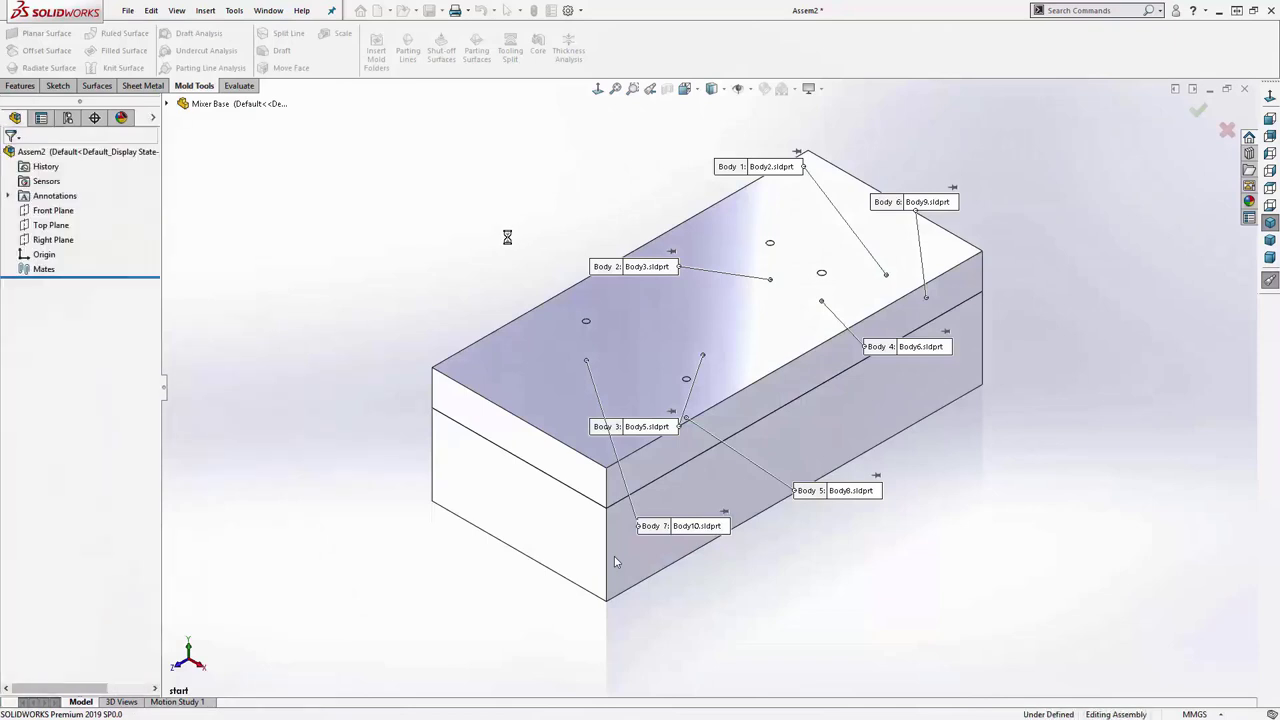
# - Switch to the open base mixer asm assembly document
pyautogui.click(272, 11)
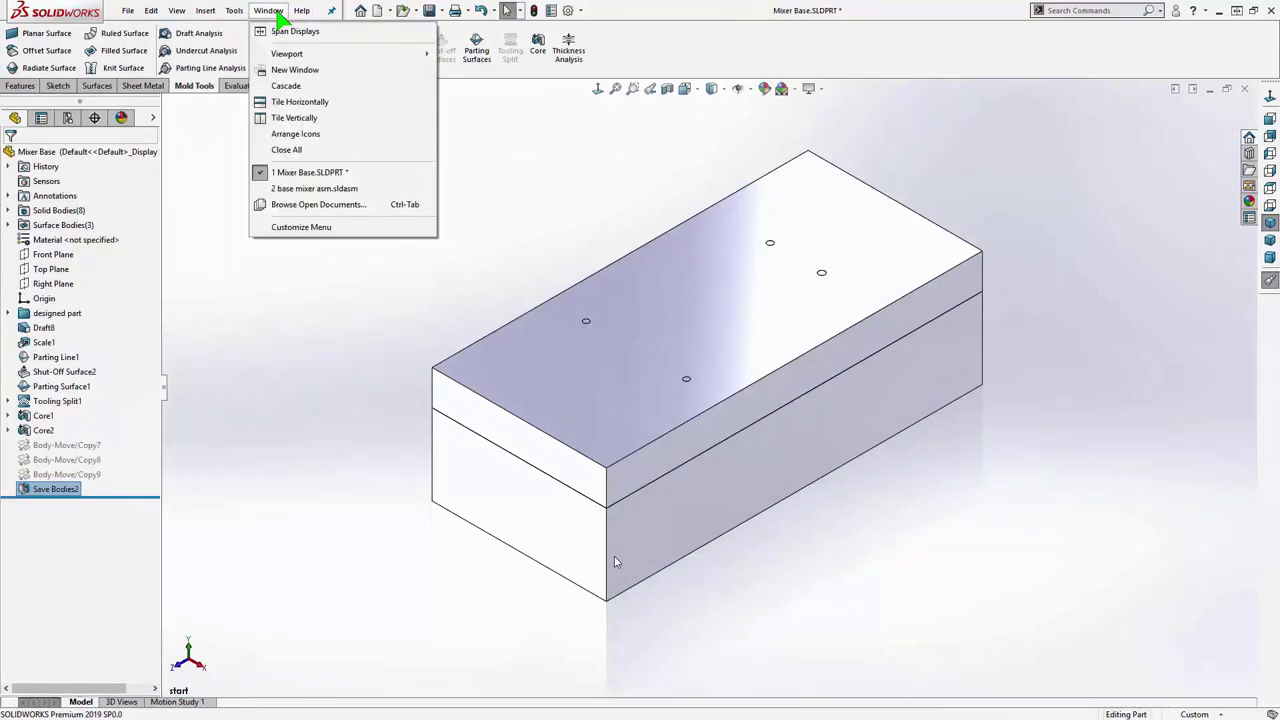
pyautogui.click(322, 190)
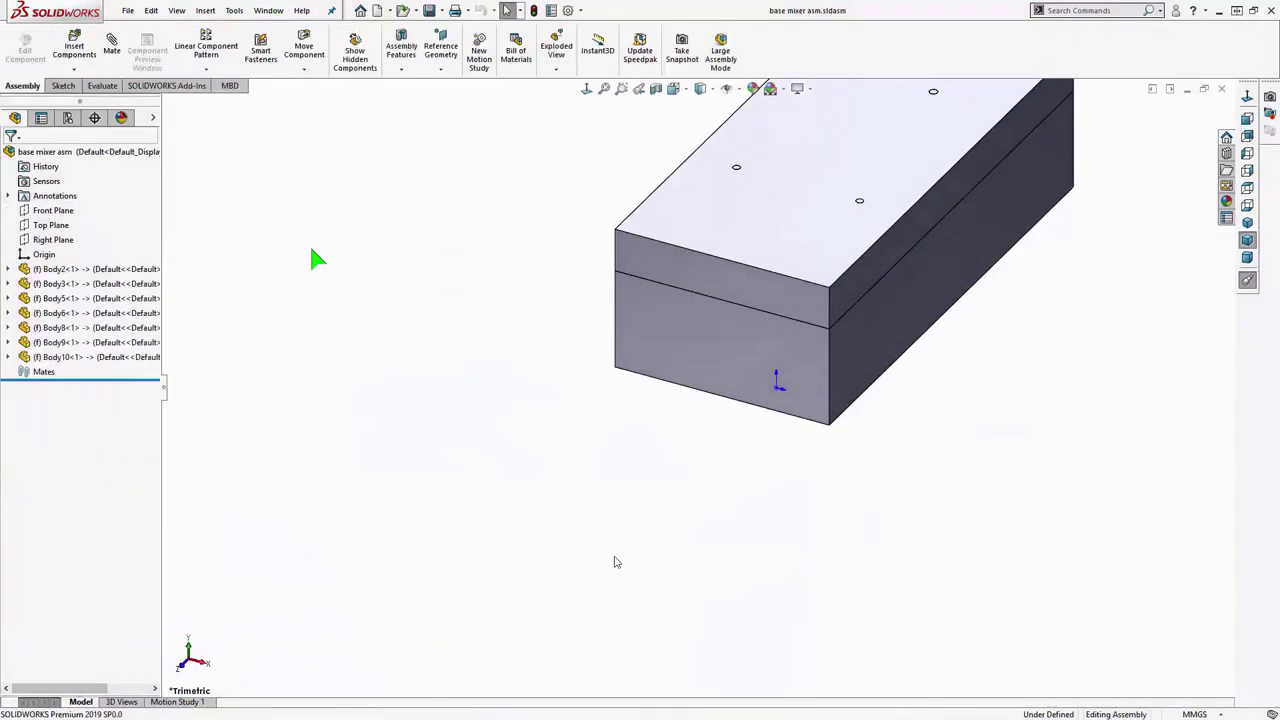
pyautogui.press('f')
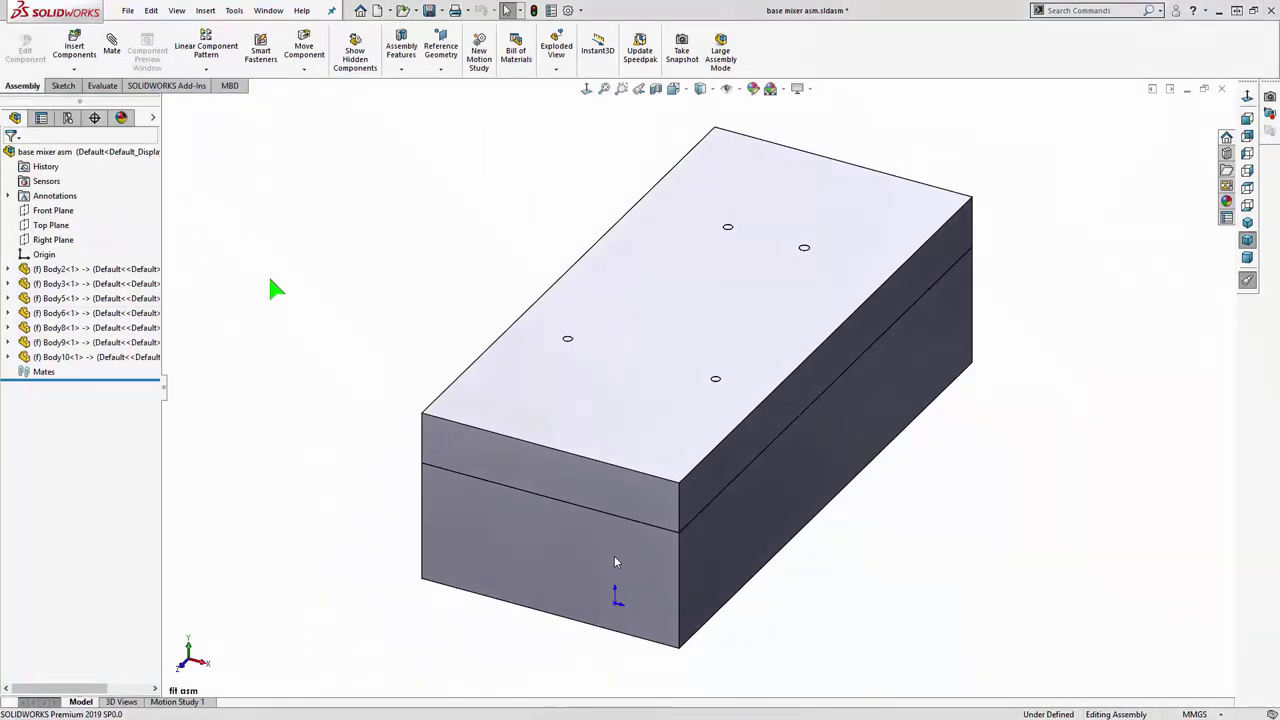
# - Start an exploded view and move the four core pins about 88.7 mm upward out of the mold along Y
pyautogui.click(557, 50)
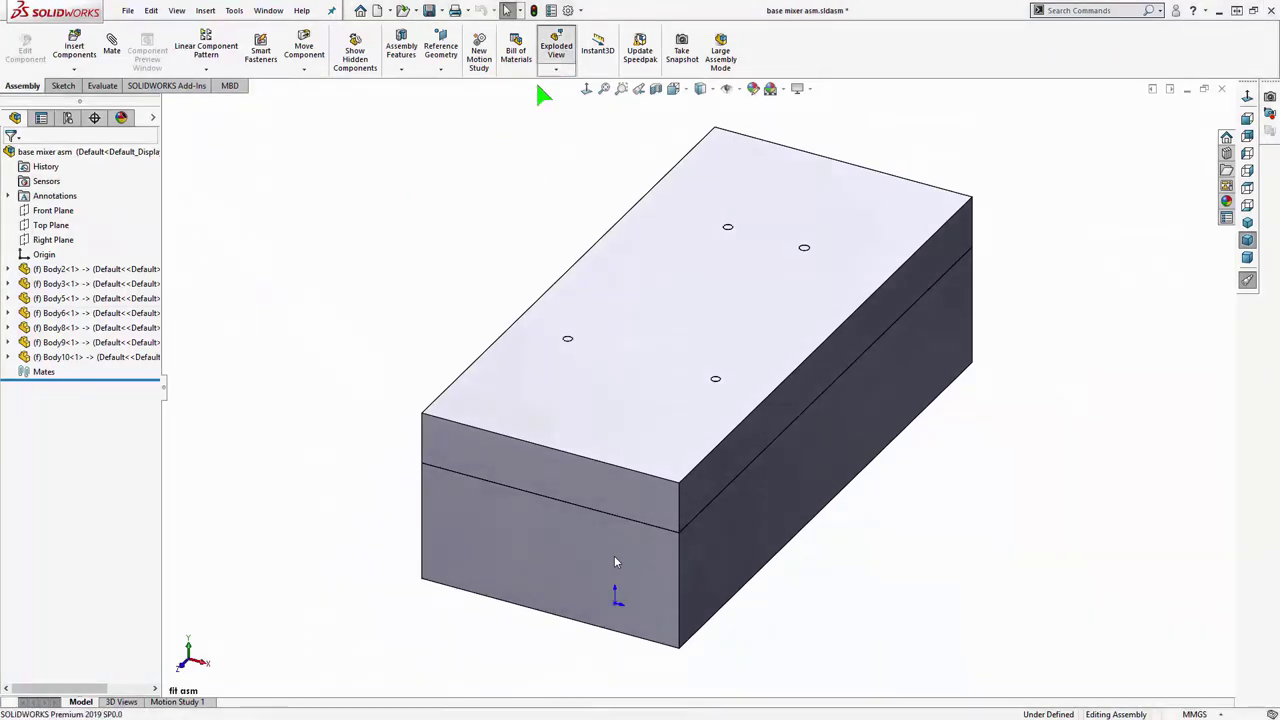
pyautogui.scroll(-5, 615, 562)
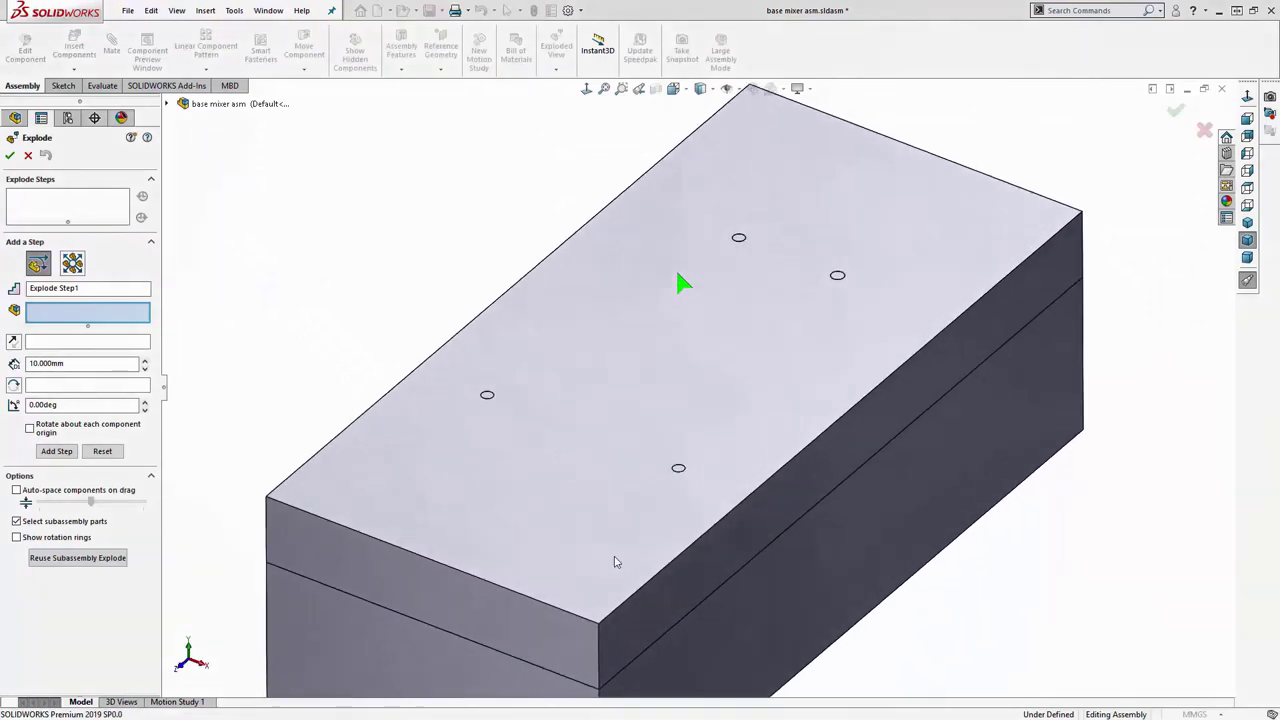
pyautogui.click(753, 257)
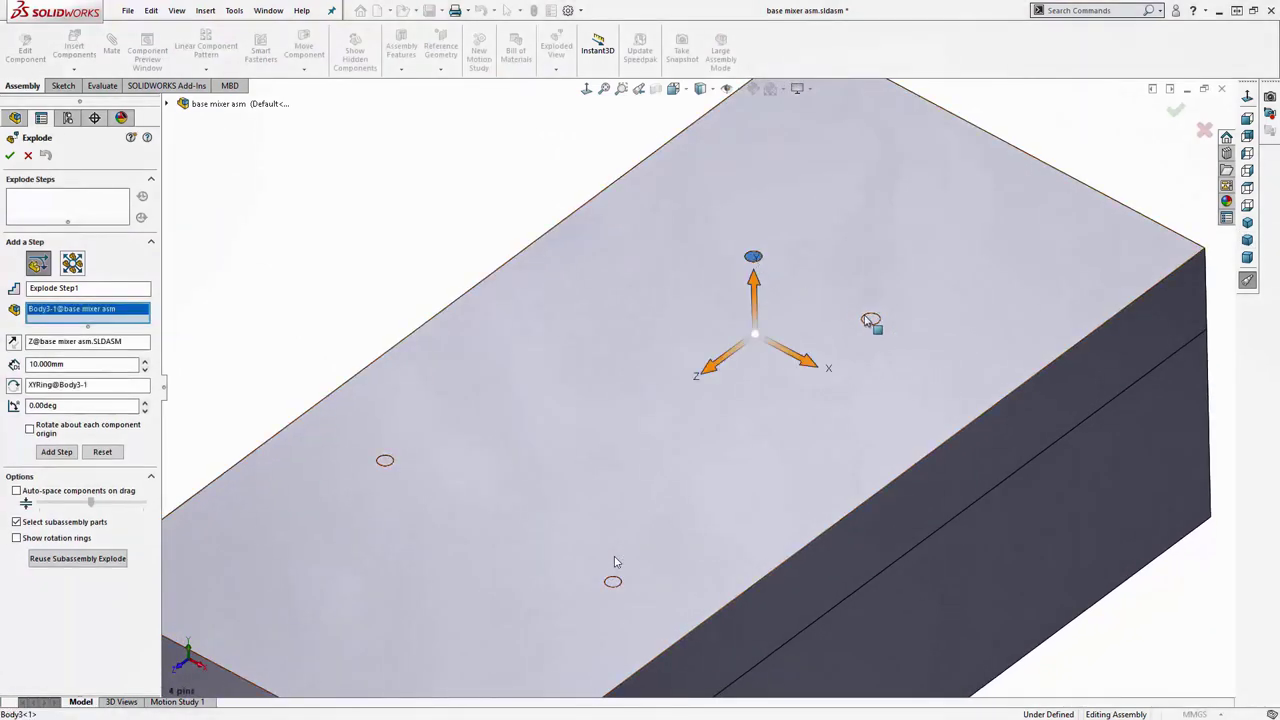
pyautogui.click(870, 319)
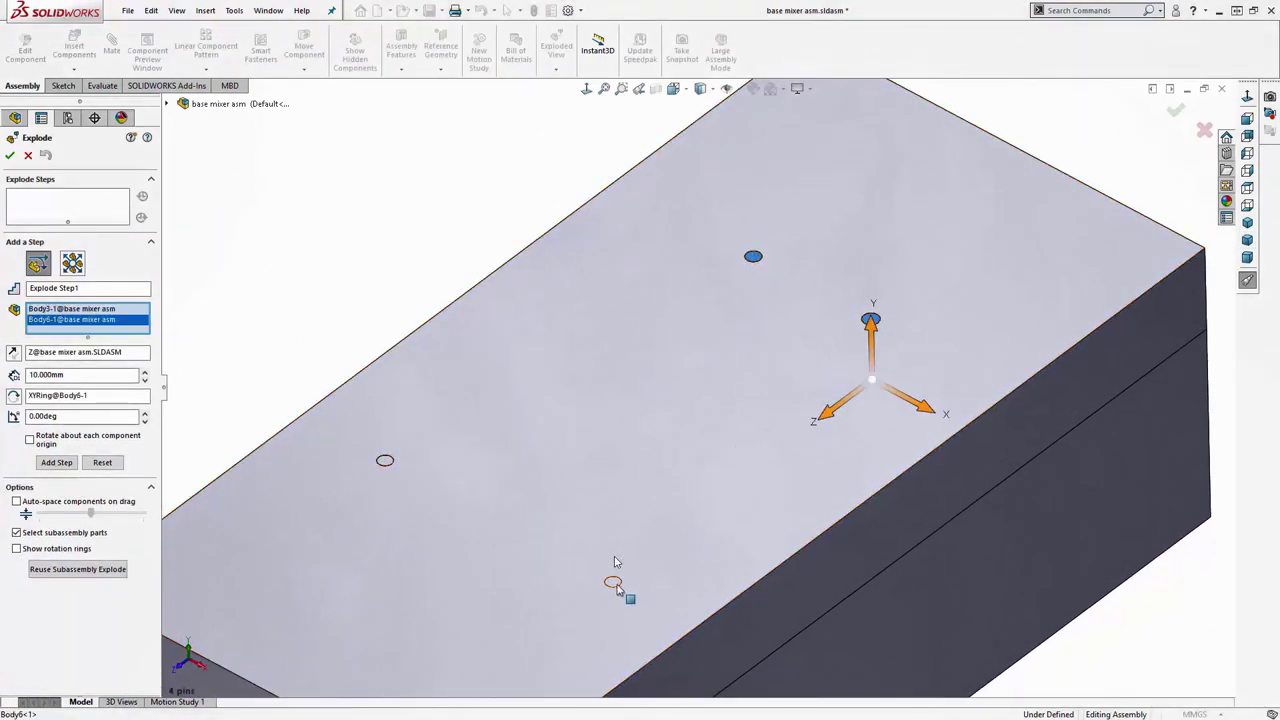
pyautogui.click(613, 581)
pyautogui.click(387, 463)
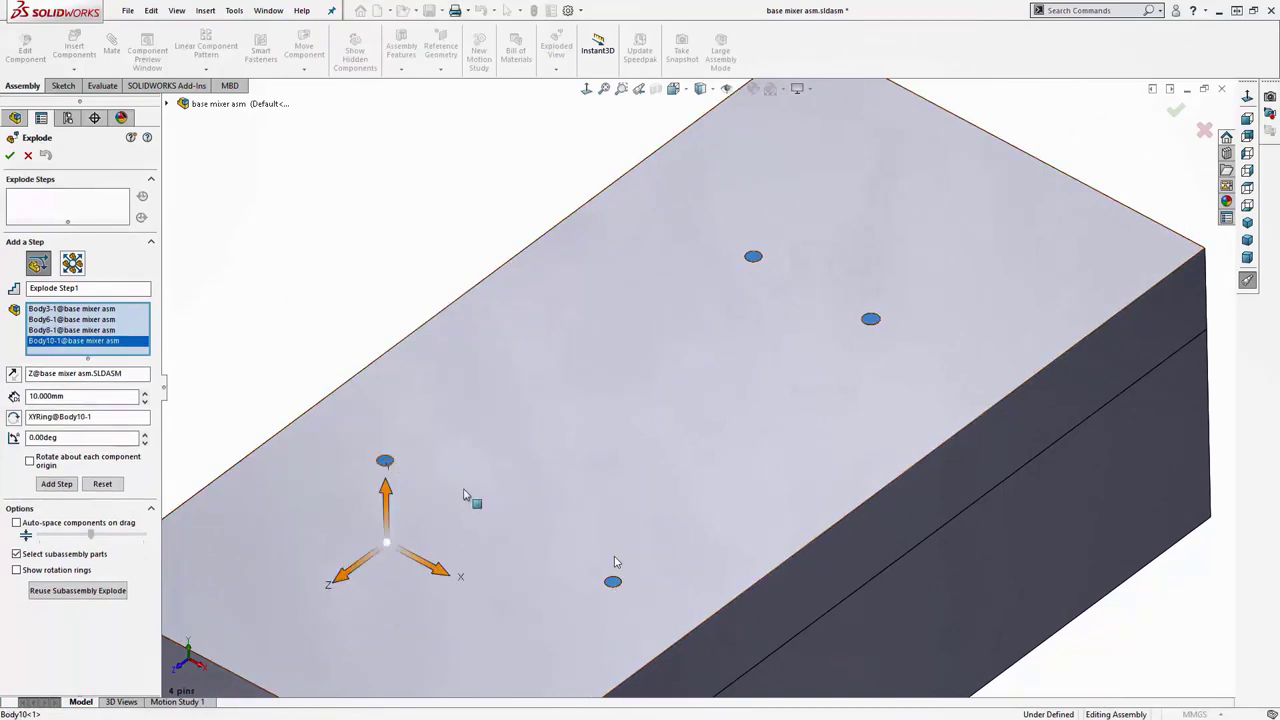
pyautogui.moveTo(393, 500); pyautogui.dragTo(381, 120)
pyautogui.rightClick(381, 119)
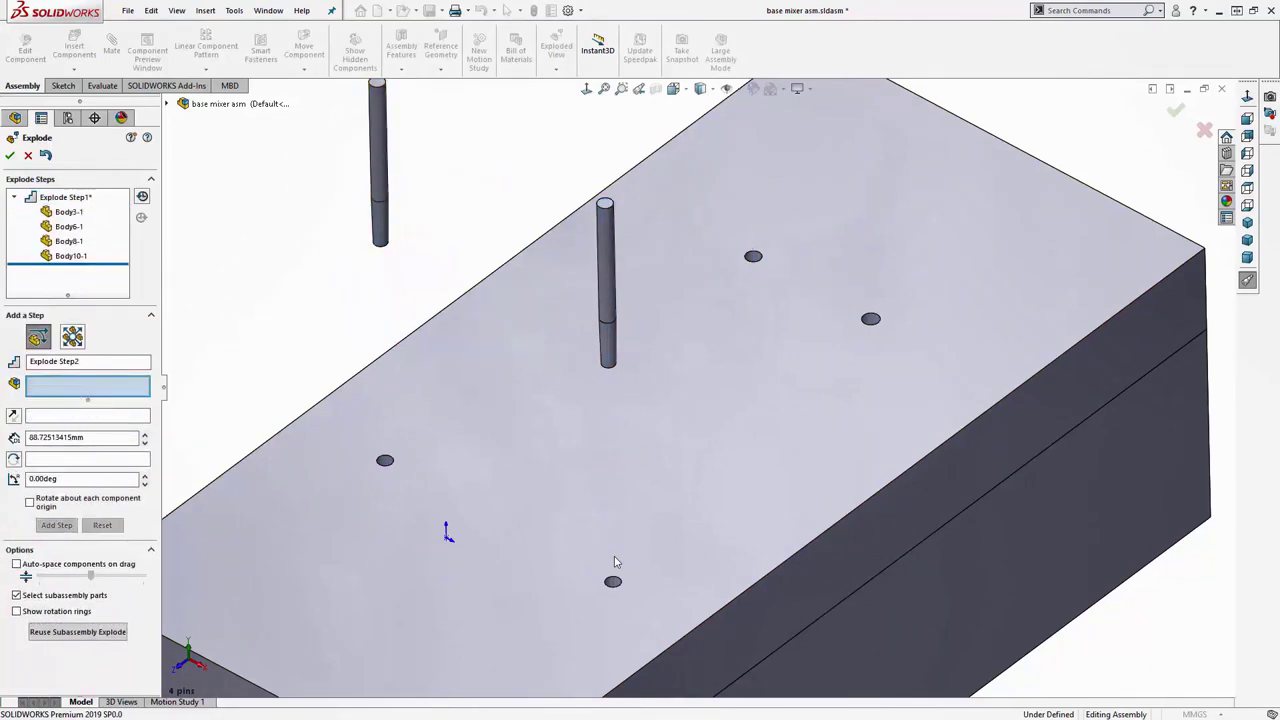
# - Add an explode step moving the side core about 109 mm outward from the mold's end along Z
pyautogui.press('f')
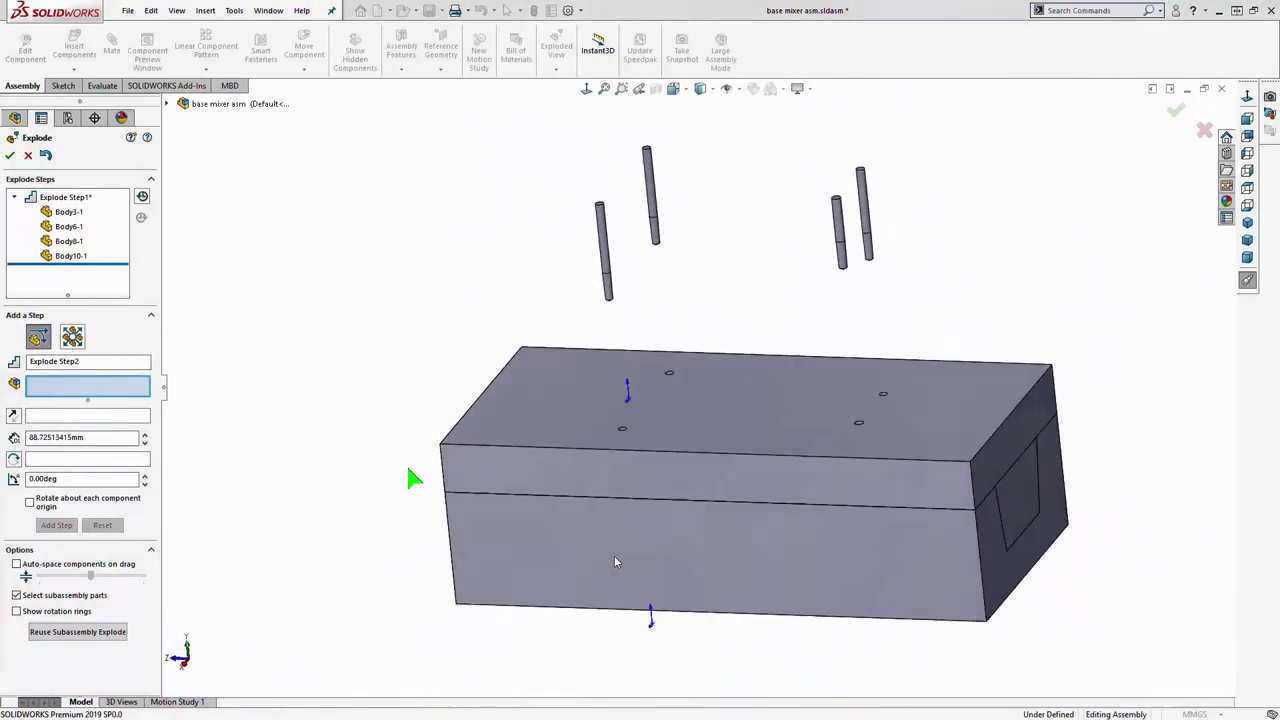
pyautogui.click(838, 460)
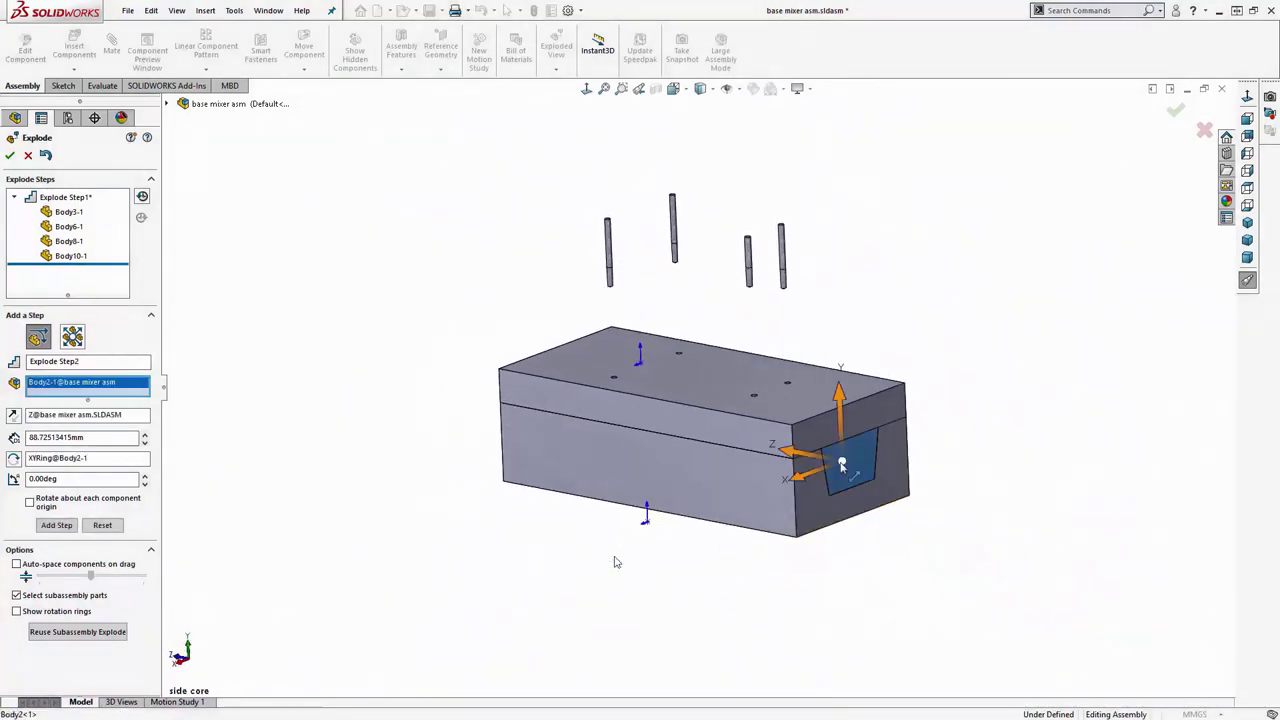
pyautogui.moveTo(797, 455); pyautogui.dragTo(951, 522)
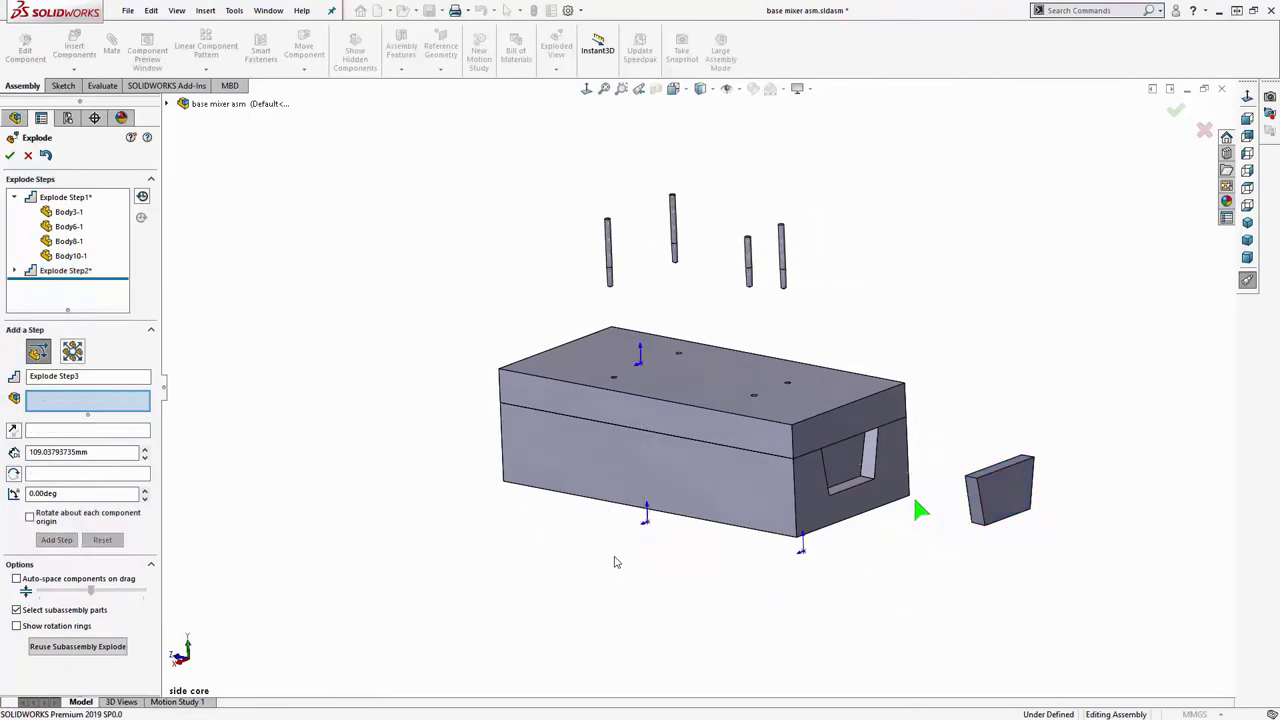
# - Explode the upper tooling block about 34.5 mm upward and the lower block about 87.2 mm downward, completing the exploded view
pyautogui.click(720, 405)
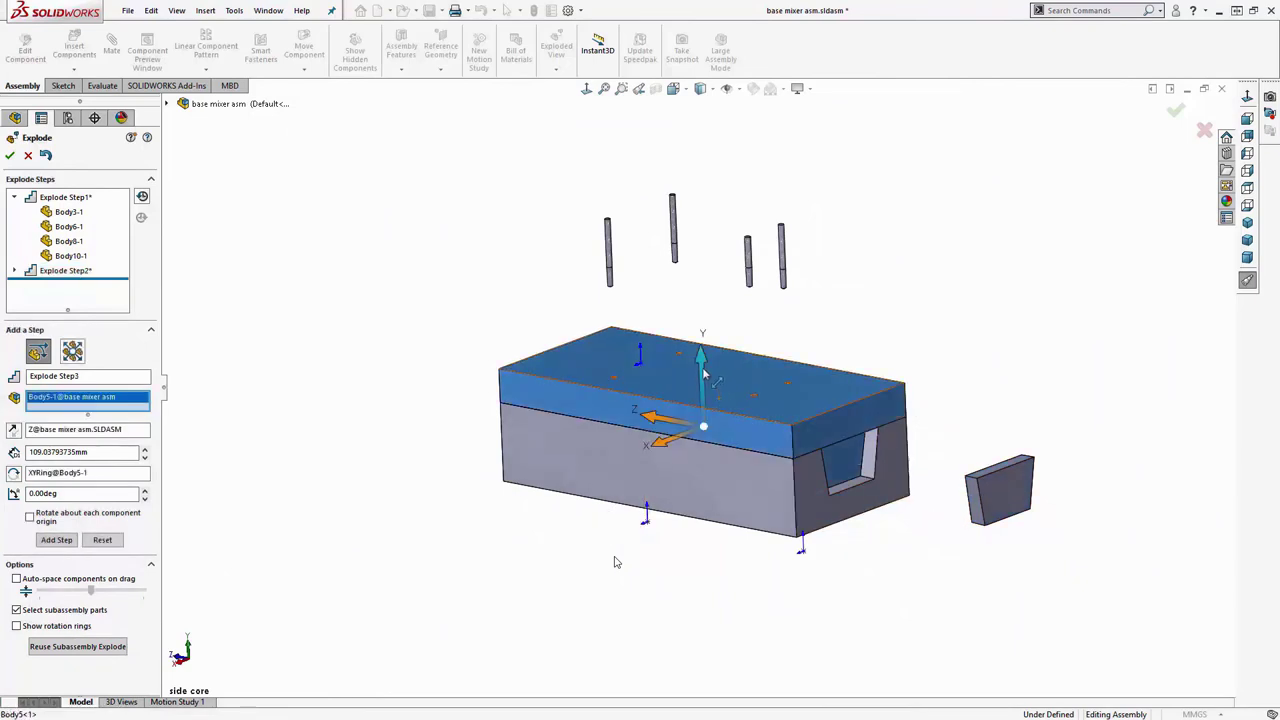
pyautogui.moveTo(702, 370); pyautogui.dragTo(700, 291)
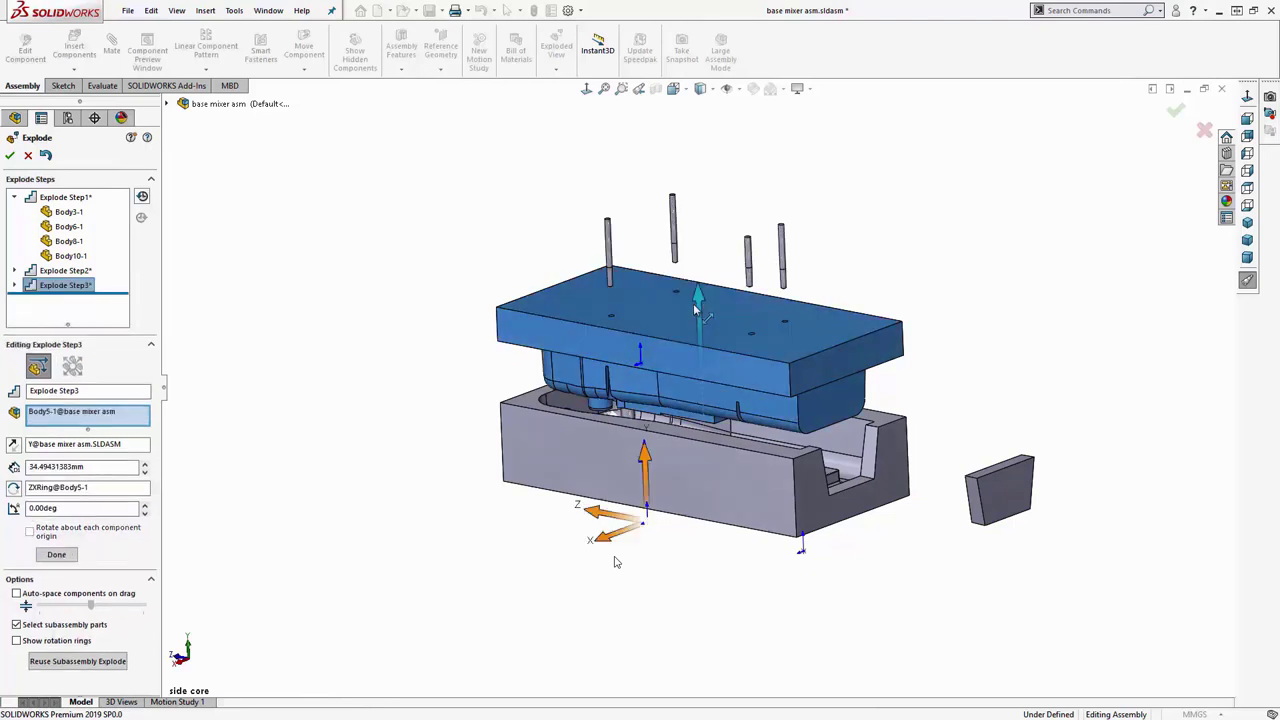
pyautogui.click(694, 490)
pyautogui.moveTo(700, 378); pyautogui.dragTo(712, 538)
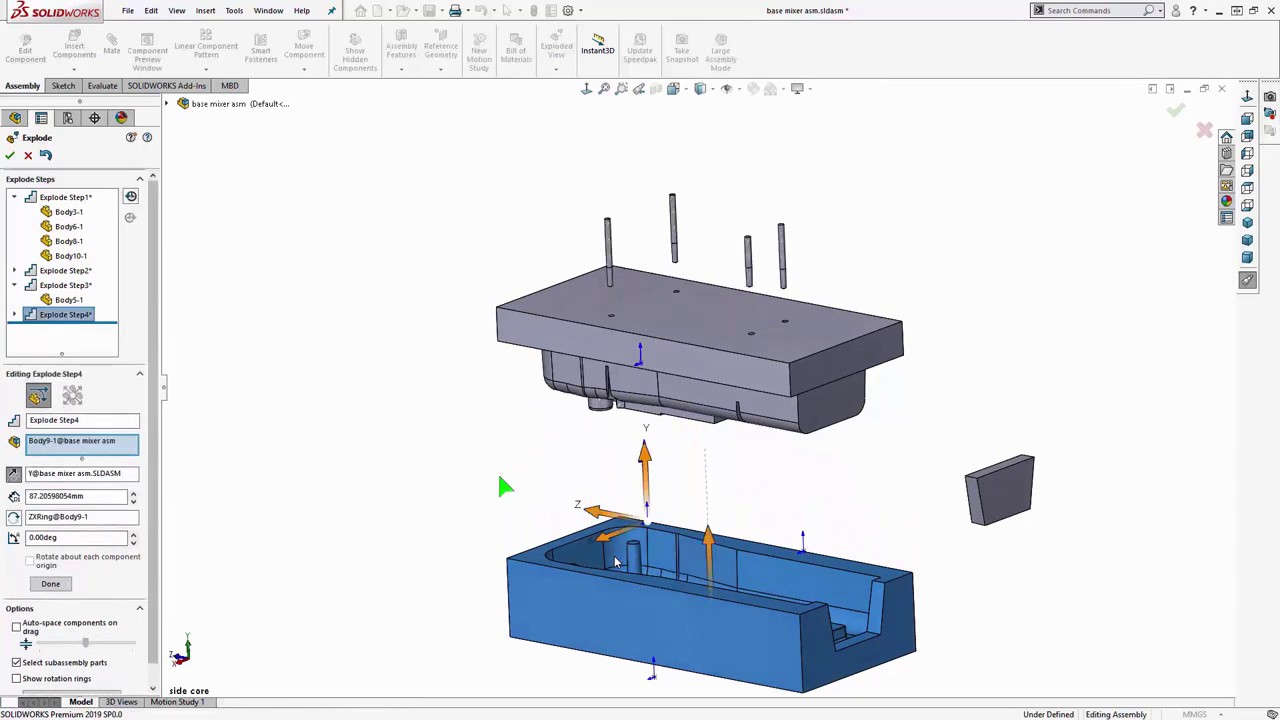
pyautogui.click(10, 155)
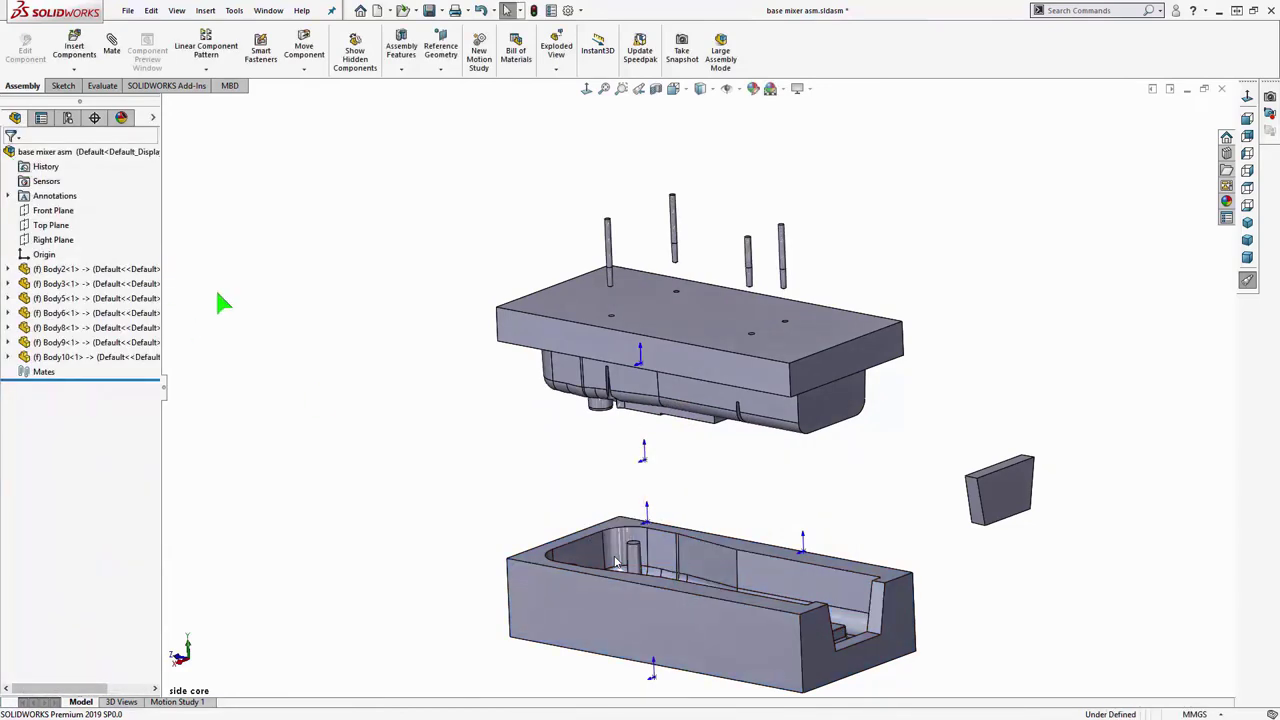
# - Animate the collapse of the exploded base mixer assembly, leaving it collapsed in an isometric view
pyautogui.rightClick(72, 156)
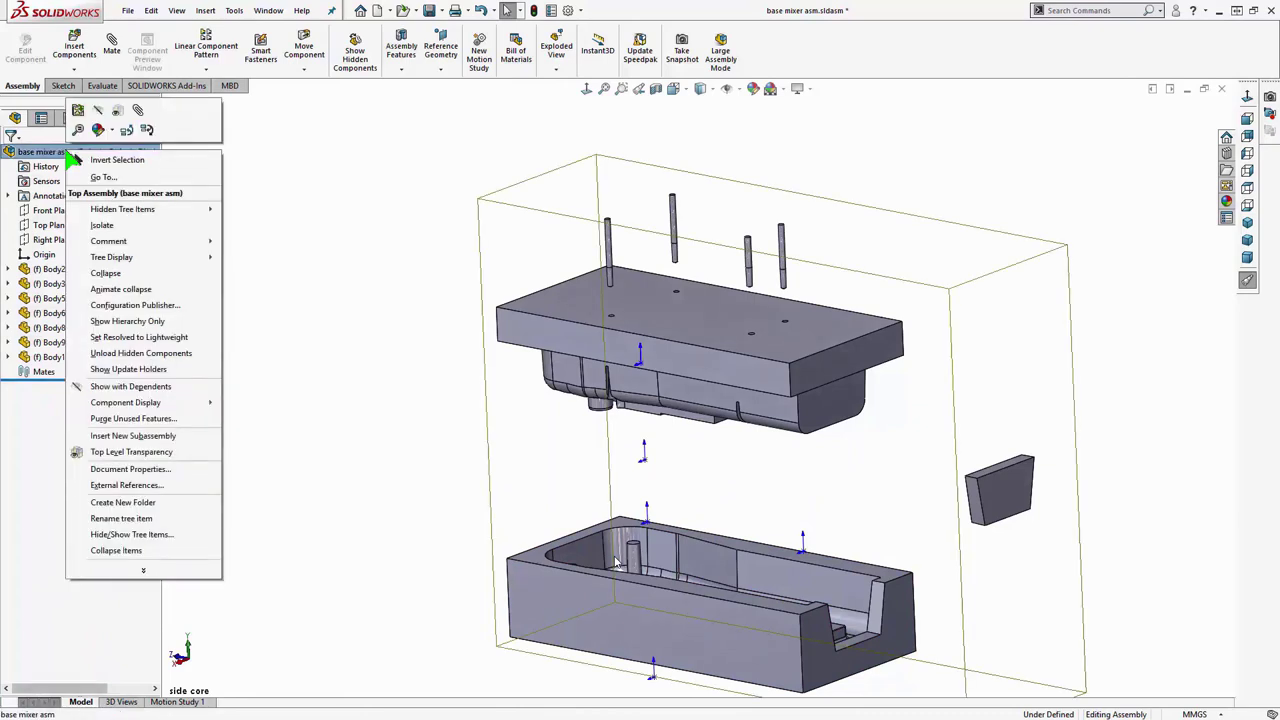
pyautogui.click(120, 289)
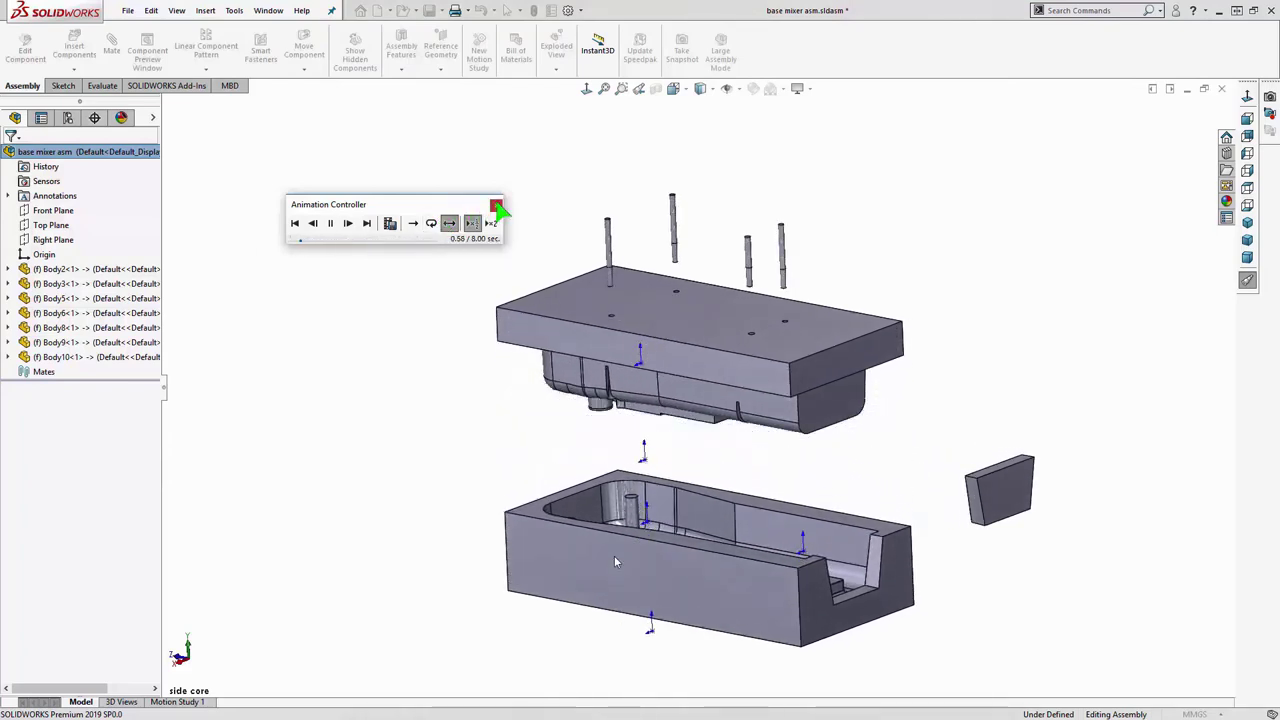
pyautogui.click(495, 205)
pyautogui.click(464, 218)
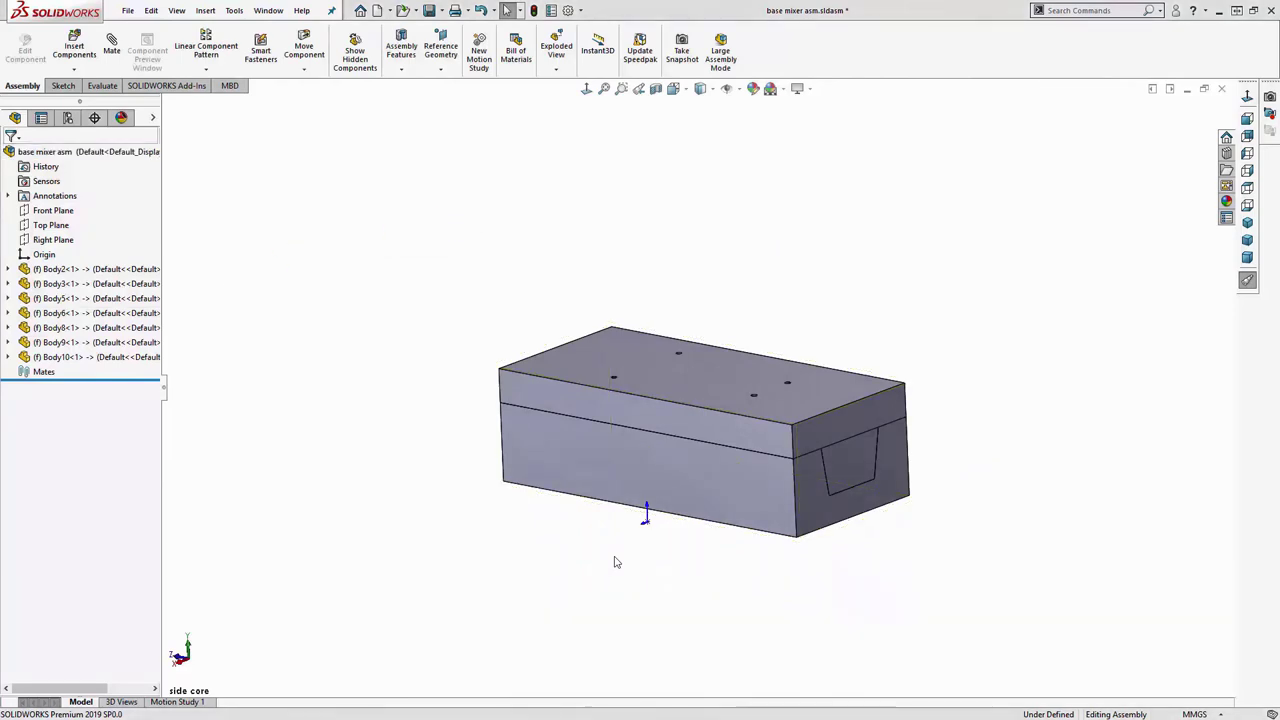
pyautogui.hotkey('ctrl', '7')
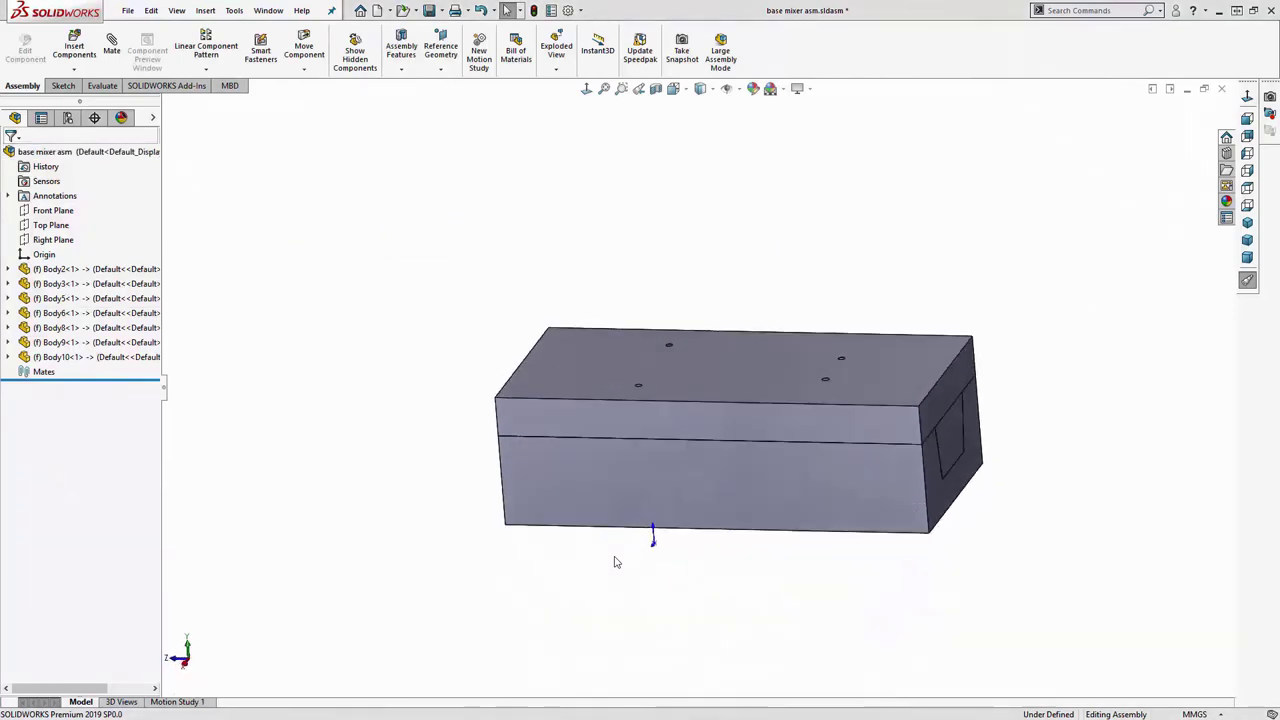
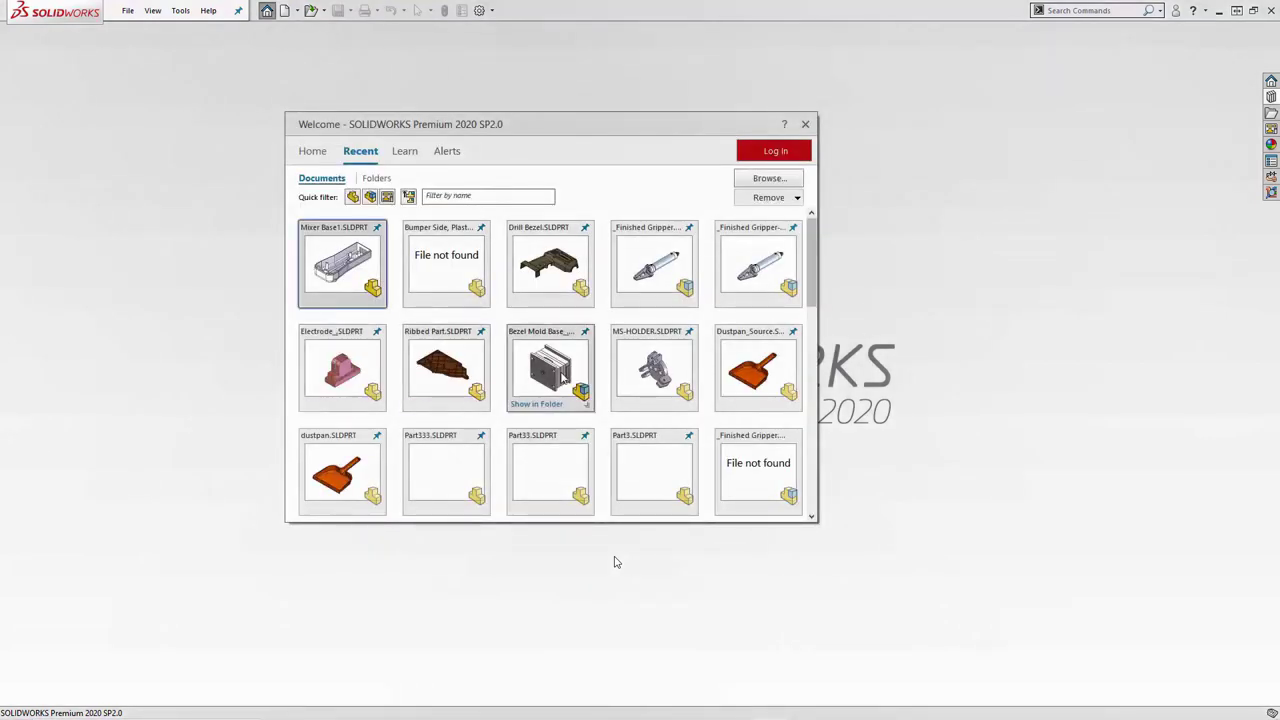
# - Open the recent Bezel Mold Base assembly and activate its Fully Open configuration
pyautogui.click(571, 377)
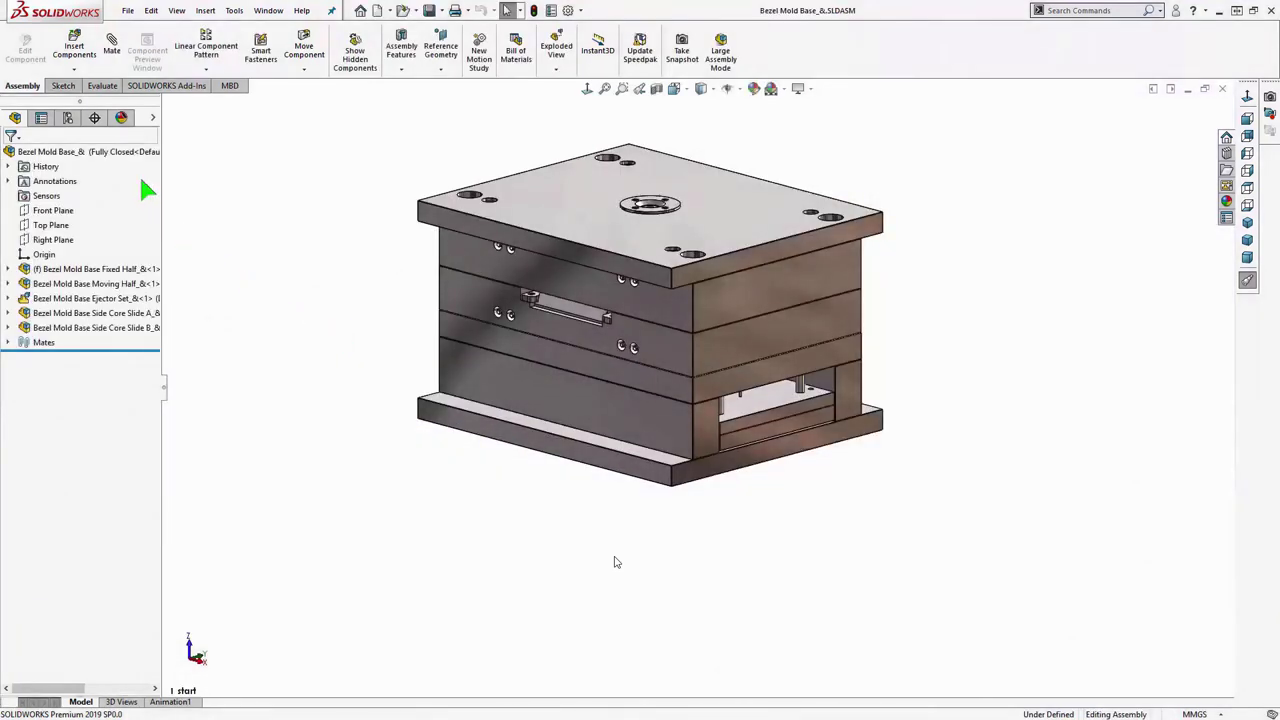
pyautogui.click(68, 117)
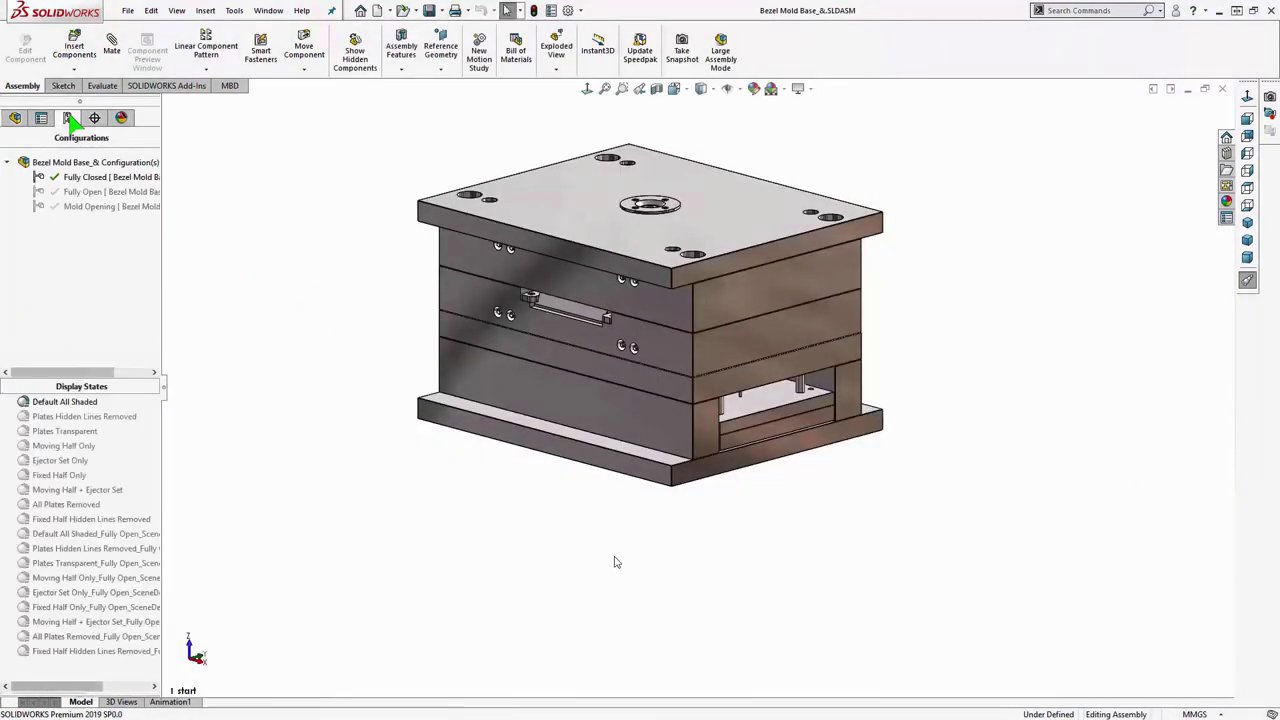
pyautogui.doubleClick(96, 191)
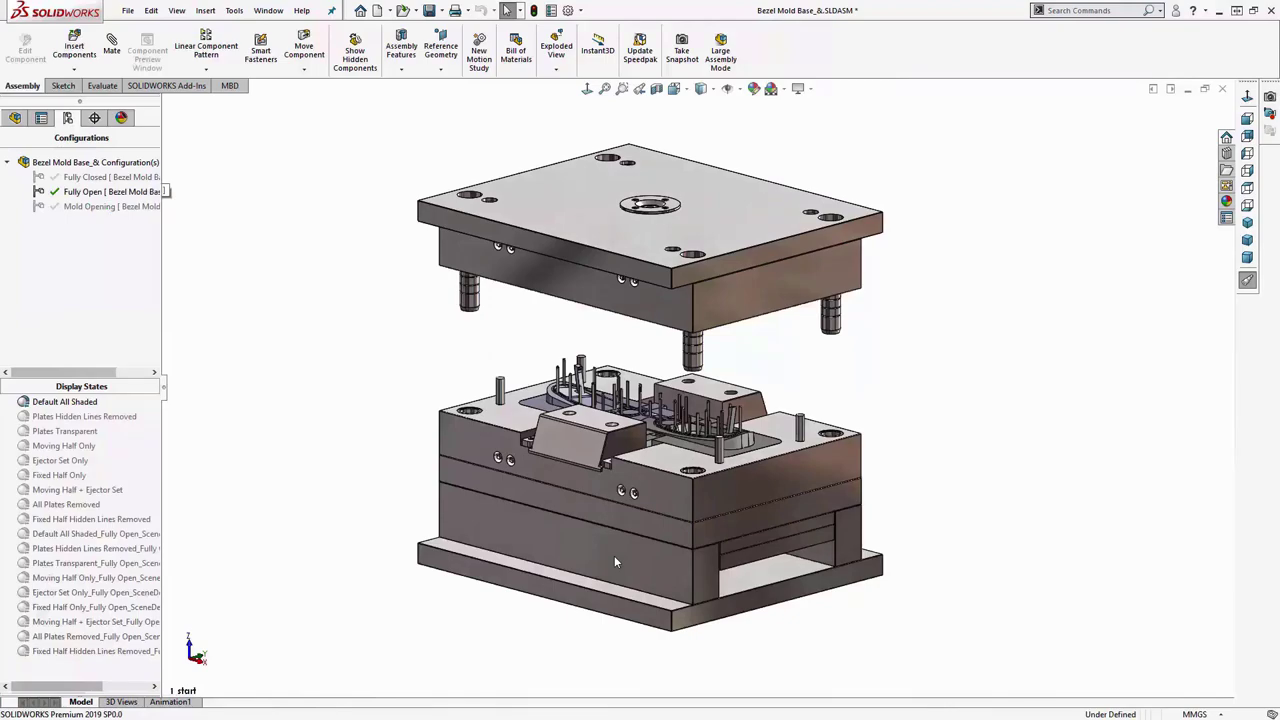
# - Examine the opened mold's inserts and ejector pins, and apply the Plates Hidden Lines Removed_Fully Open_SceneDecals display state
pyautogui.scroll(-5, 615, 562)
pyautogui.scroll(-3, 615, 562)
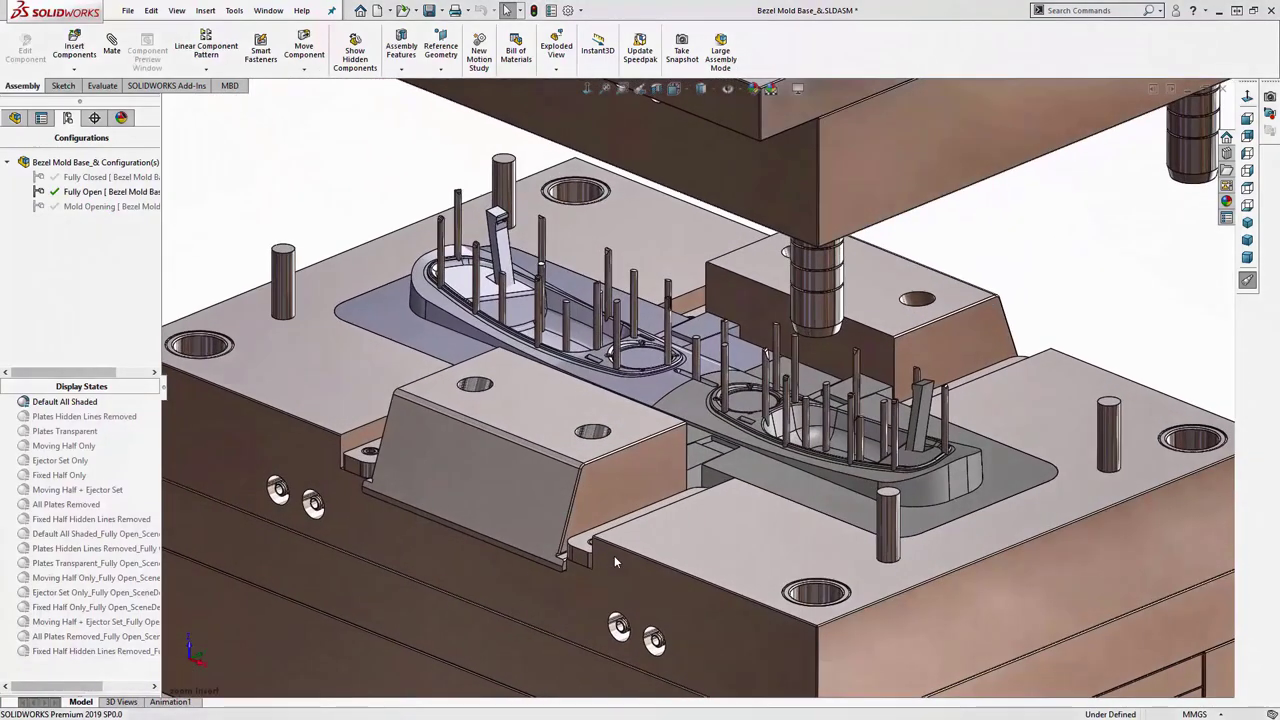
pyautogui.scroll(2, 615, 562)
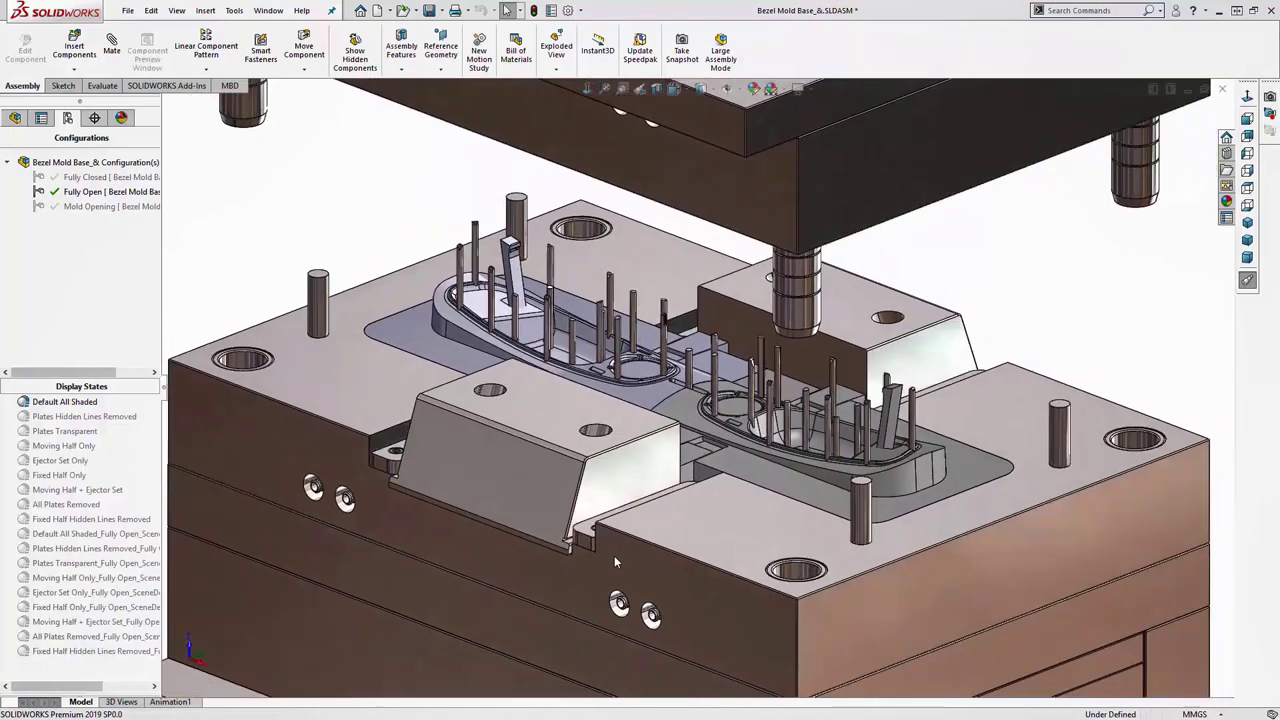
pyautogui.press('f')
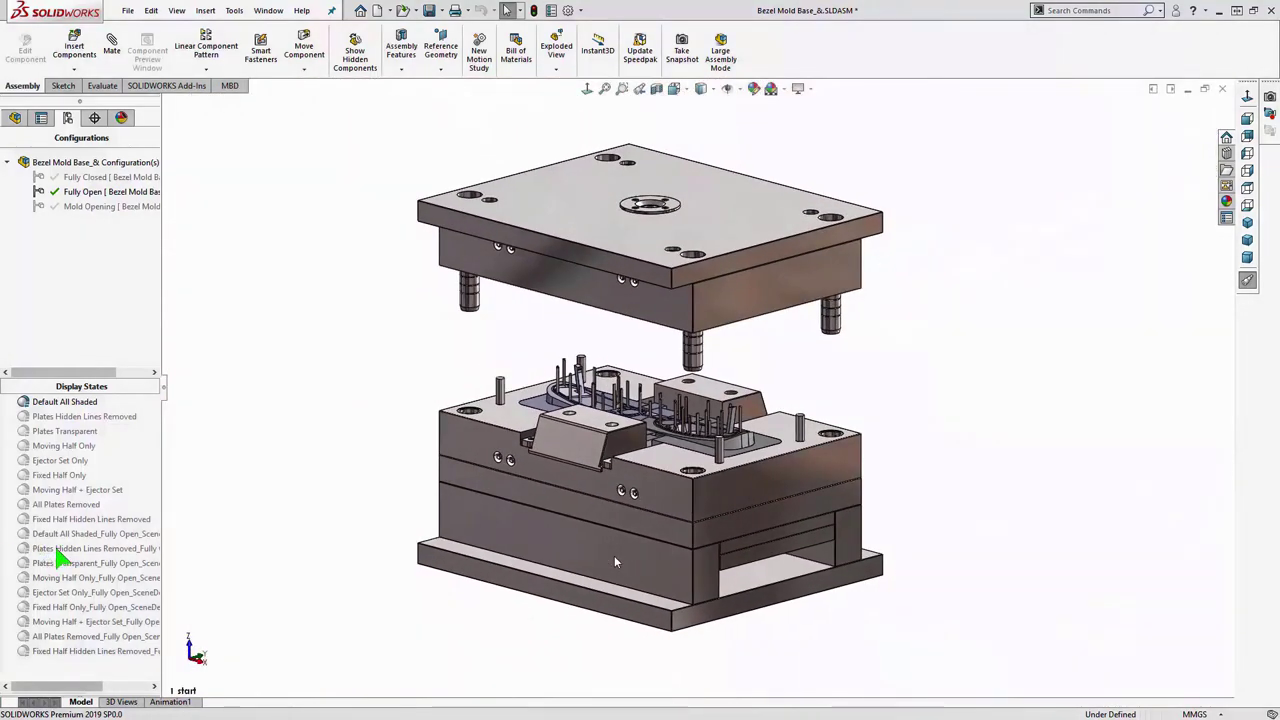
pyautogui.doubleClick(57, 549)
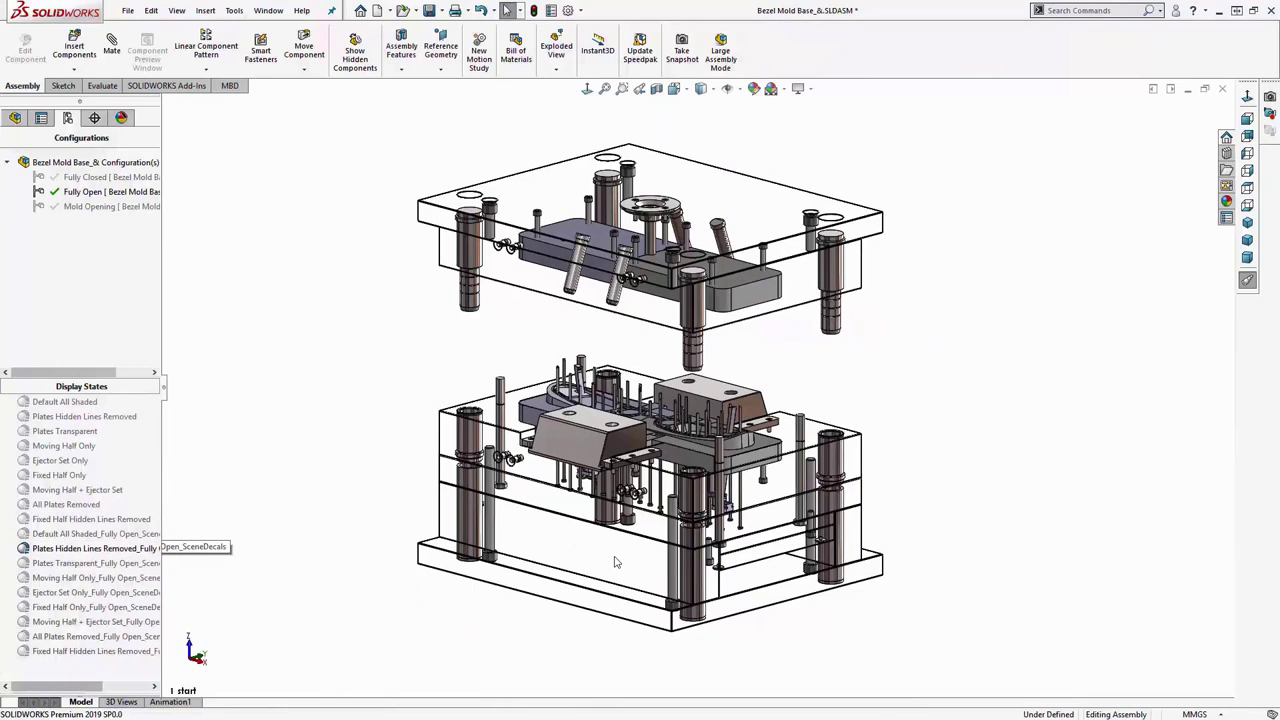
# - Return the mold base to the Fully Closed configuration with the Default All Shaded display state
pyautogui.doubleClick(112, 175)
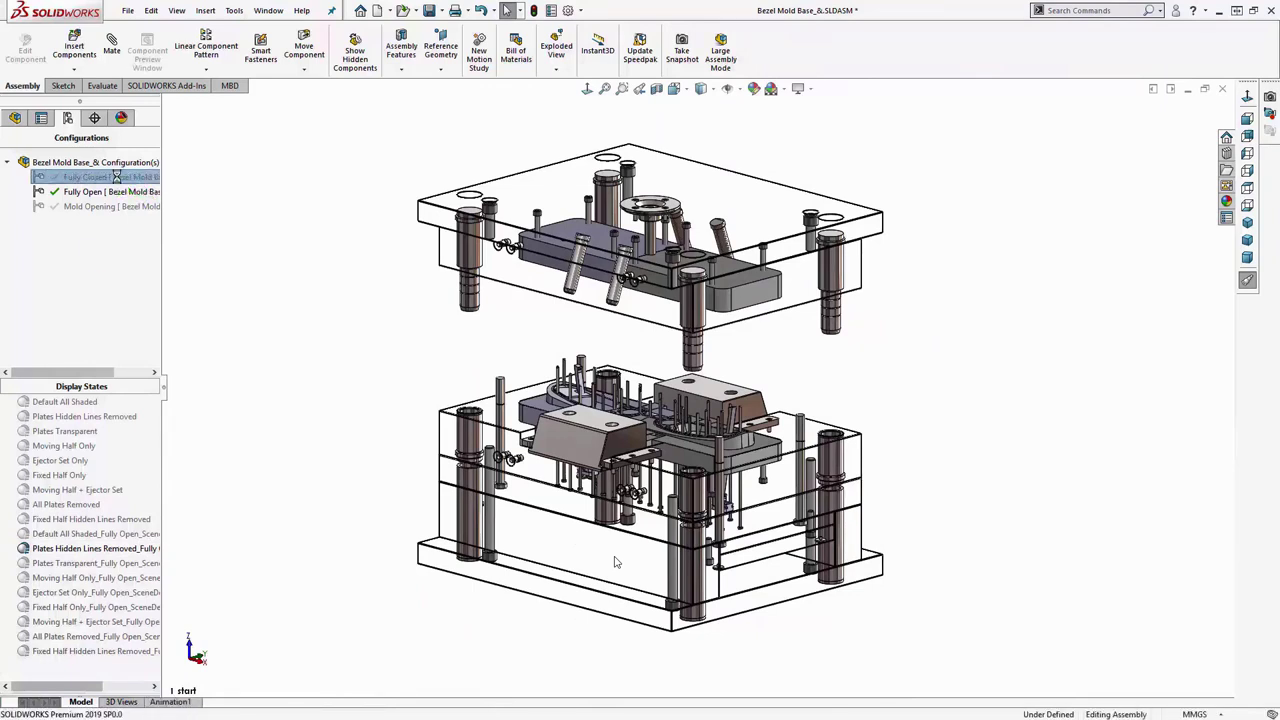
pyautogui.doubleClick(80, 401)
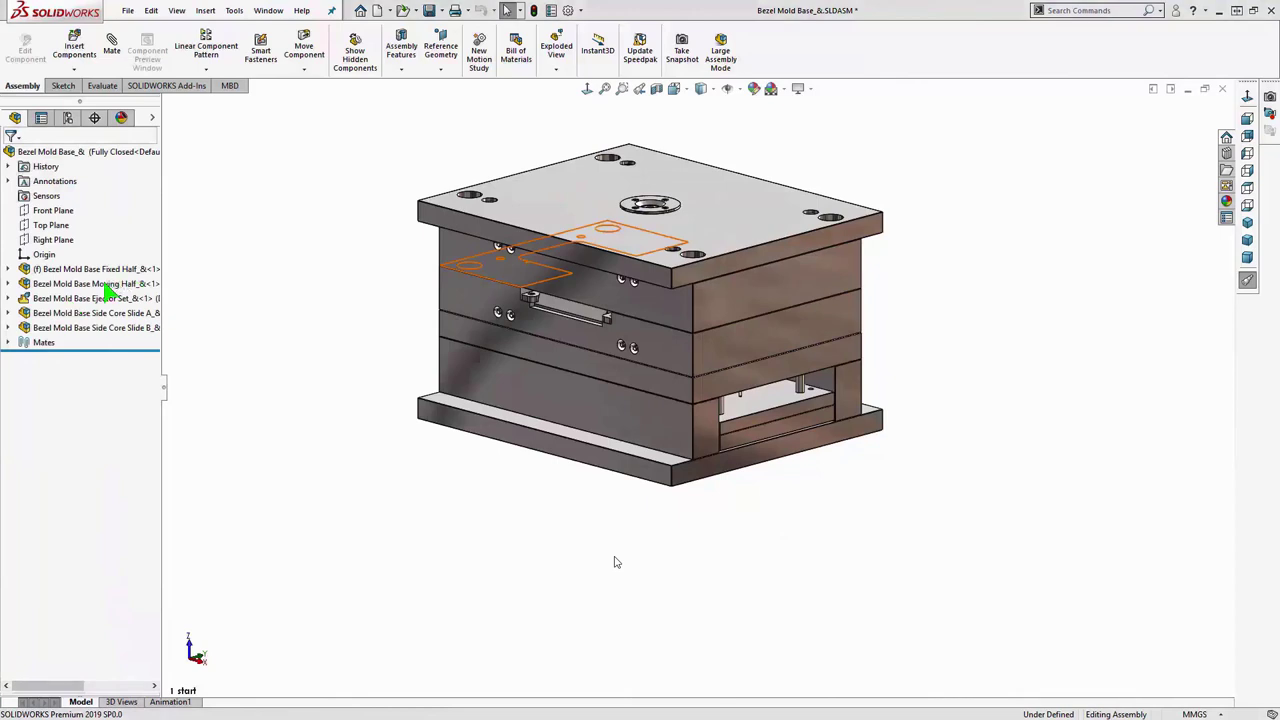
# - Isolate the Bezel Mold Base Moving Half subassembly to examine its inserts, and exit the isolated view
pyautogui.click(104, 285)
pyautogui.rightClick(106, 287)
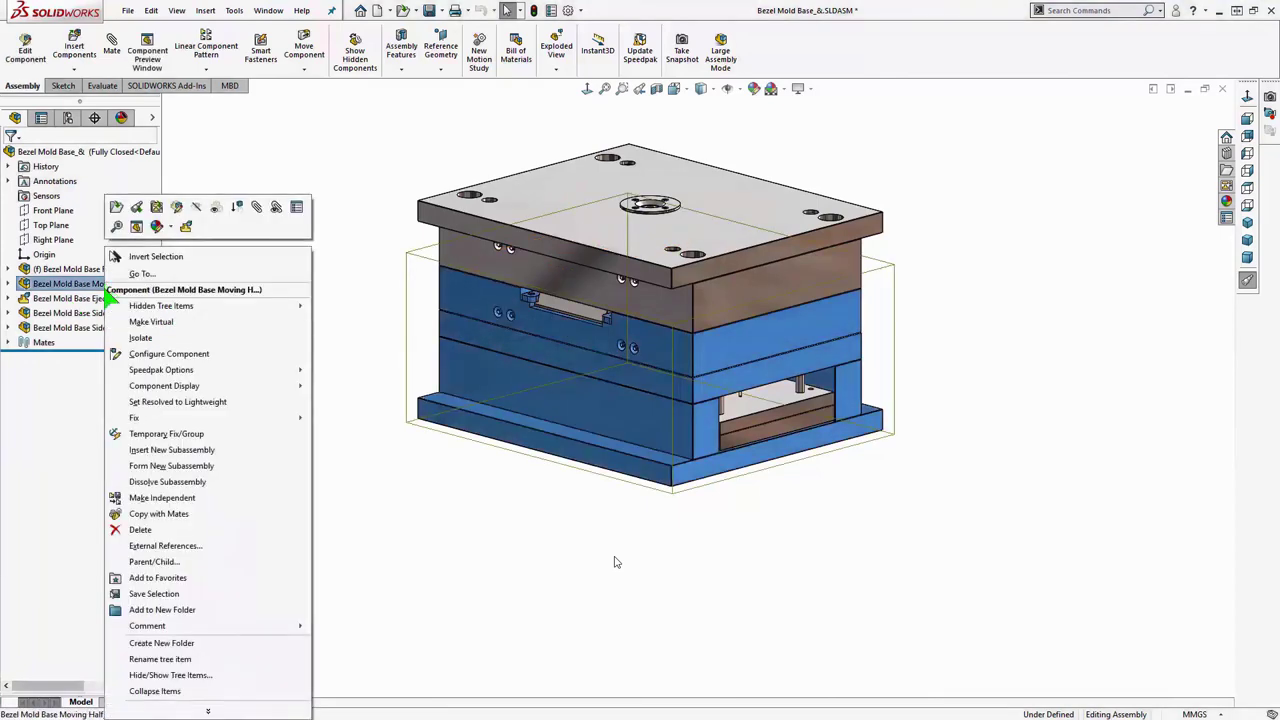
pyautogui.click(140, 338)
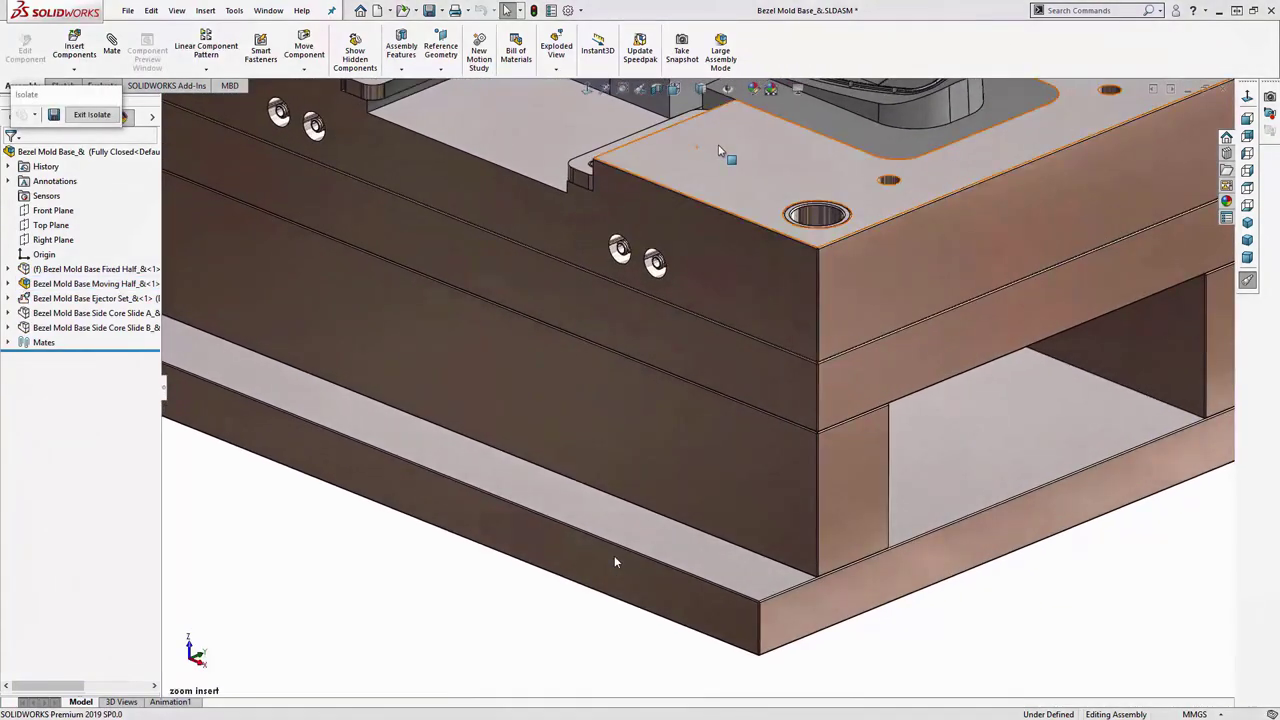
pyautogui.keyDown('ctrl'); pyautogui.moveTo(727, 154); pyautogui.dragTo(690, 462, button='middle'); pyautogui.keyUp('ctrl')
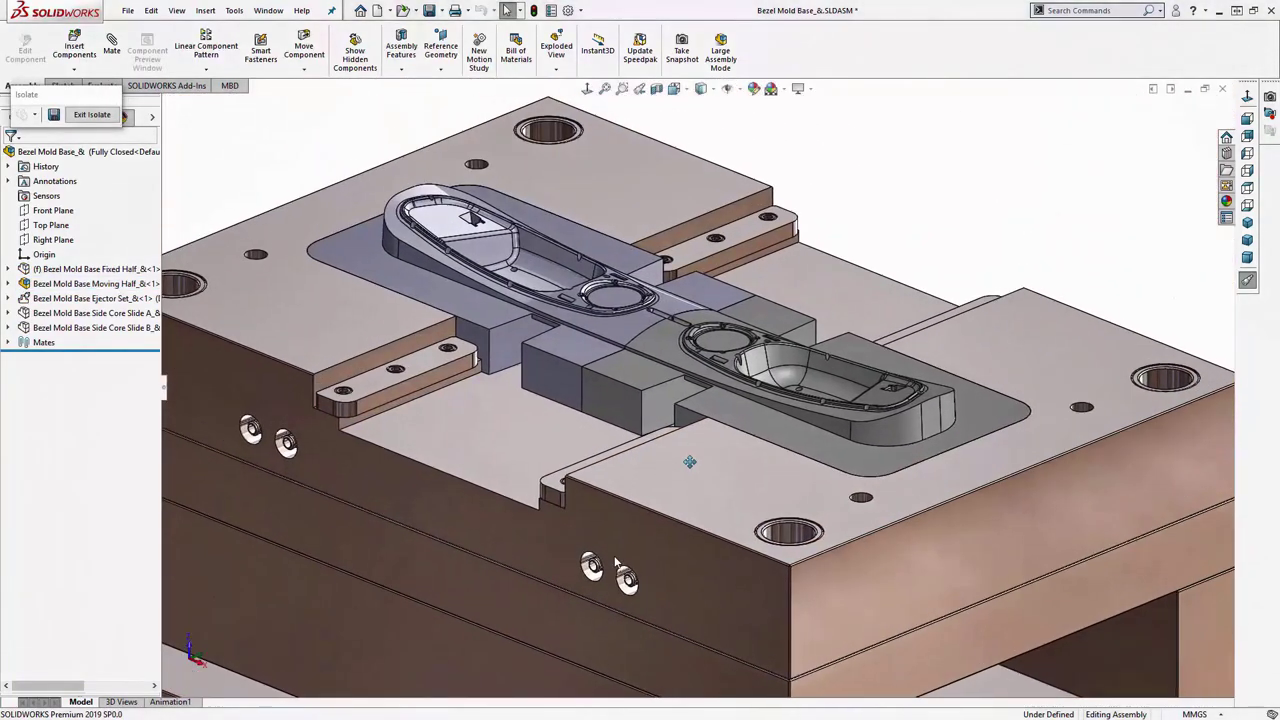
pyautogui.scroll(-5, 723, 354)
pyautogui.middleClick(719, 354)
pyautogui.moveTo(719, 354); pyautogui.dragTo(714, 409, button='middle')
pyautogui.click(104, 114)
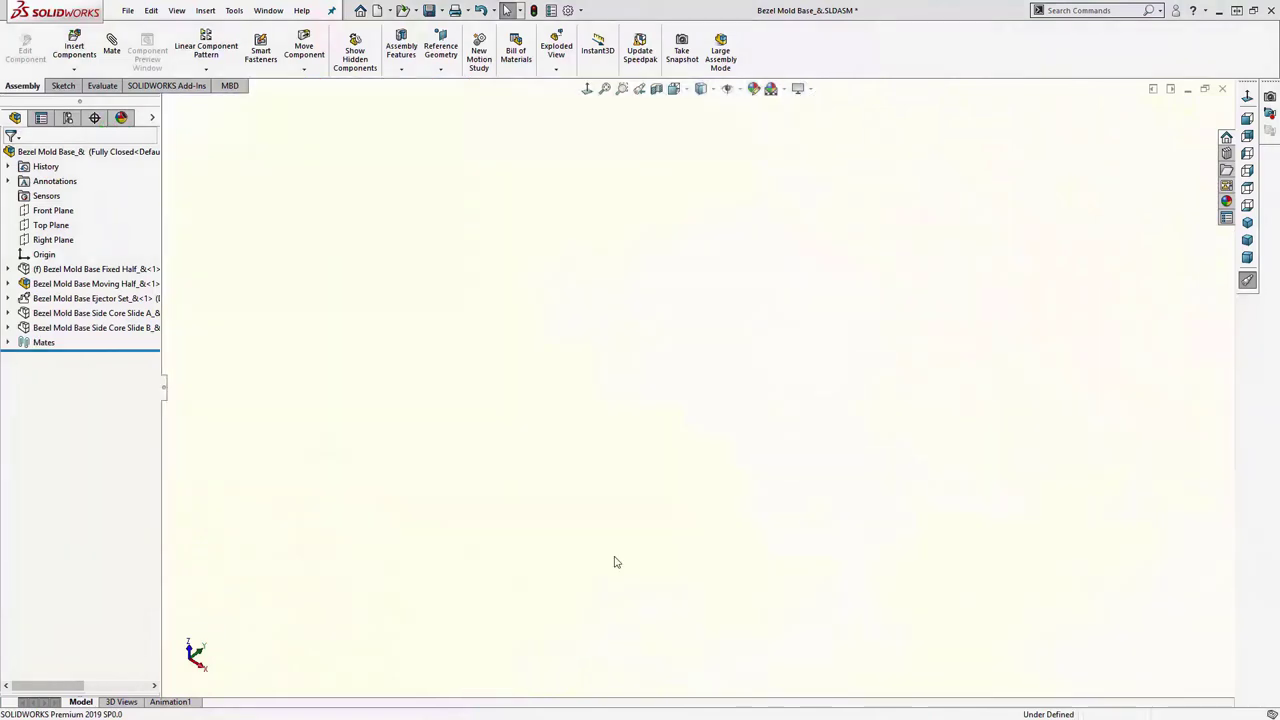
pyautogui.press('f')
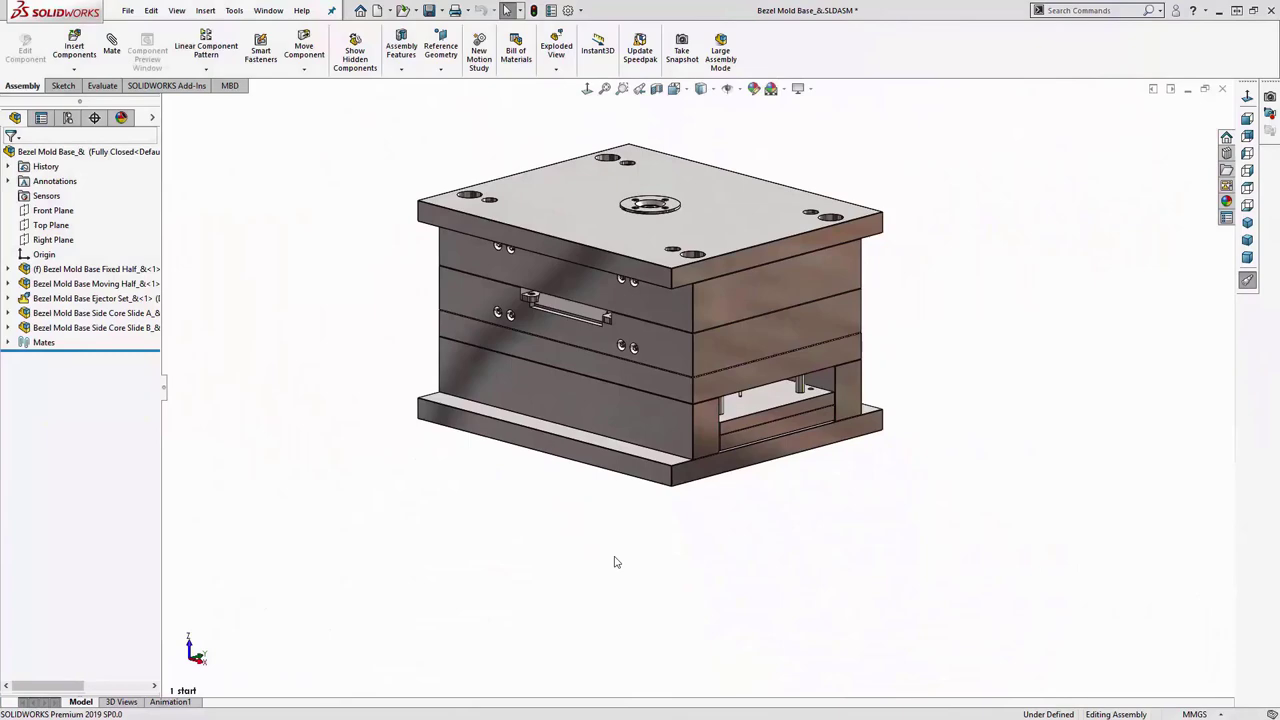